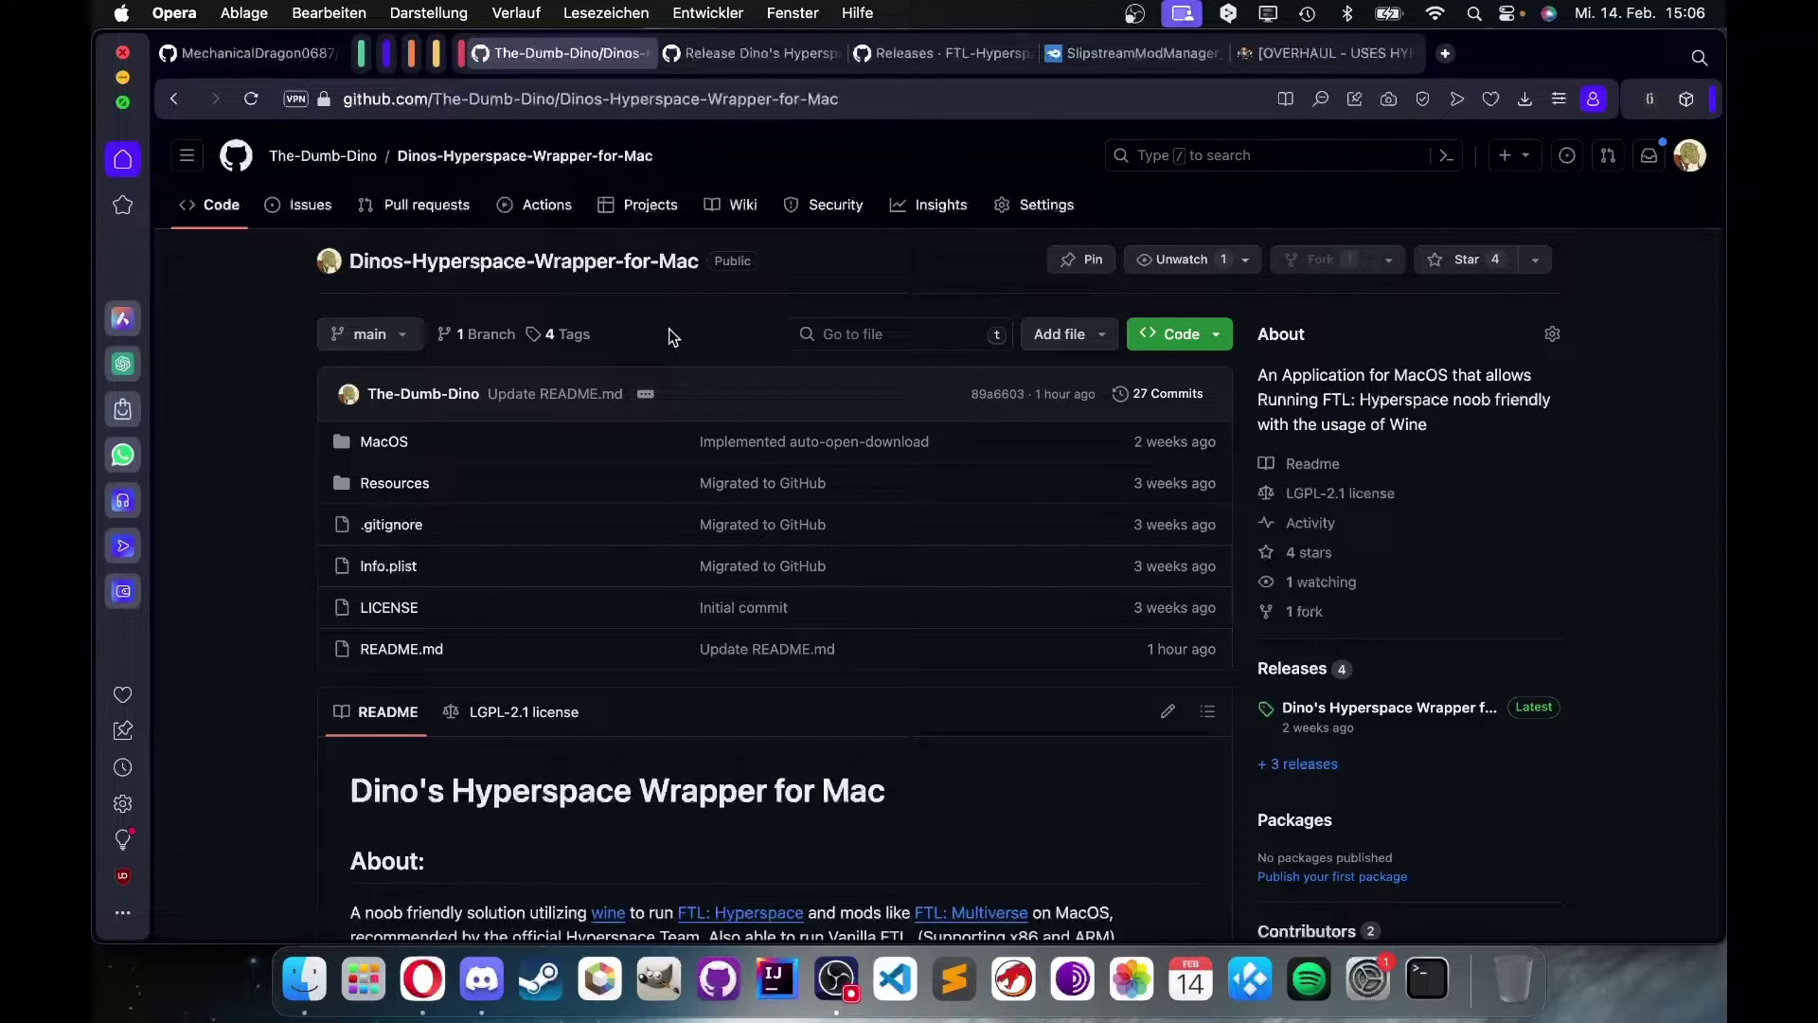
- Highlight the repository's About description, then scroll the README to 'Setting up Wrapper/Installing FTL'
left_click_drag(1252, 387, 1536, 424)
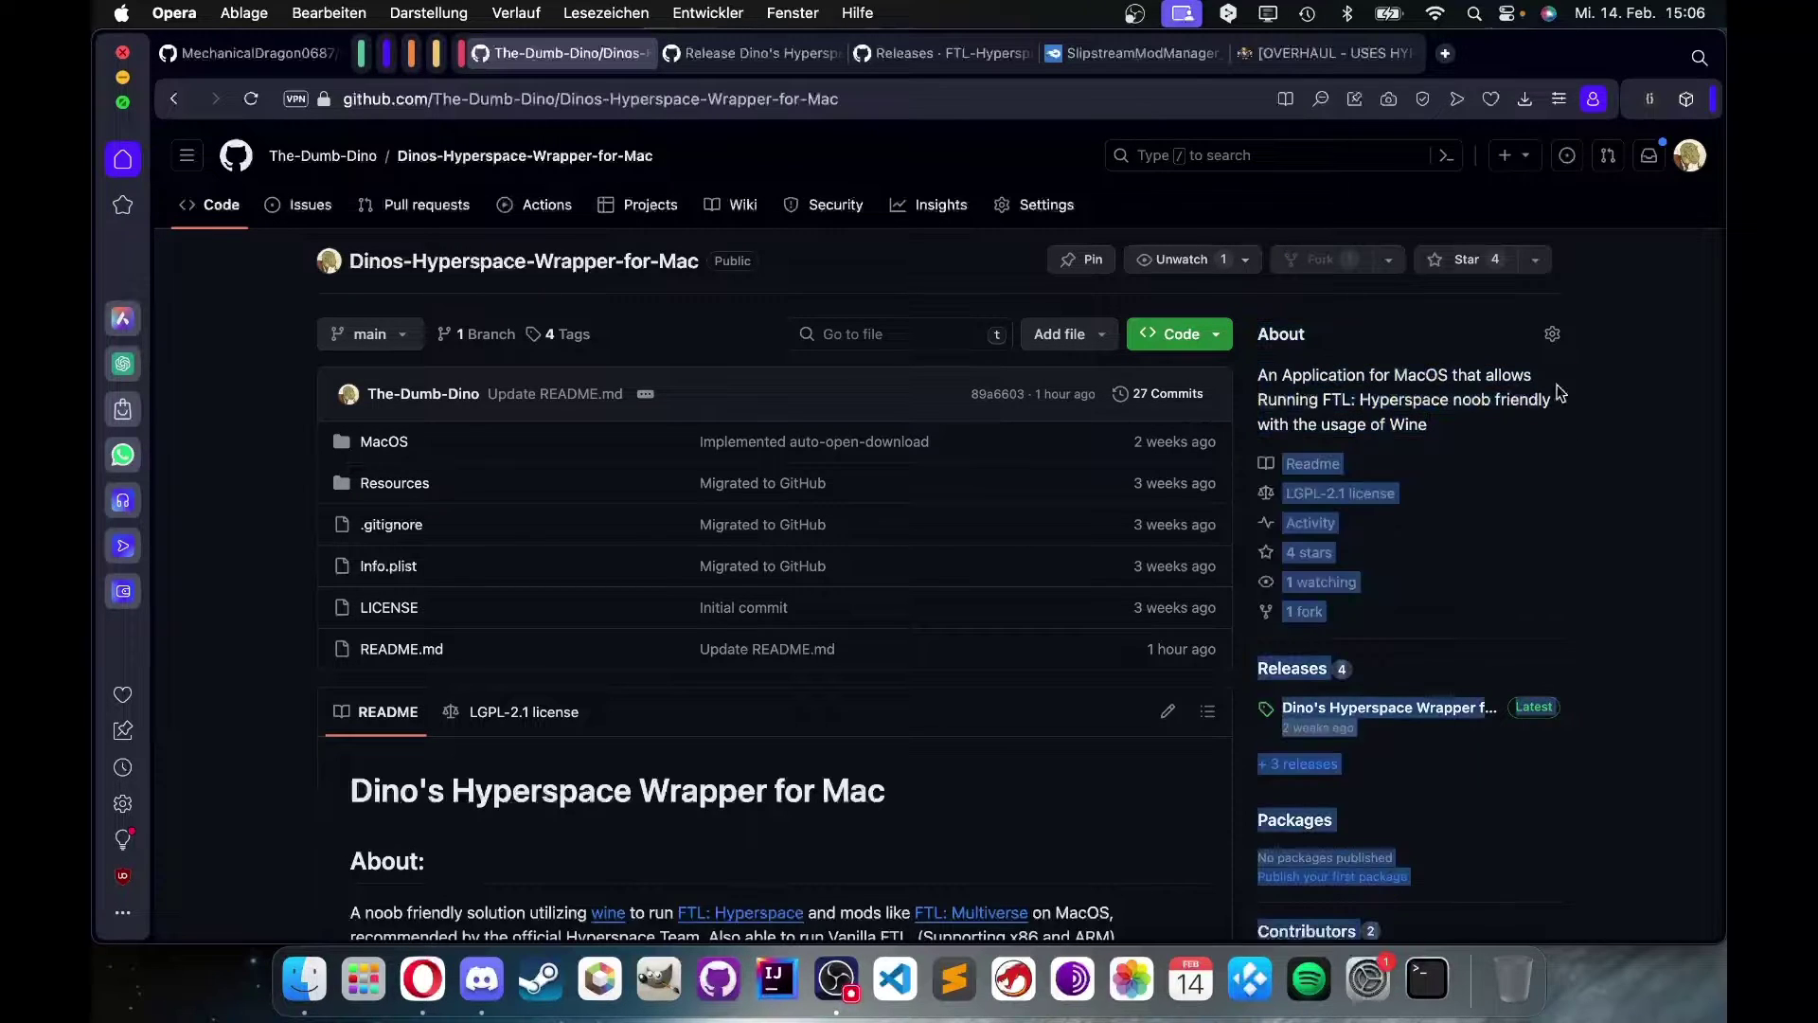
left_click(1597, 398)
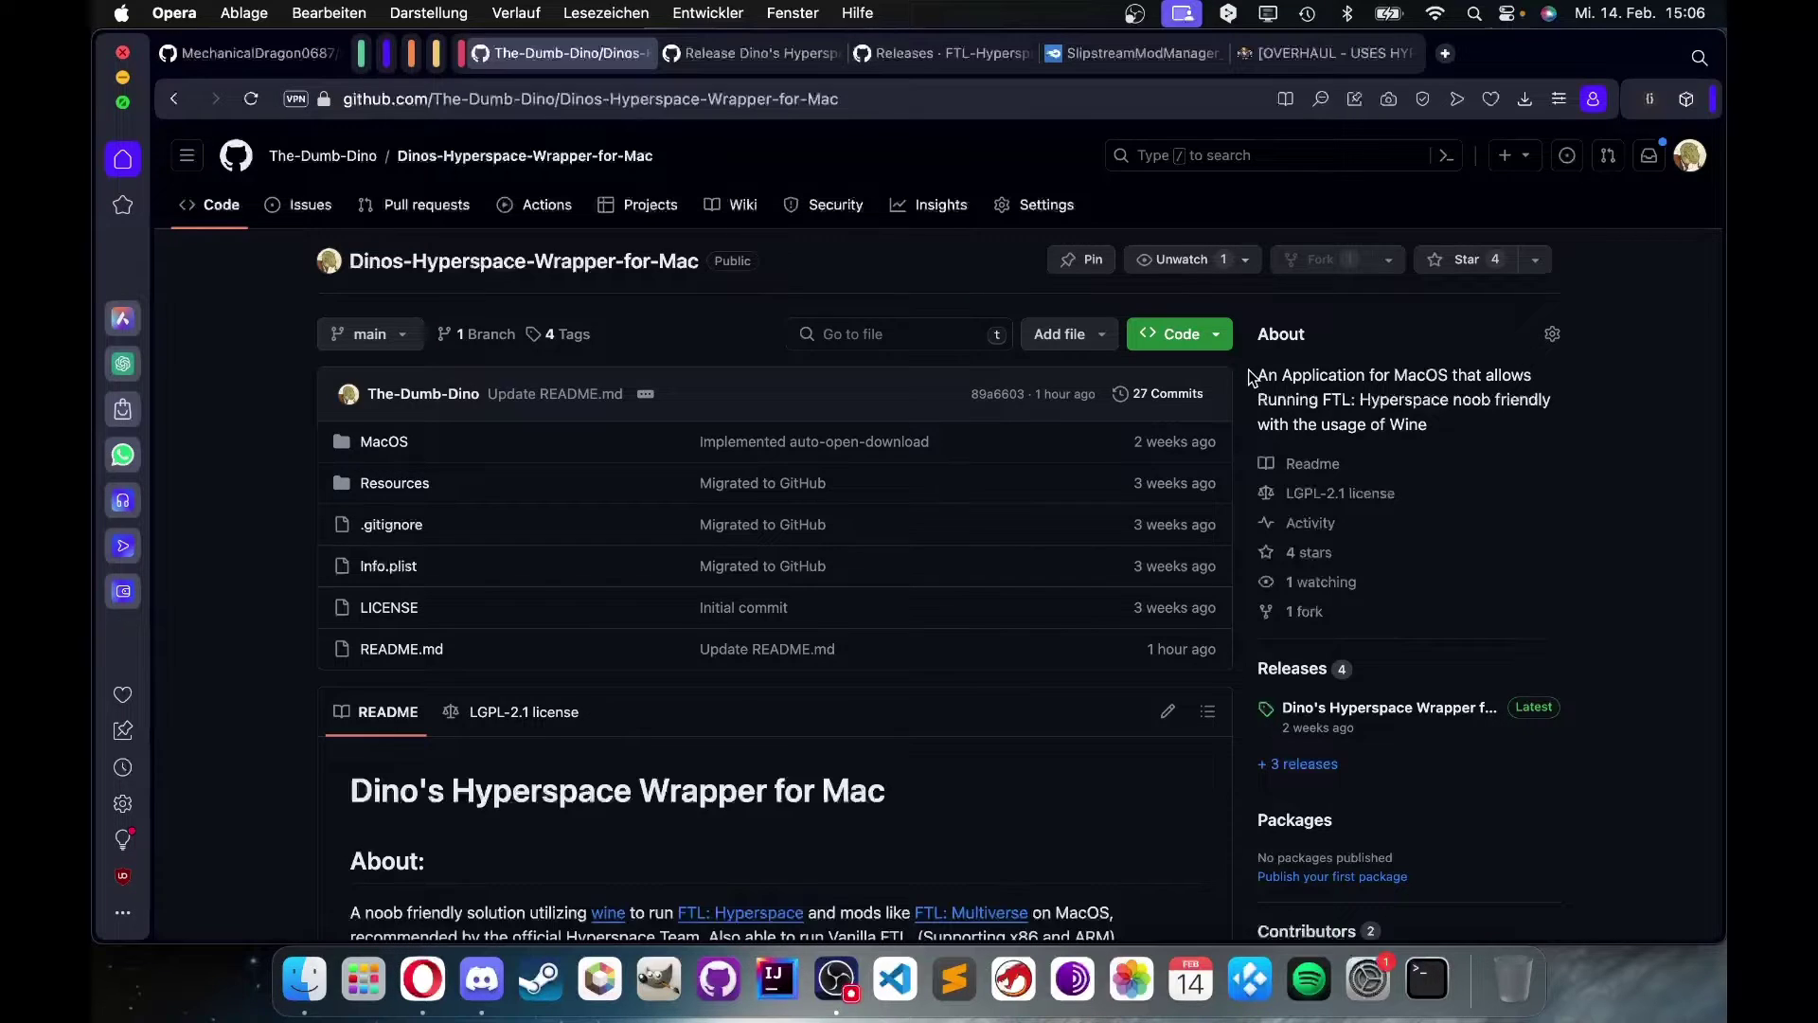
scroll(1250, 370, "down", 3)
scroll(1245, 368, "up", 3)
scroll(1645, 547, "down", 6)
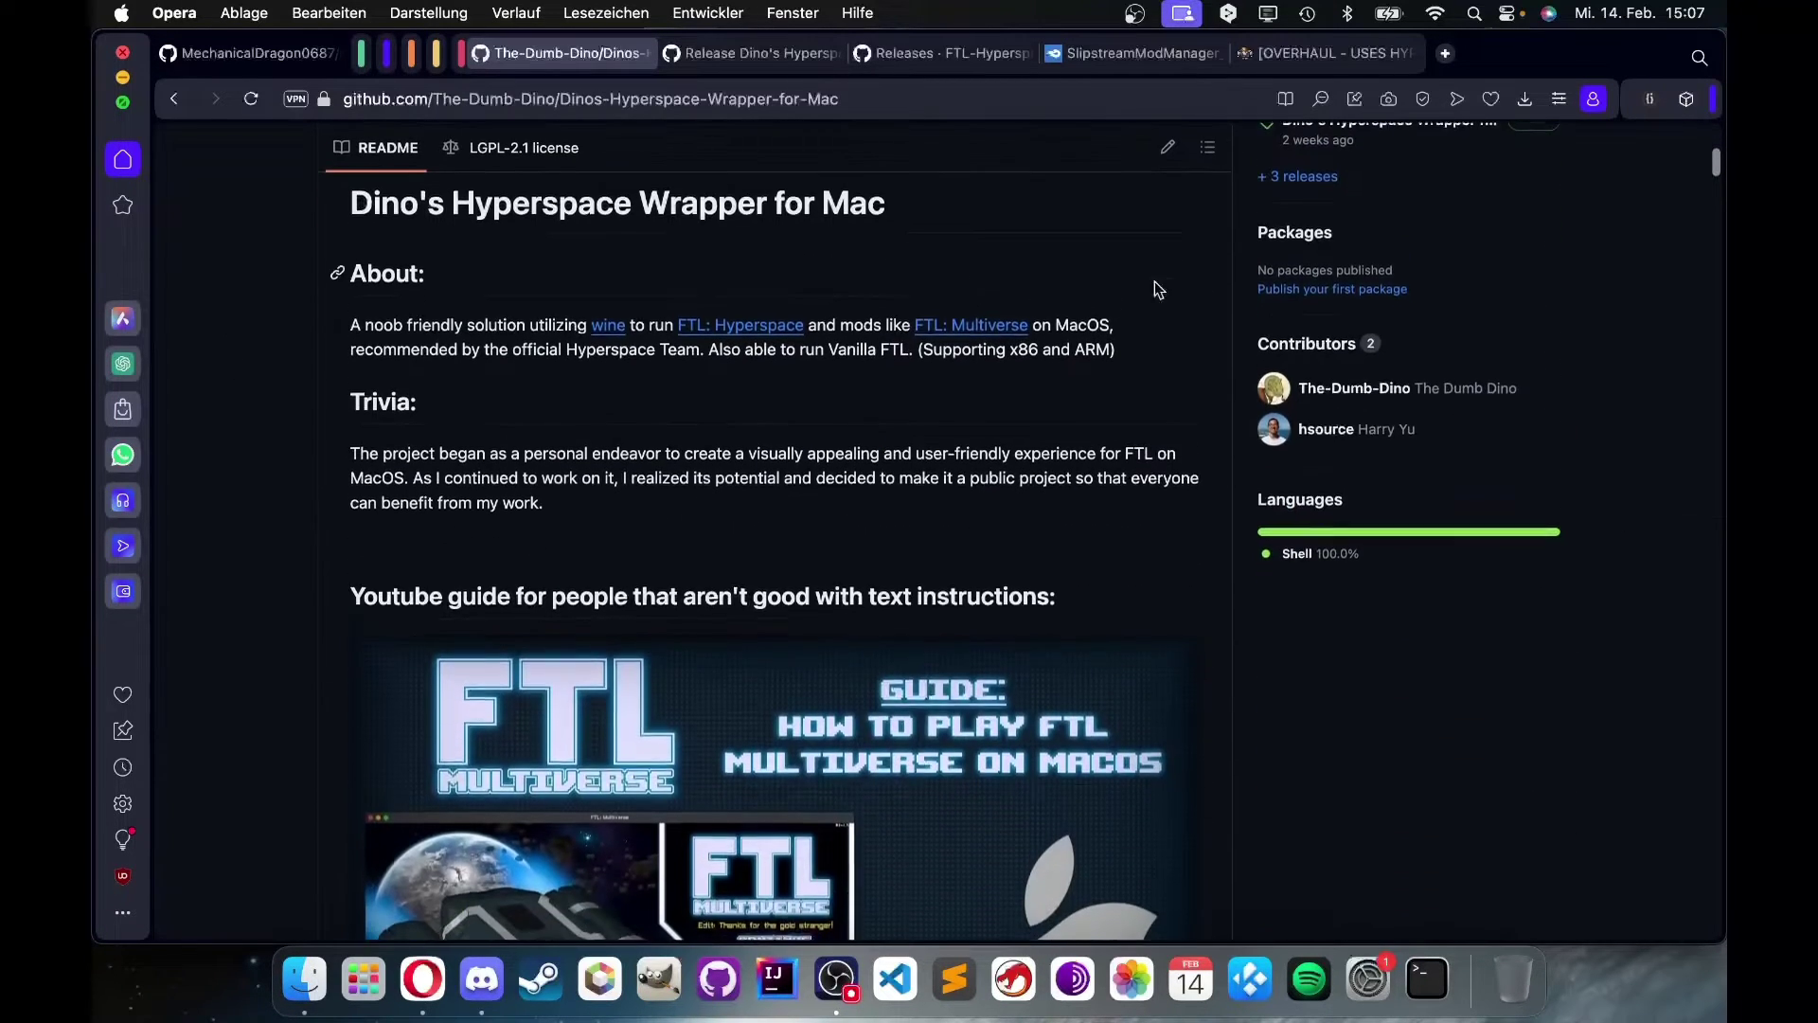
scroll(1555, 416, "down", 5)
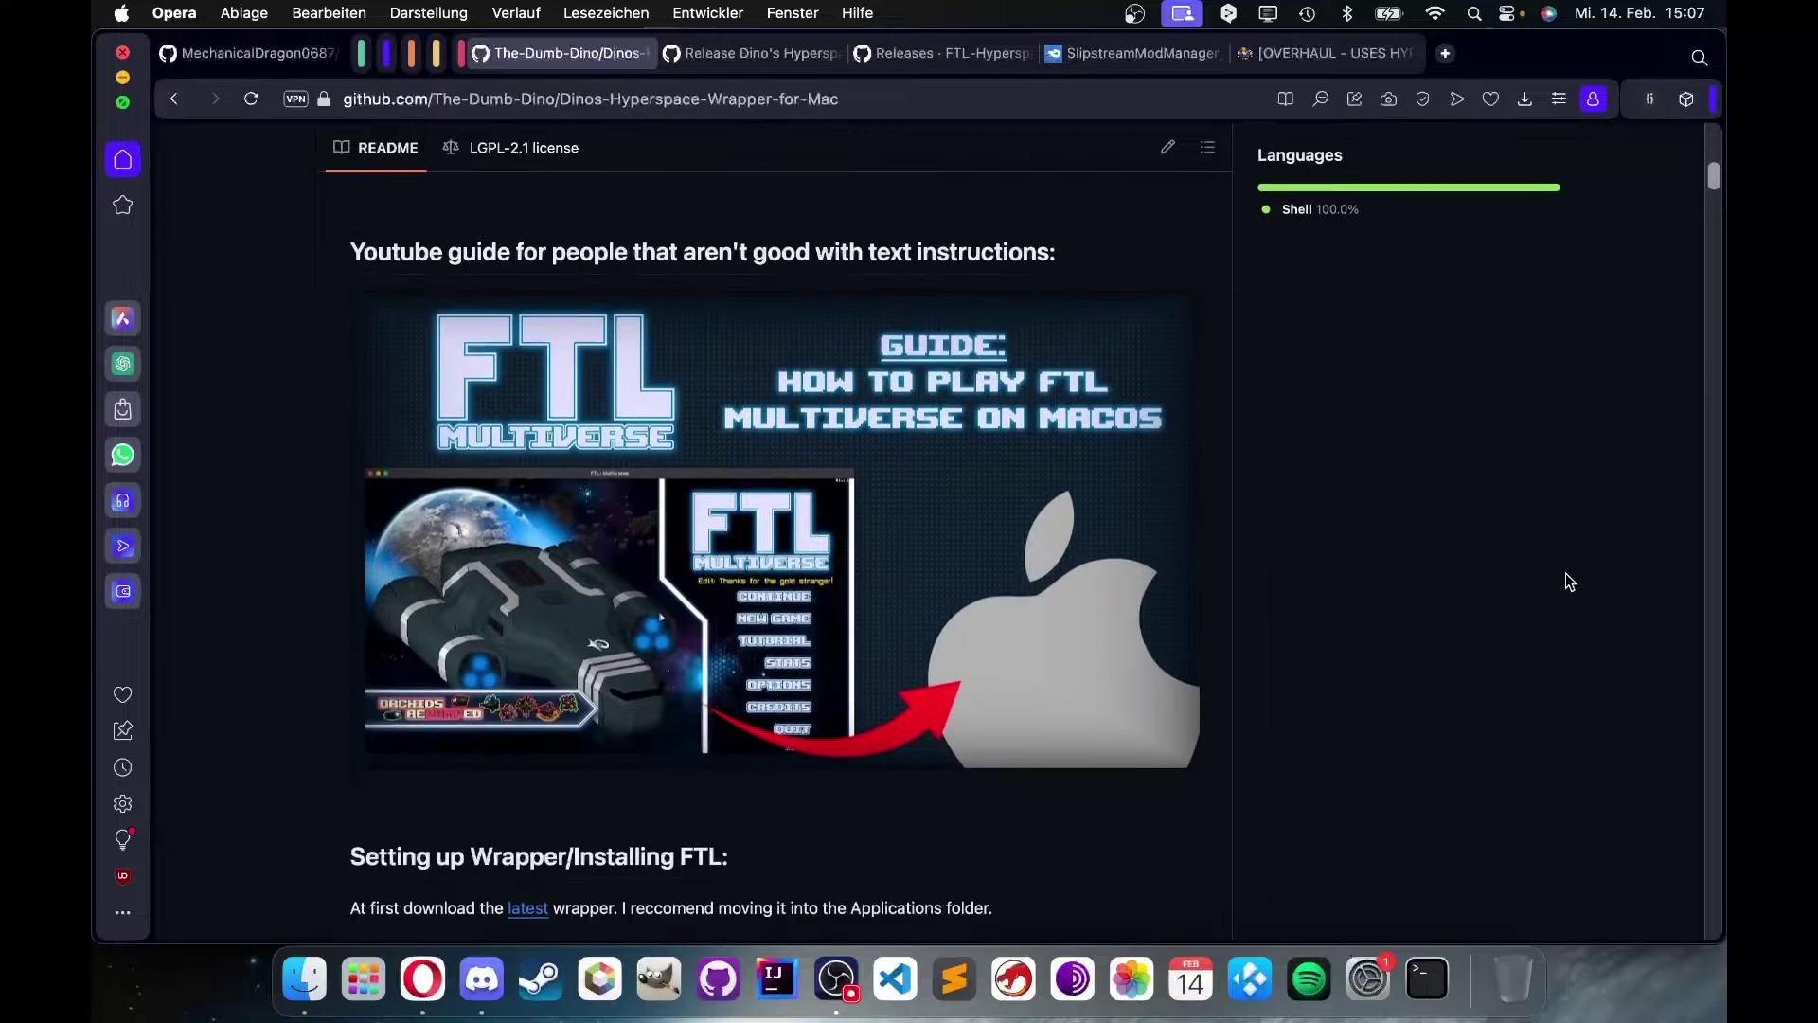
scroll(1519, 464, "down", 3)
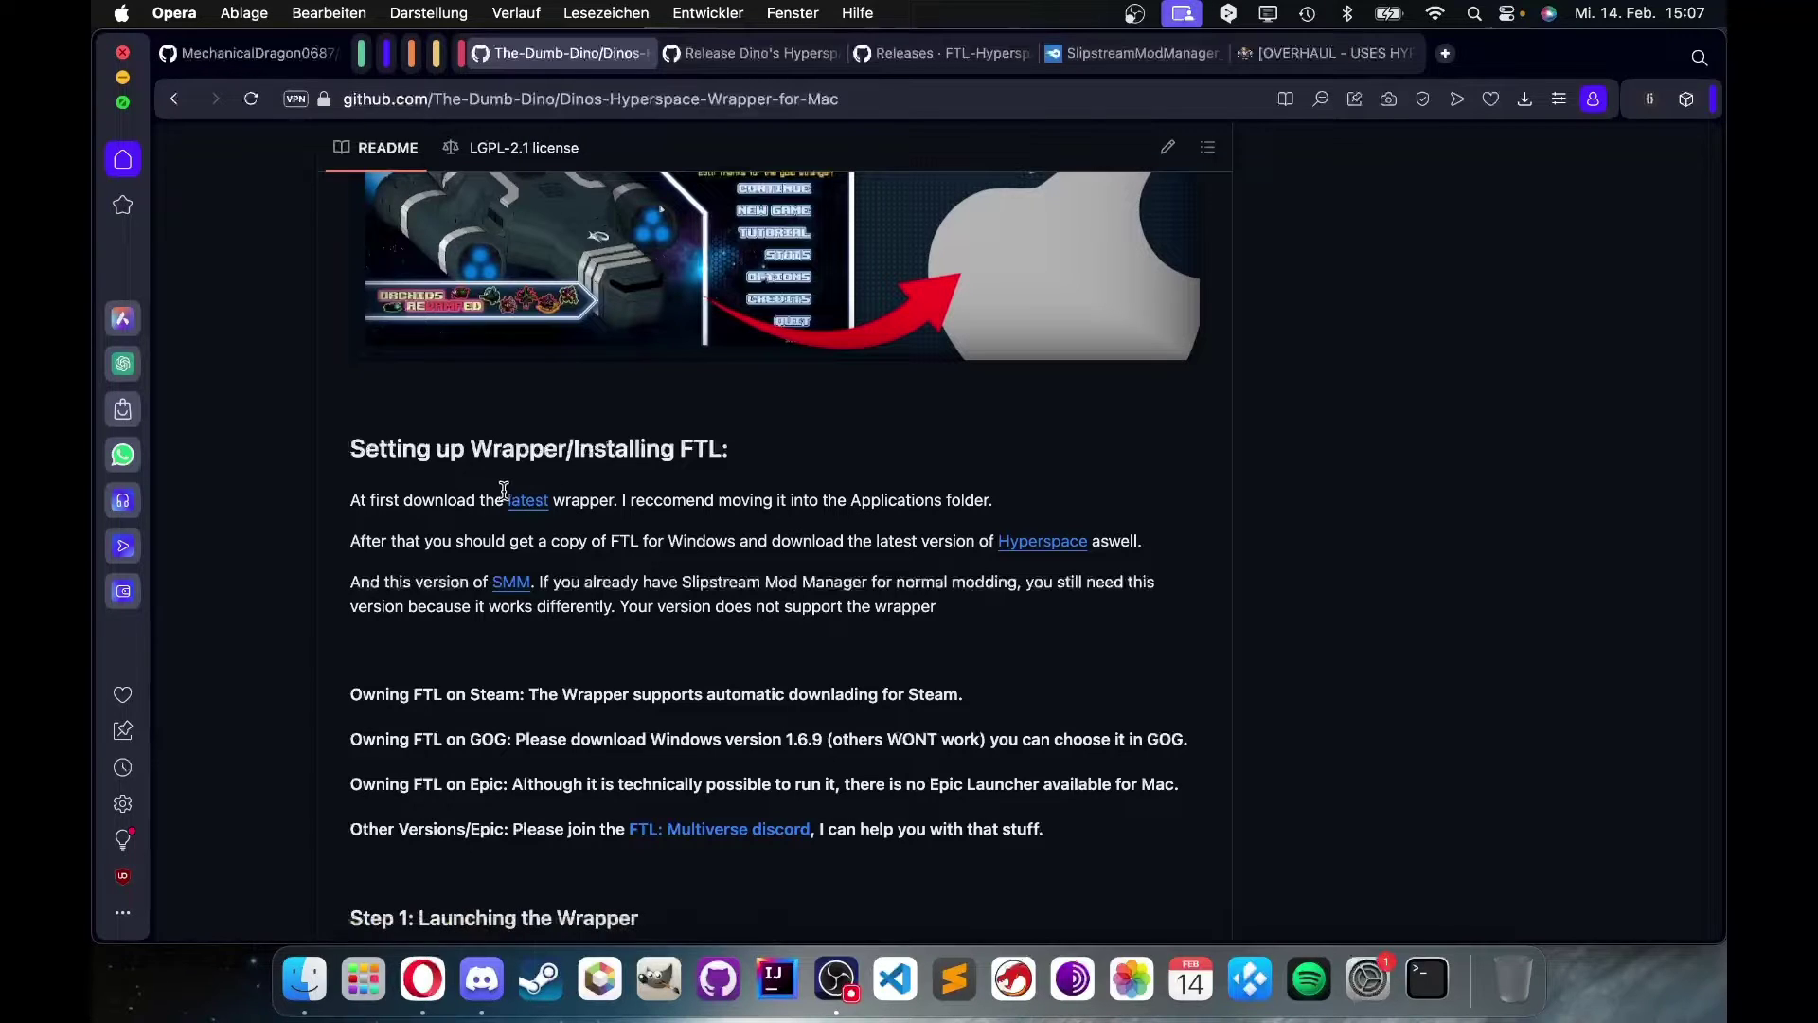
- Bring up the context menu for the README's 'latest' wrapper link
right_click(549, 516)
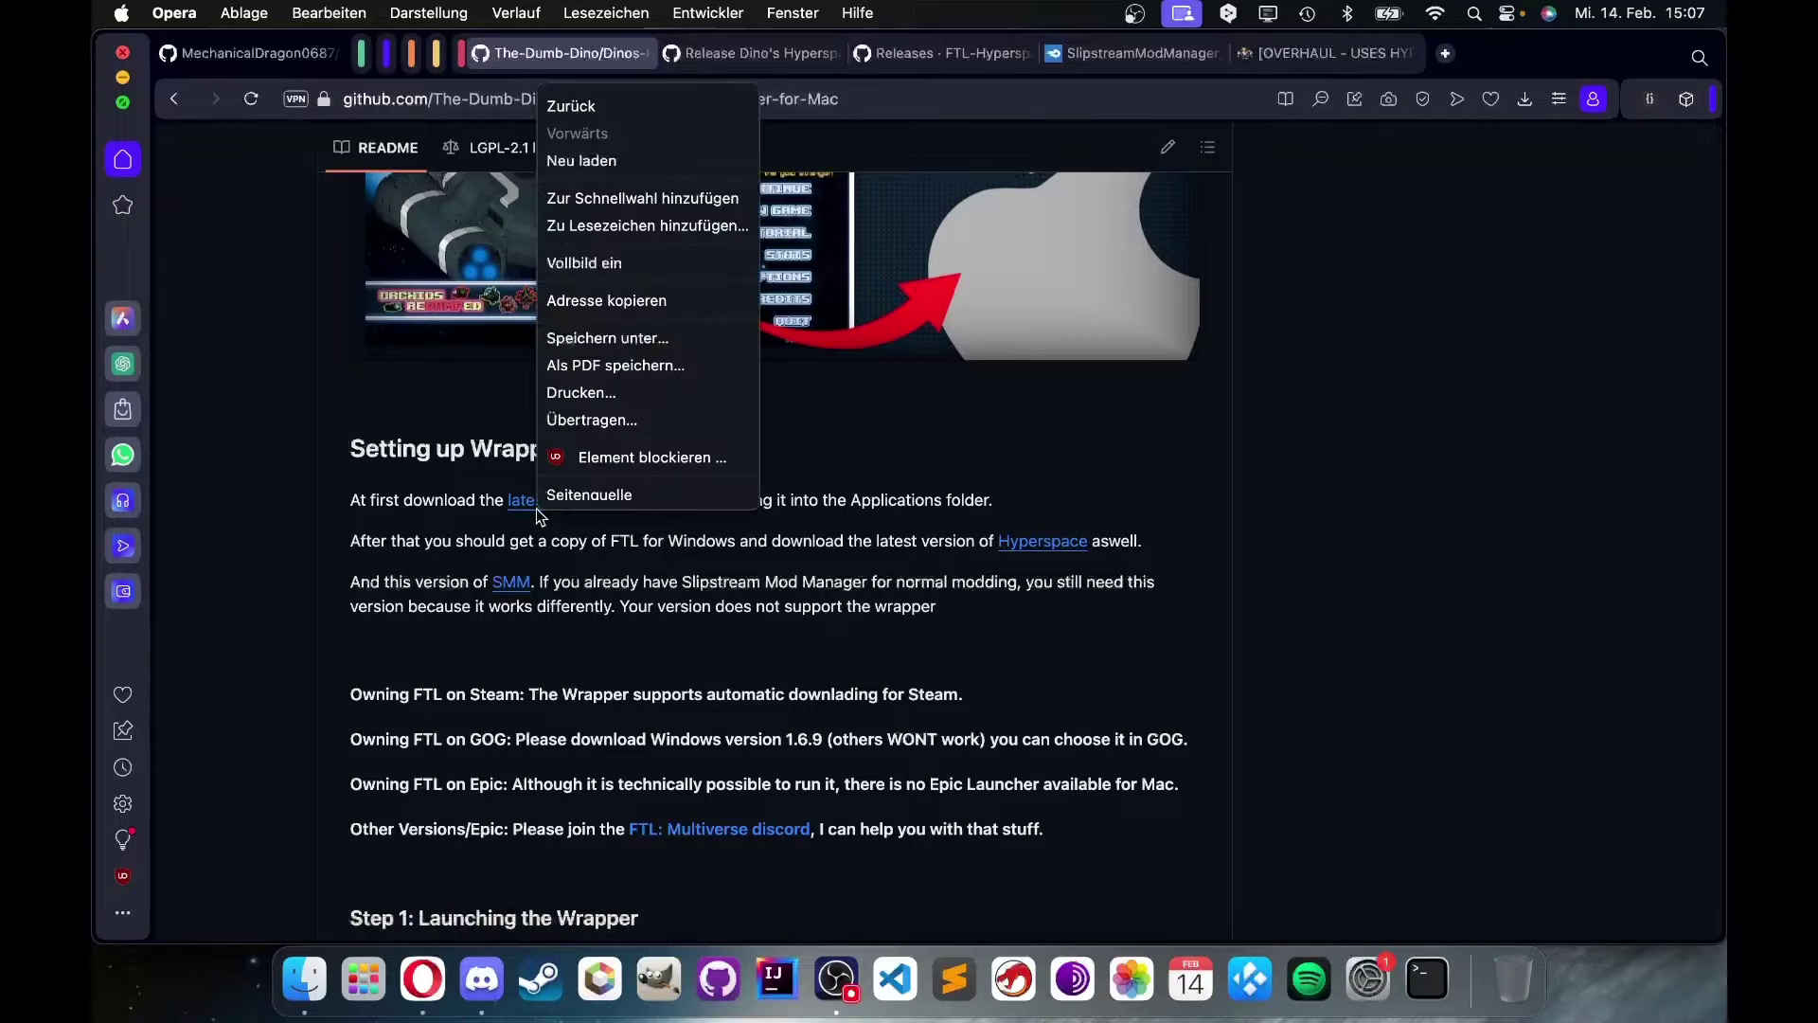
left_click(520, 511)
right_click(520, 510)
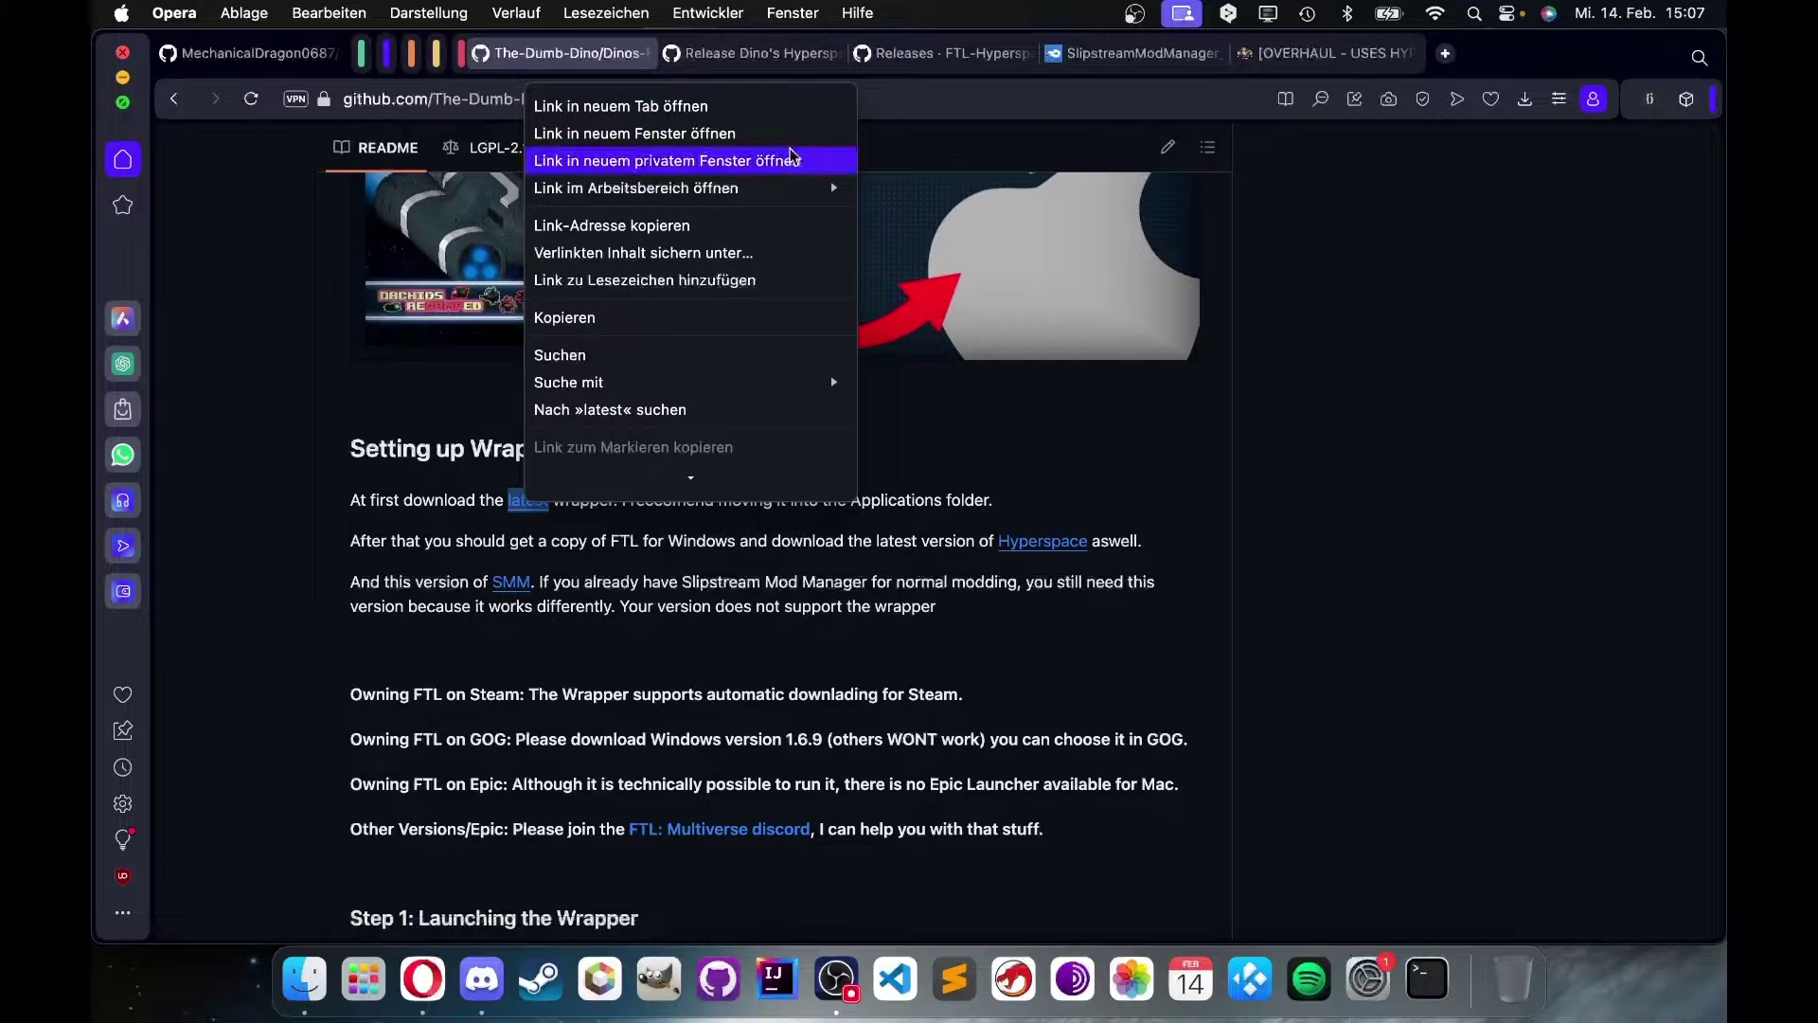
left_click(778, 58)
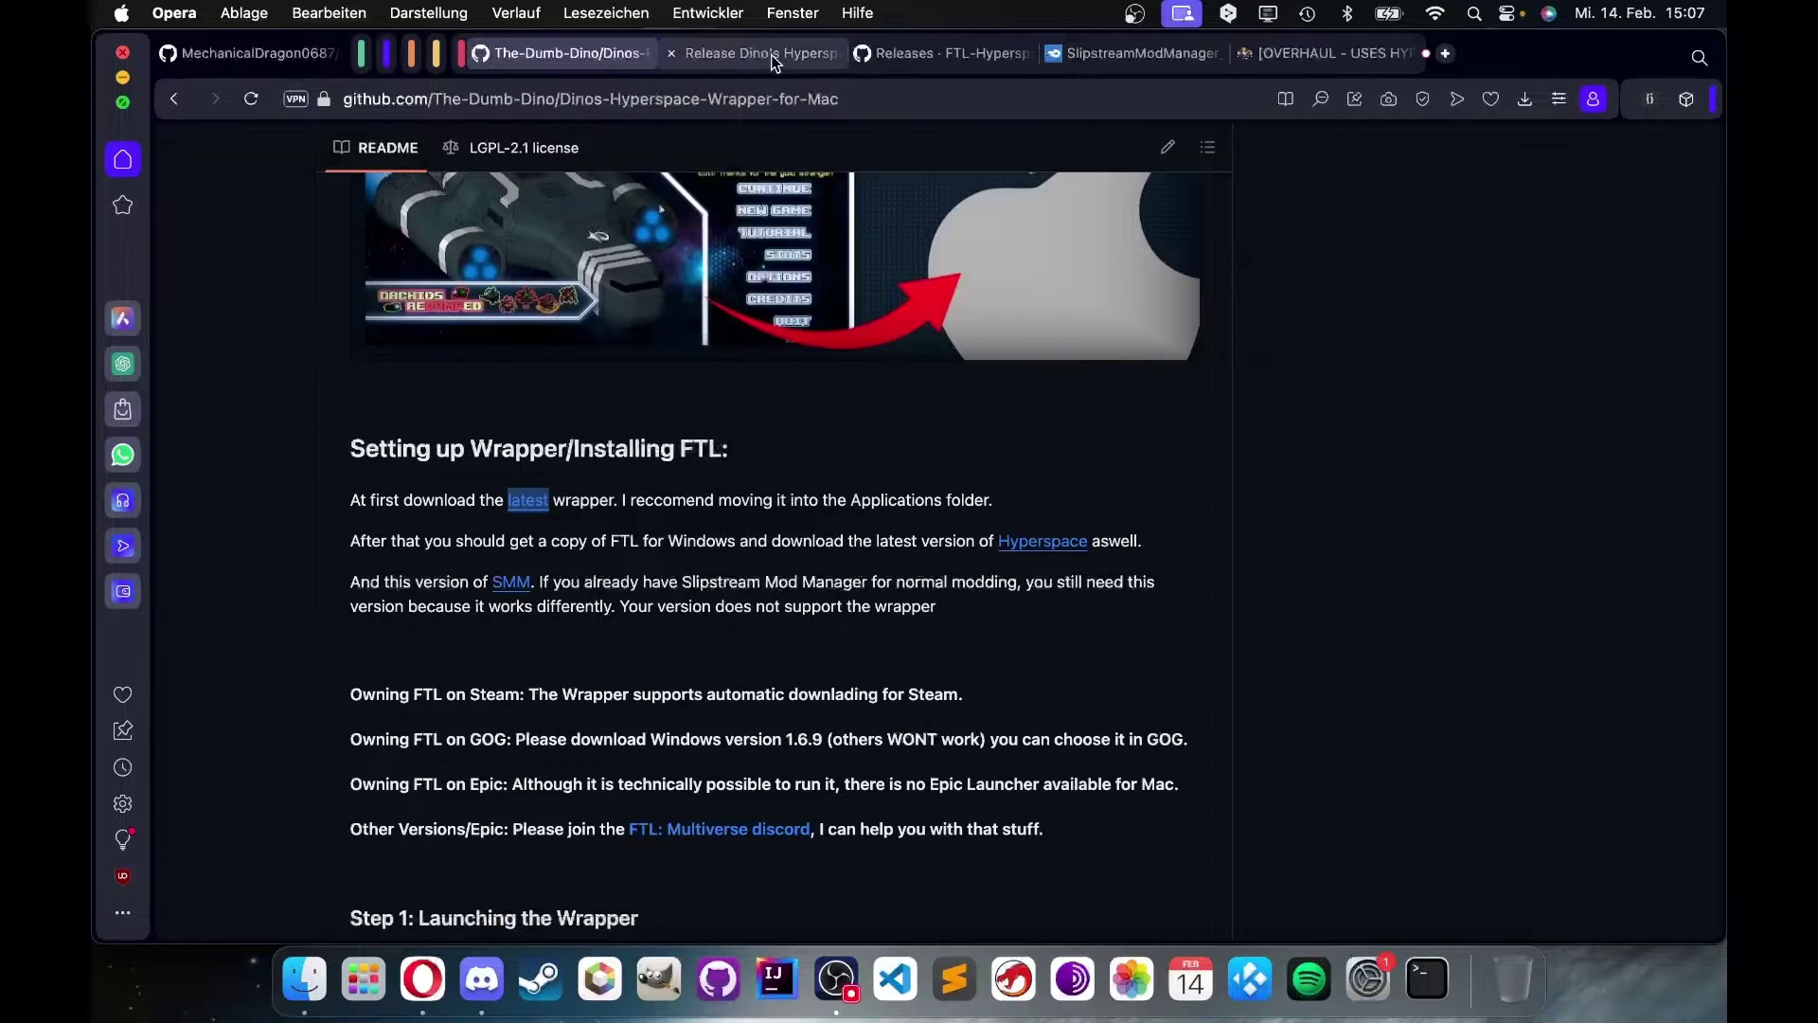
- Look over the open tabs and scroll through the wrapper's Release-v1.3 page
left_click(772, 54)
left_click(941, 51)
left_click(1178, 54)
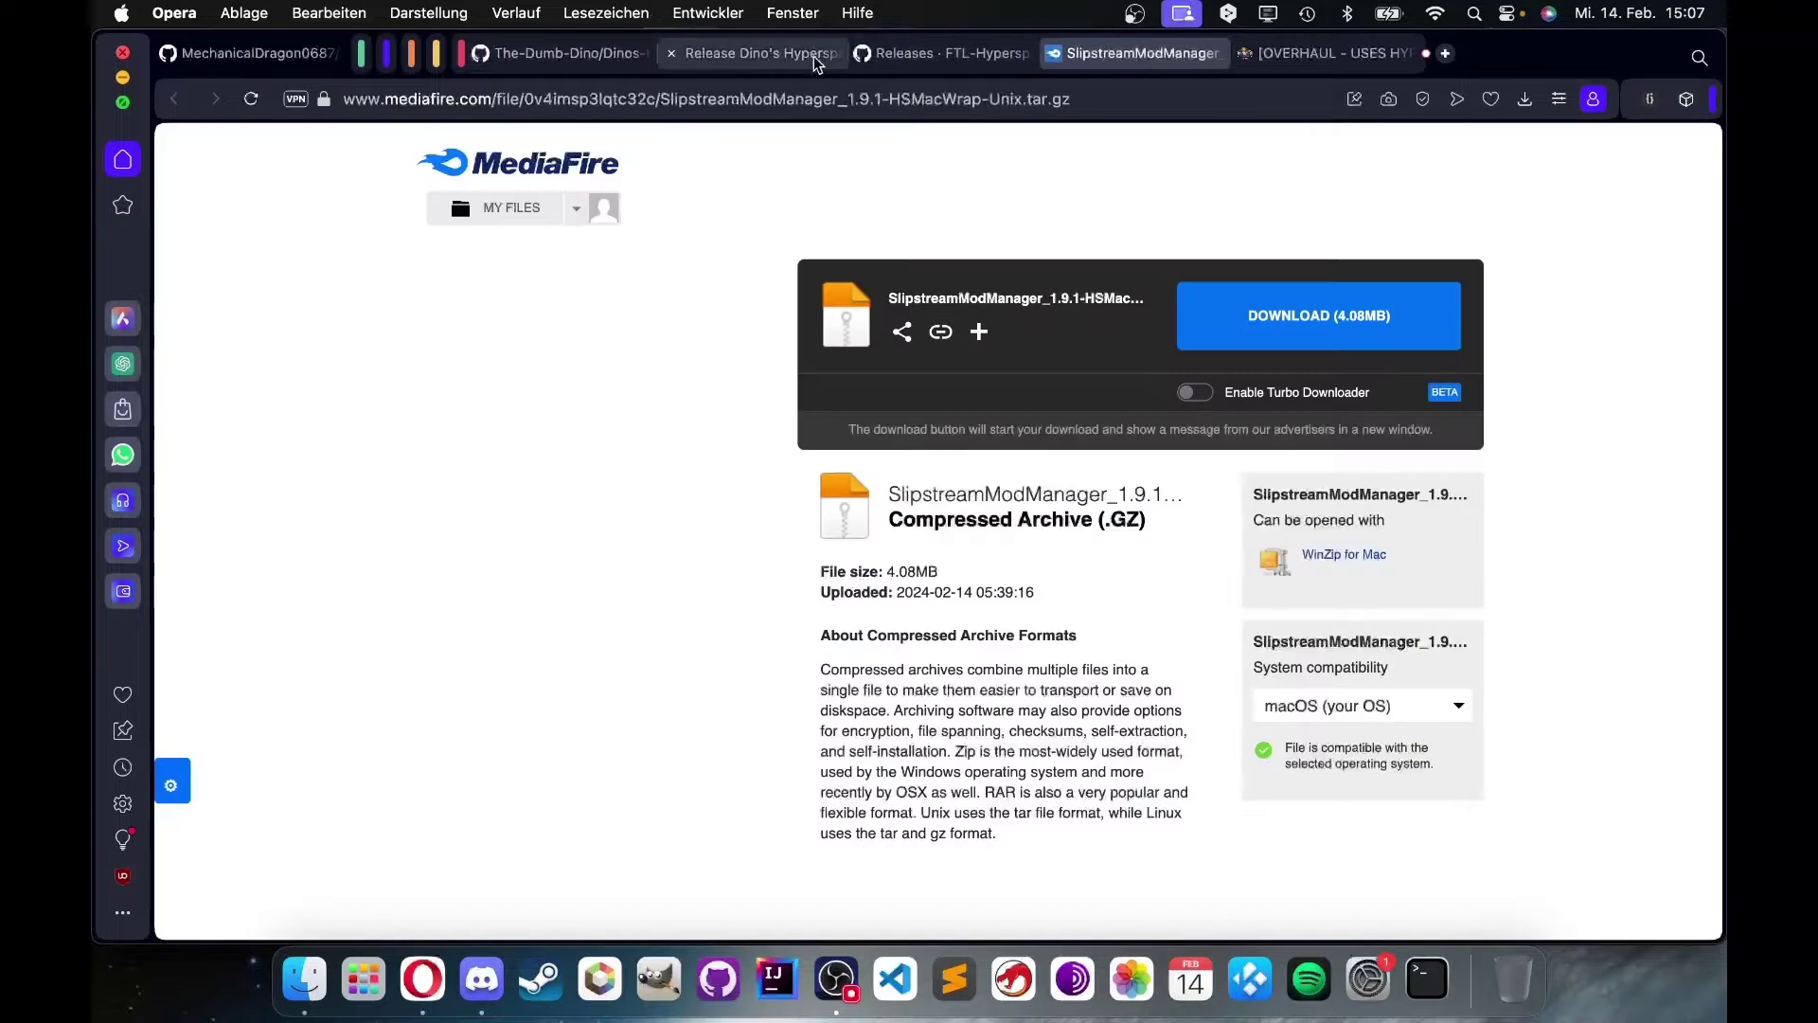
left_click(751, 59)
scroll(928, 374, "down", 2)
scroll(872, 430, "down", 4)
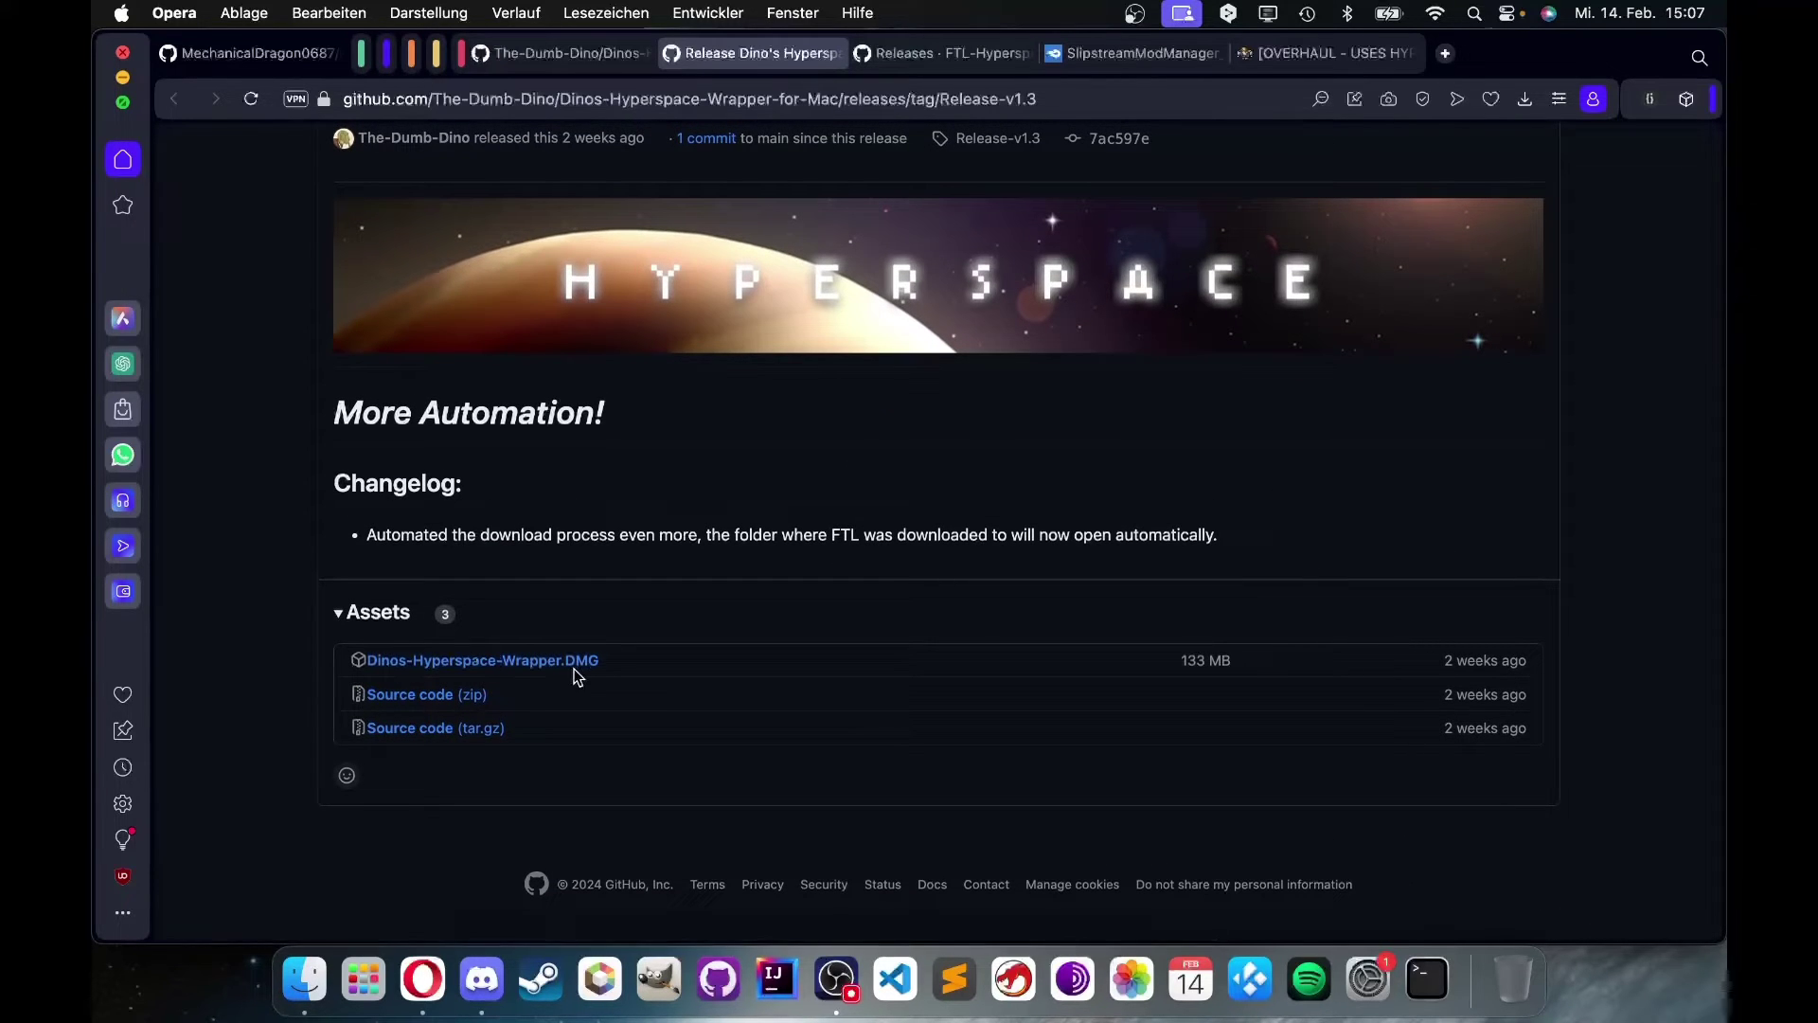
scroll(587, 674, "up", 1)
scroll(587, 674, "up", 3)
- Select the 1.3 version title, then scroll the FTL-Hyperspace releases page to the 1.9.0 assets
double_click(918, 351)
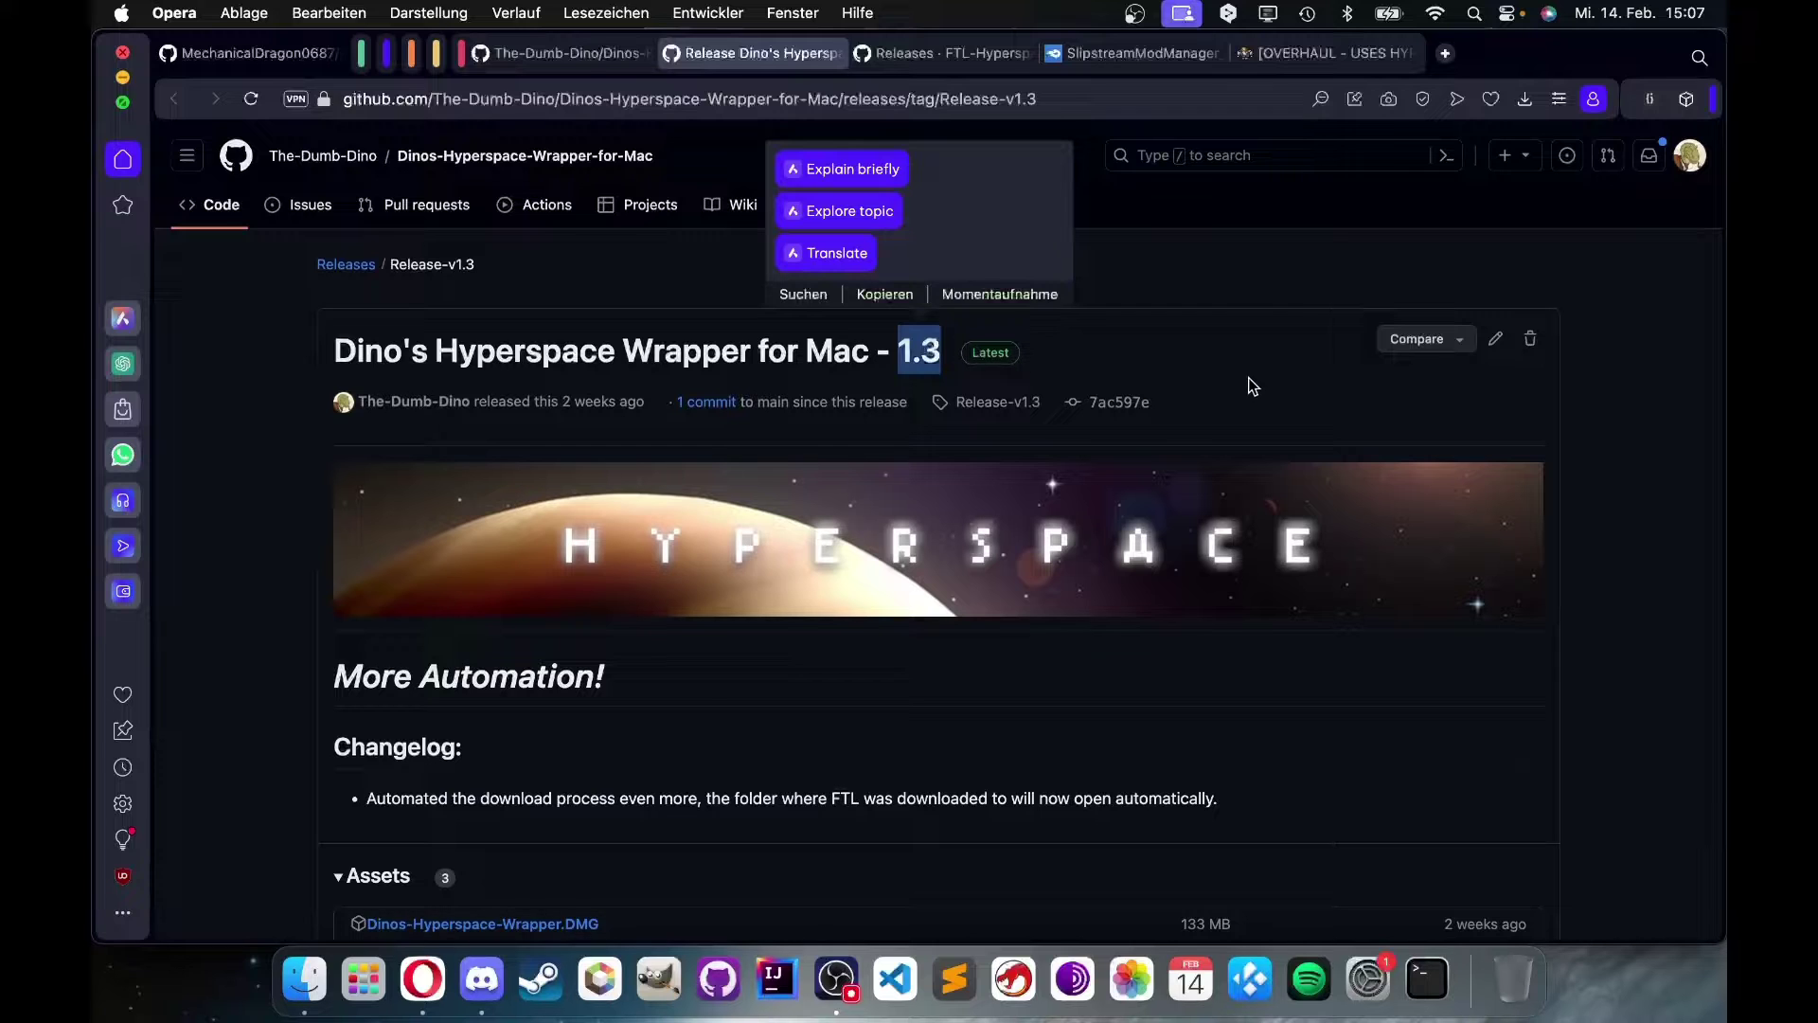
scroll(1127, 445, "down", 5)
scroll(1096, 435, "up", 5)
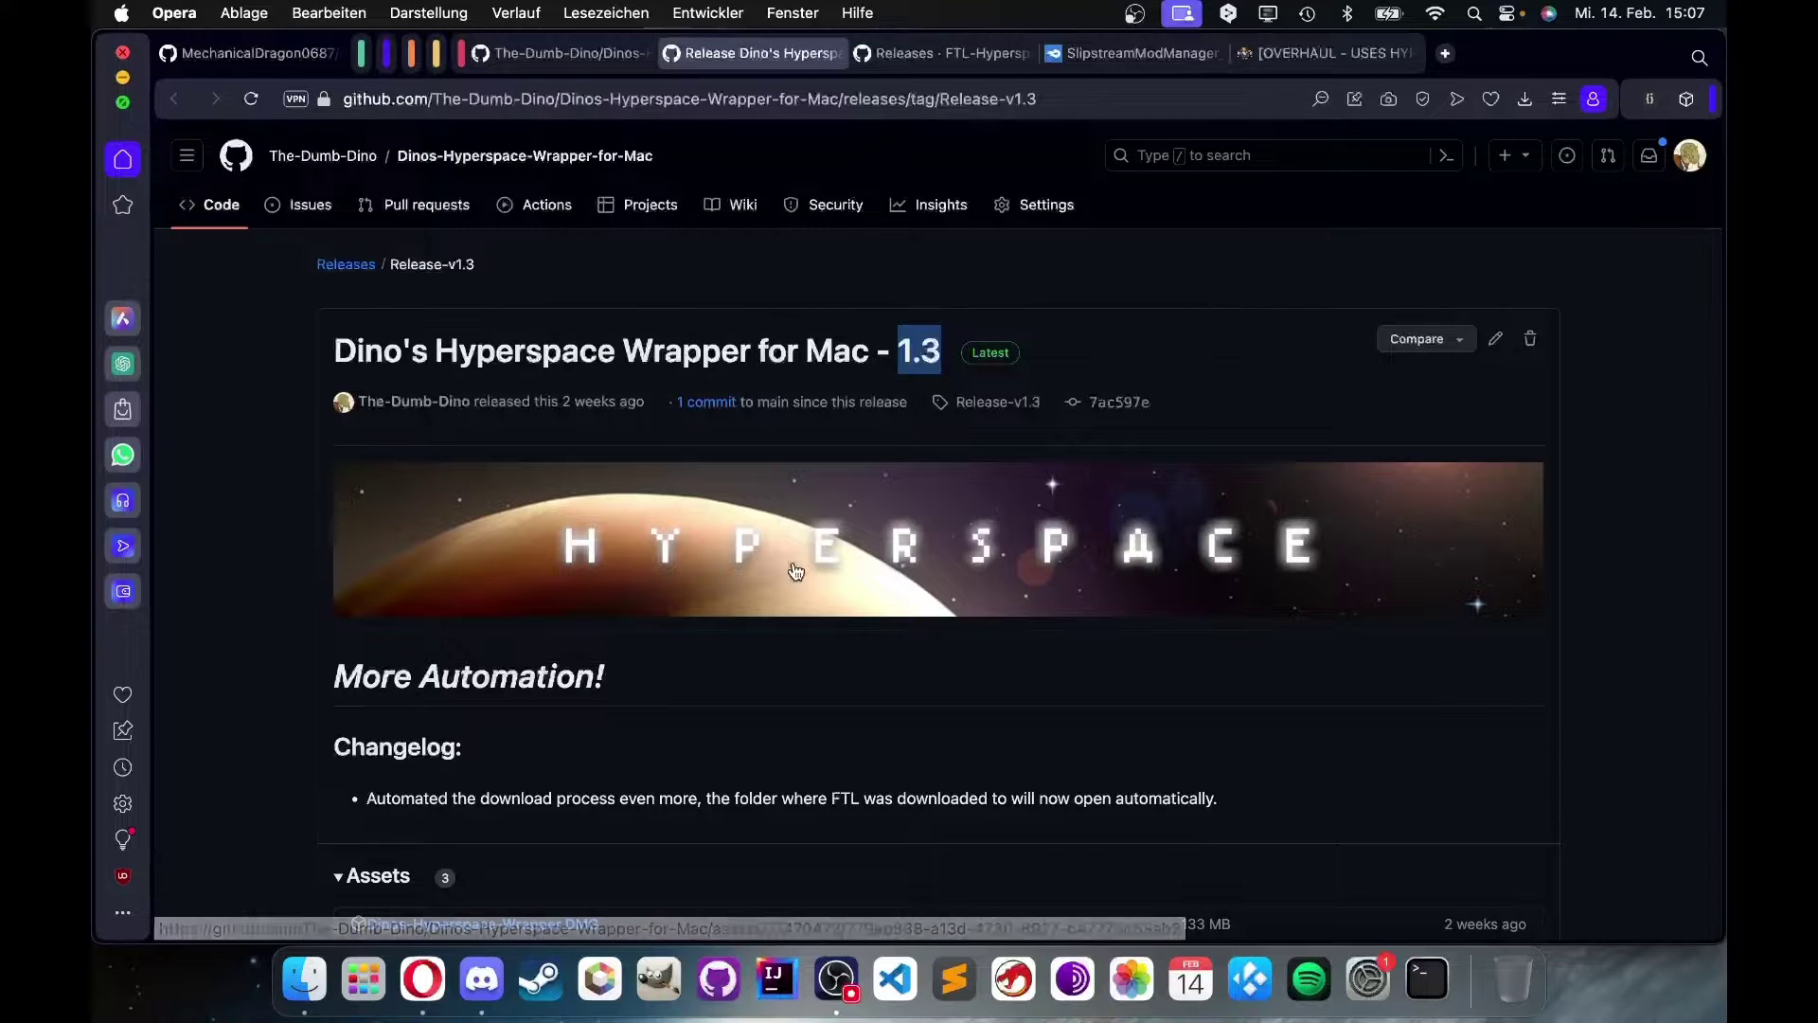
scroll(763, 542, "down", 2)
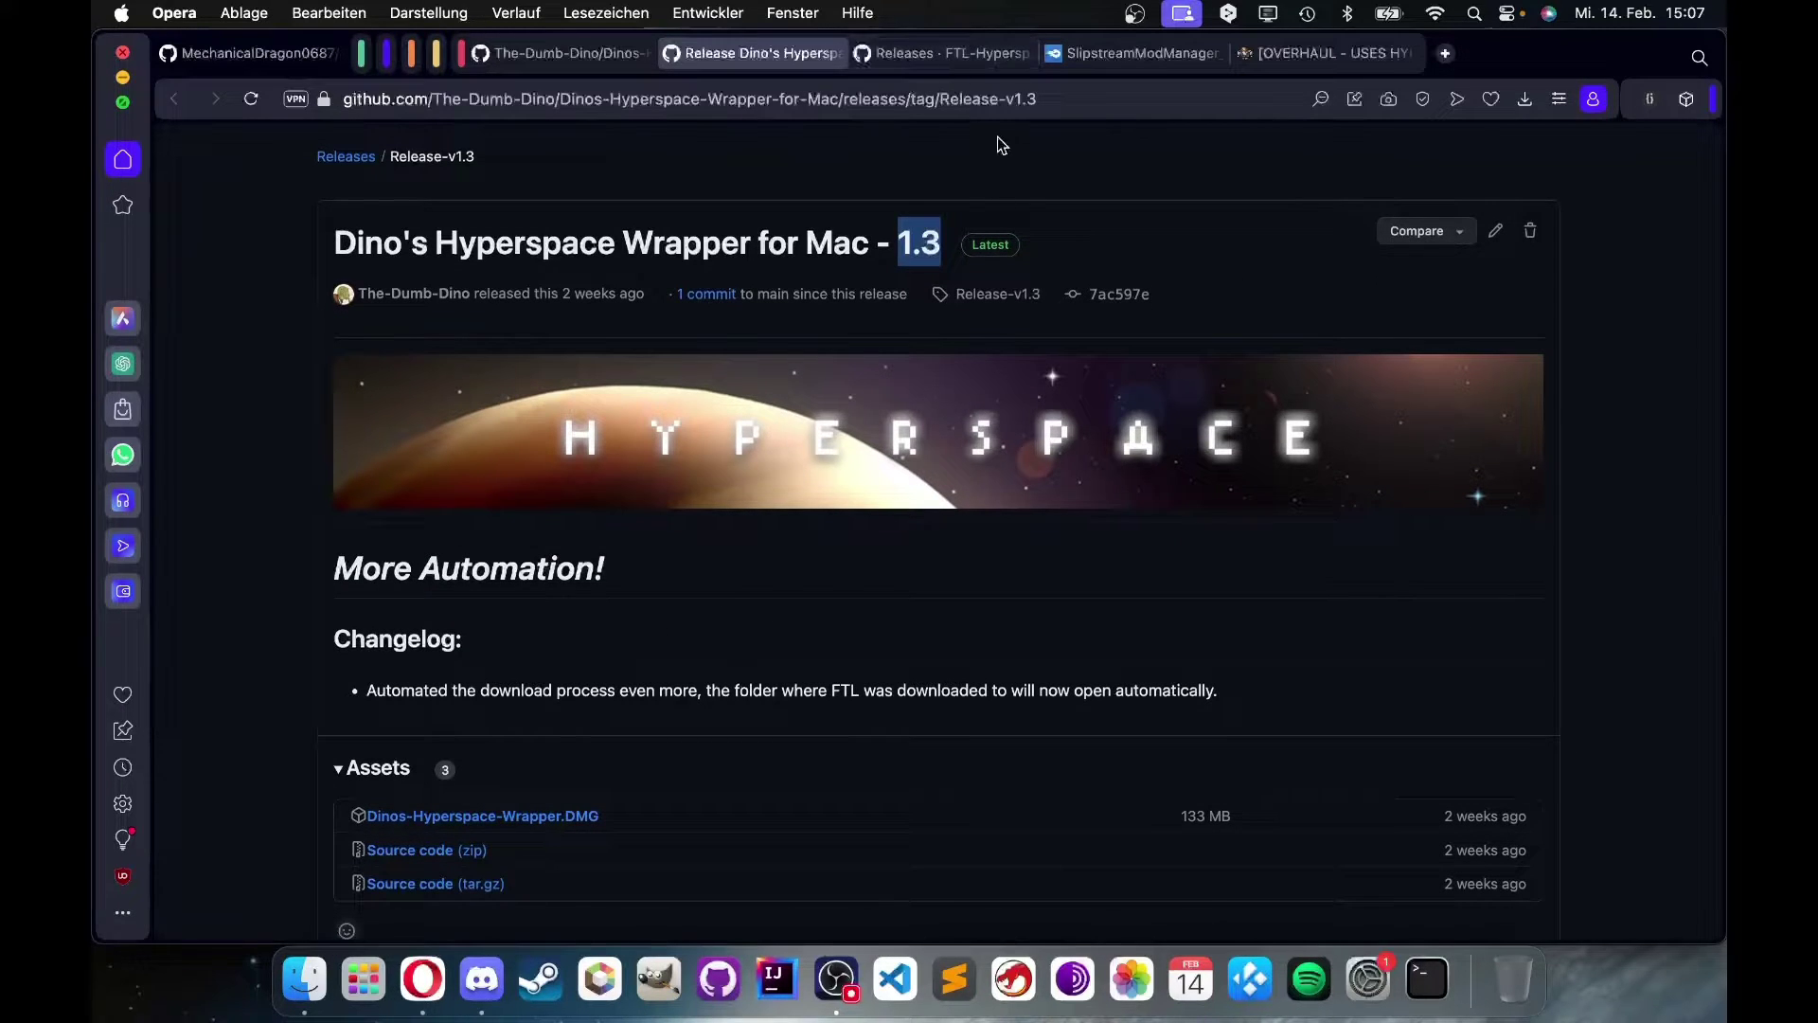
left_click(973, 60)
scroll(663, 539, "down", 12)
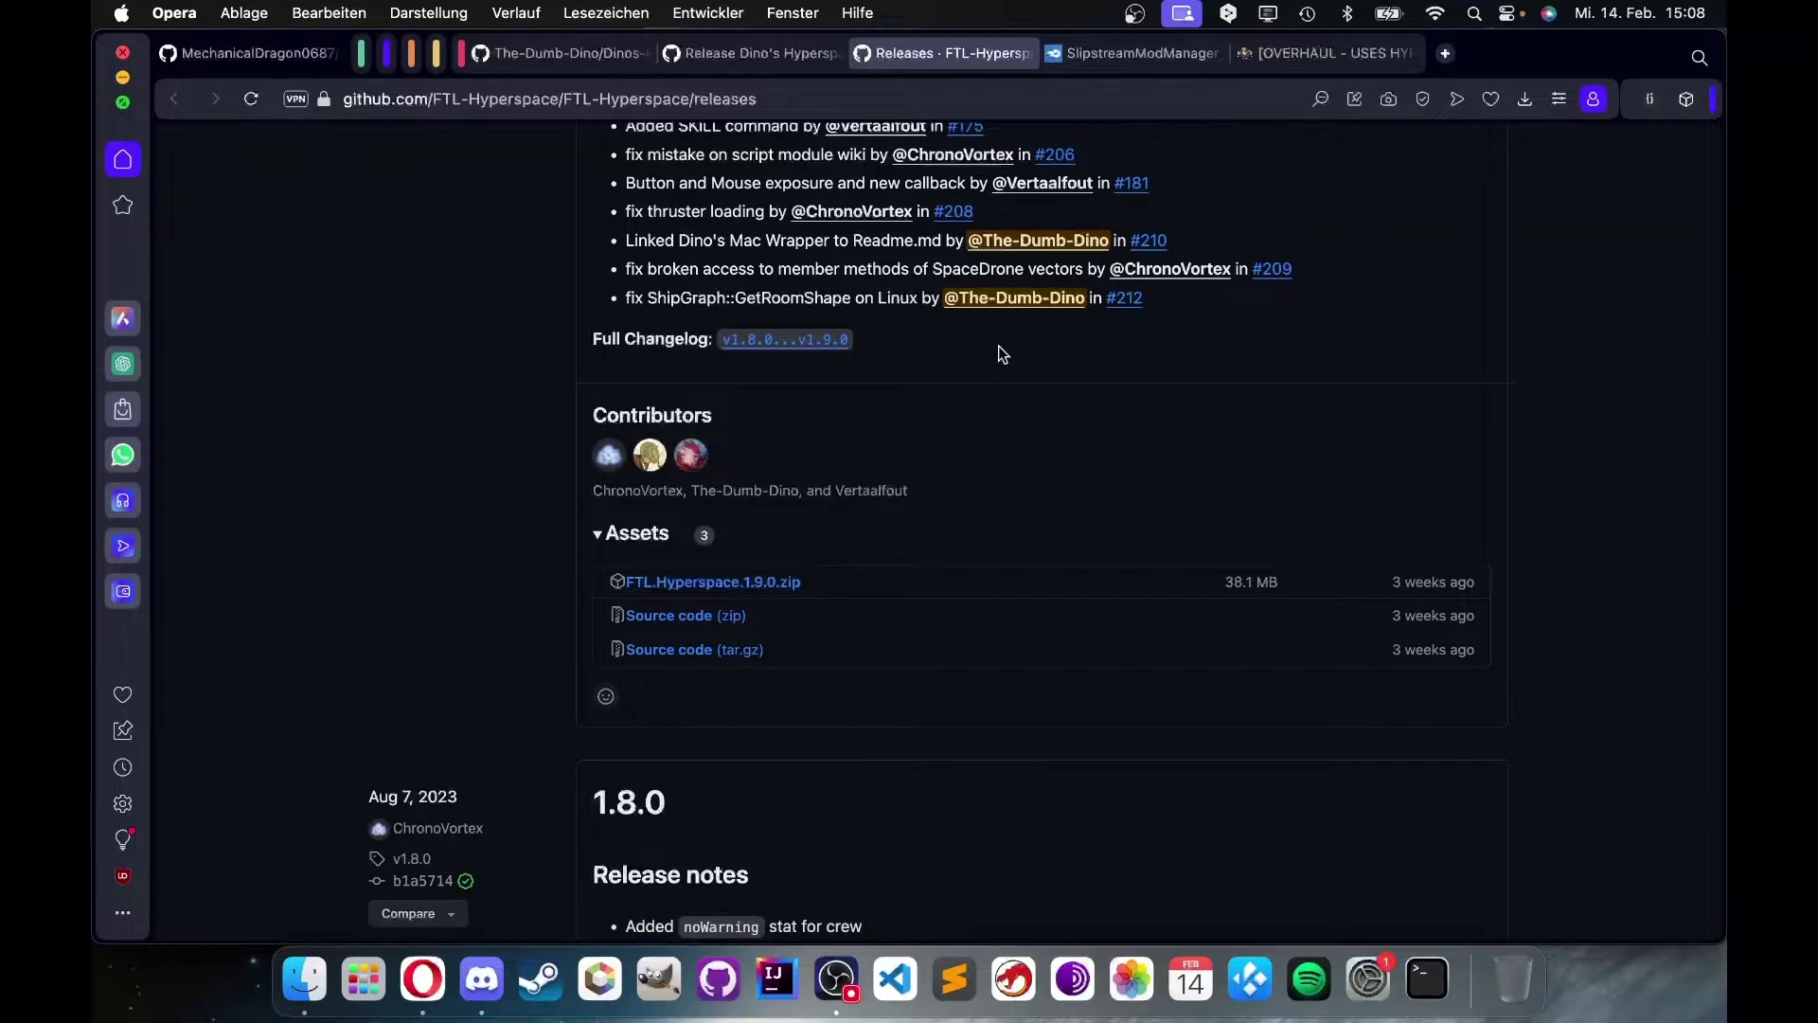
- Switch to the MediaFire tab for SlipstreamModManager_1.9.1-HSMacWrap-Unix.tar.gz (4.08MB)
left_click(1124, 53)
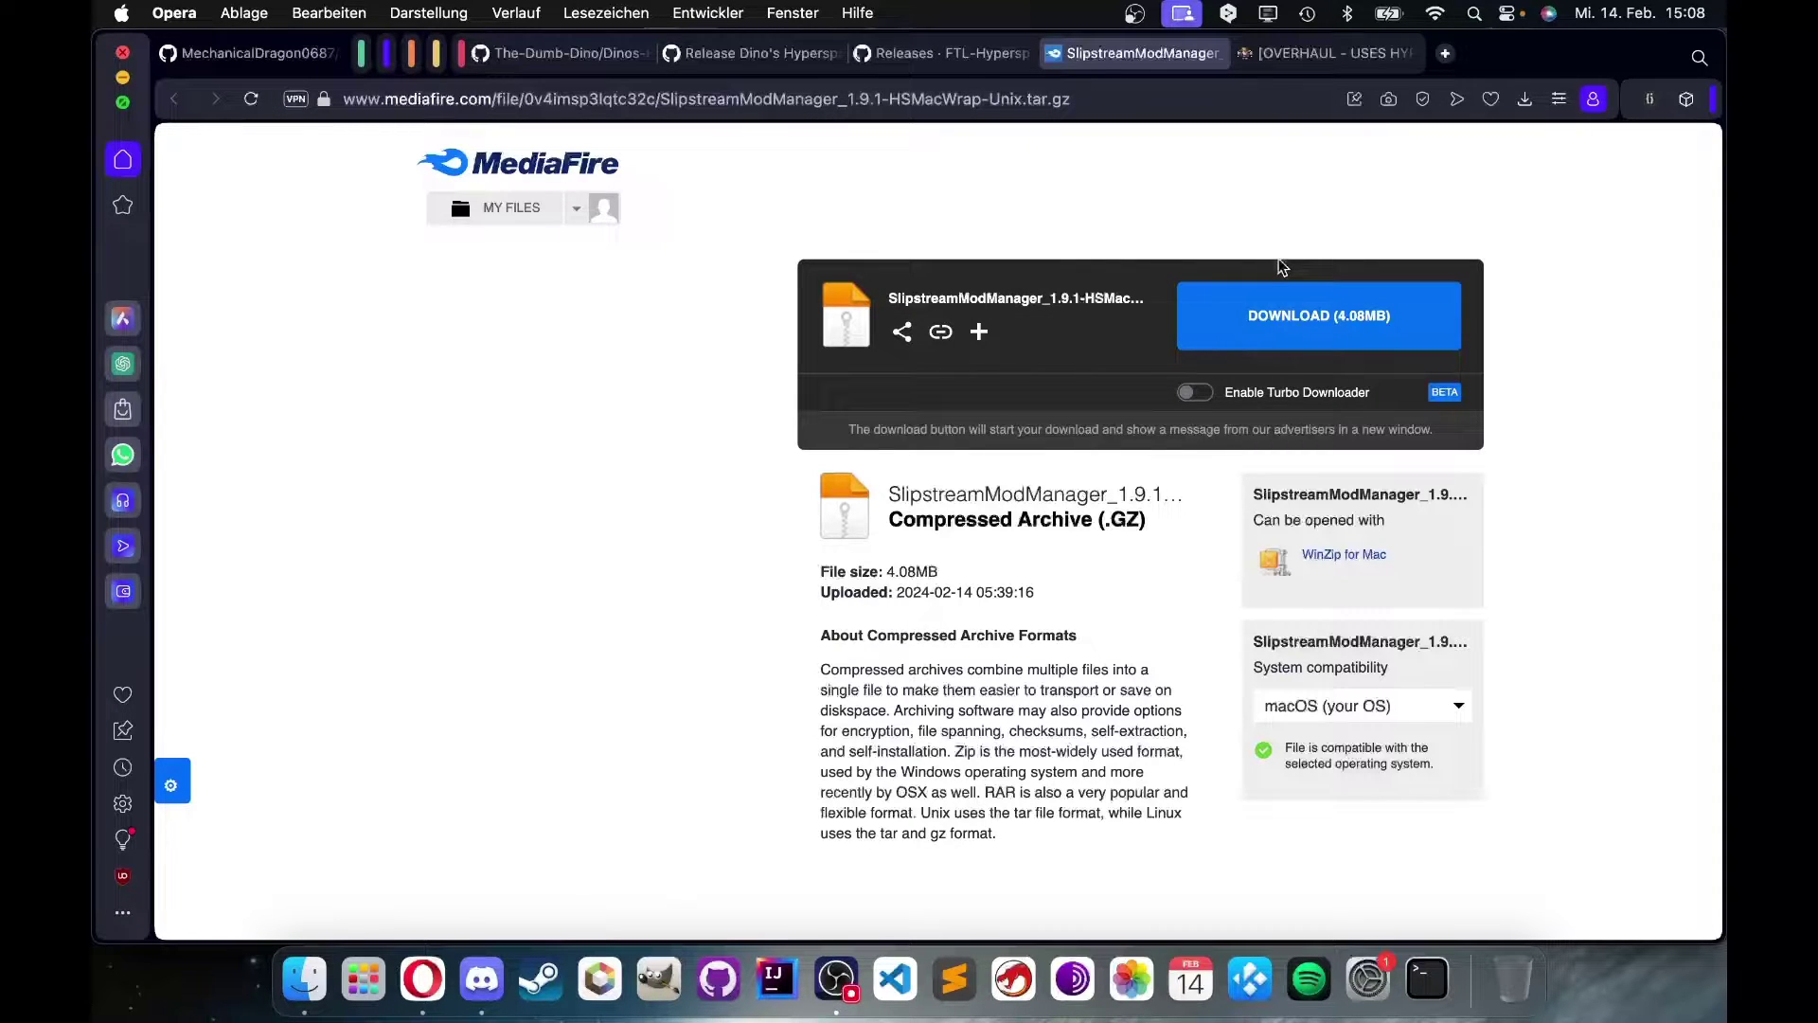
scroll(1307, 284, "down", 3)
scroll(1344, 312, "up", 3)
- Mount Dinos-Hyperspace-Wrapper.DMG from the Downloads folder in Finder
left_click(302, 977)
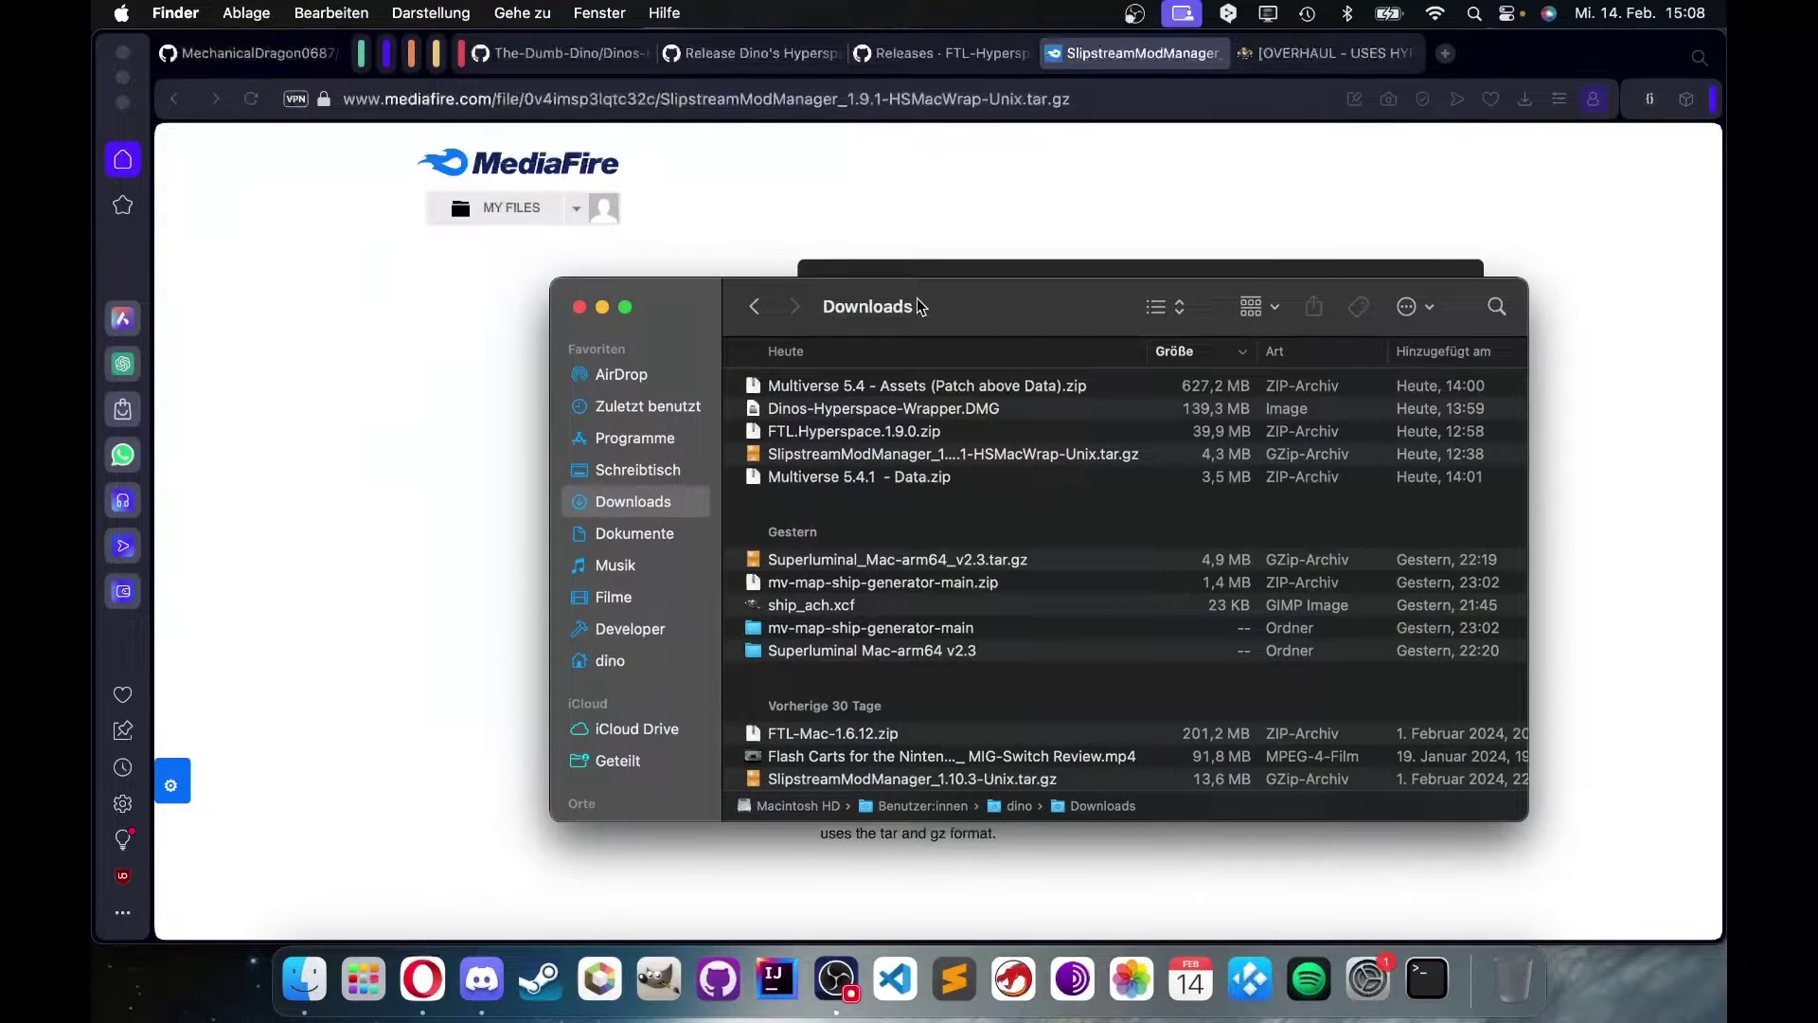
left_click_drag(918, 306, 975, 244)
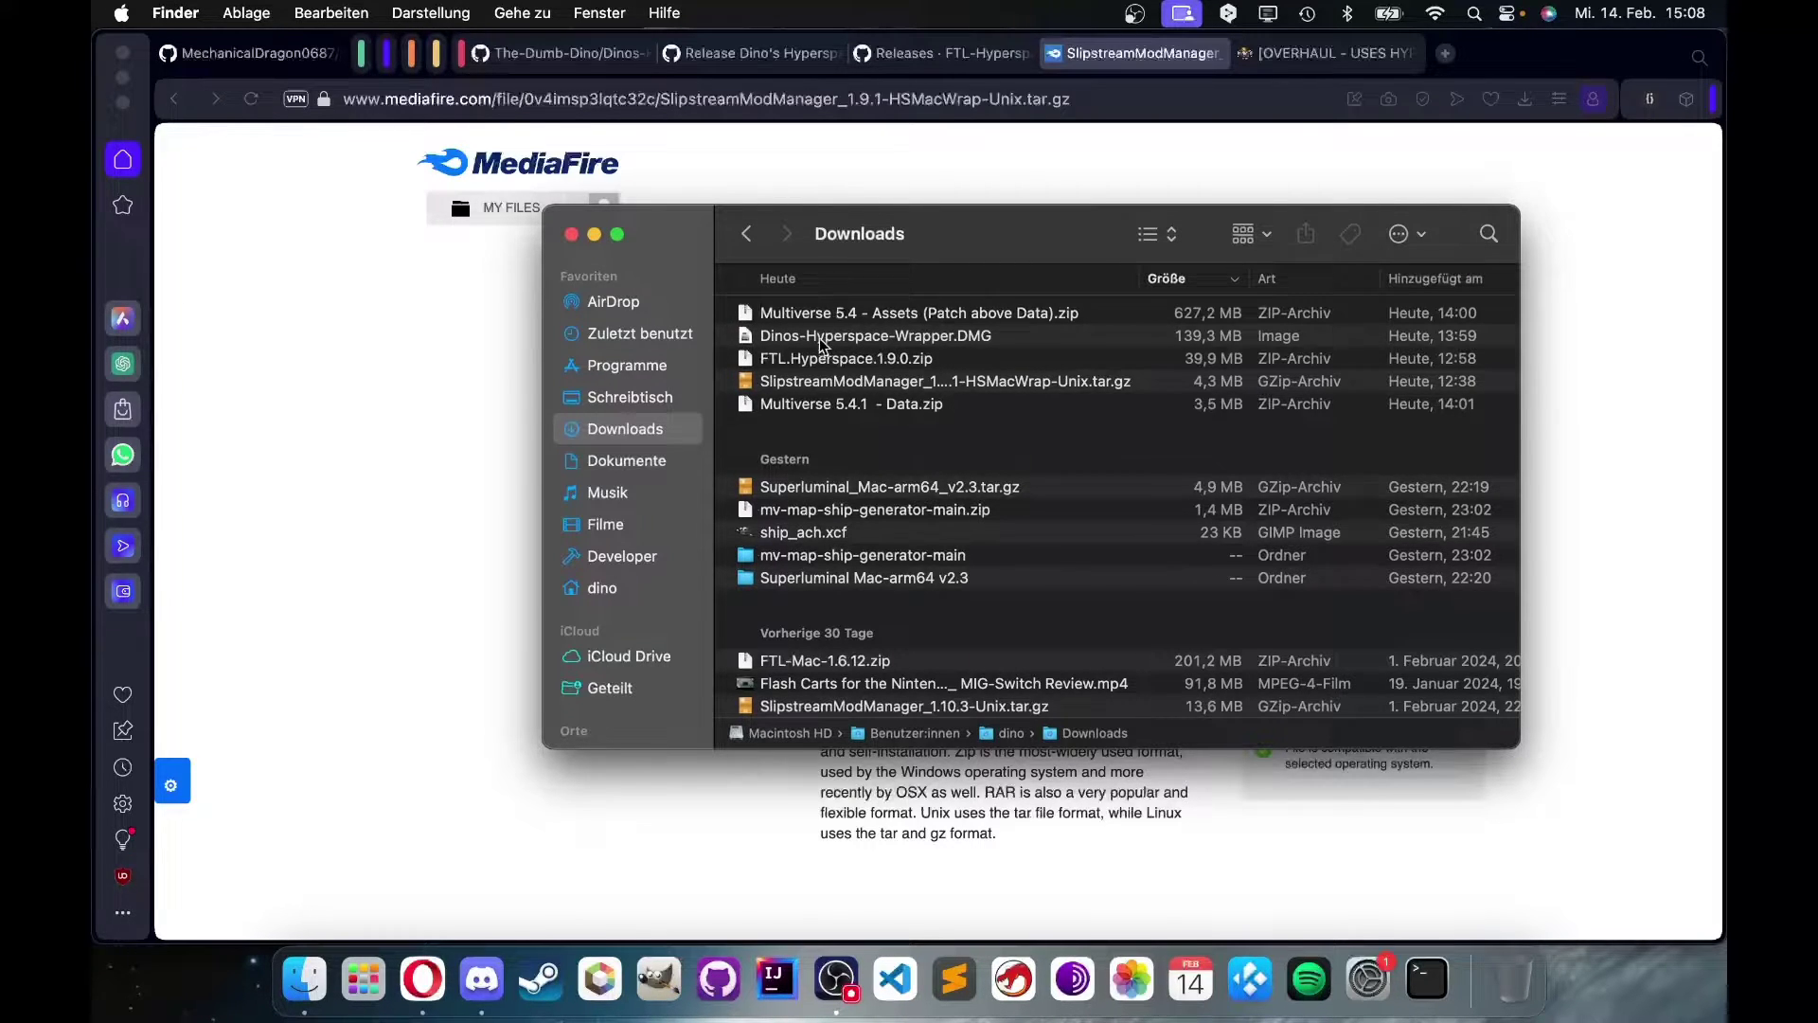
left_click(784, 338)
double_click(784, 338)
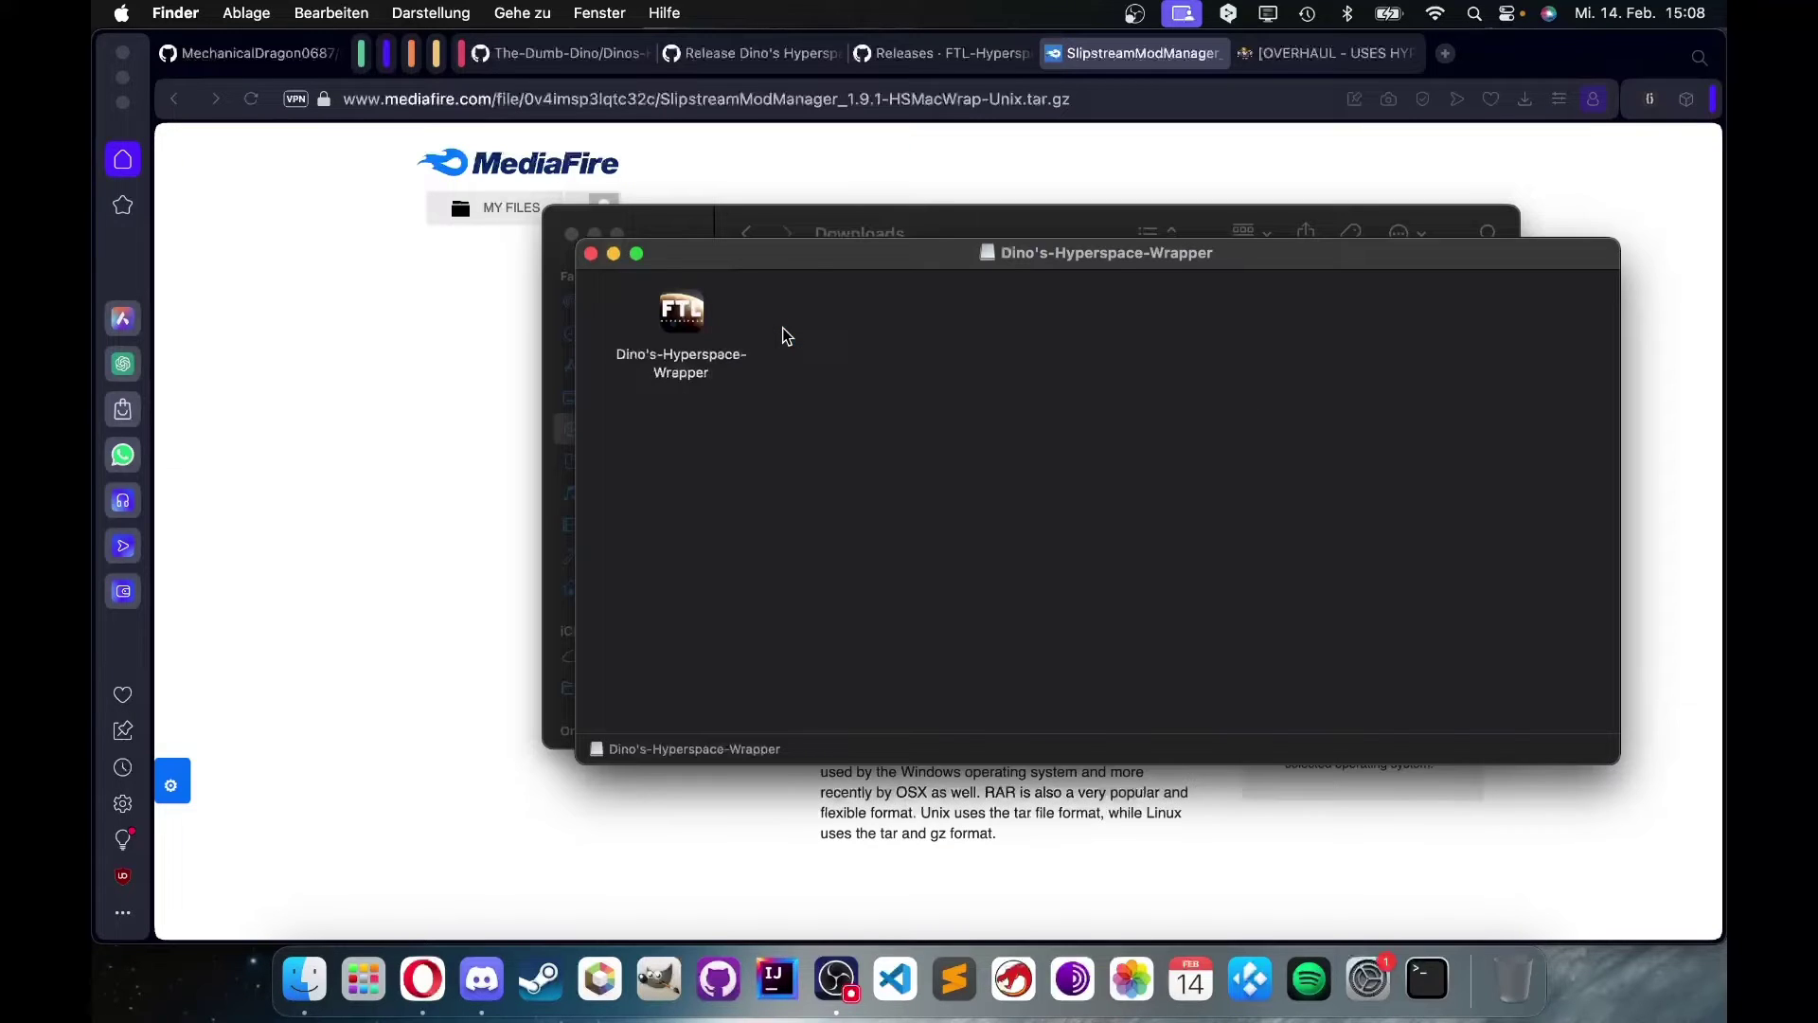
- Arrange the wrapper volume window beside the Downloads window, with Downloads in front
left_click_drag(786, 252, 1271, 370)
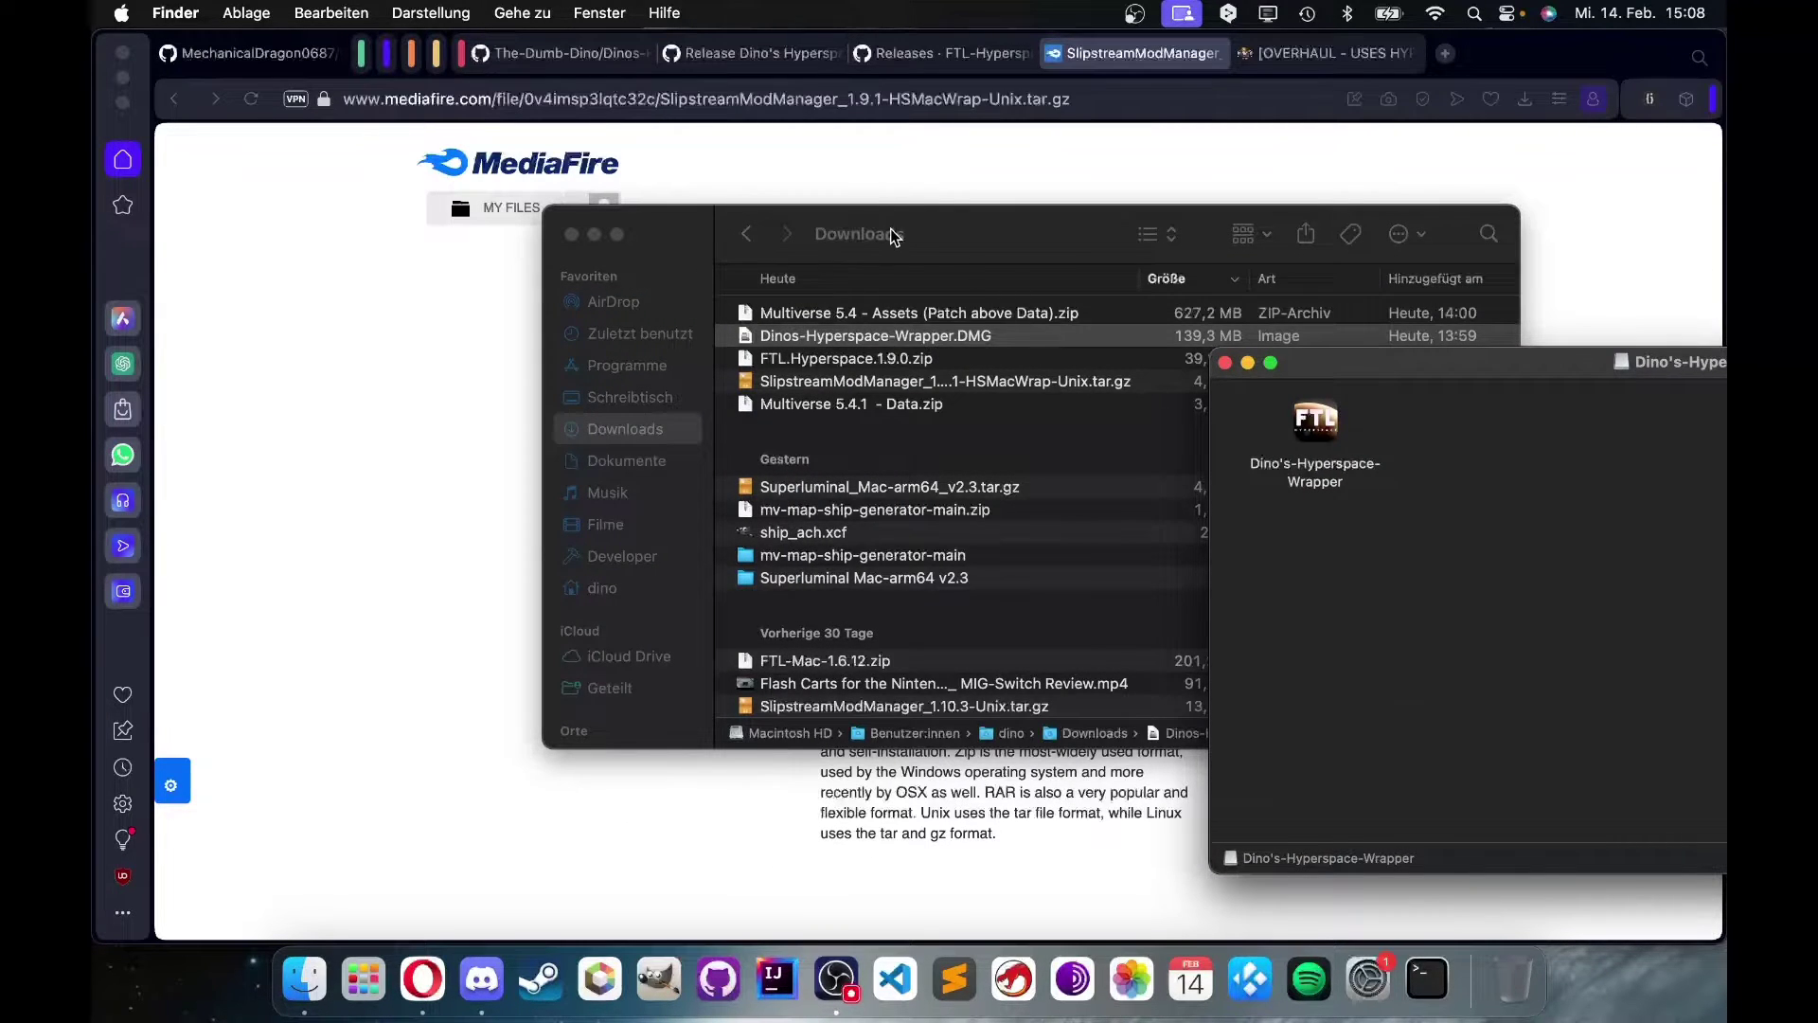
left_click_drag(895, 234, 592, 201)
left_click_drag(1454, 360, 1010, 366)
left_click(846, 438)
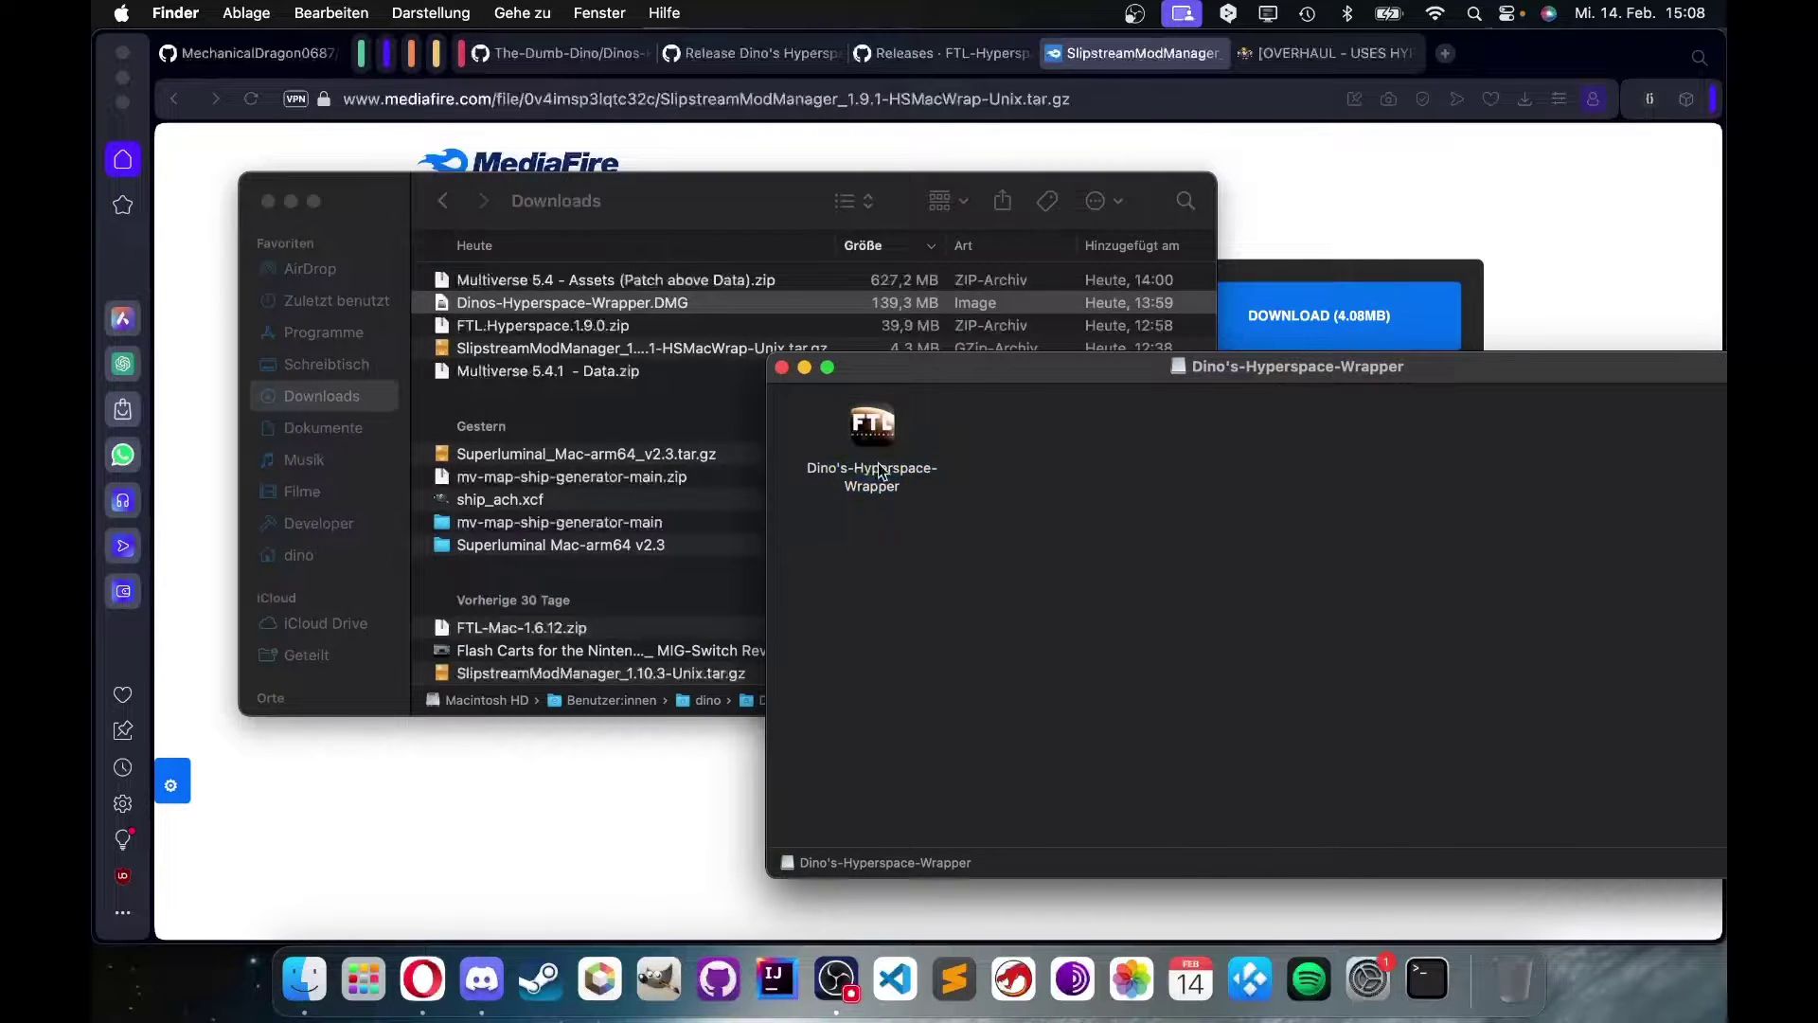
left_click_drag(886, 440, 1432, 327)
left_click(347, 368)
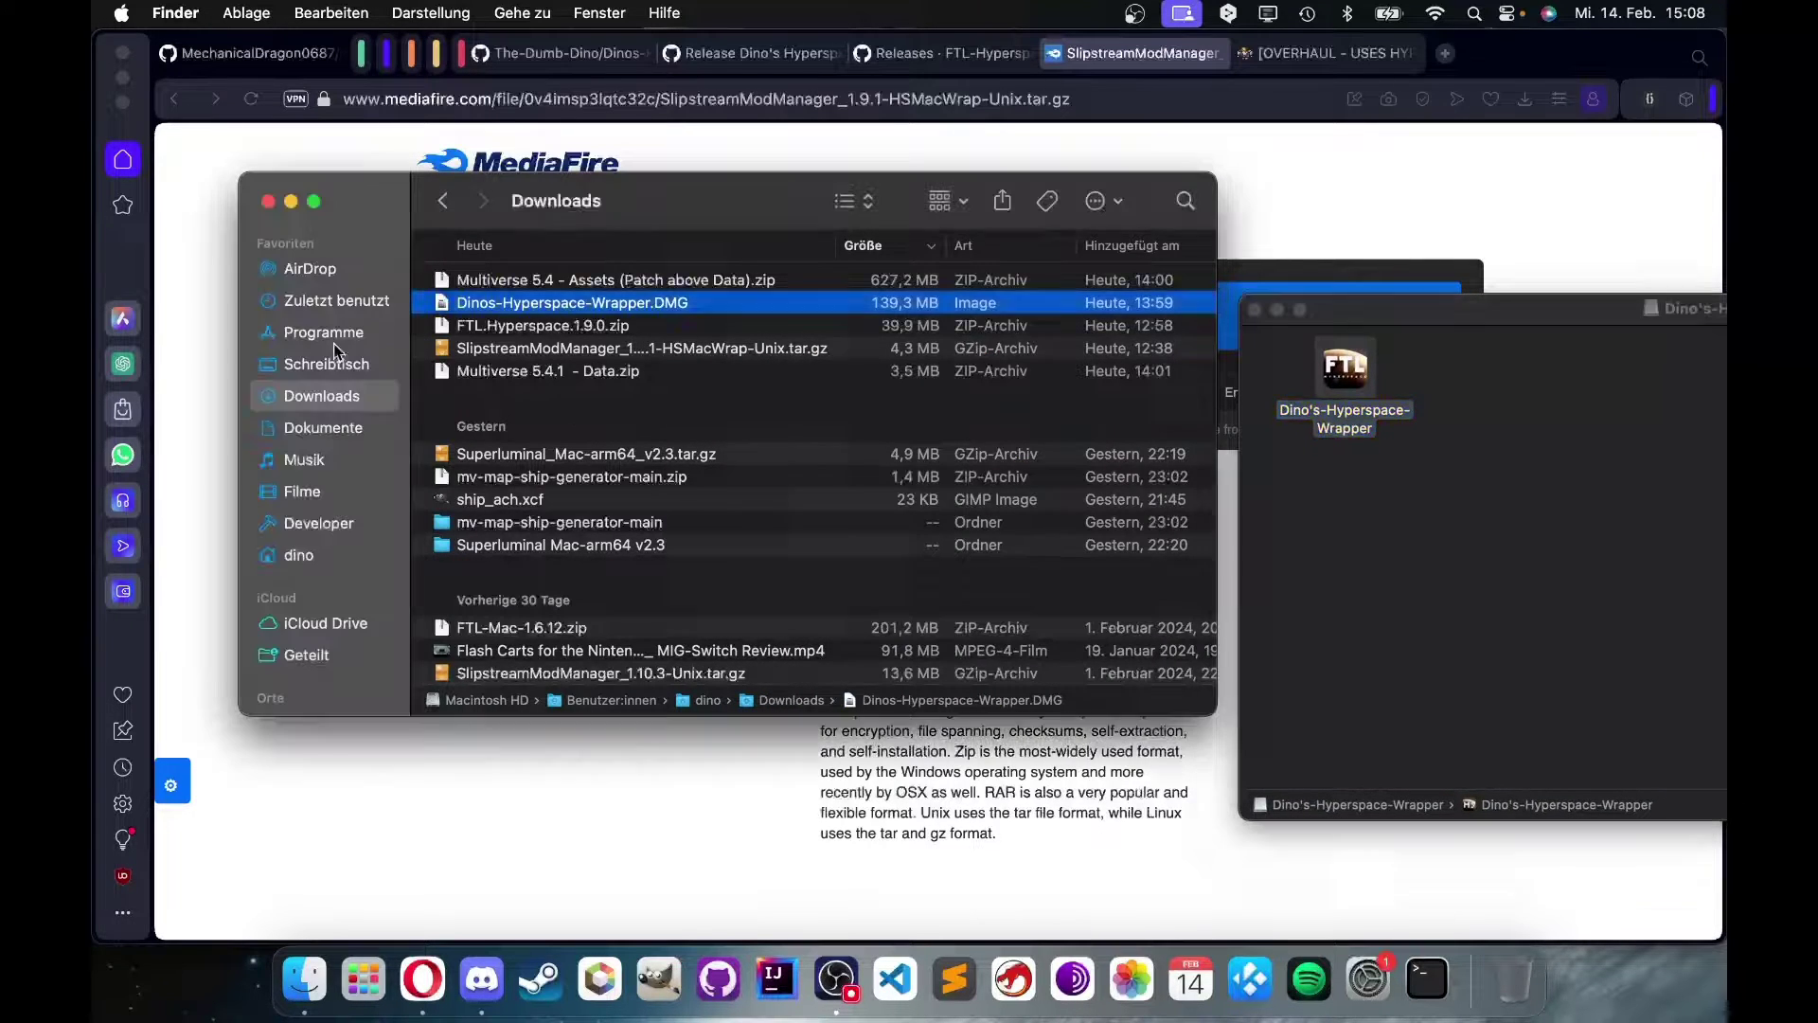
- Drag the Dino's-Hyperspace-Wrapper app from the disk image into the Schreibtisch folder
left_click(327, 364)
left_click(323, 337)
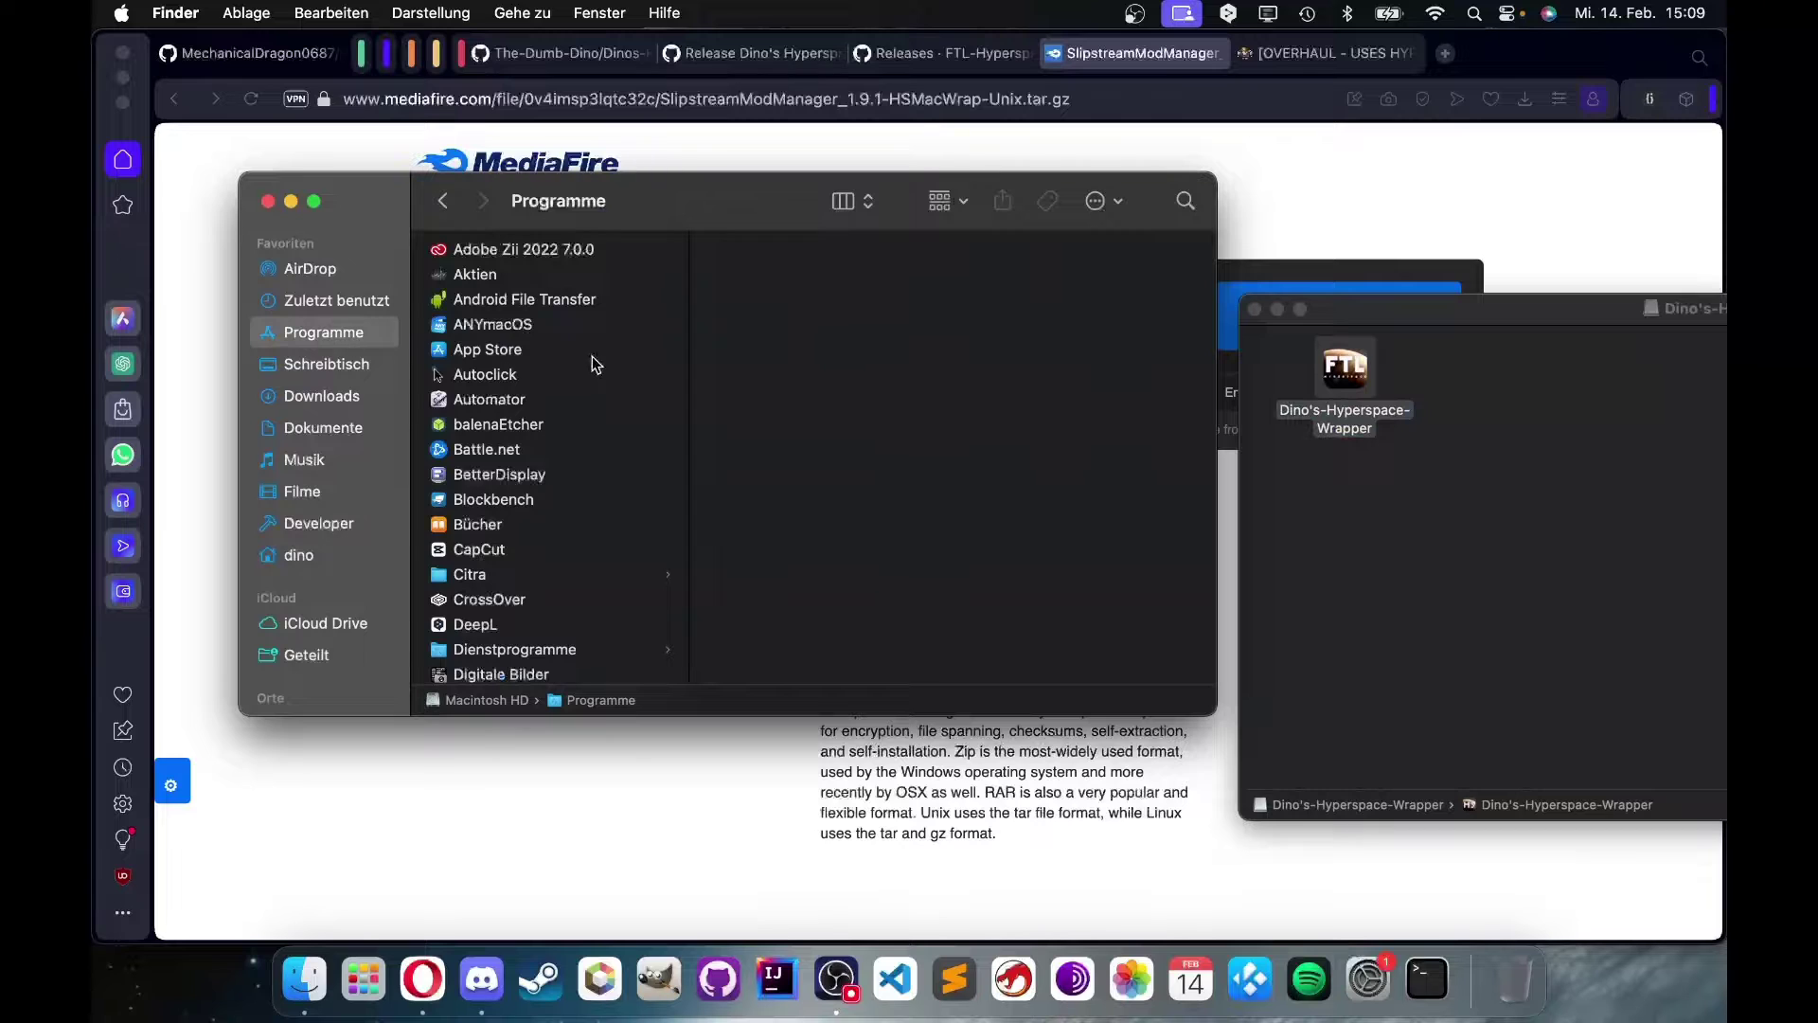
left_click(343, 370)
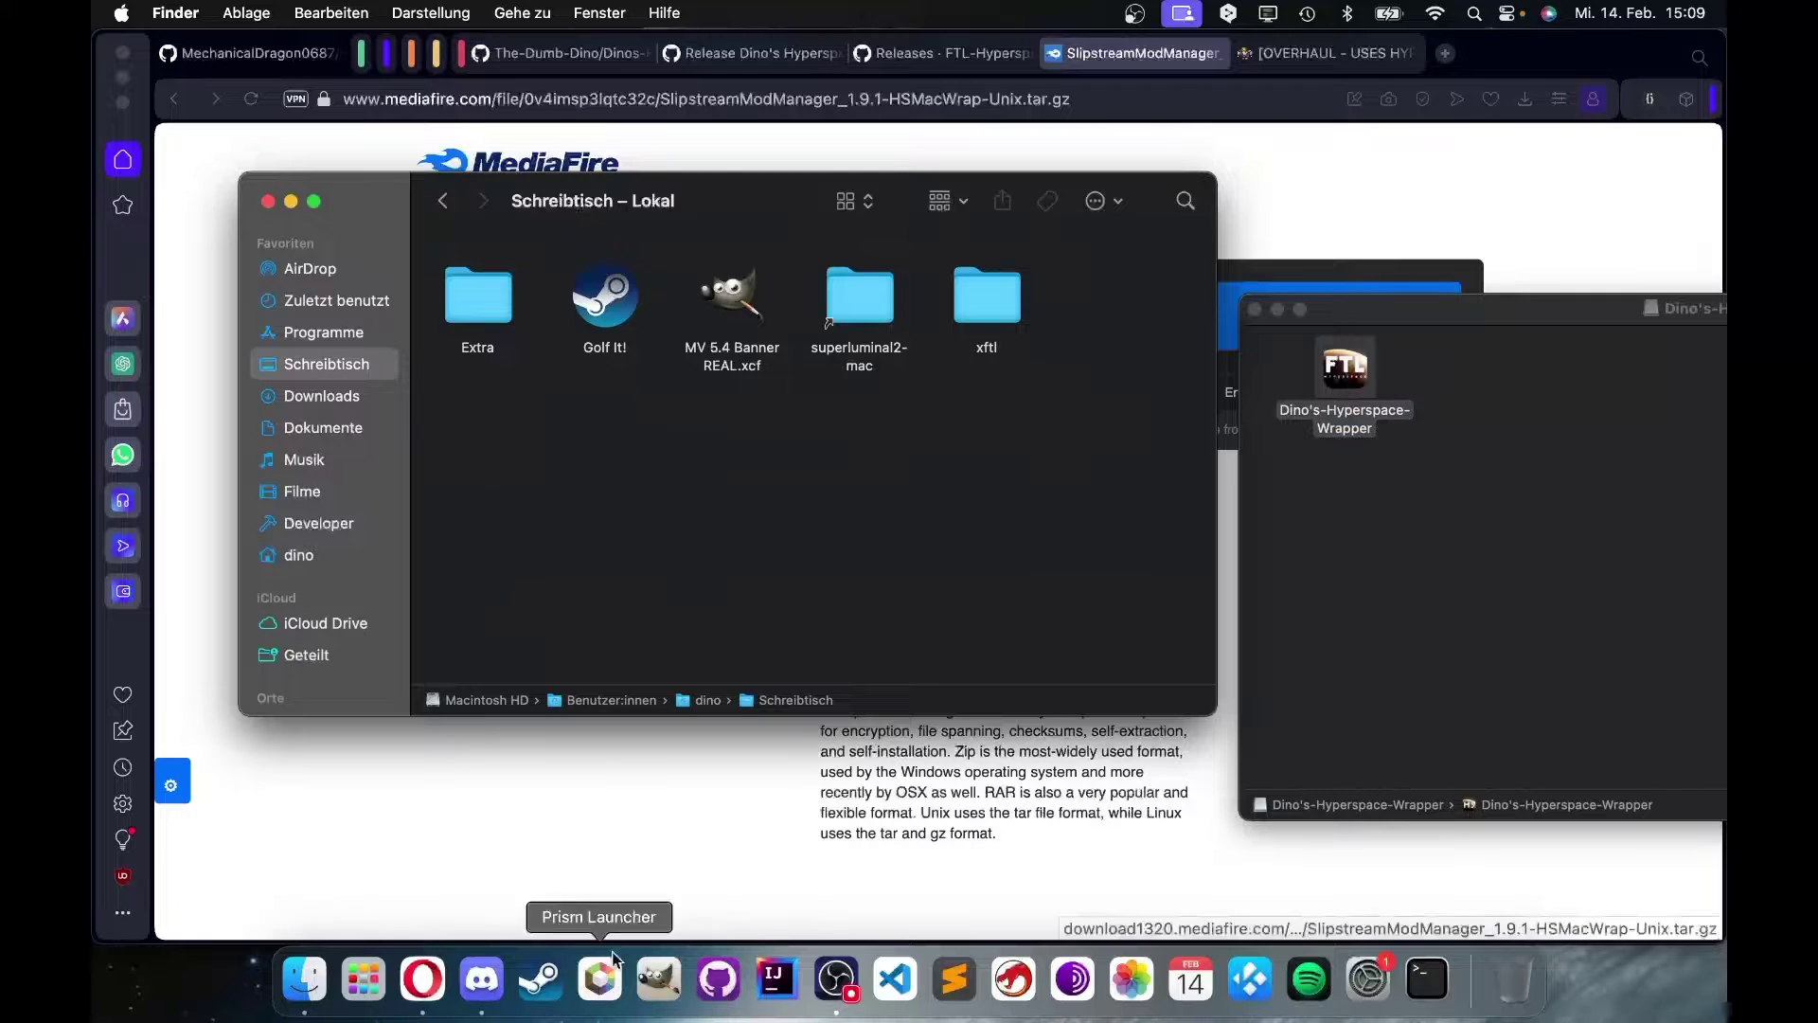
left_click(324, 331)
scroll(524, 452, "down", 8)
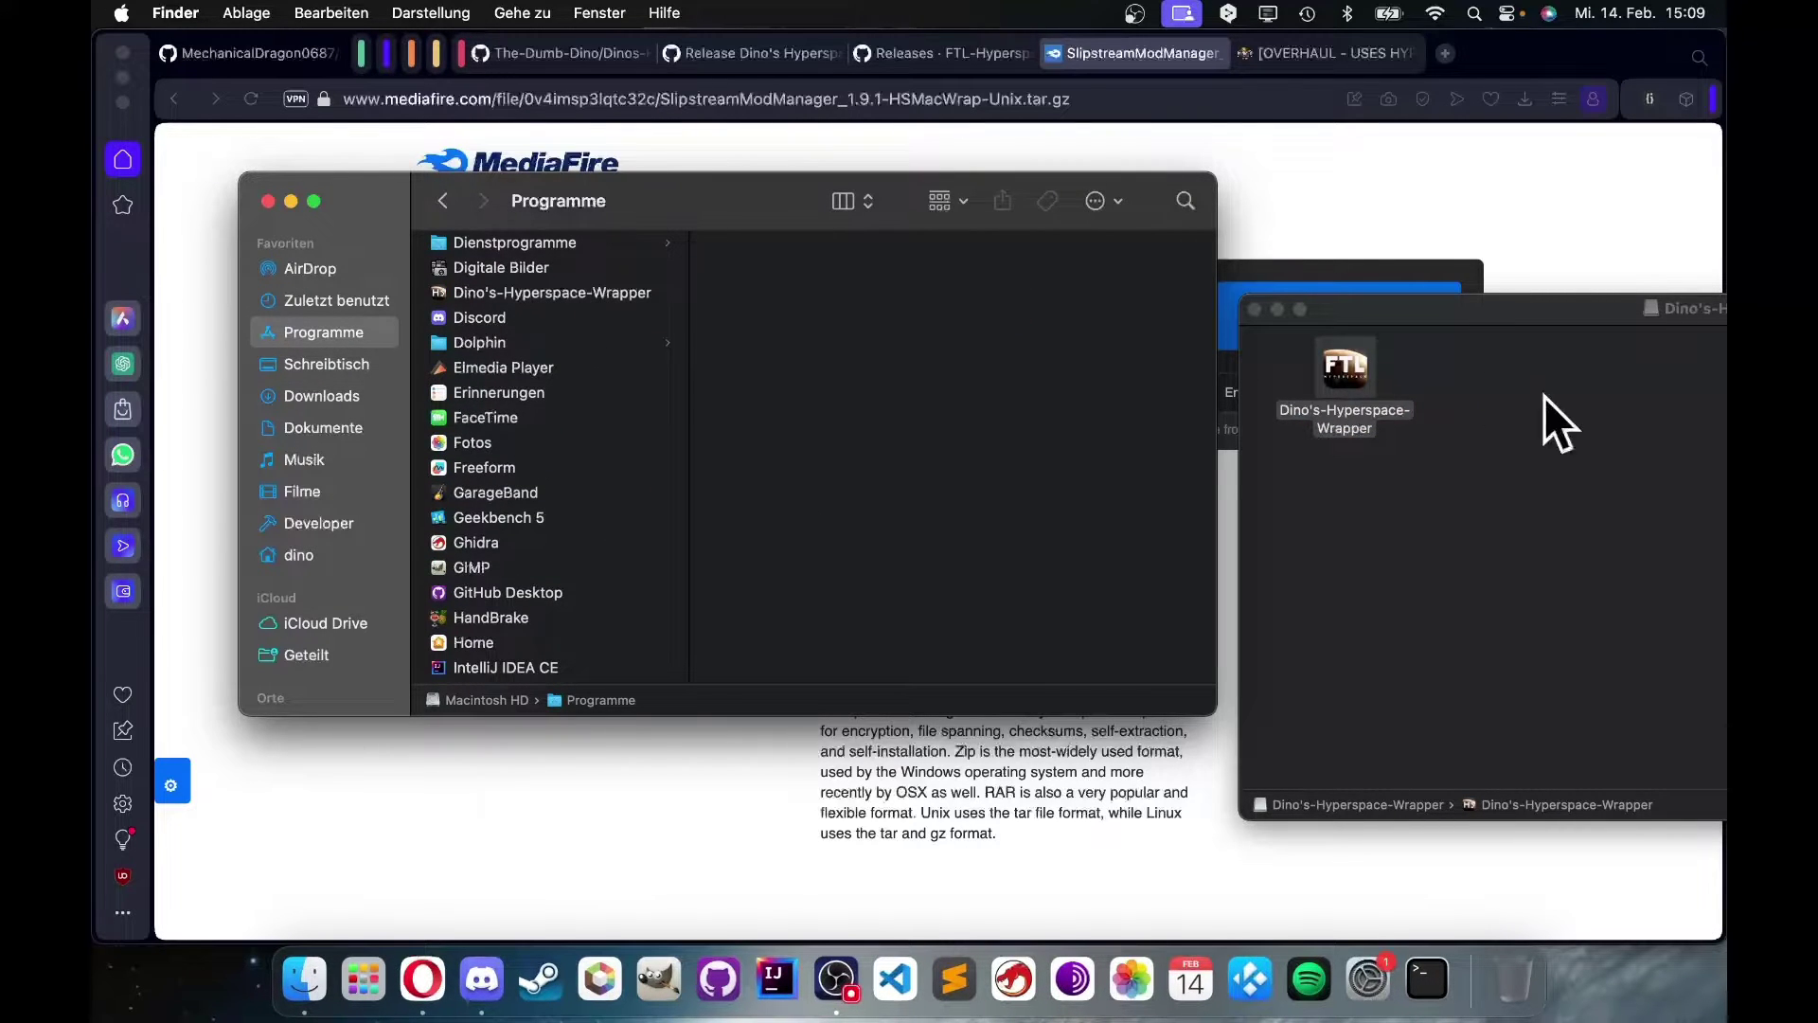
left_click(322, 369)
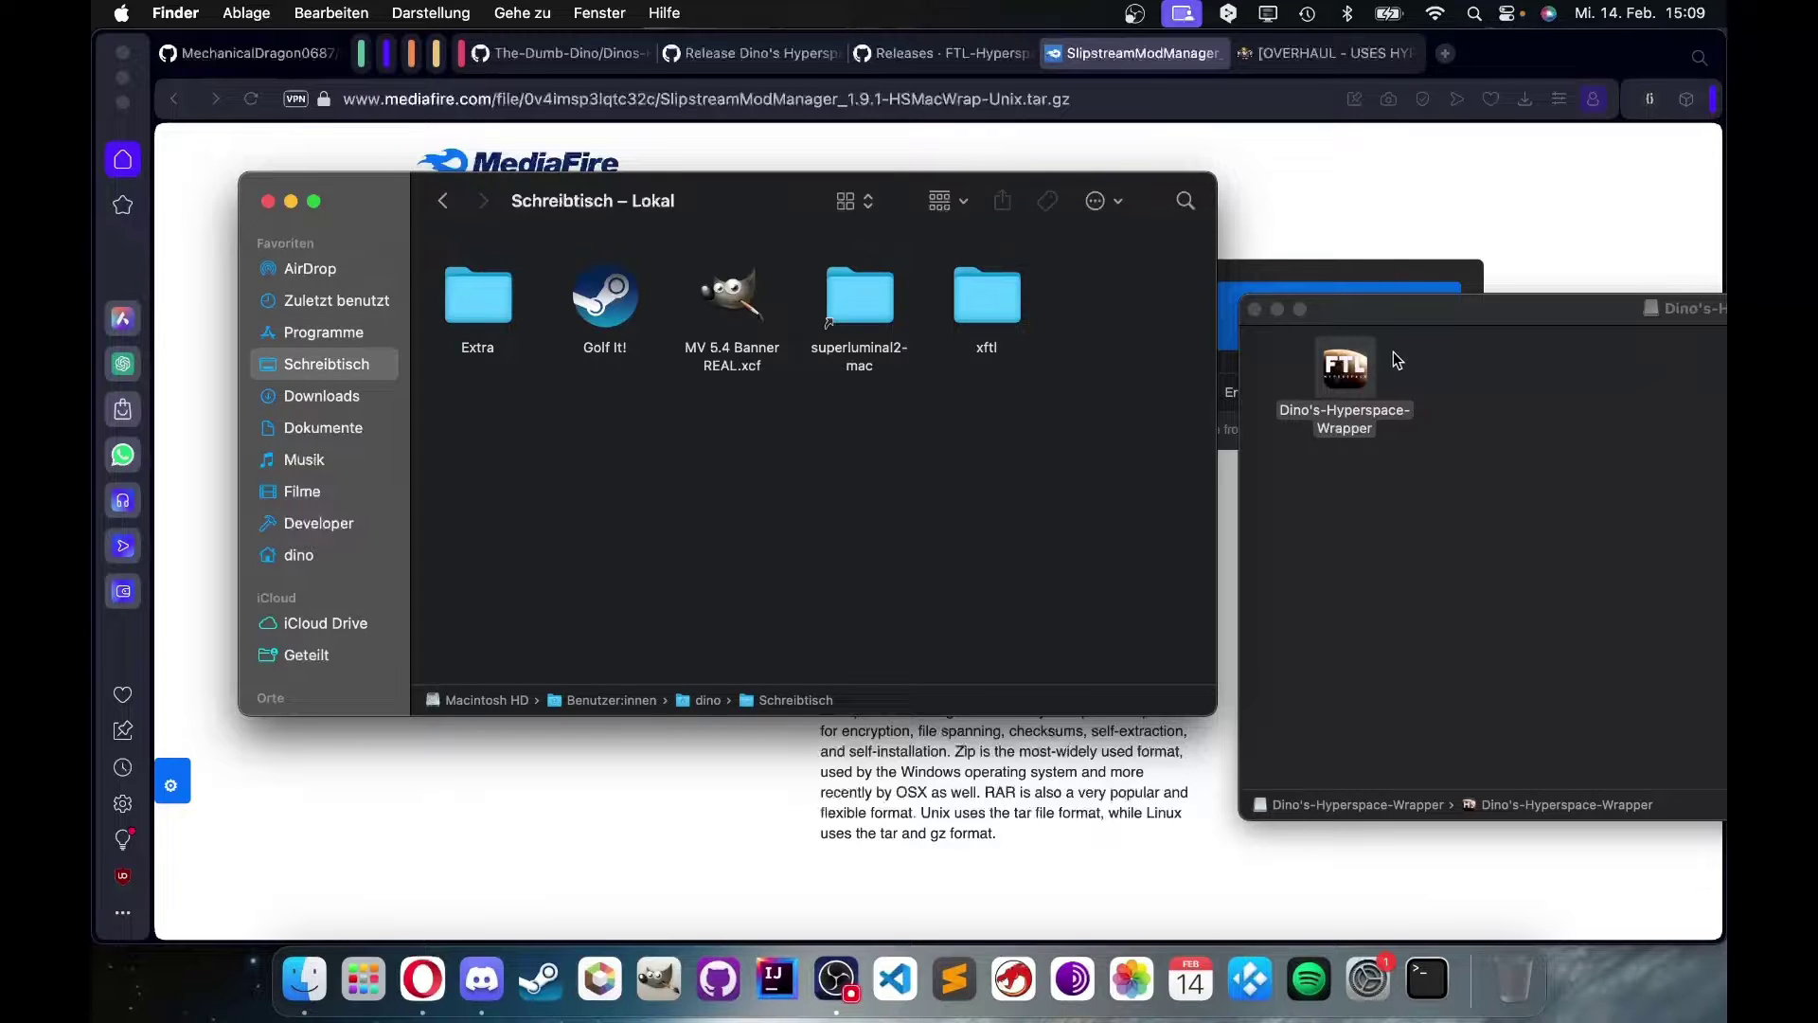
left_click(1565, 396)
left_click_drag(1467, 476, 502, 431)
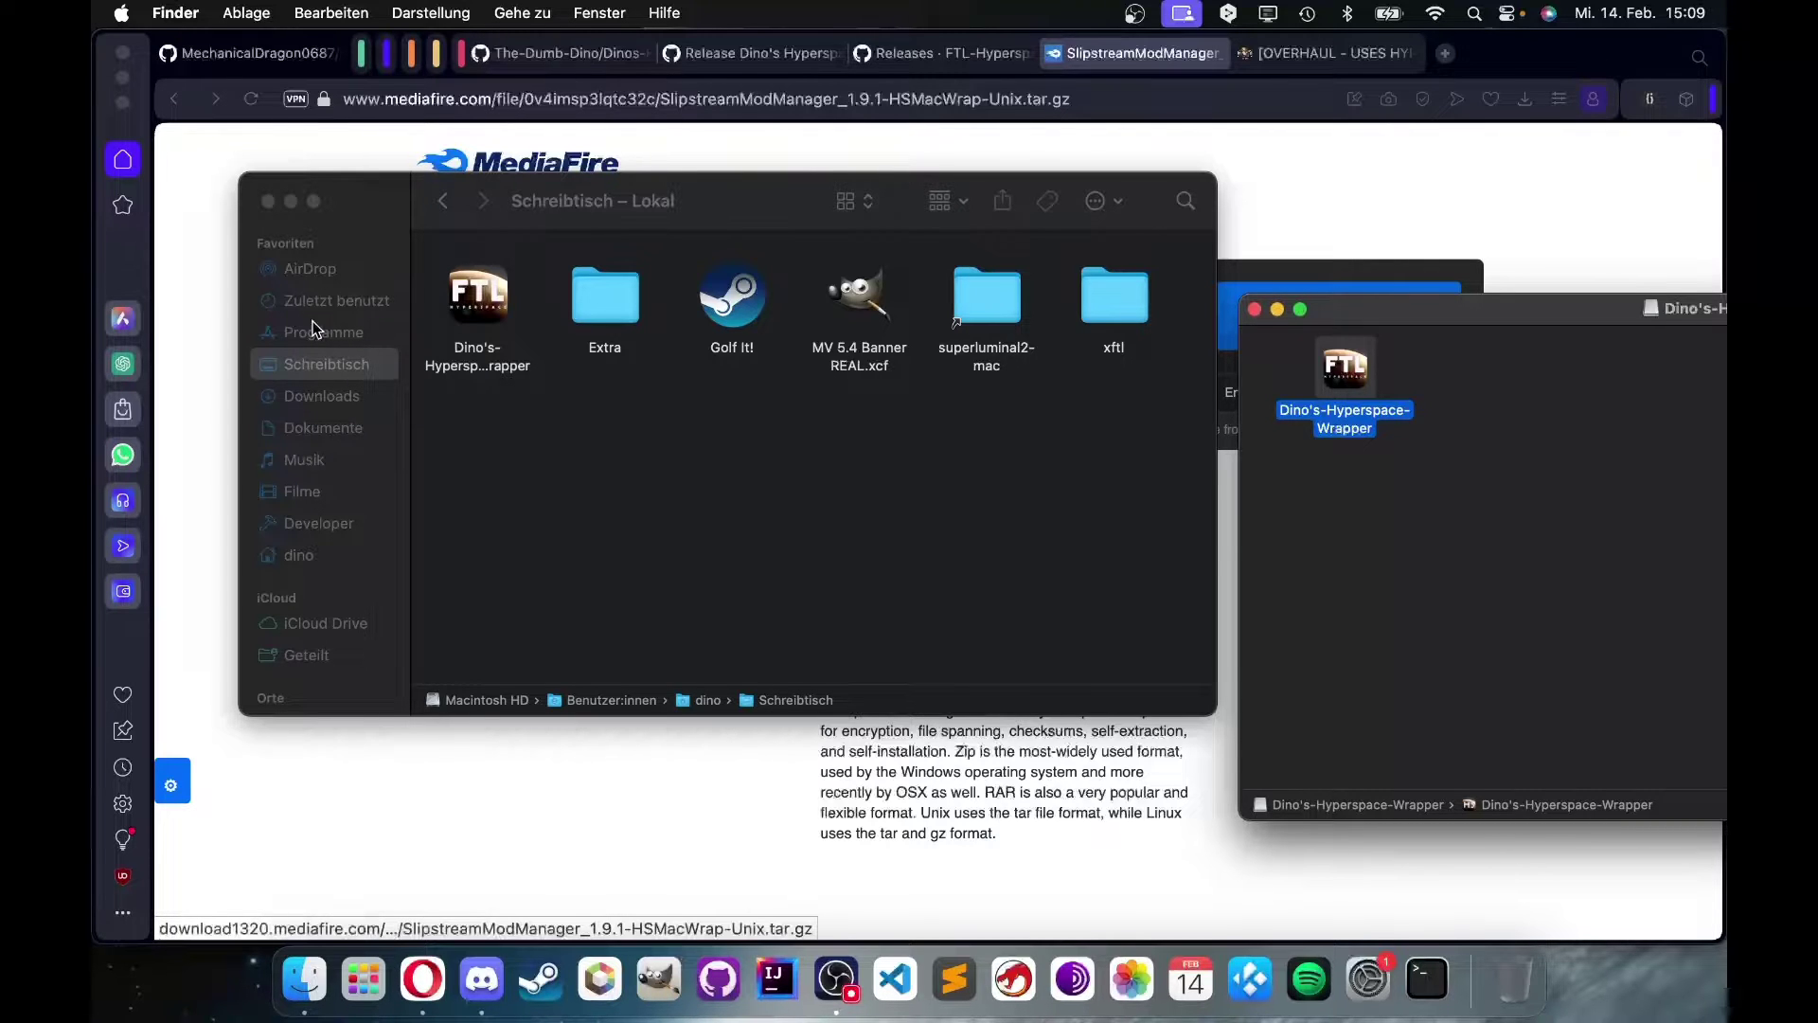
left_click(364, 978)
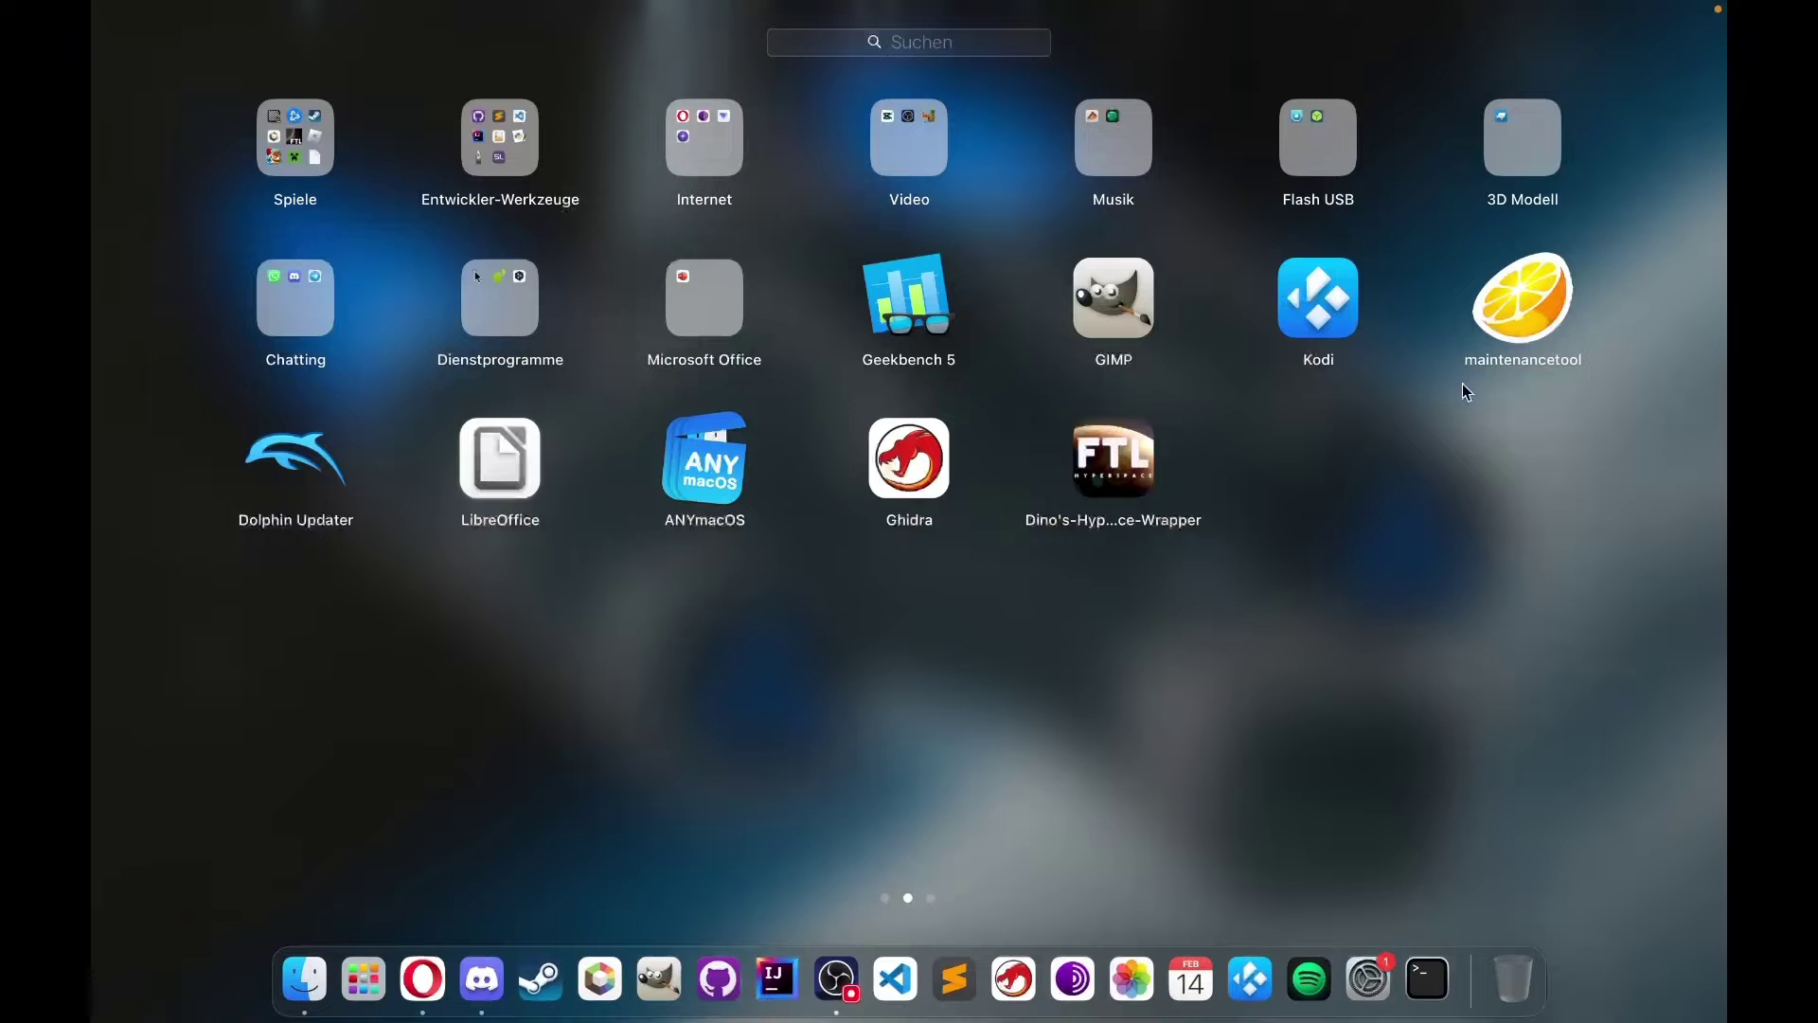
left_click(364, 979)
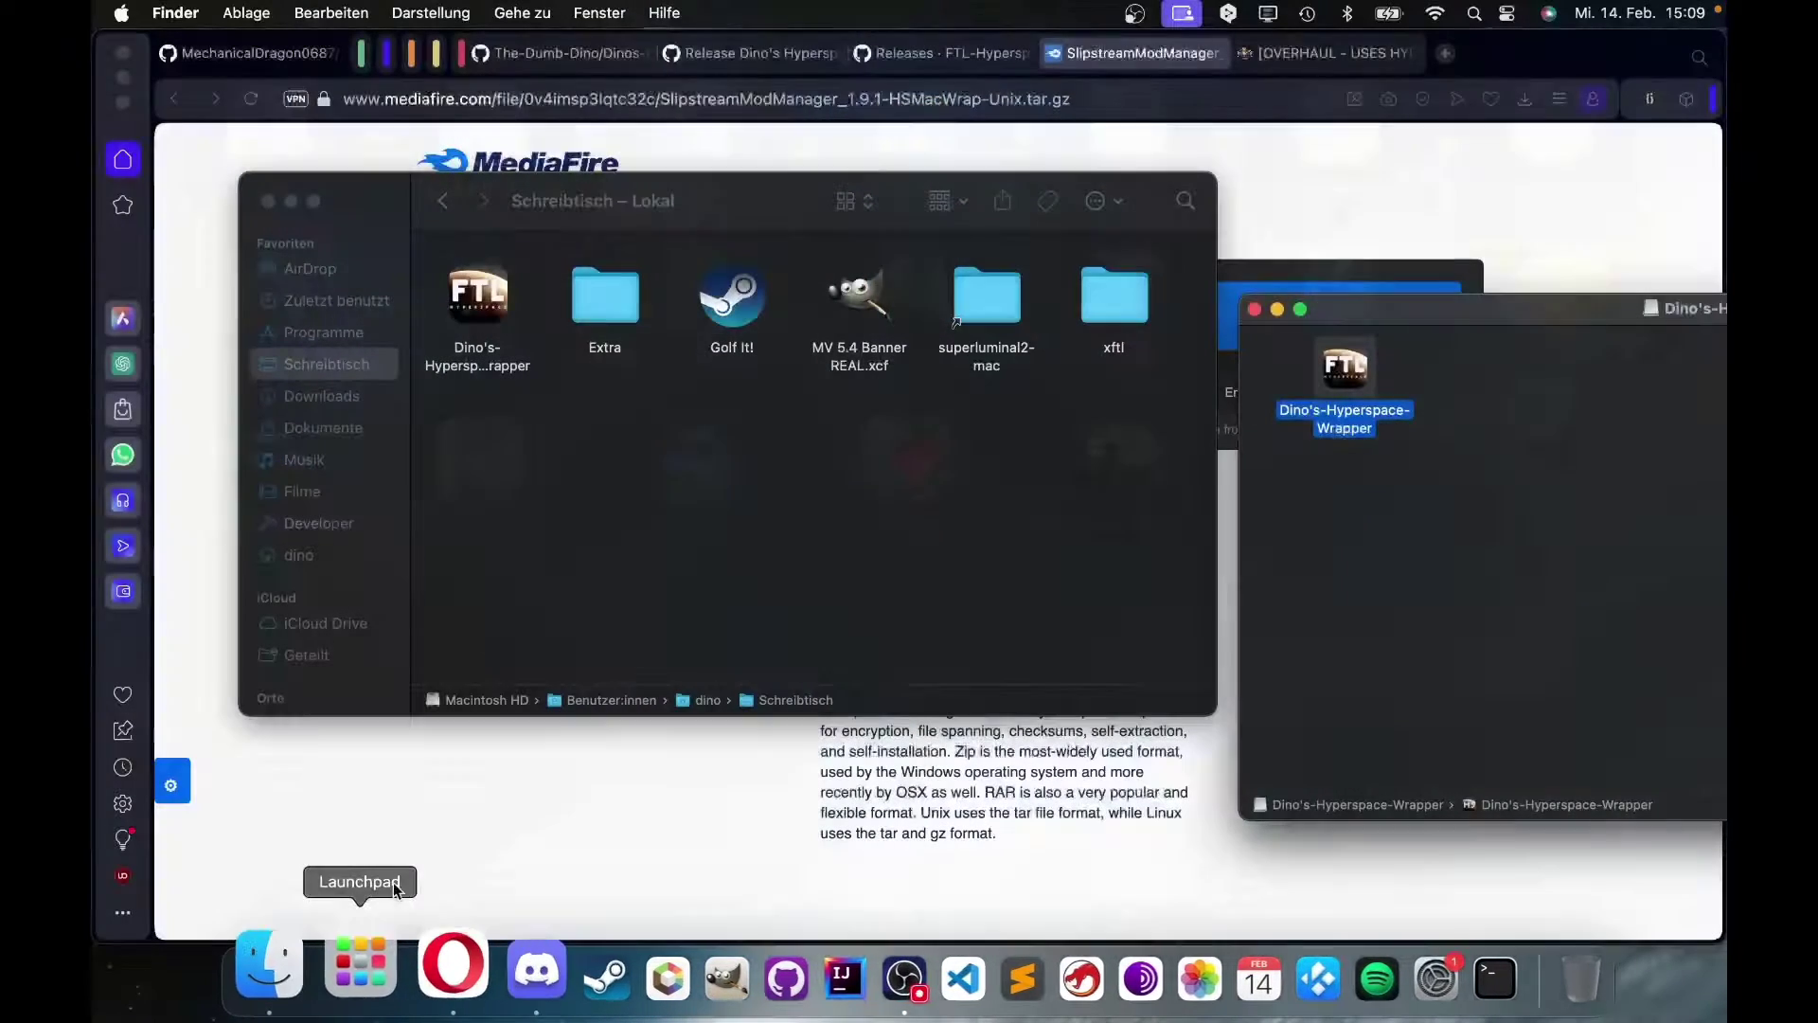
left_click(1254, 310)
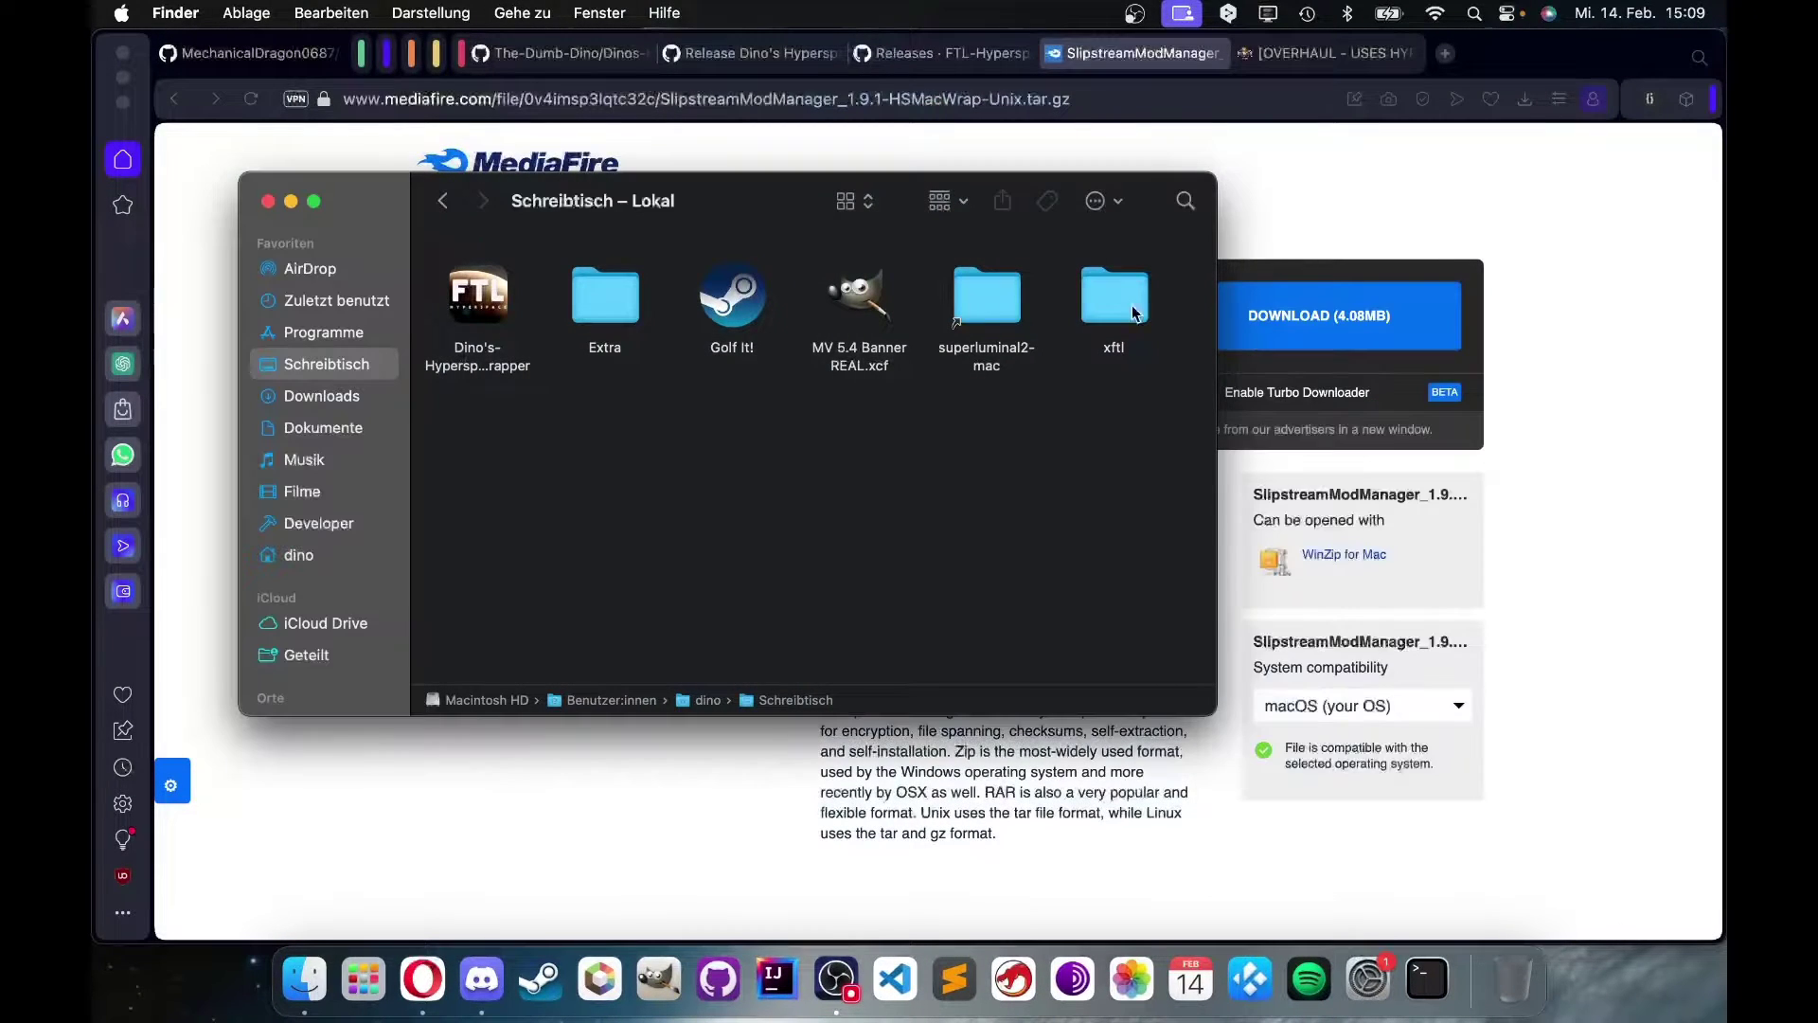
left_click(469, 296)
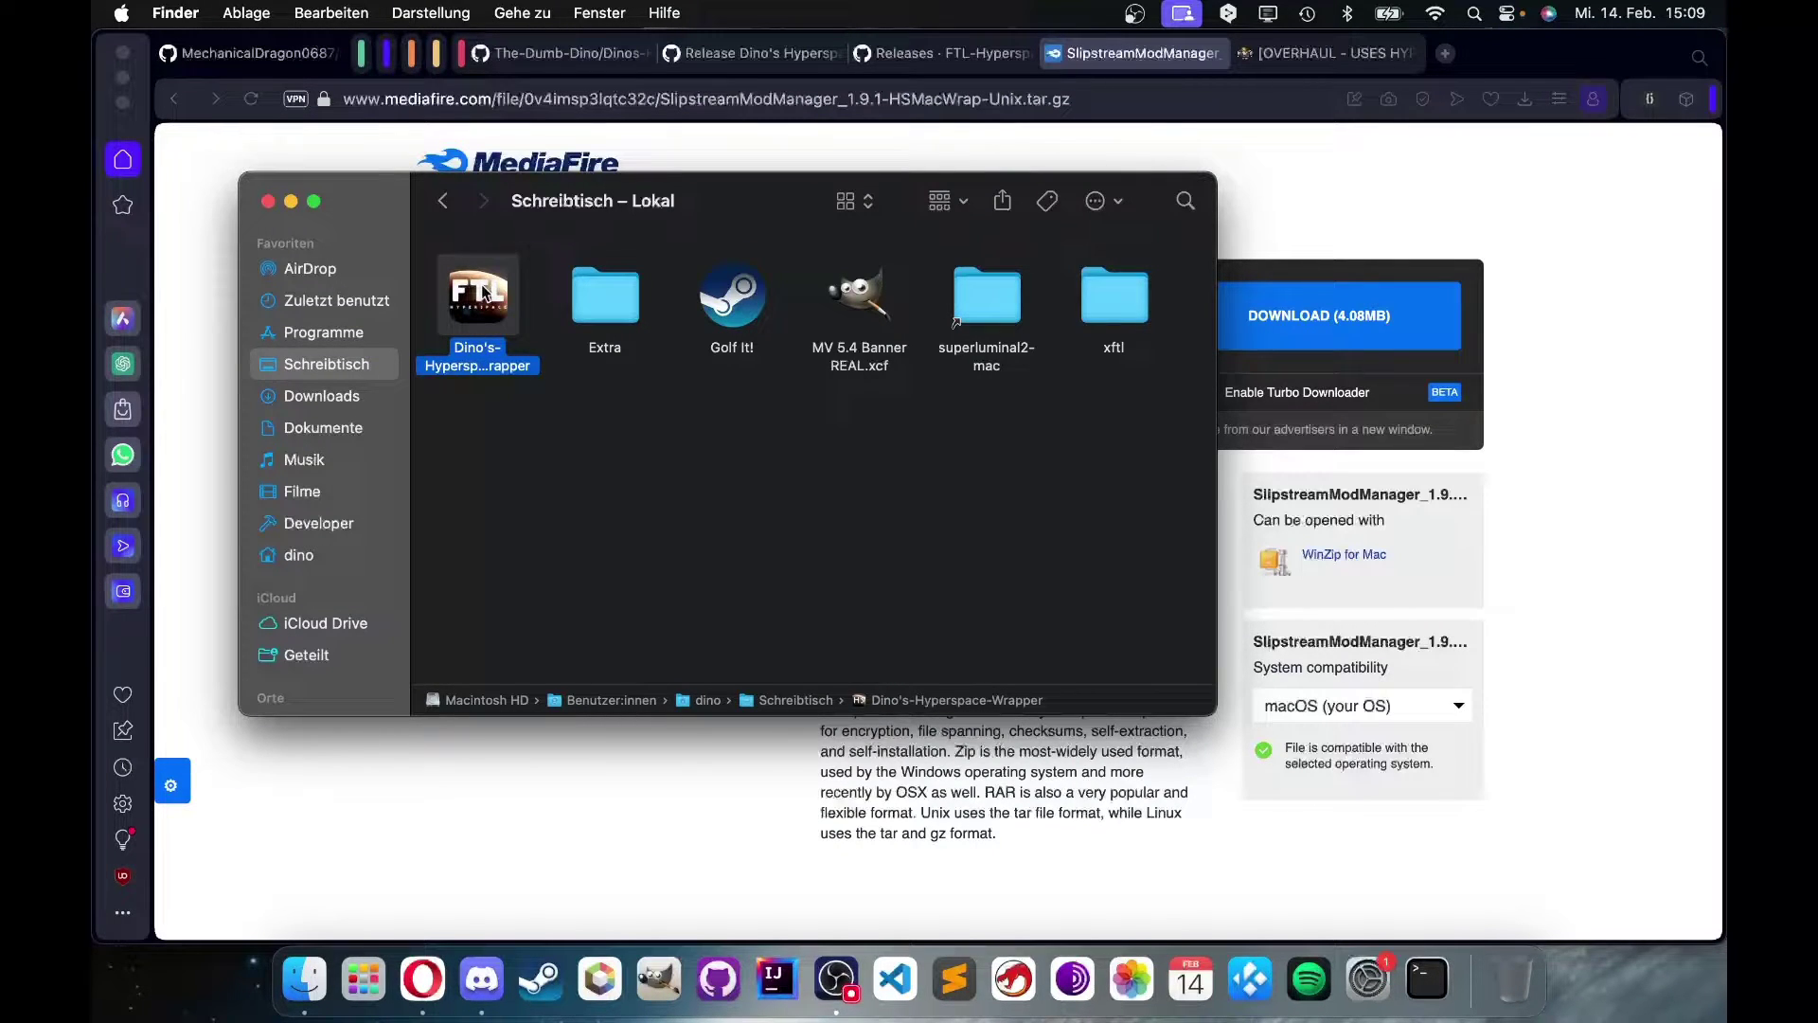
left_click(527, 438)
double_click(478, 298)
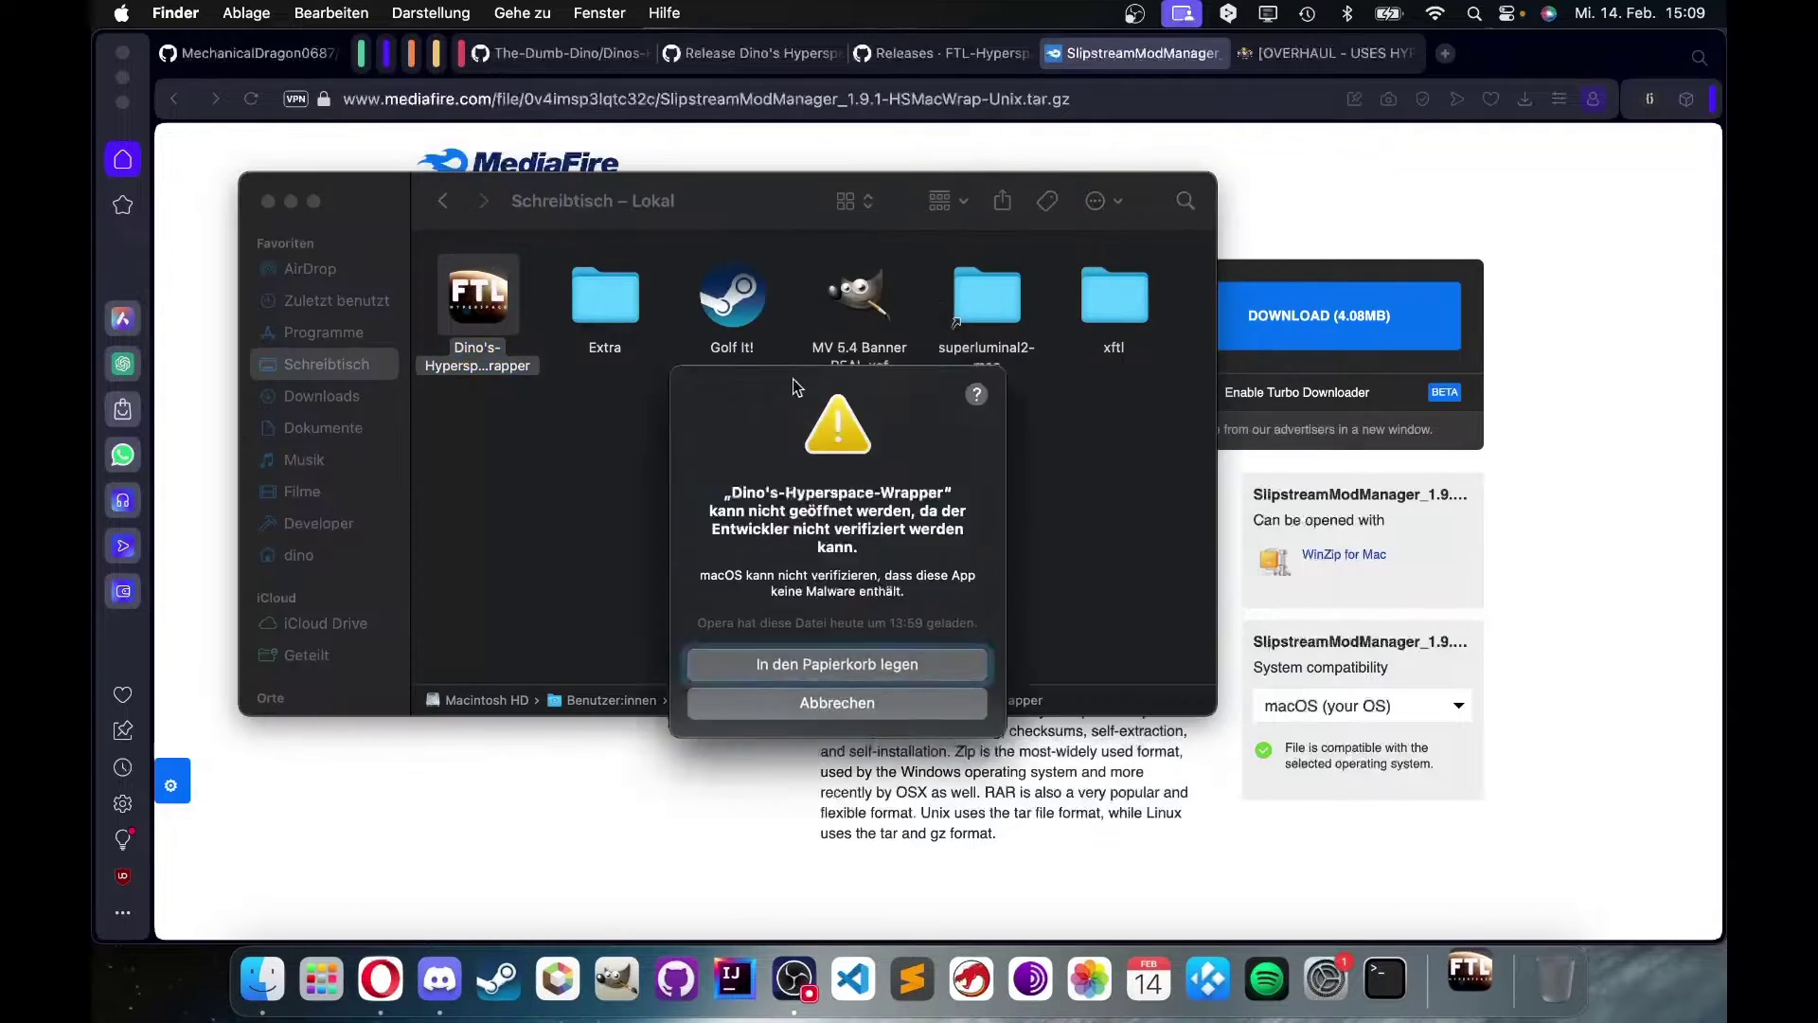
left_click_drag(771, 236, 509, 204)
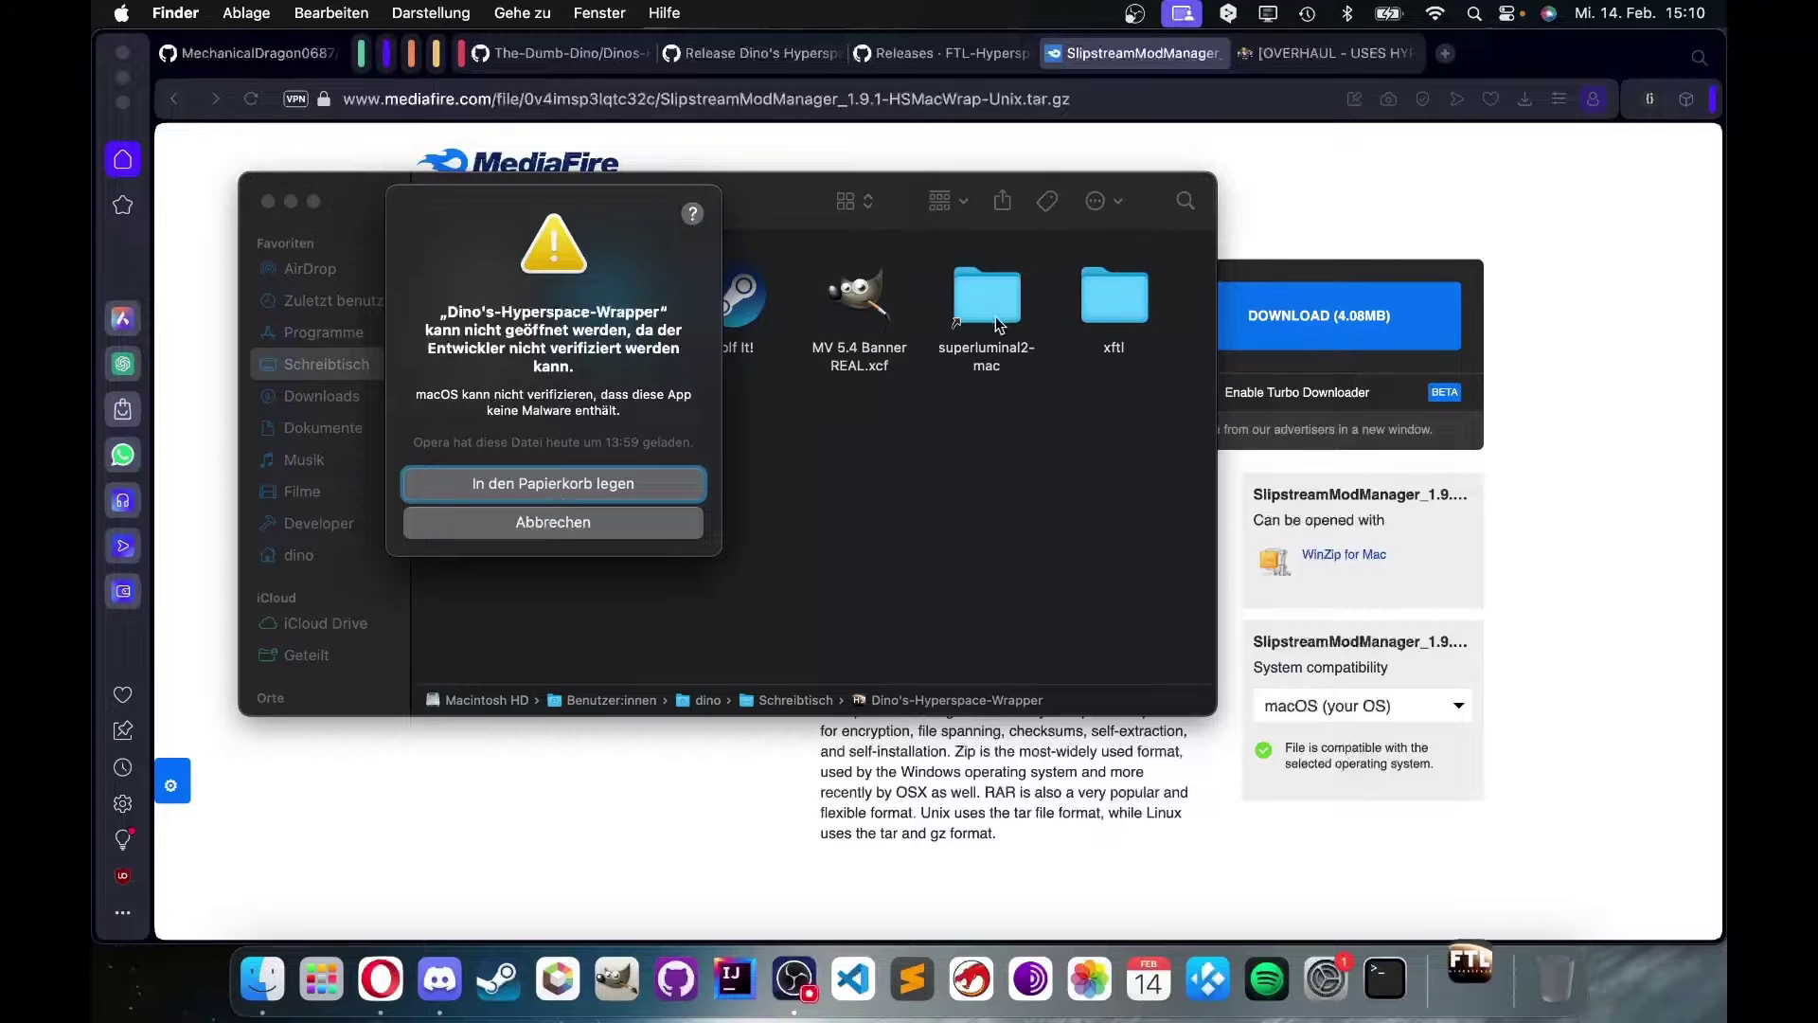
- Open the unverified wrapper app anyway via Öffnen, bypassing macOS's launch warning
left_click(559, 525)
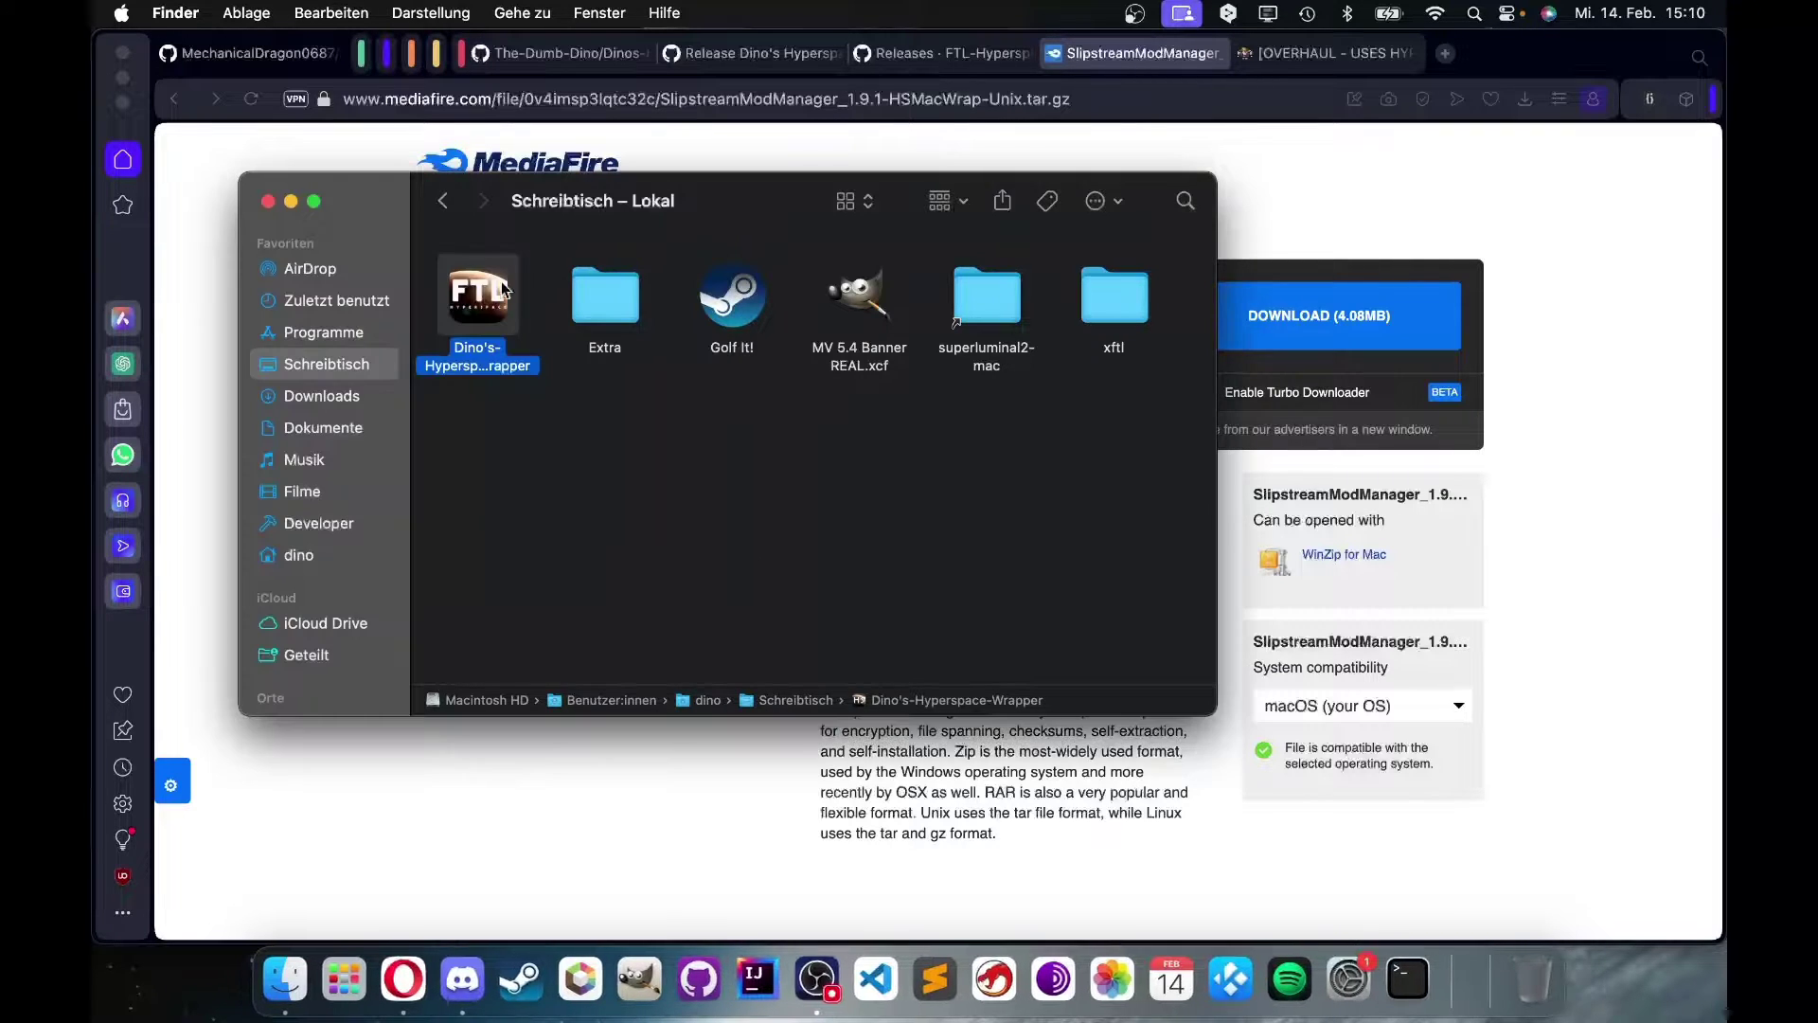
right_click(469, 267)
left_click(530, 289)
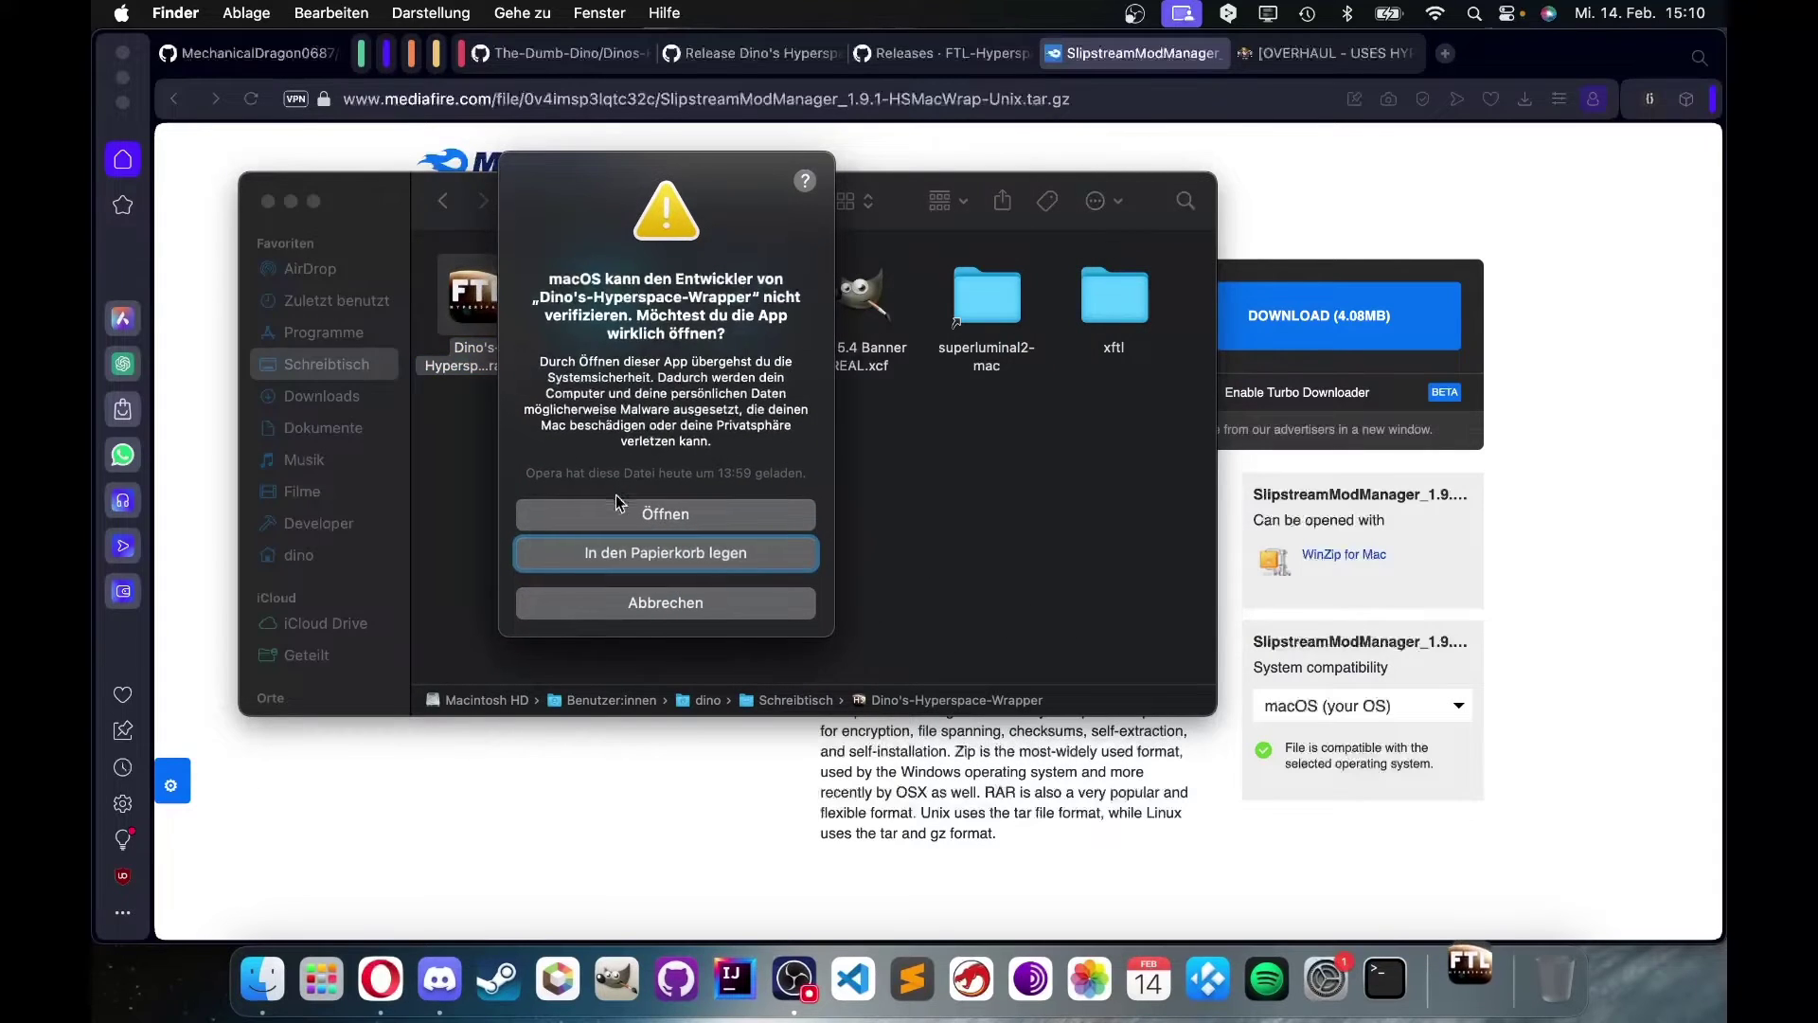
left_click(670, 516)
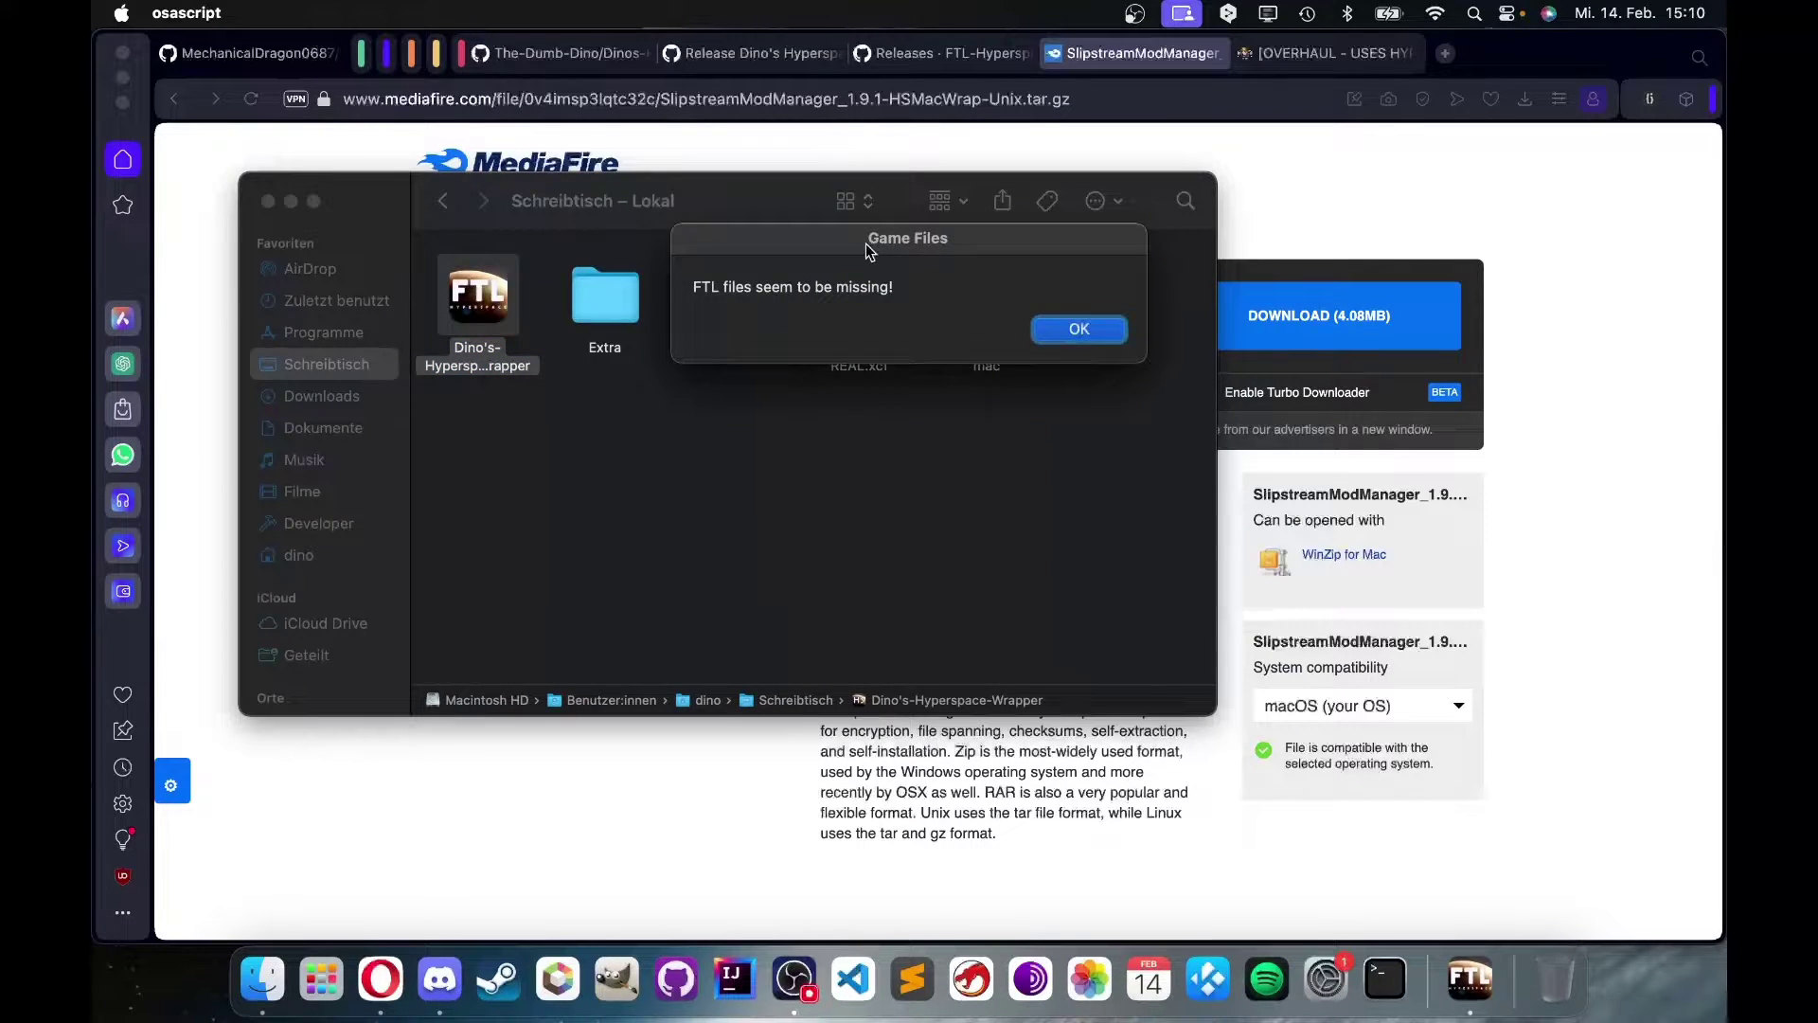
- Read and dismiss the missing FTL files alert with OK
left_click_drag(866, 243, 632, 366)
left_click_drag(831, 403, 529, 423)
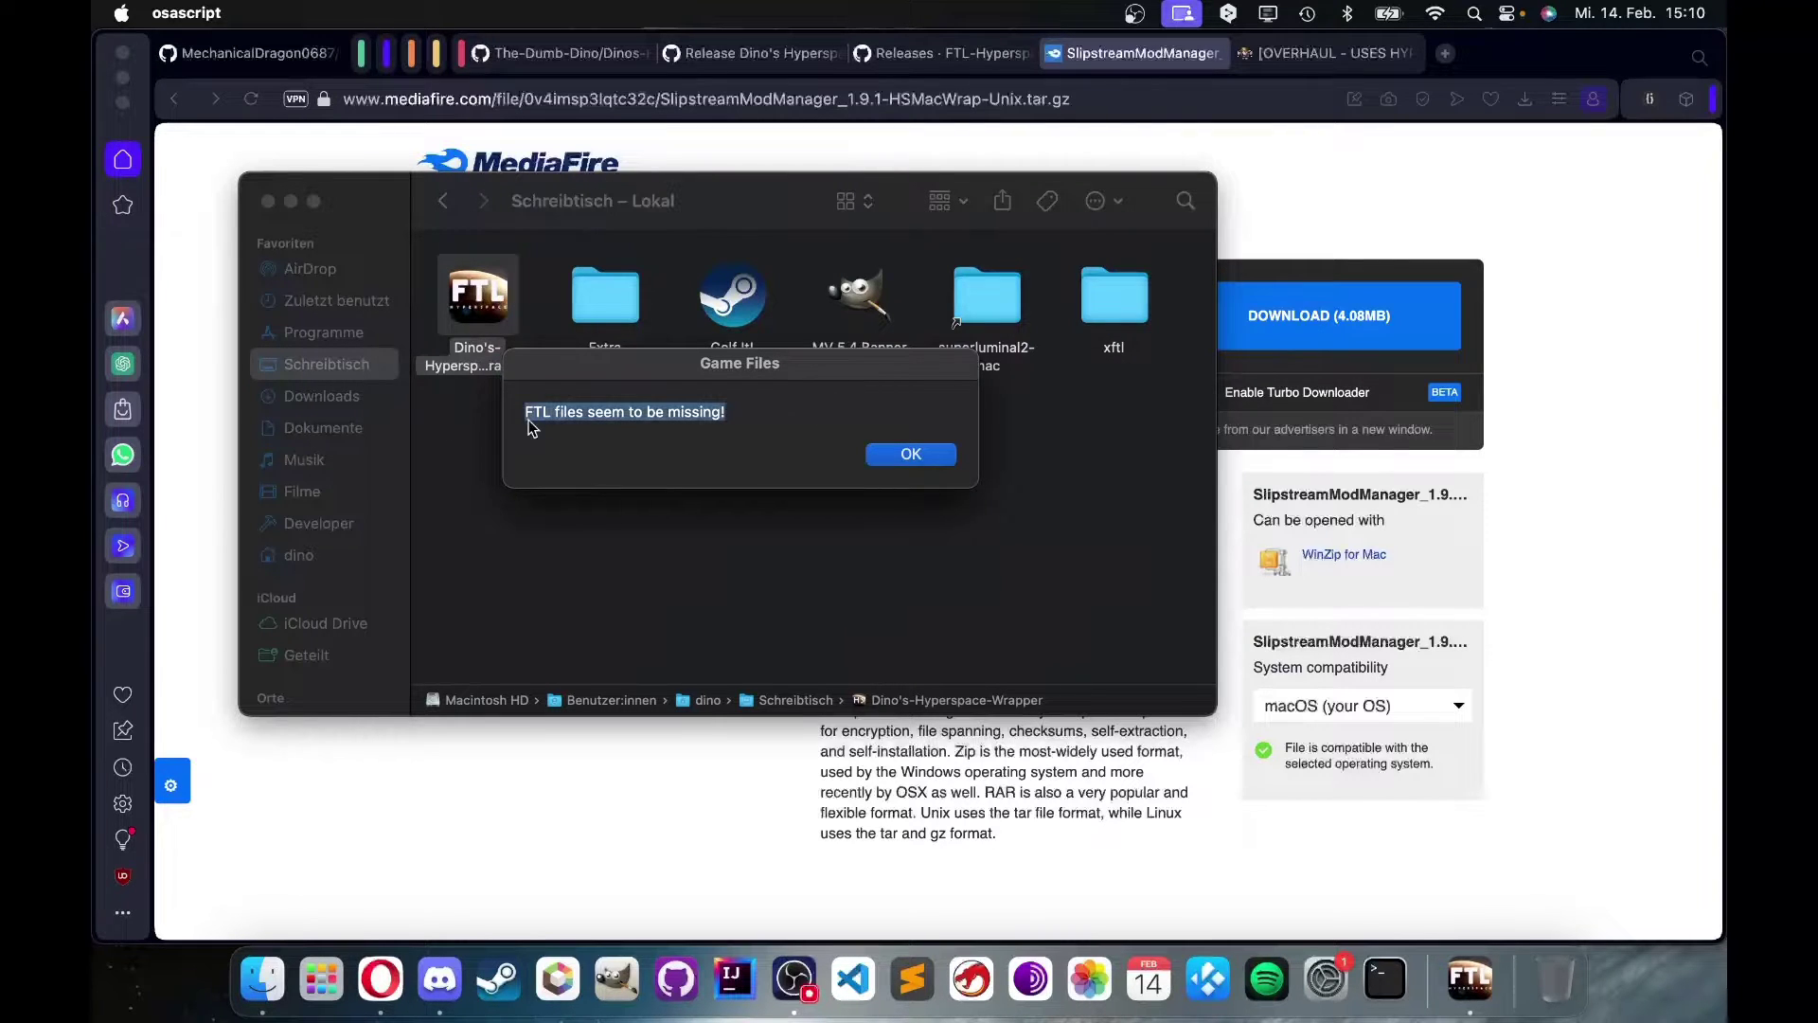
left_click(720, 410)
left_click(895, 459)
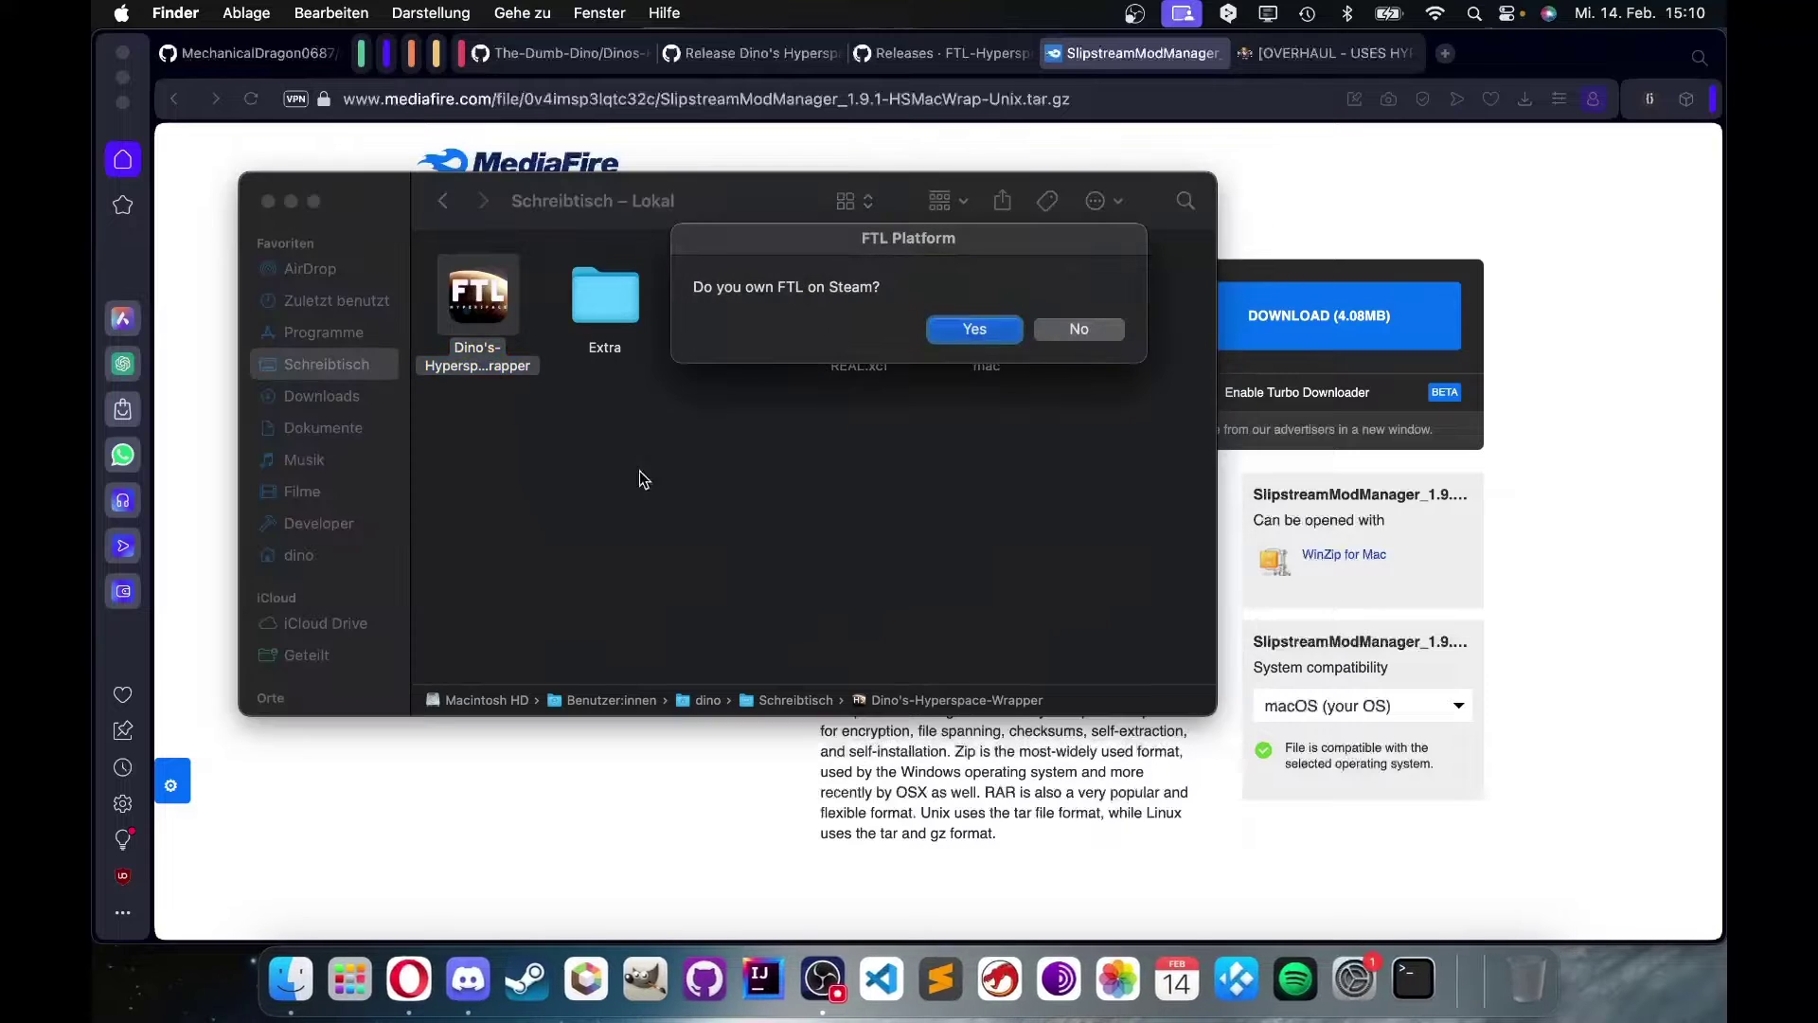
- Answer Yes to owning FTL on Steam and Yes to auto-downloading the Windows copy
left_click_drag(913, 242, 732, 446)
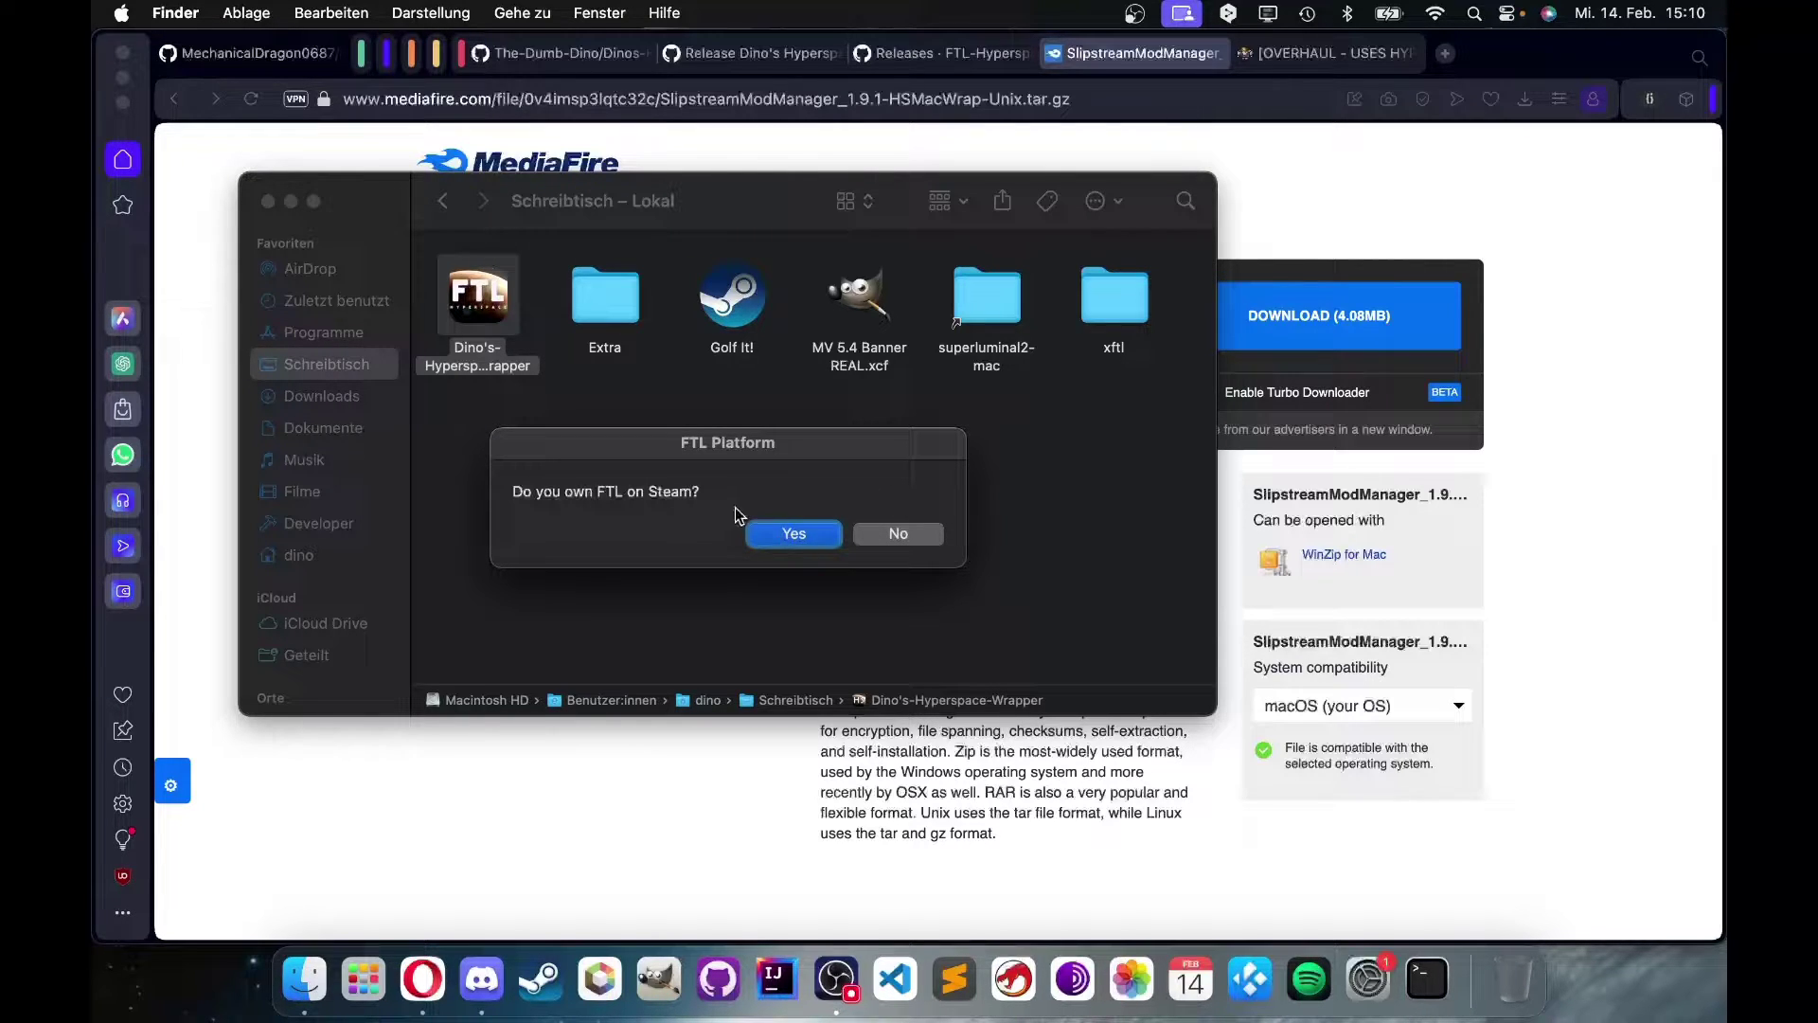
left_click(788, 532)
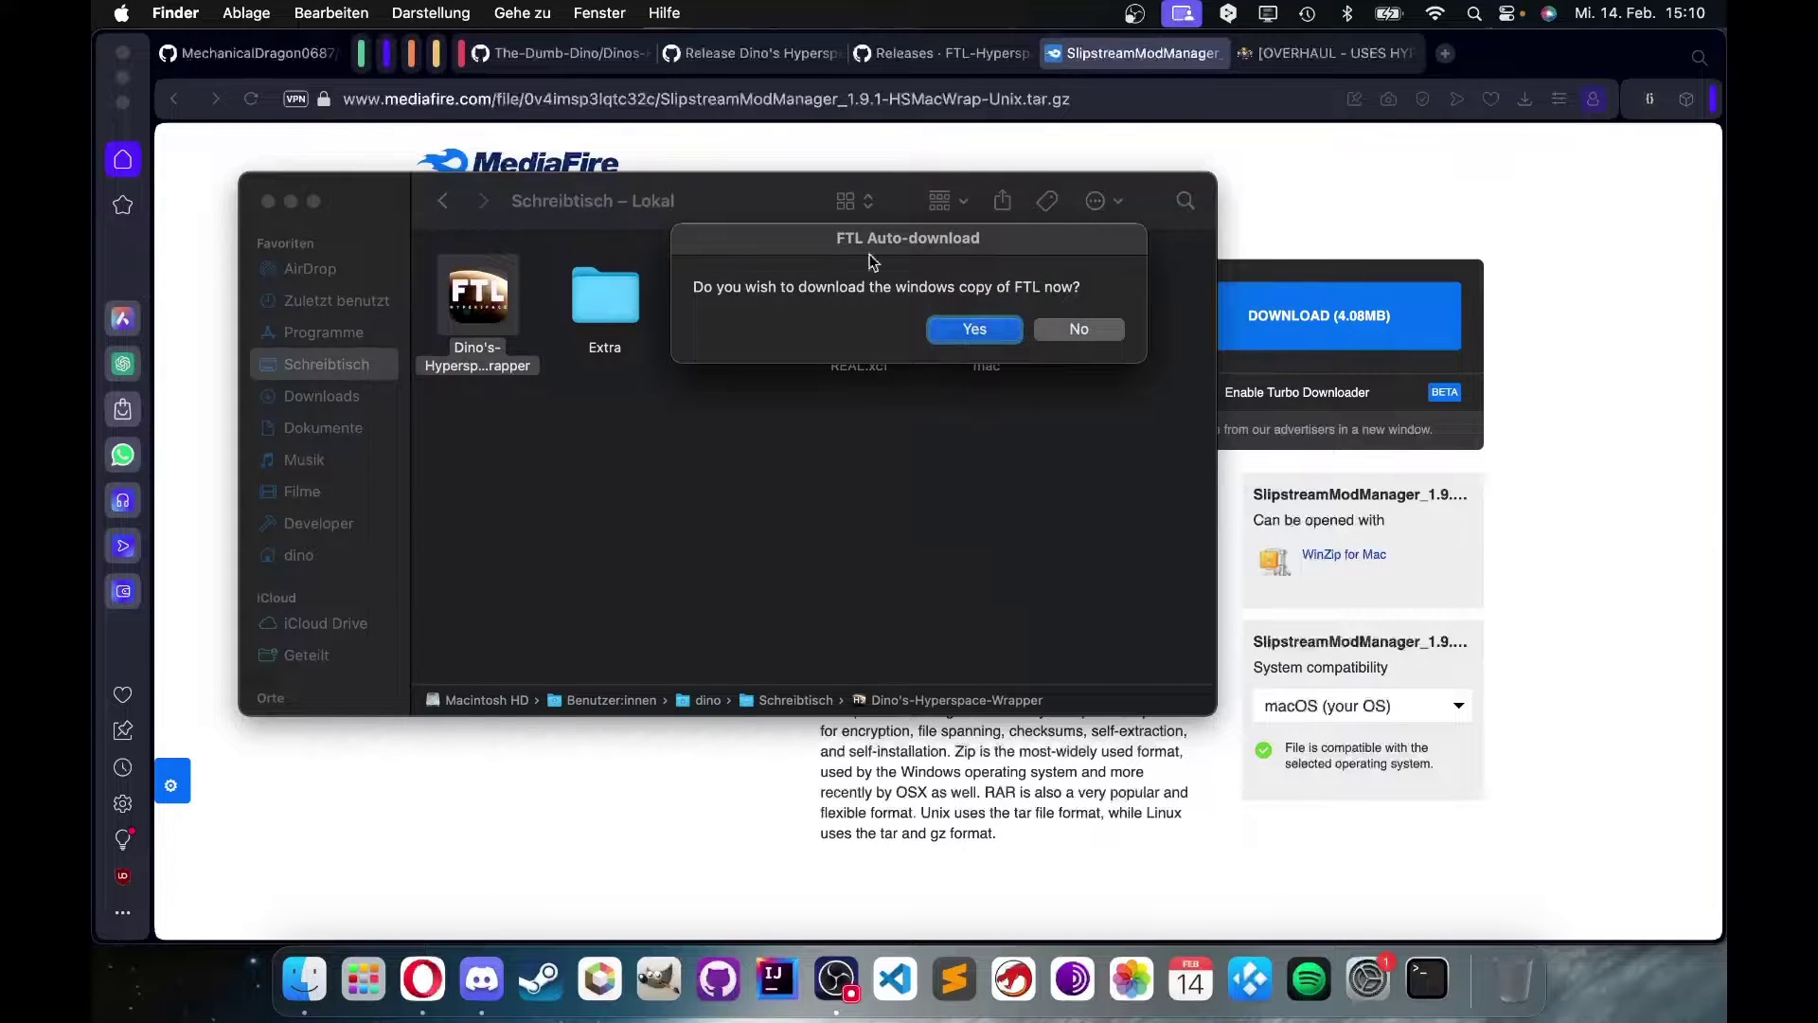
left_click_drag(829, 248, 603, 483)
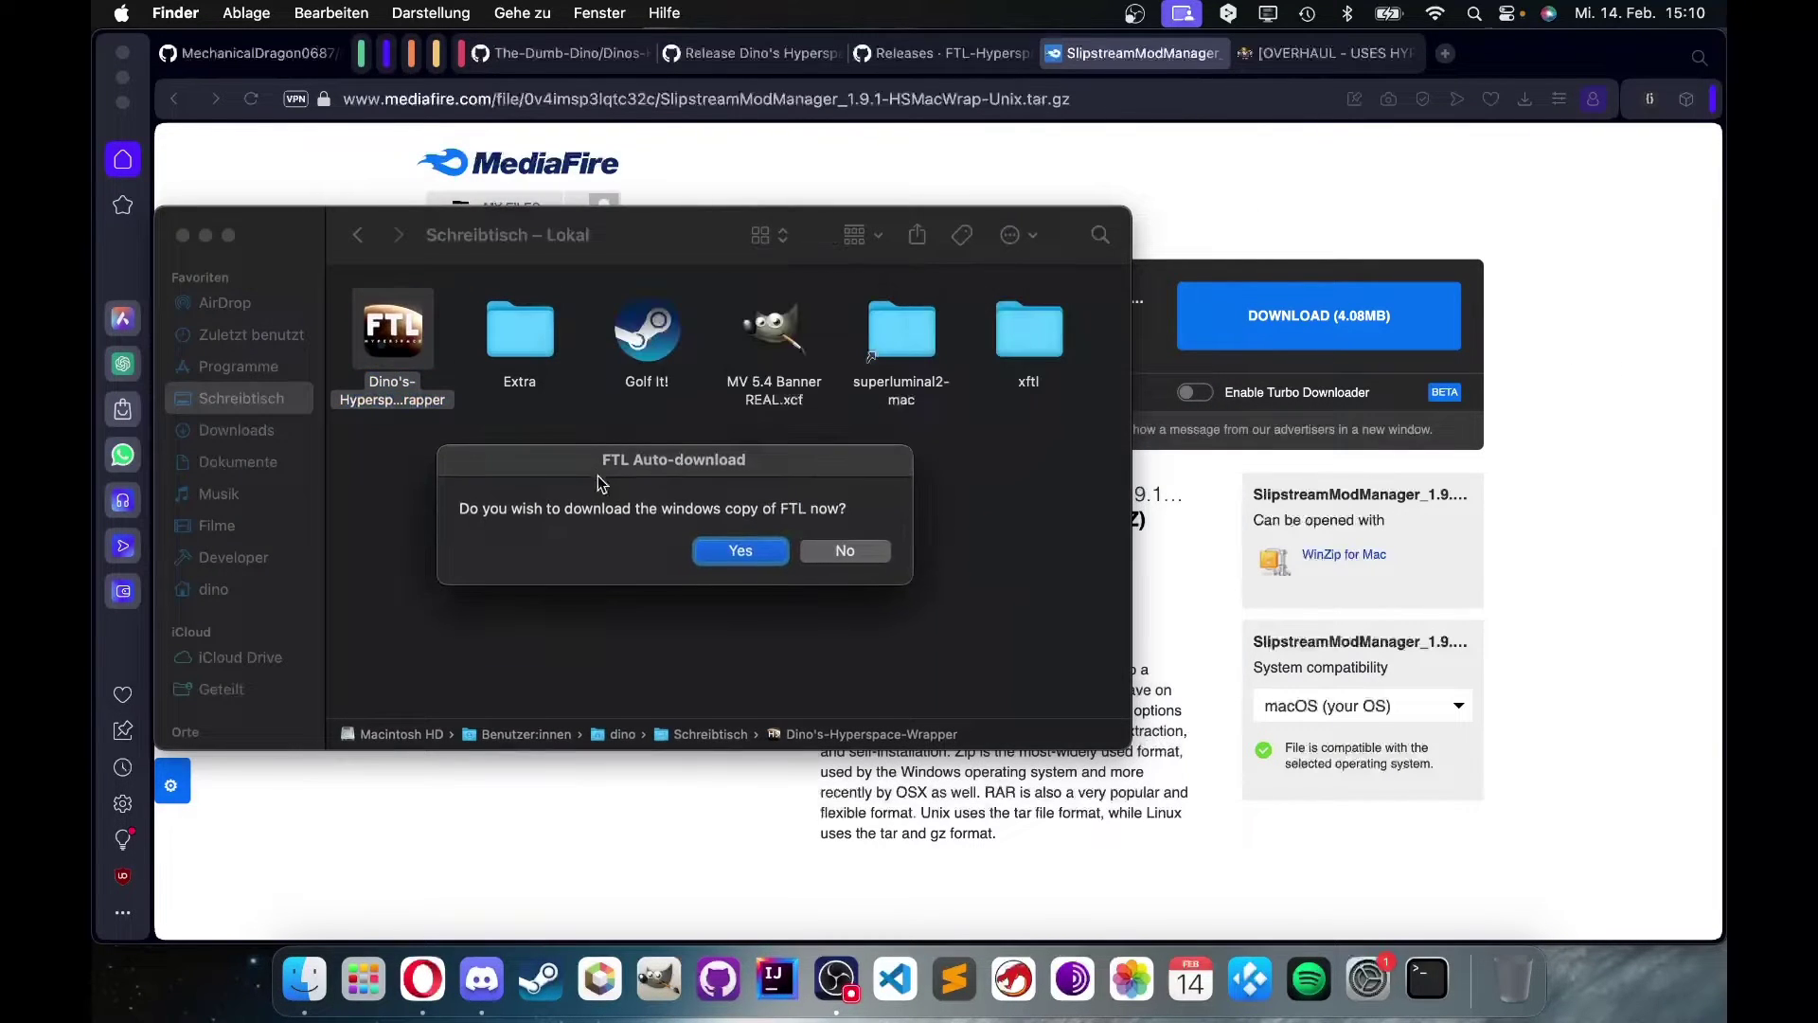
left_click(755, 552)
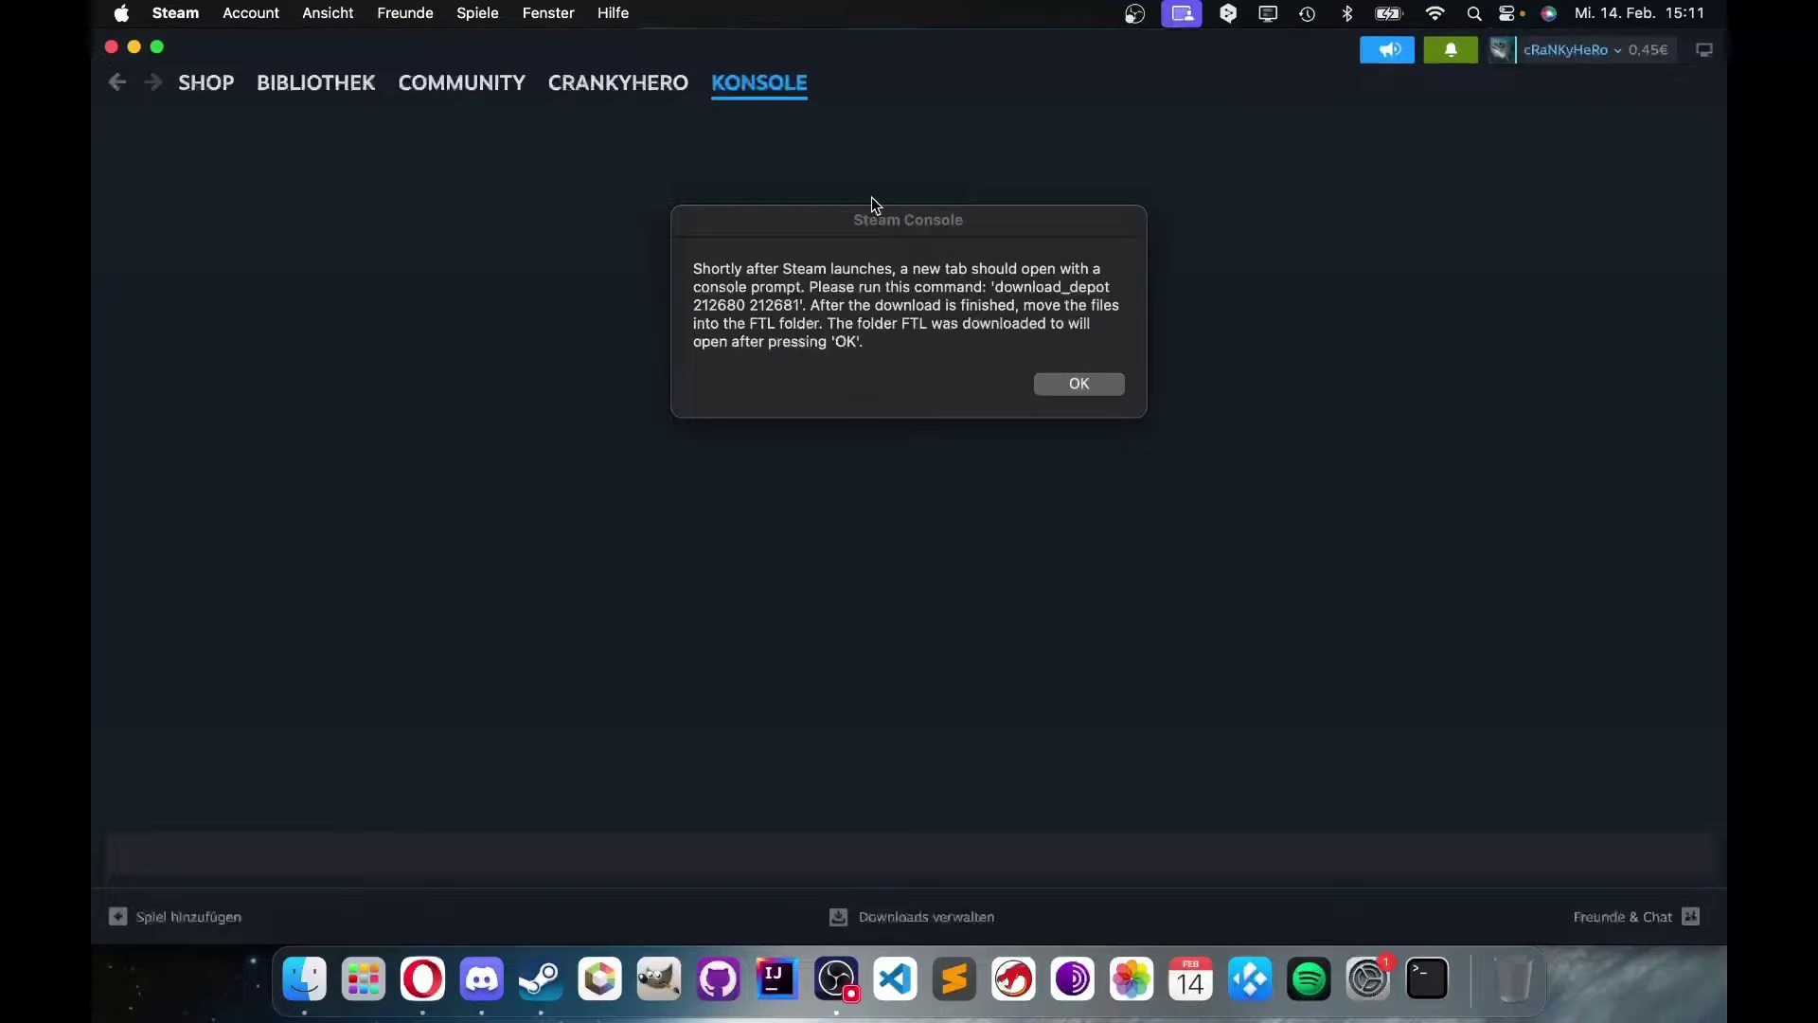
left_click_drag(872, 222, 321, 234)
left_click(1200, 178)
left_click_drag(455, 292, 262, 307)
key("super+c")
left_click(679, 346)
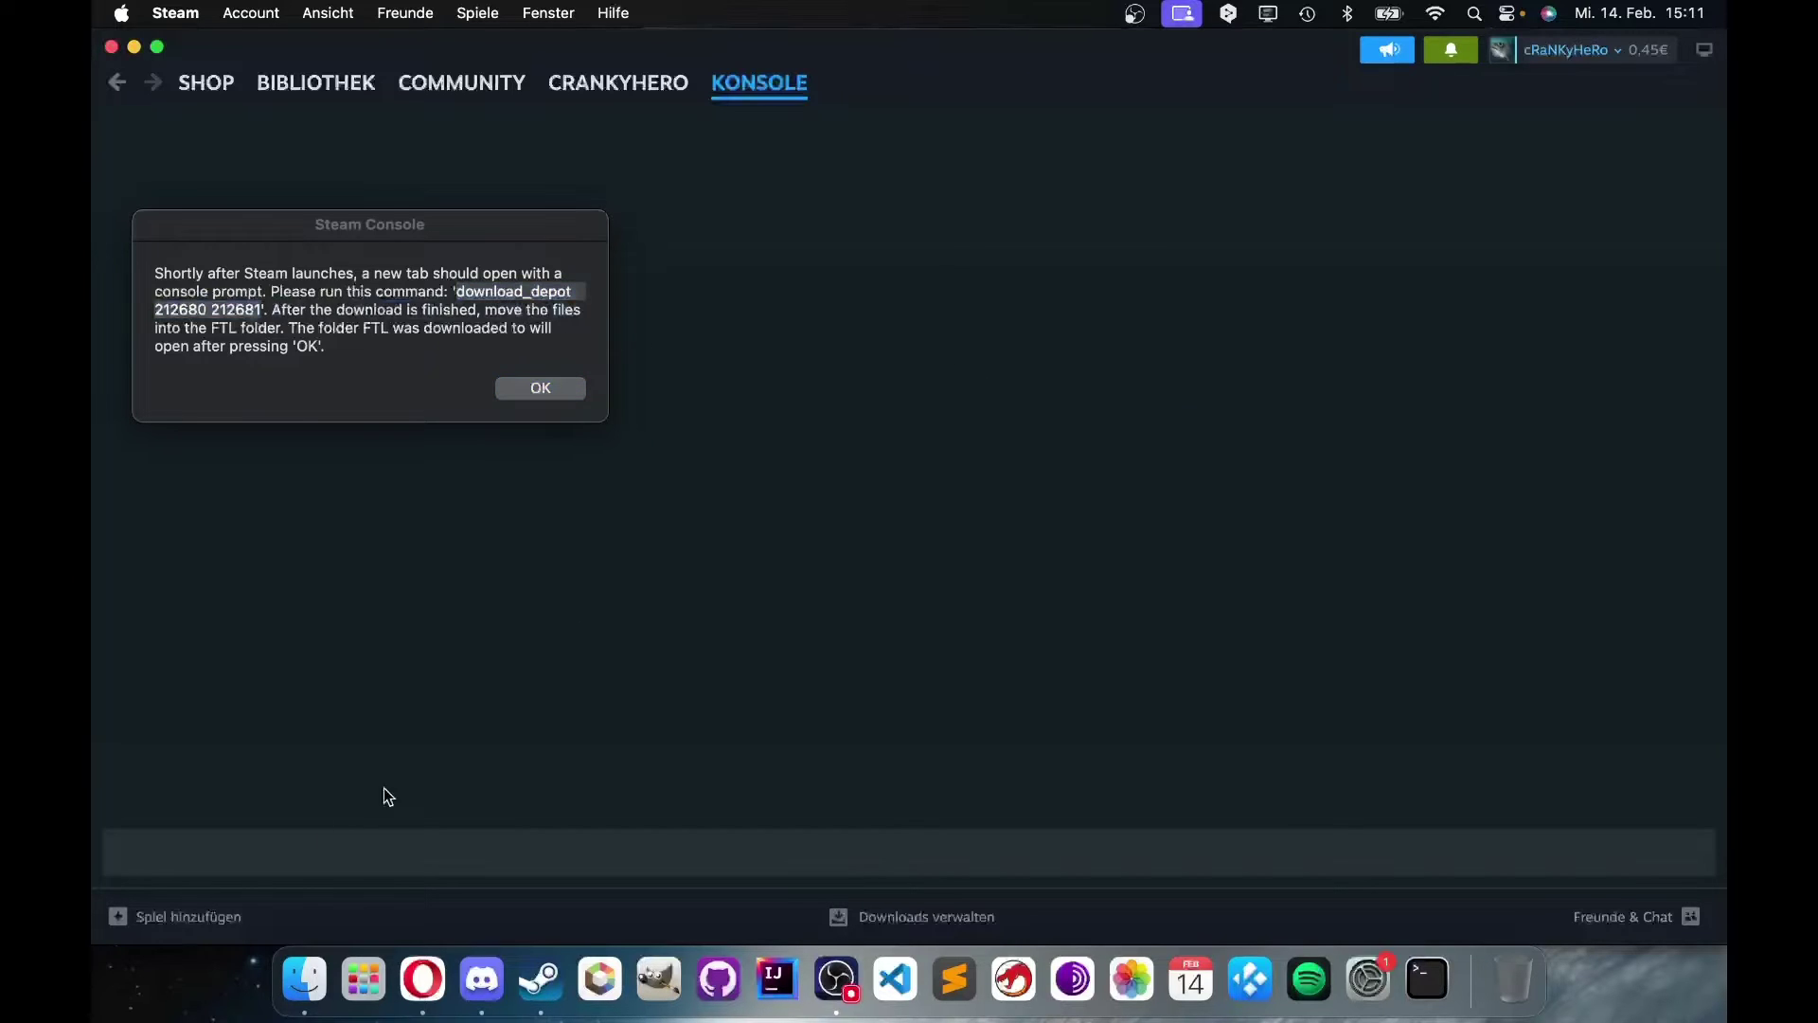
left_click(313, 847)
key("super+v")
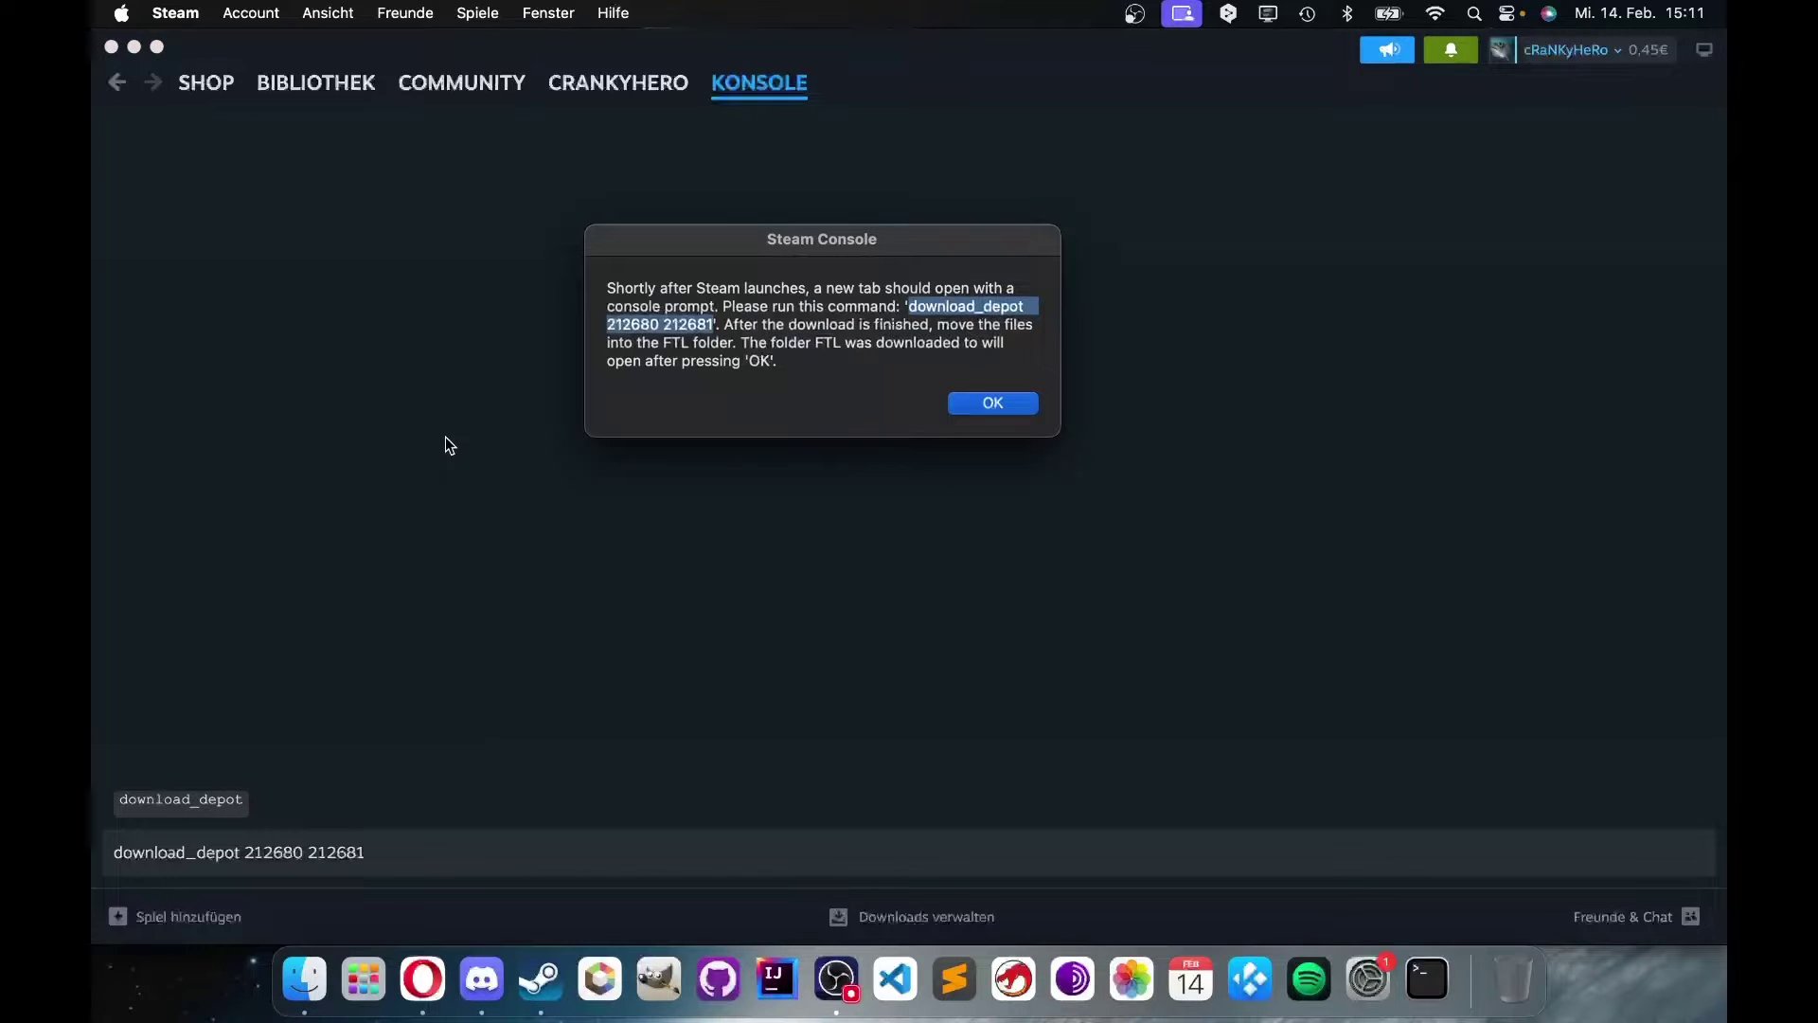
- Run the download_depot command to download Windows FTL depot 212681
left_click(901, 359)
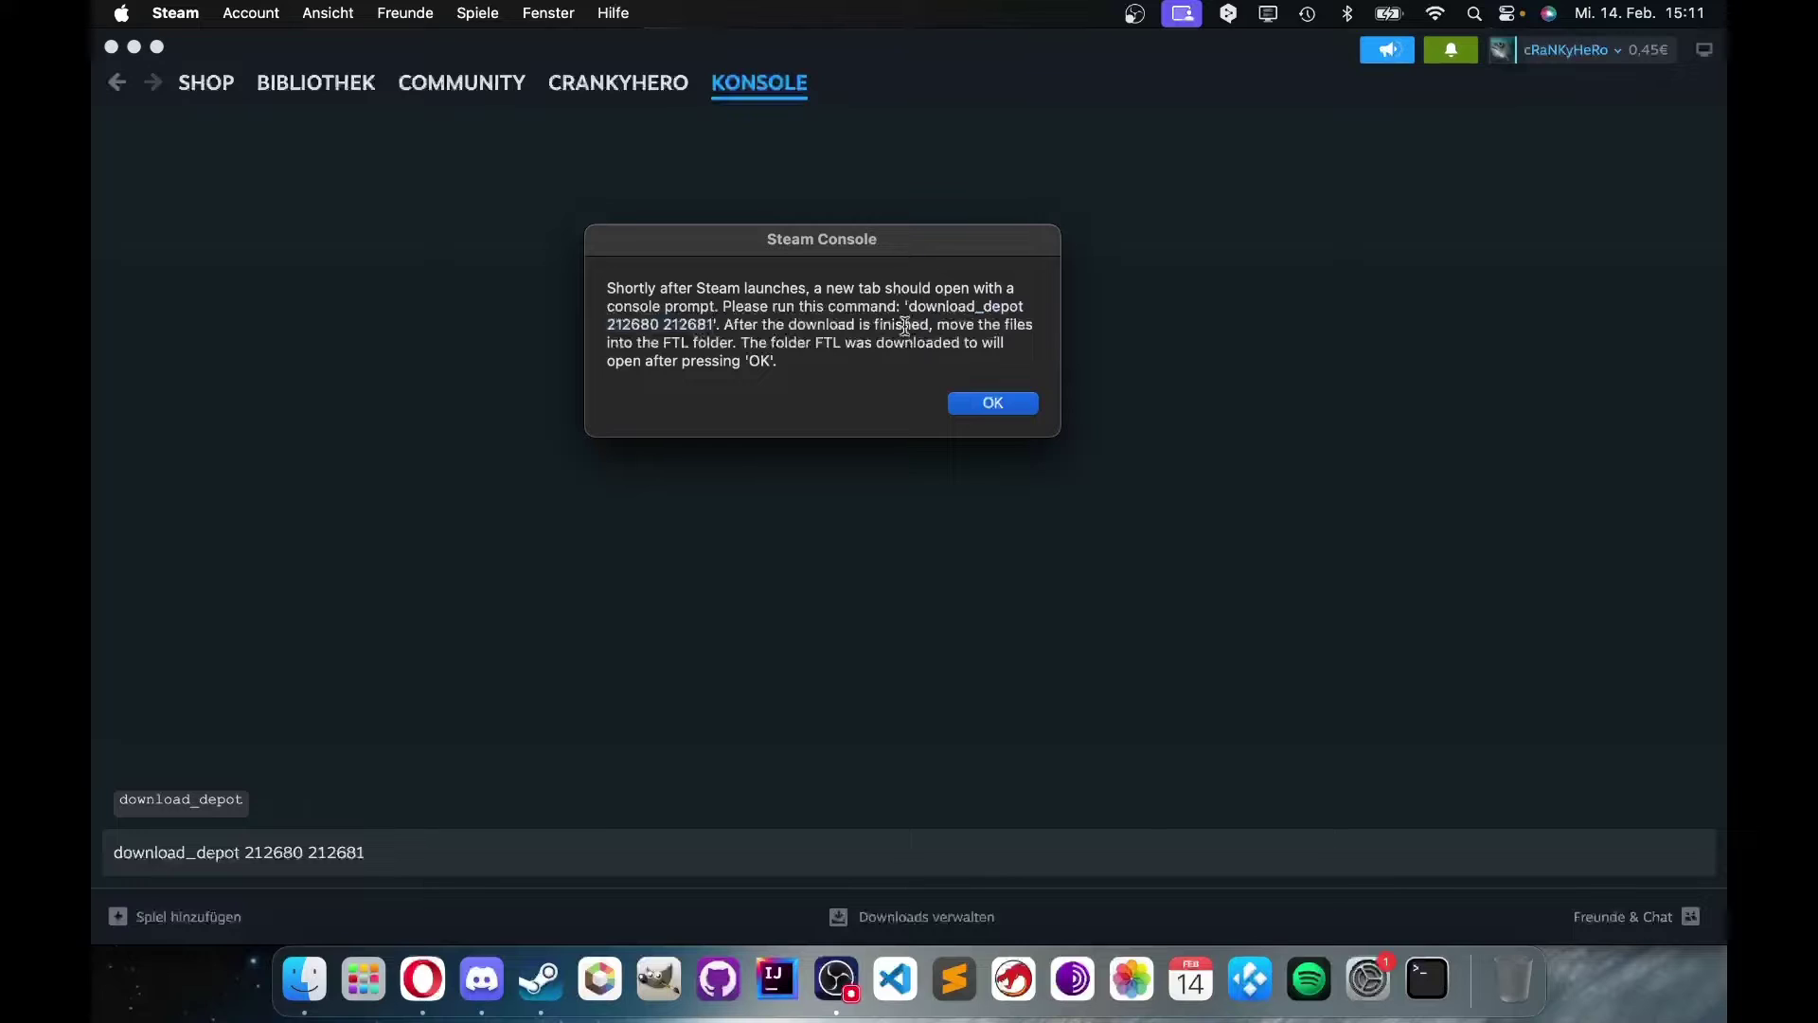
left_click(406, 851)
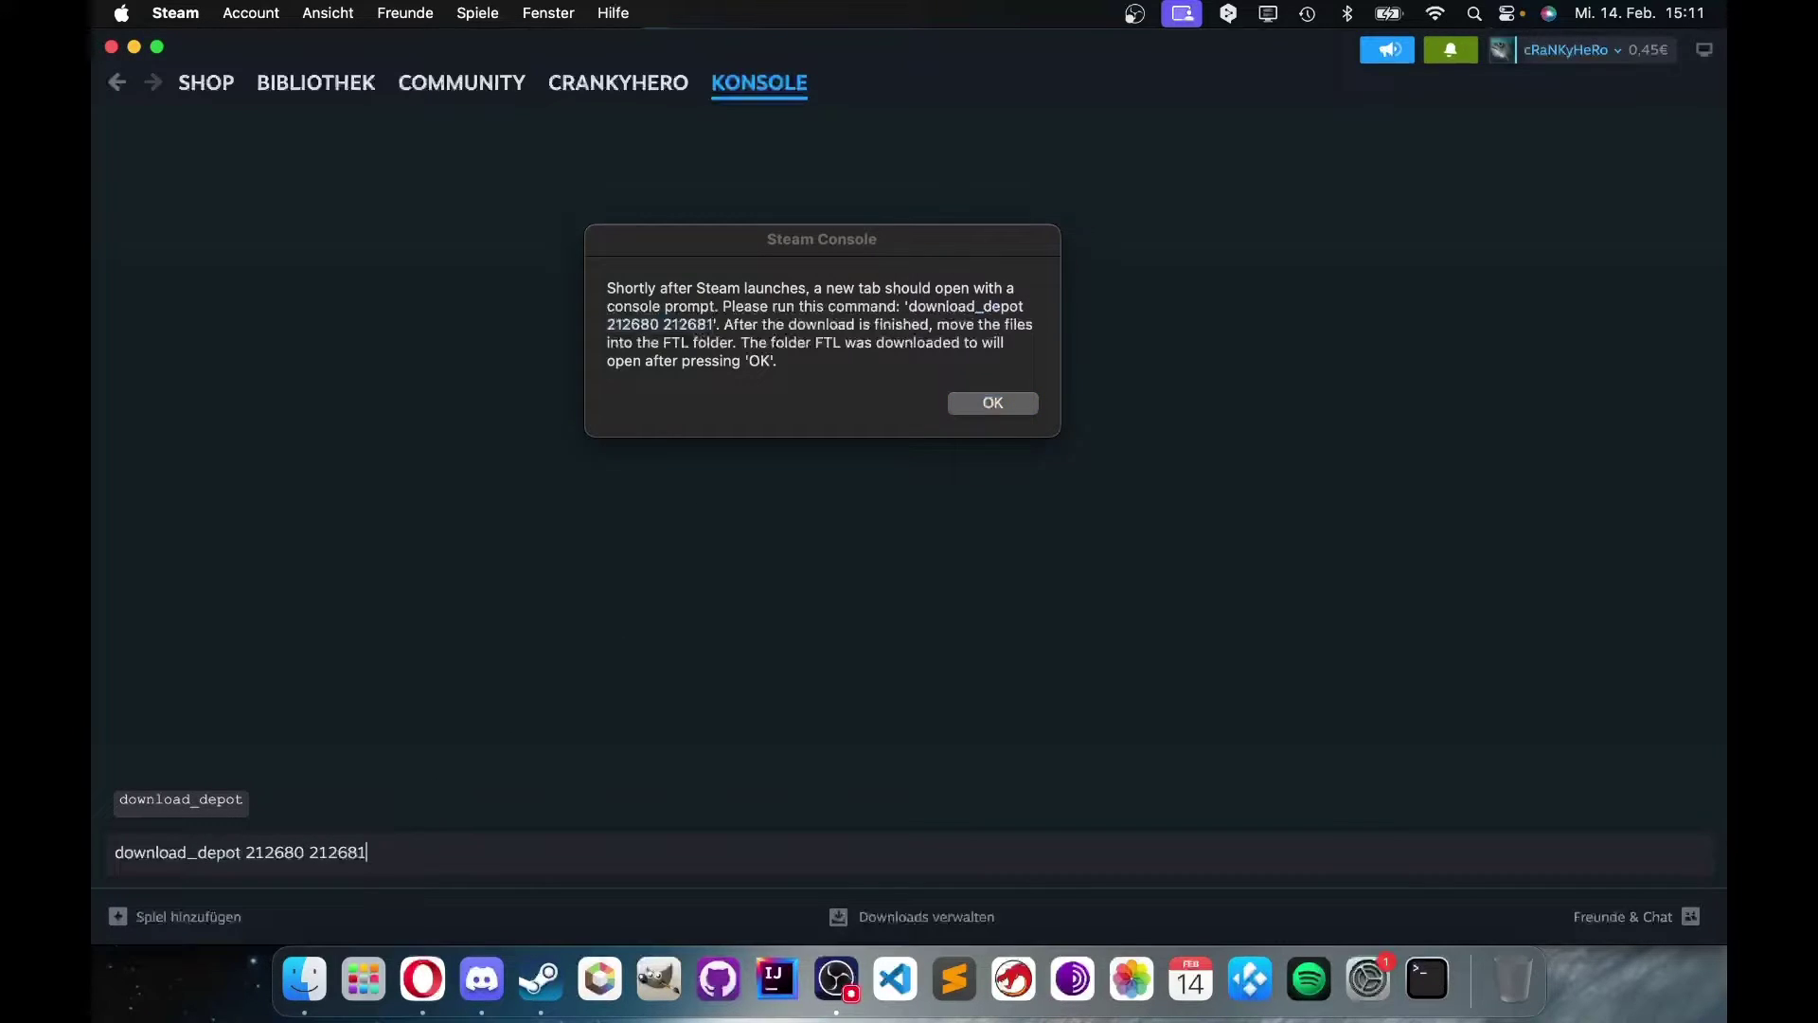
key("Return")
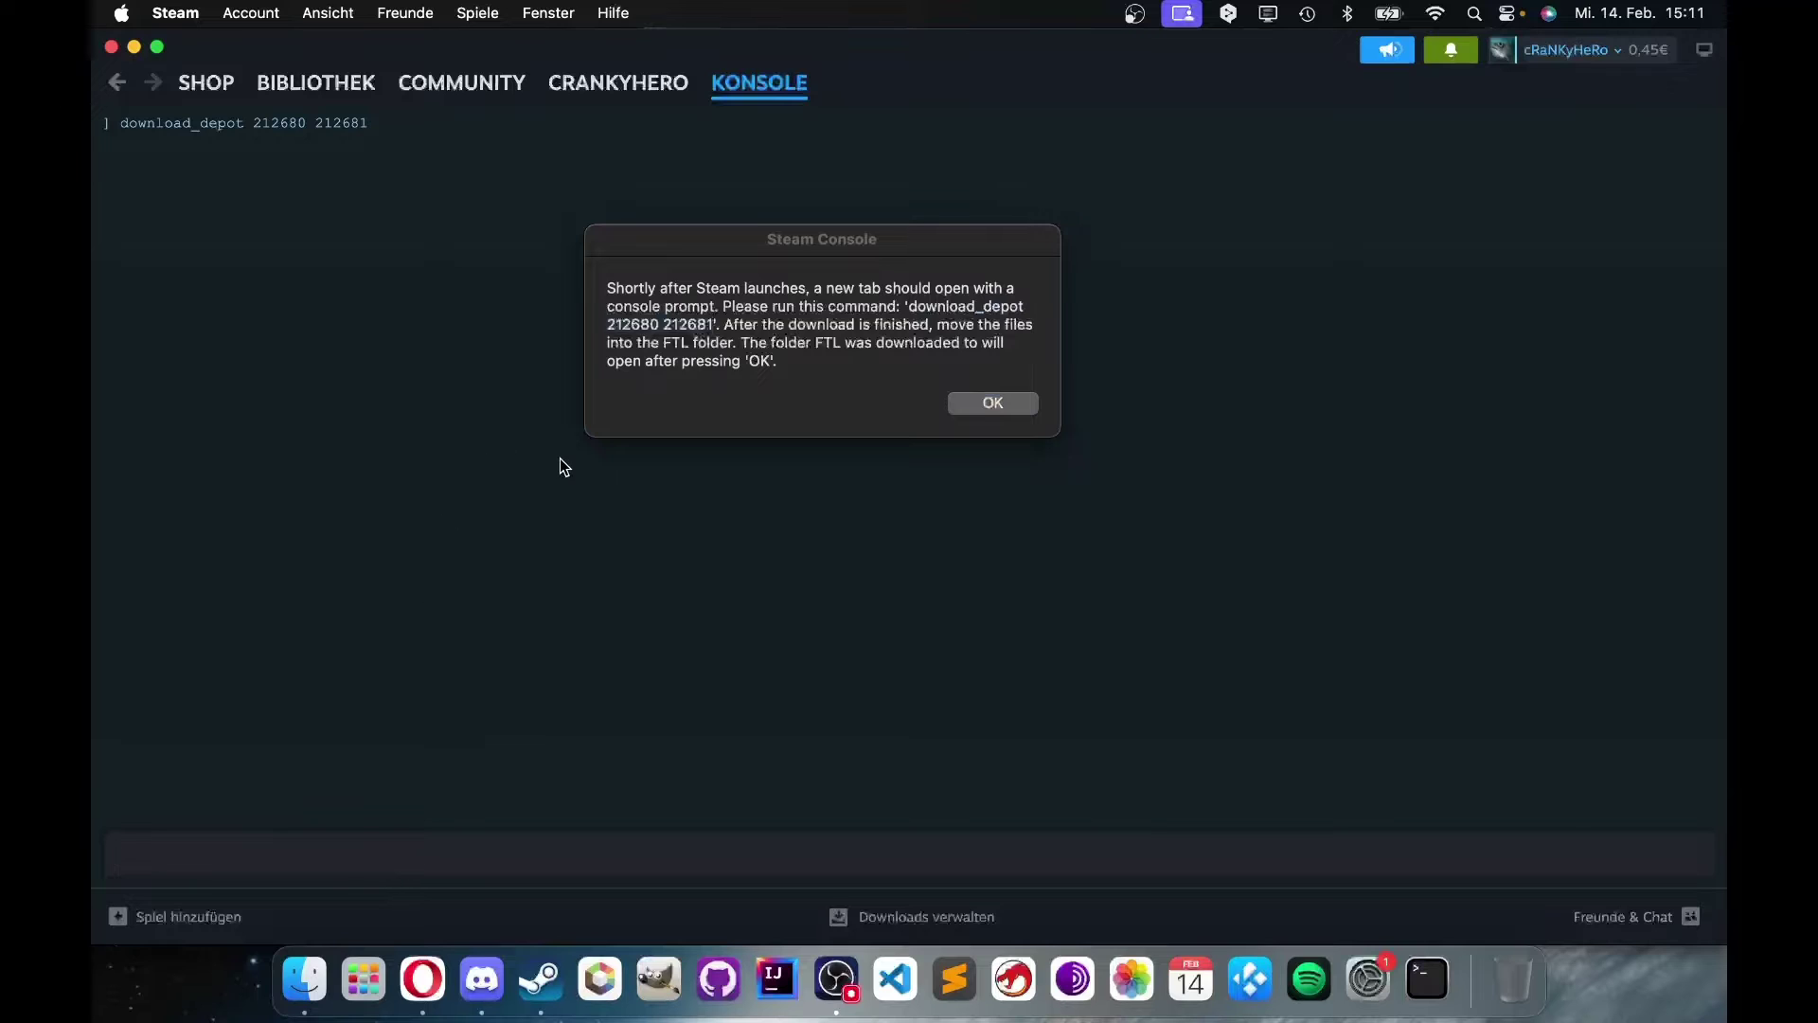
left_click_drag(724, 240, 914, 193)
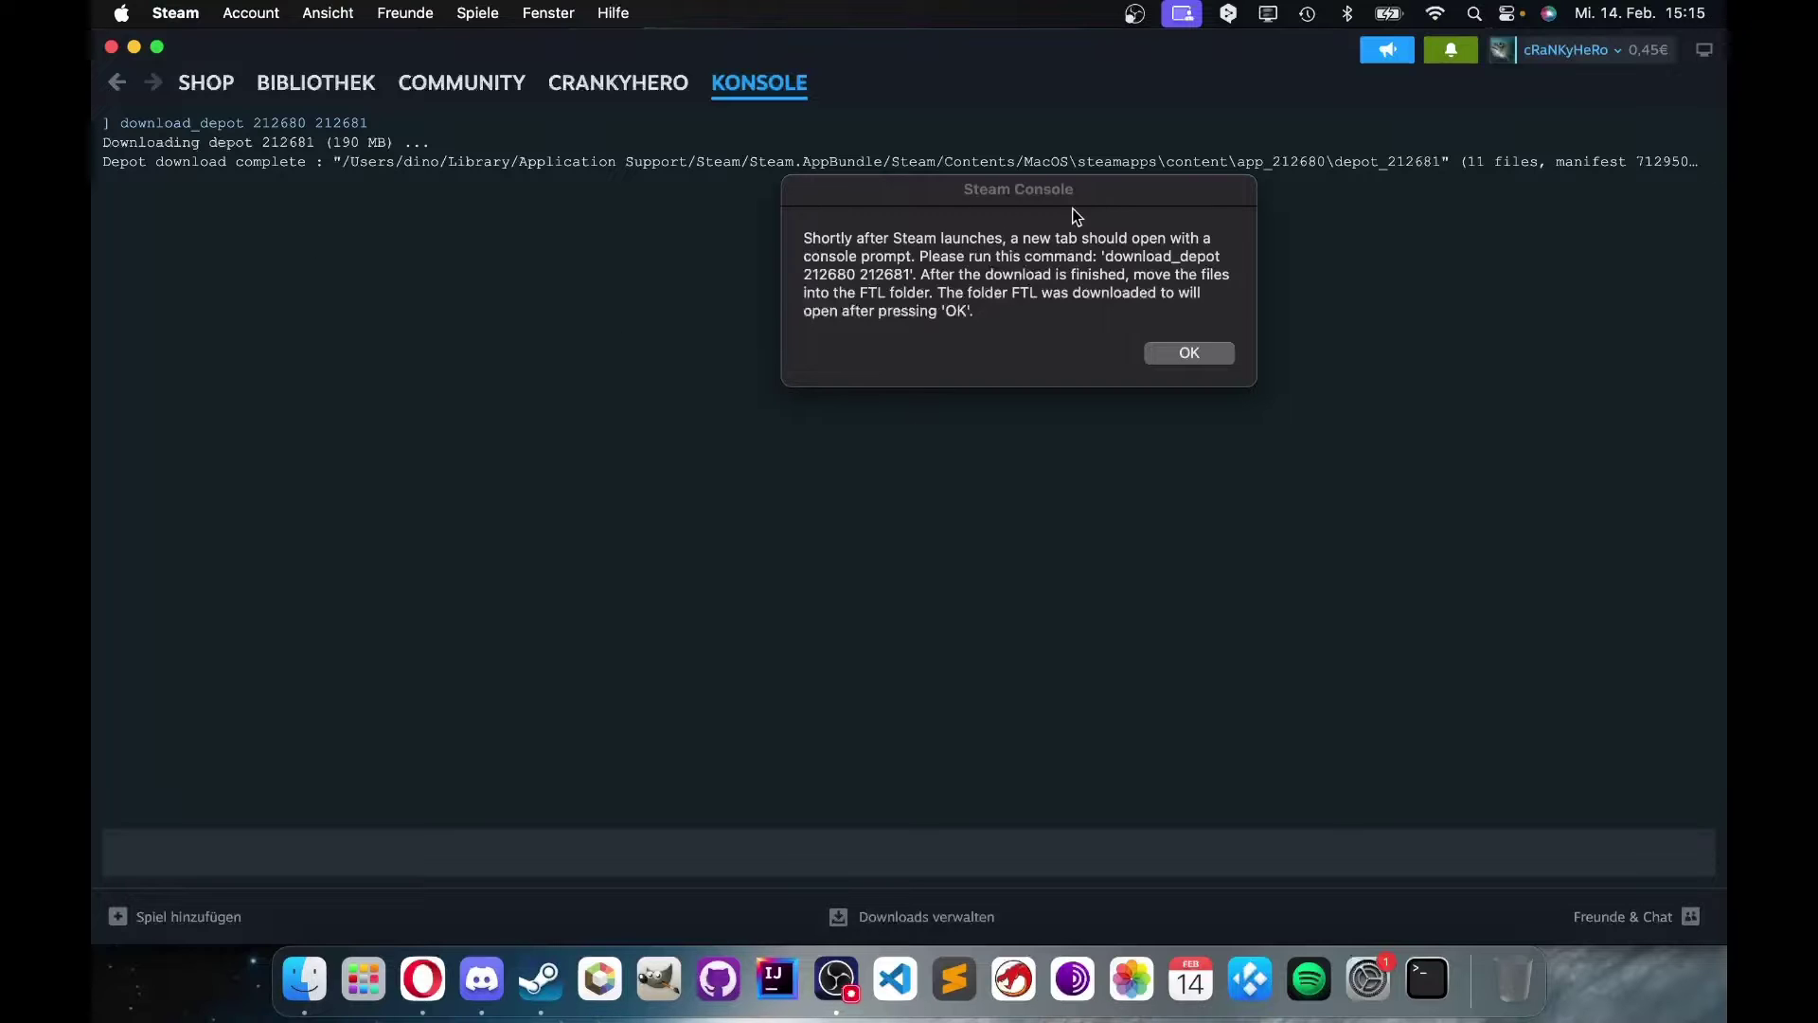
left_click_drag(919, 195, 548, 269)
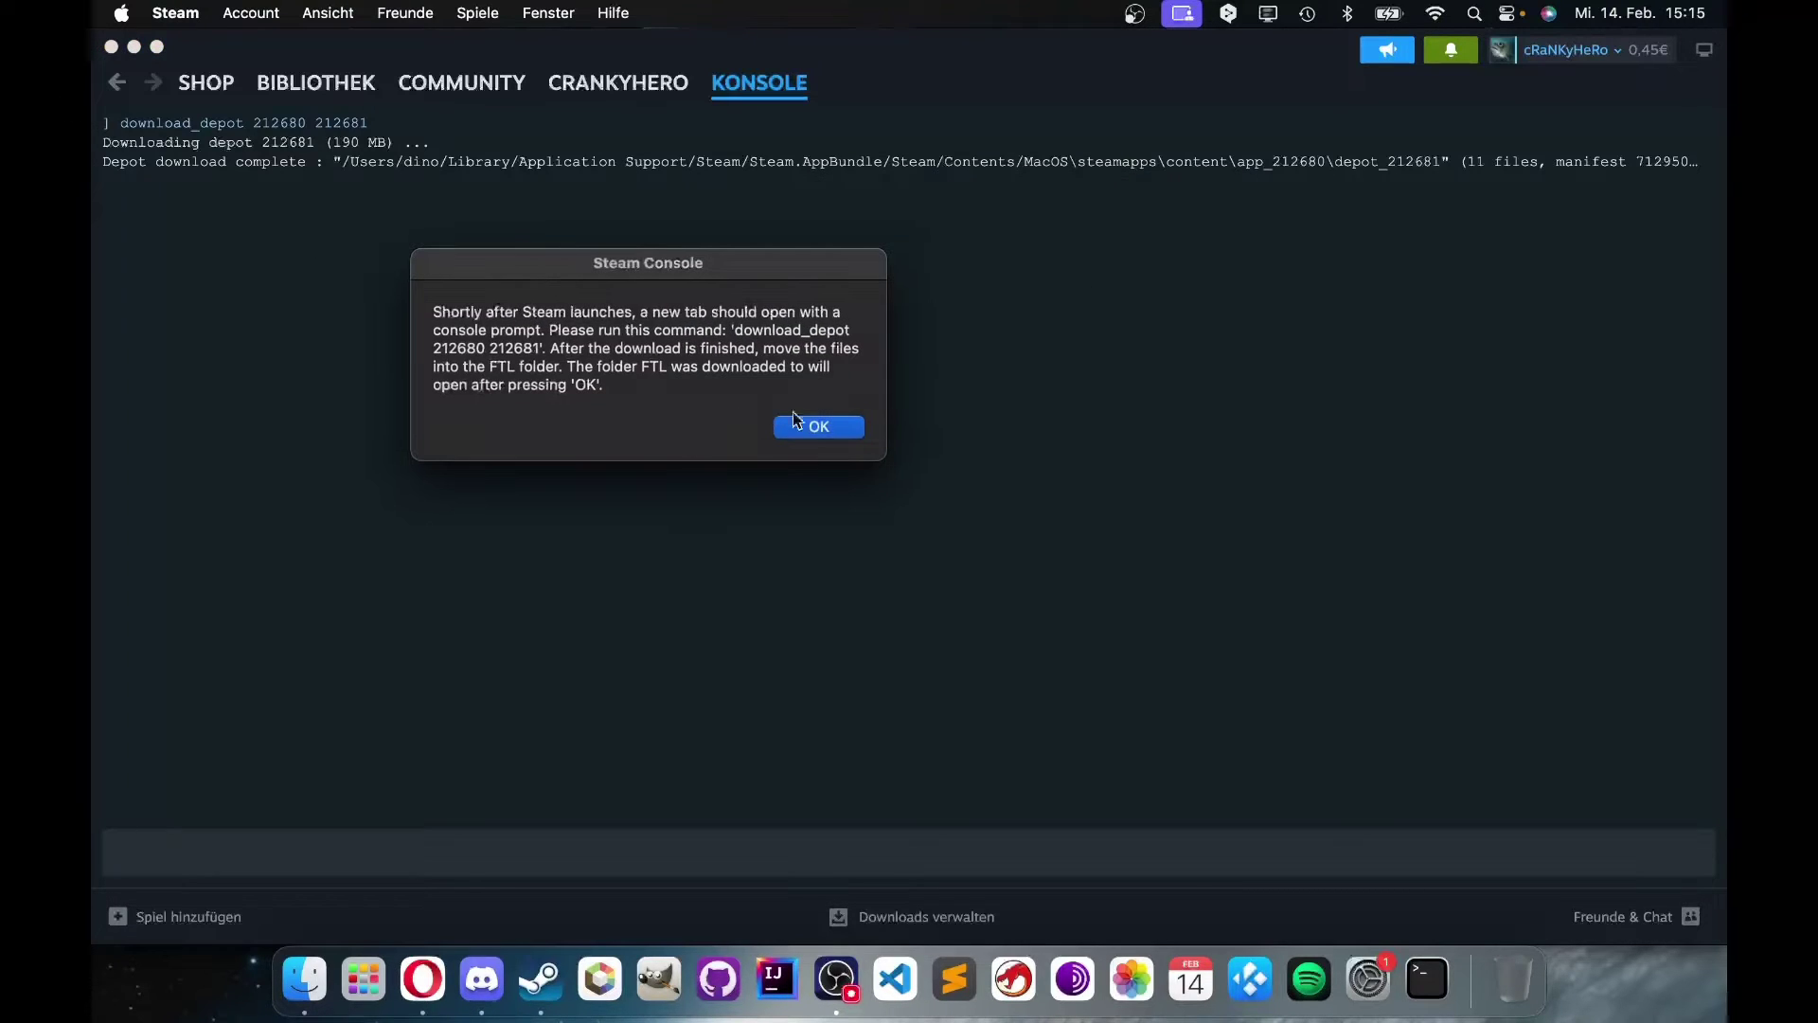
- Close the finished console instructions and enlarge the depot_212681 Finder window
left_click(805, 426)
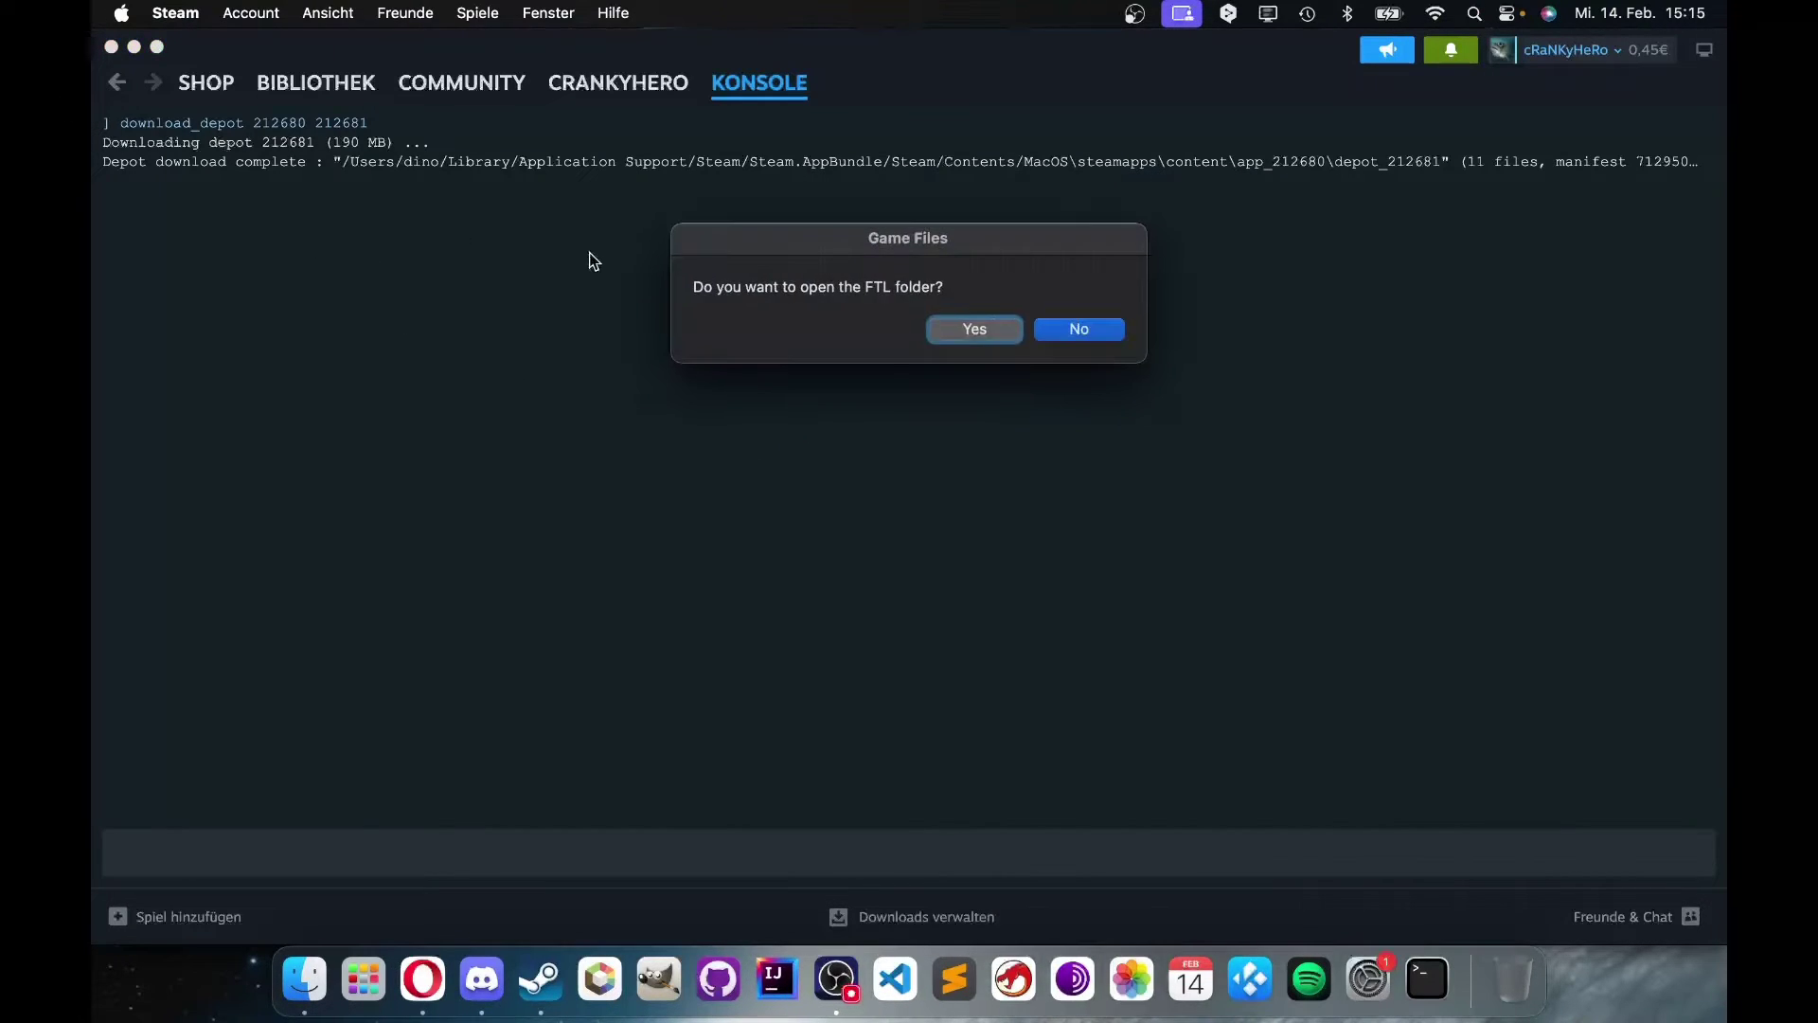
left_click(301, 970)
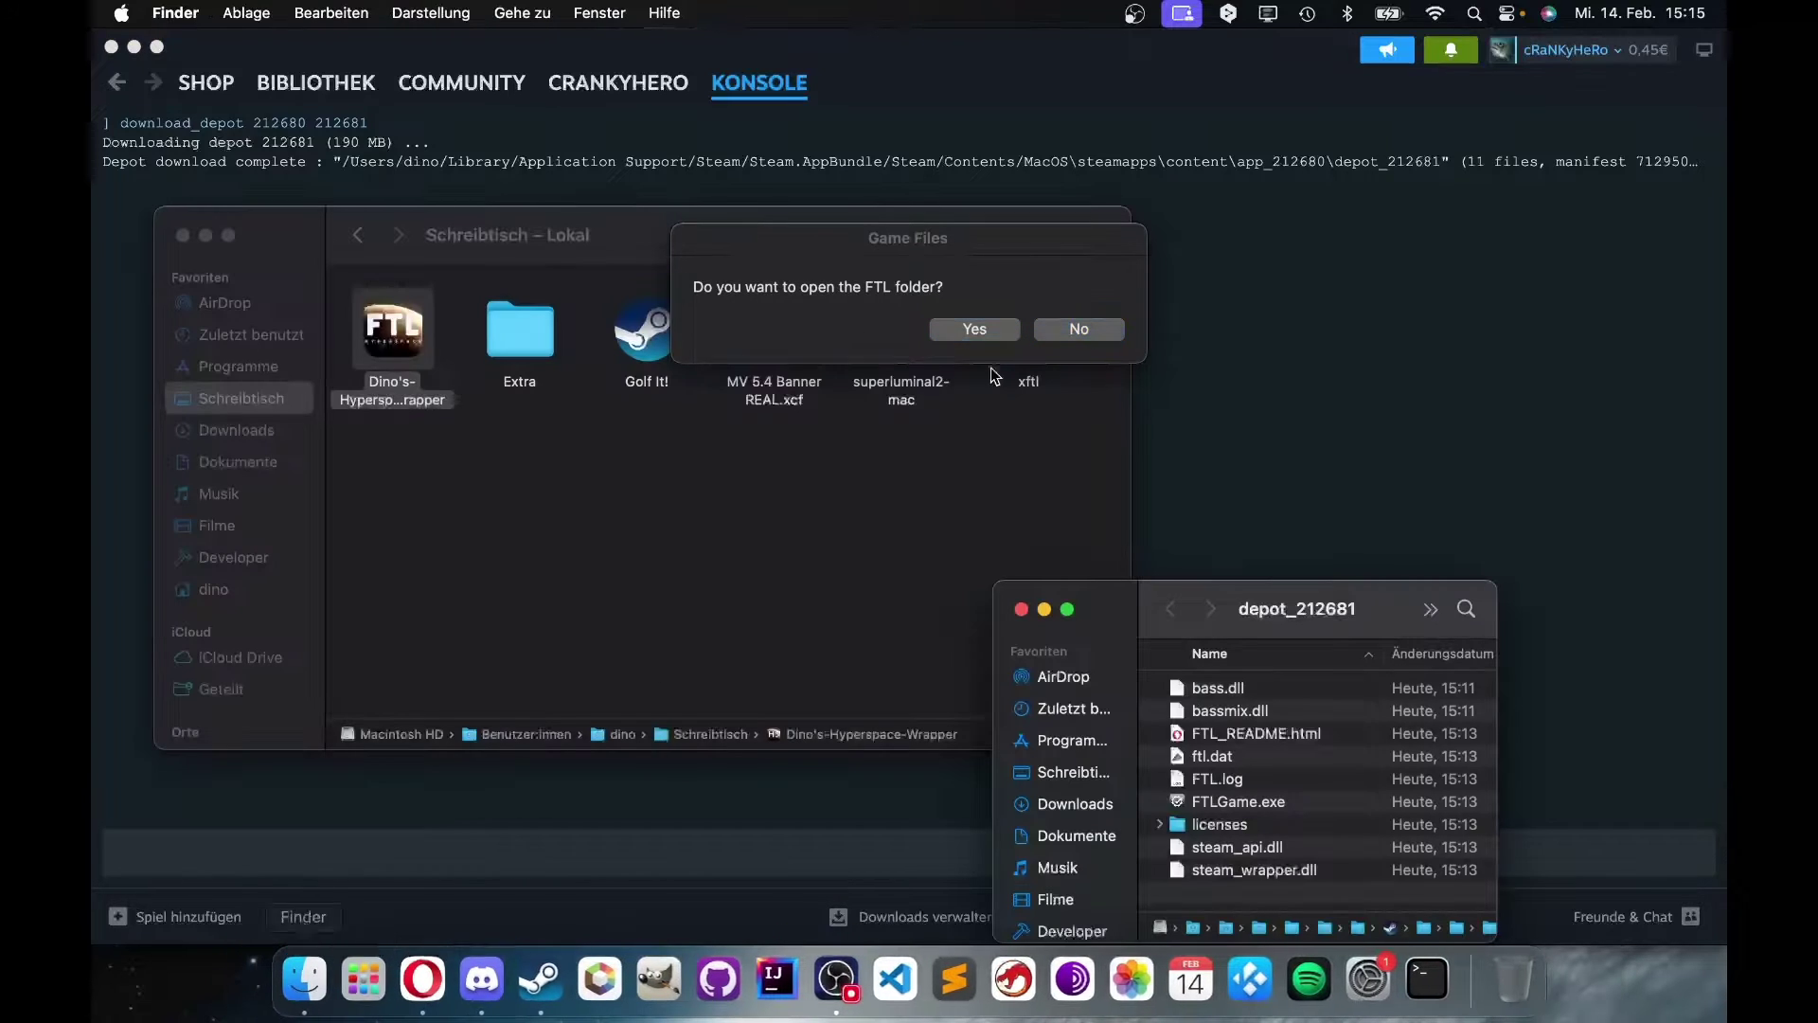
left_click_drag(1214, 604, 415, 277)
left_click_drag(263, 257, 111, 98)
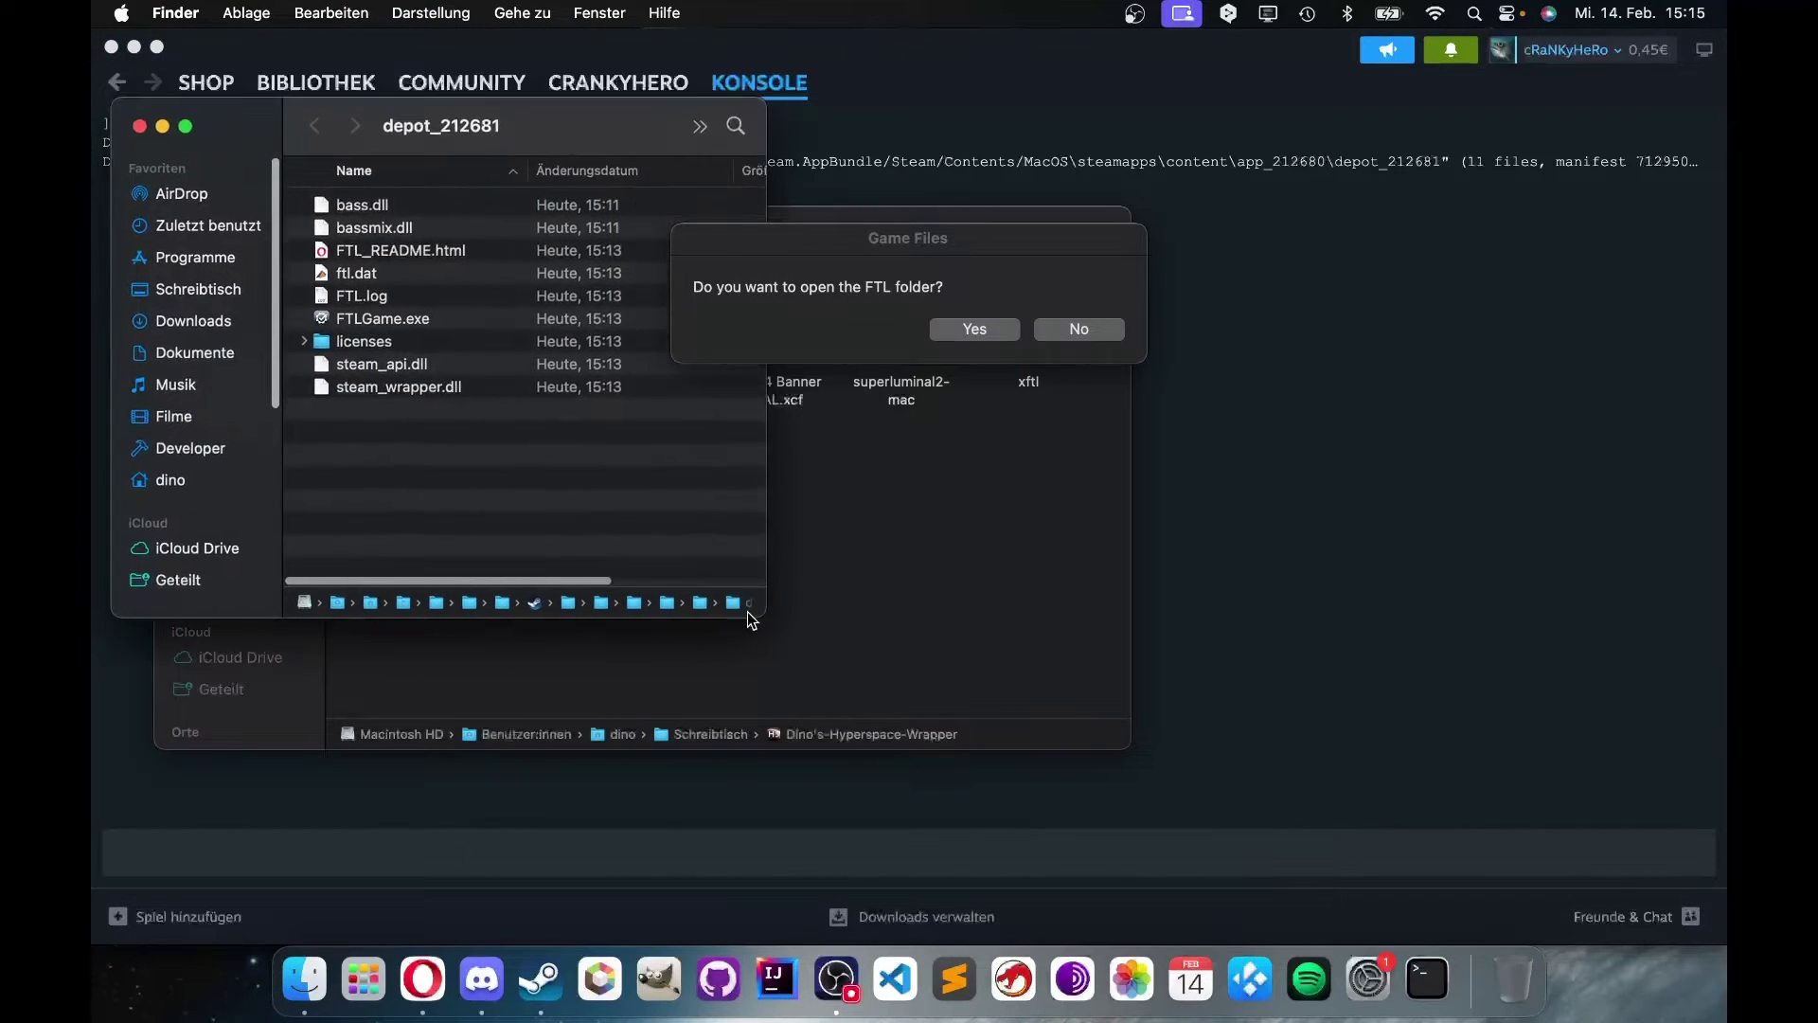
left_click_drag(757, 613, 1188, 582)
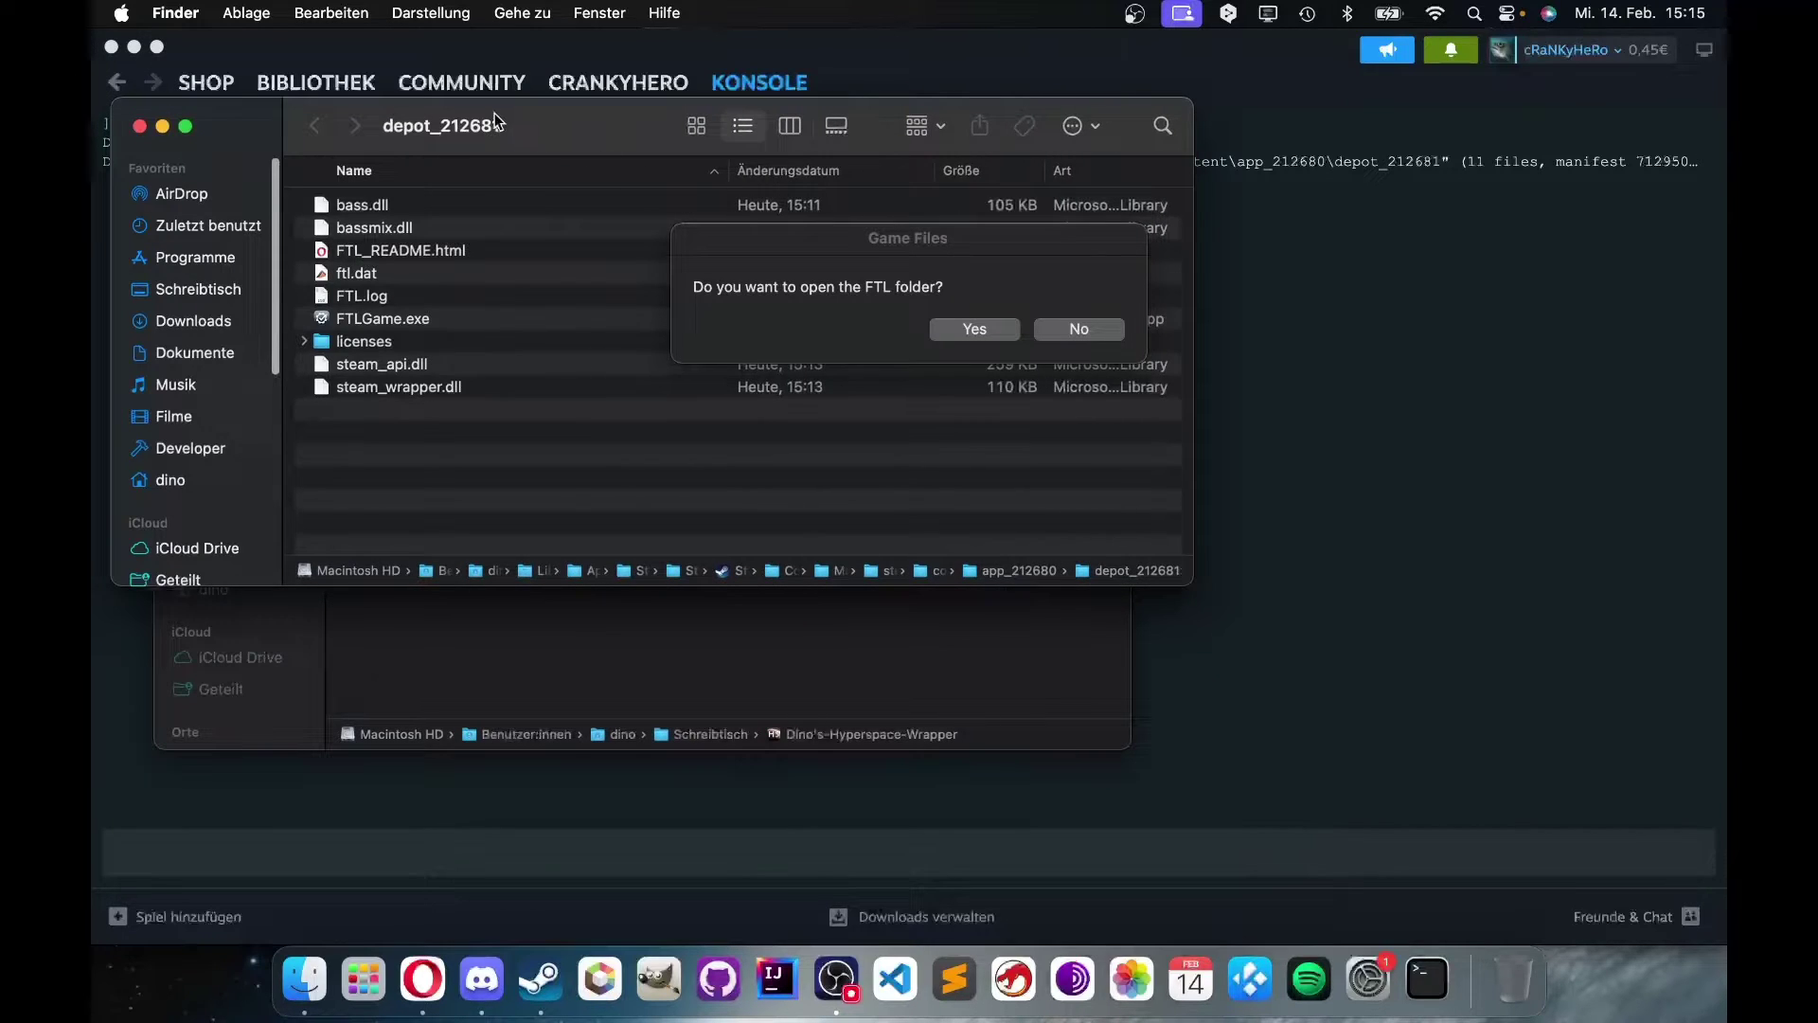
left_click_drag(499, 124, 568, 276)
- Close the depot_212681 and Schreibtisch windows and answer Yes to opening the FTL folder
key("super+w")
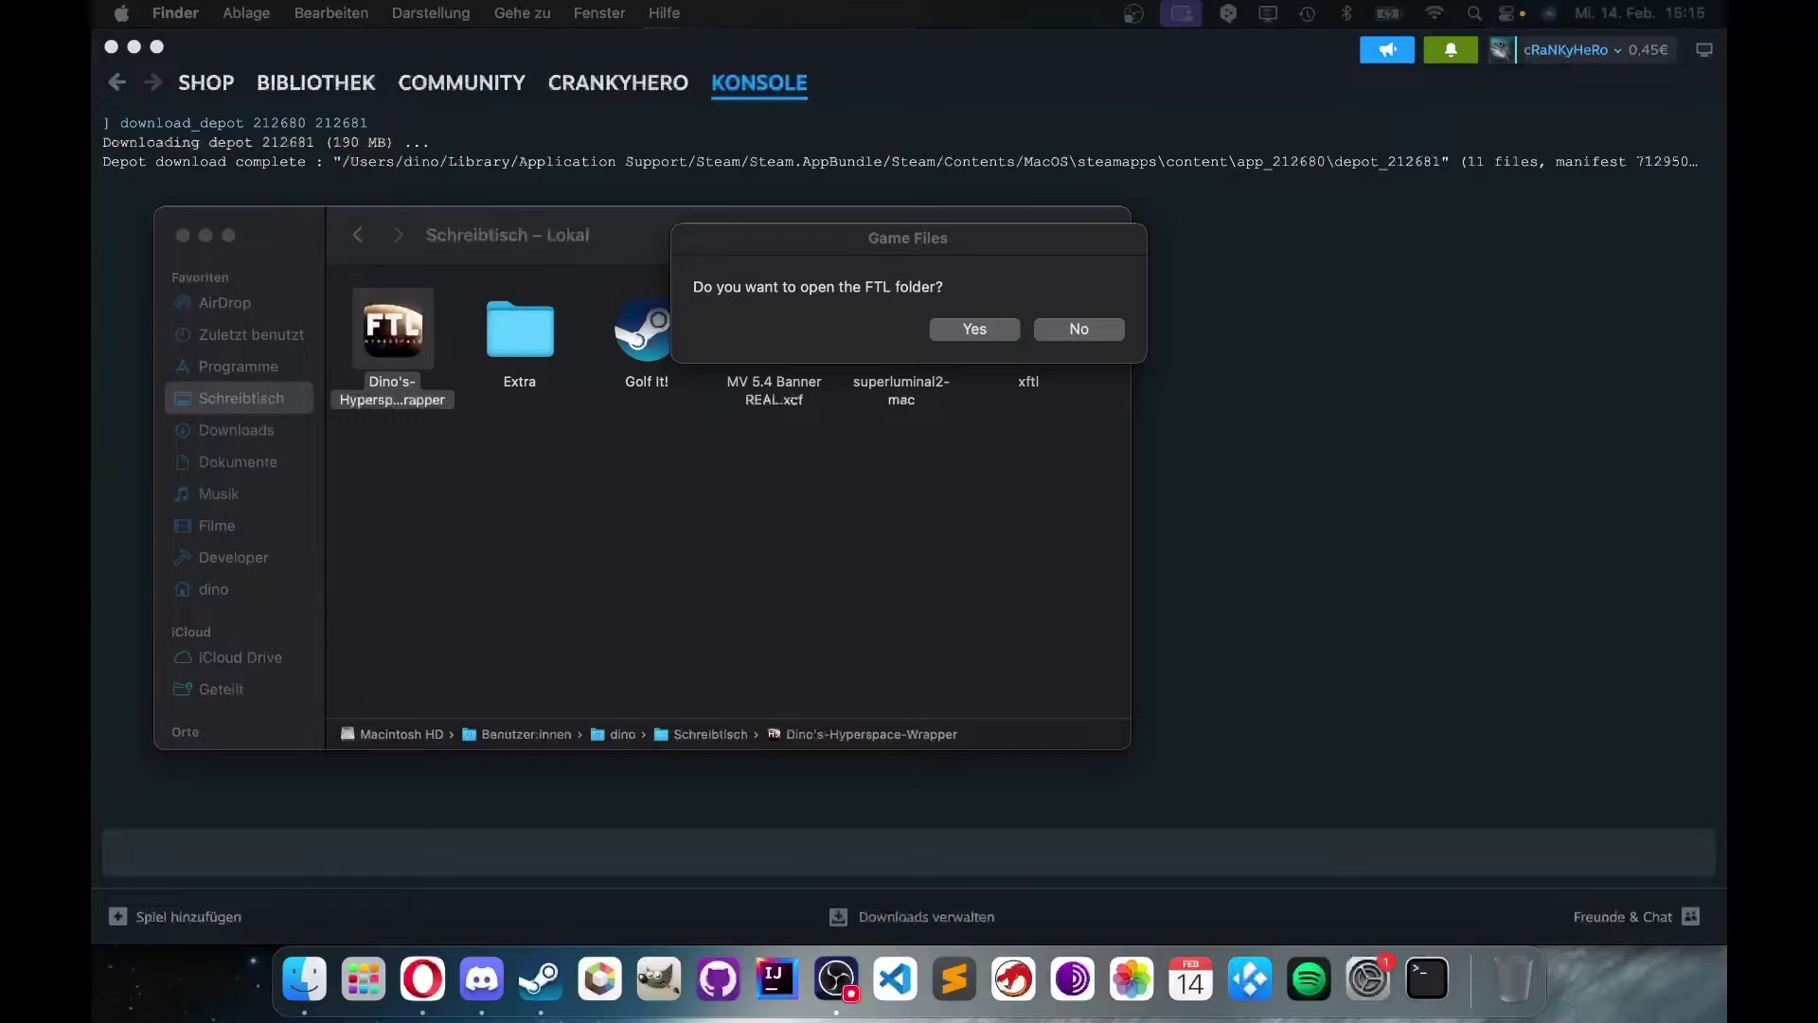
key("super+w")
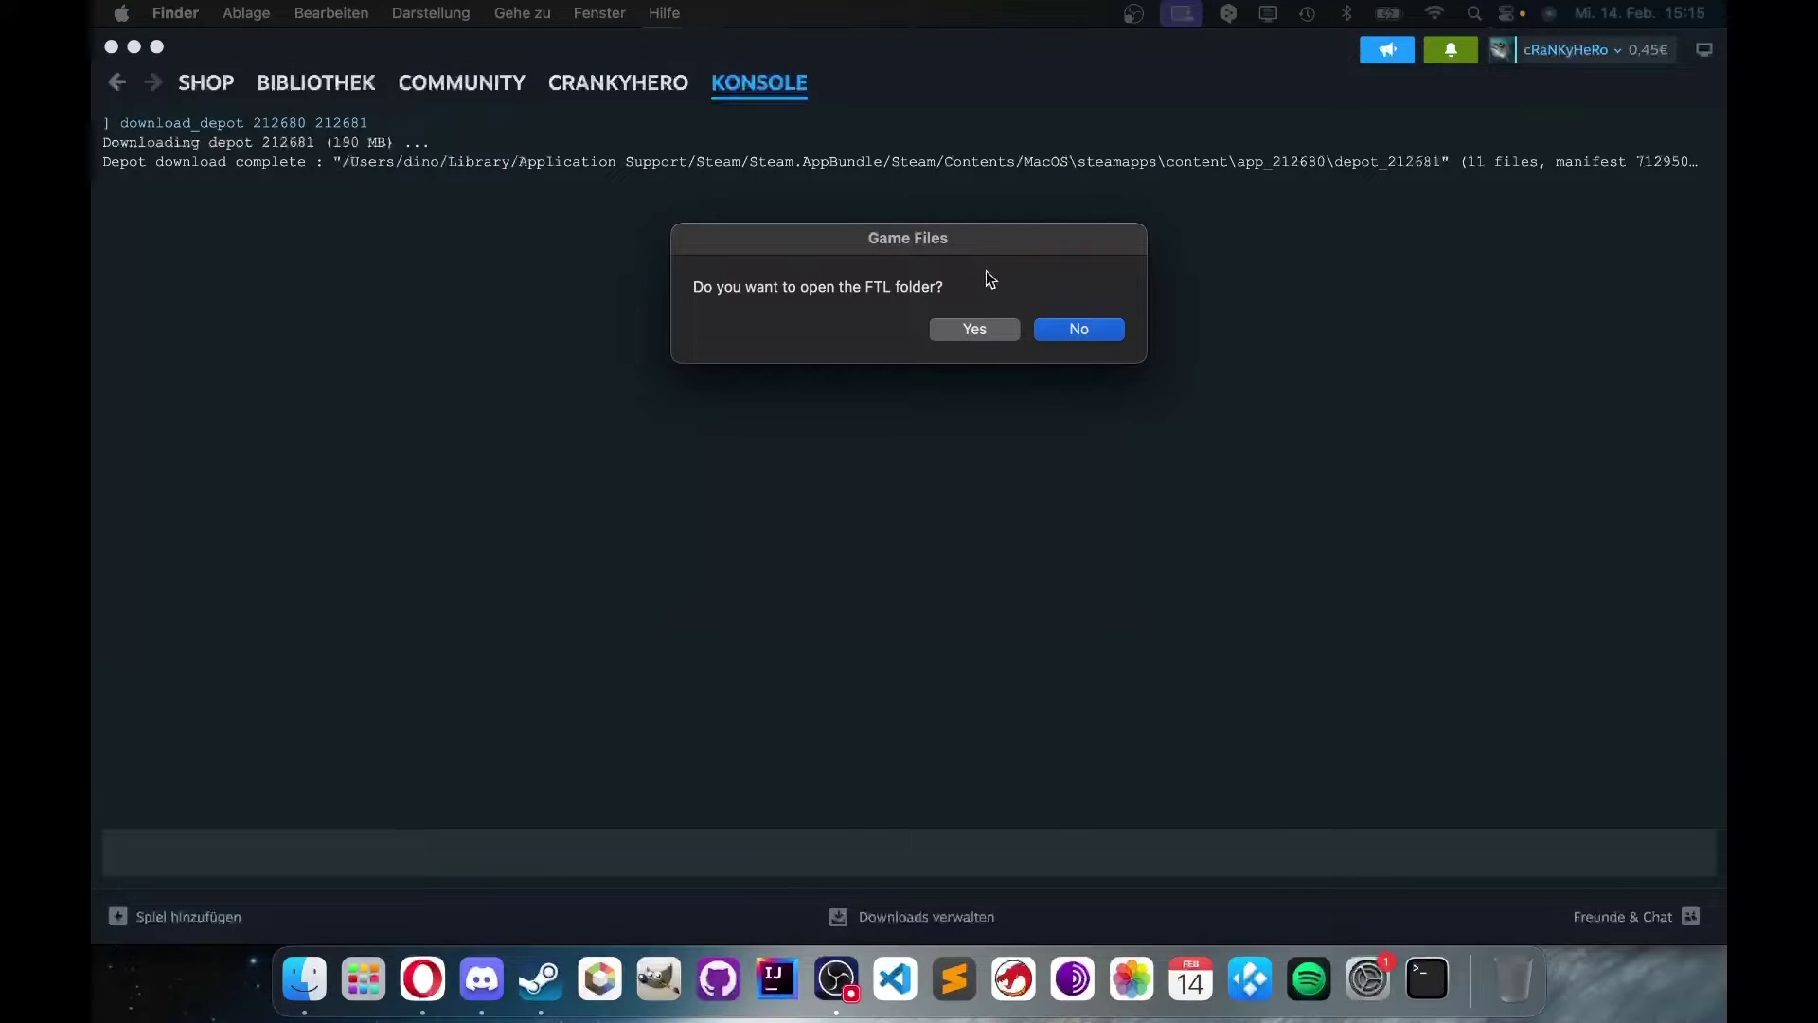
left_click(972, 332)
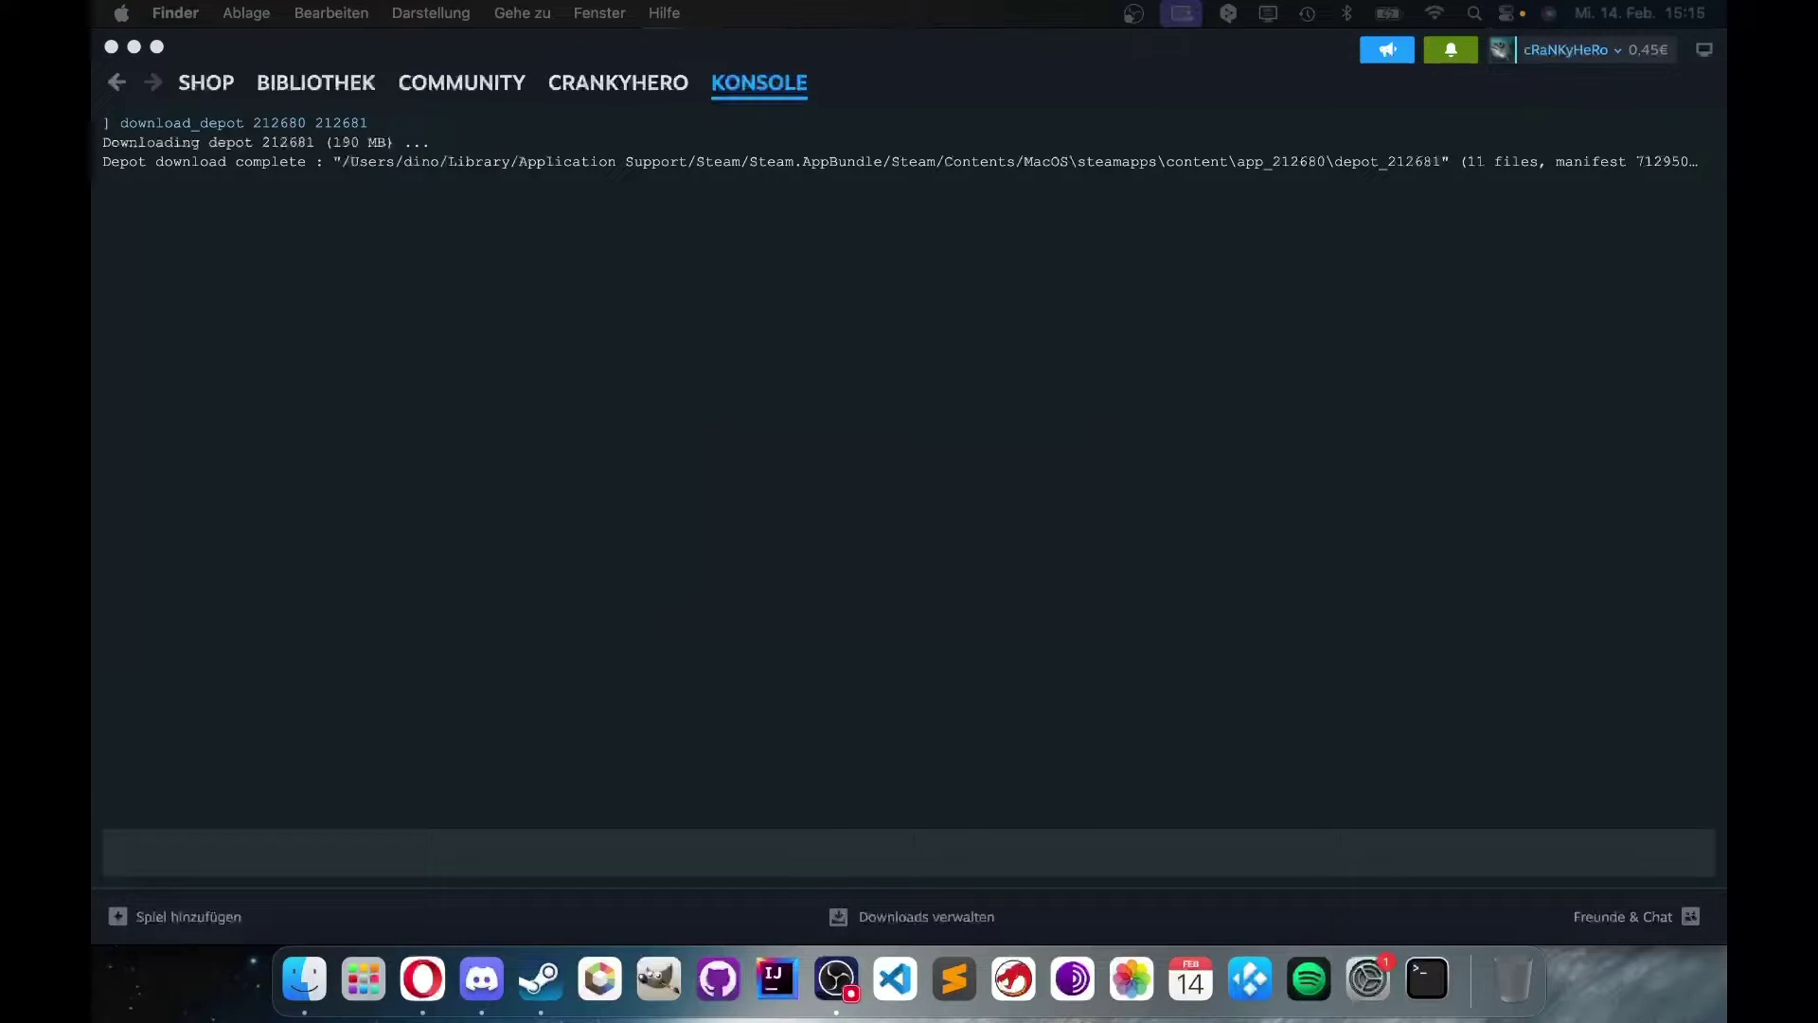
- Select all depot_212681 game files, from bass.dll through steam_wrapper.dll
left_click_drag(678, 277, 770, 202)
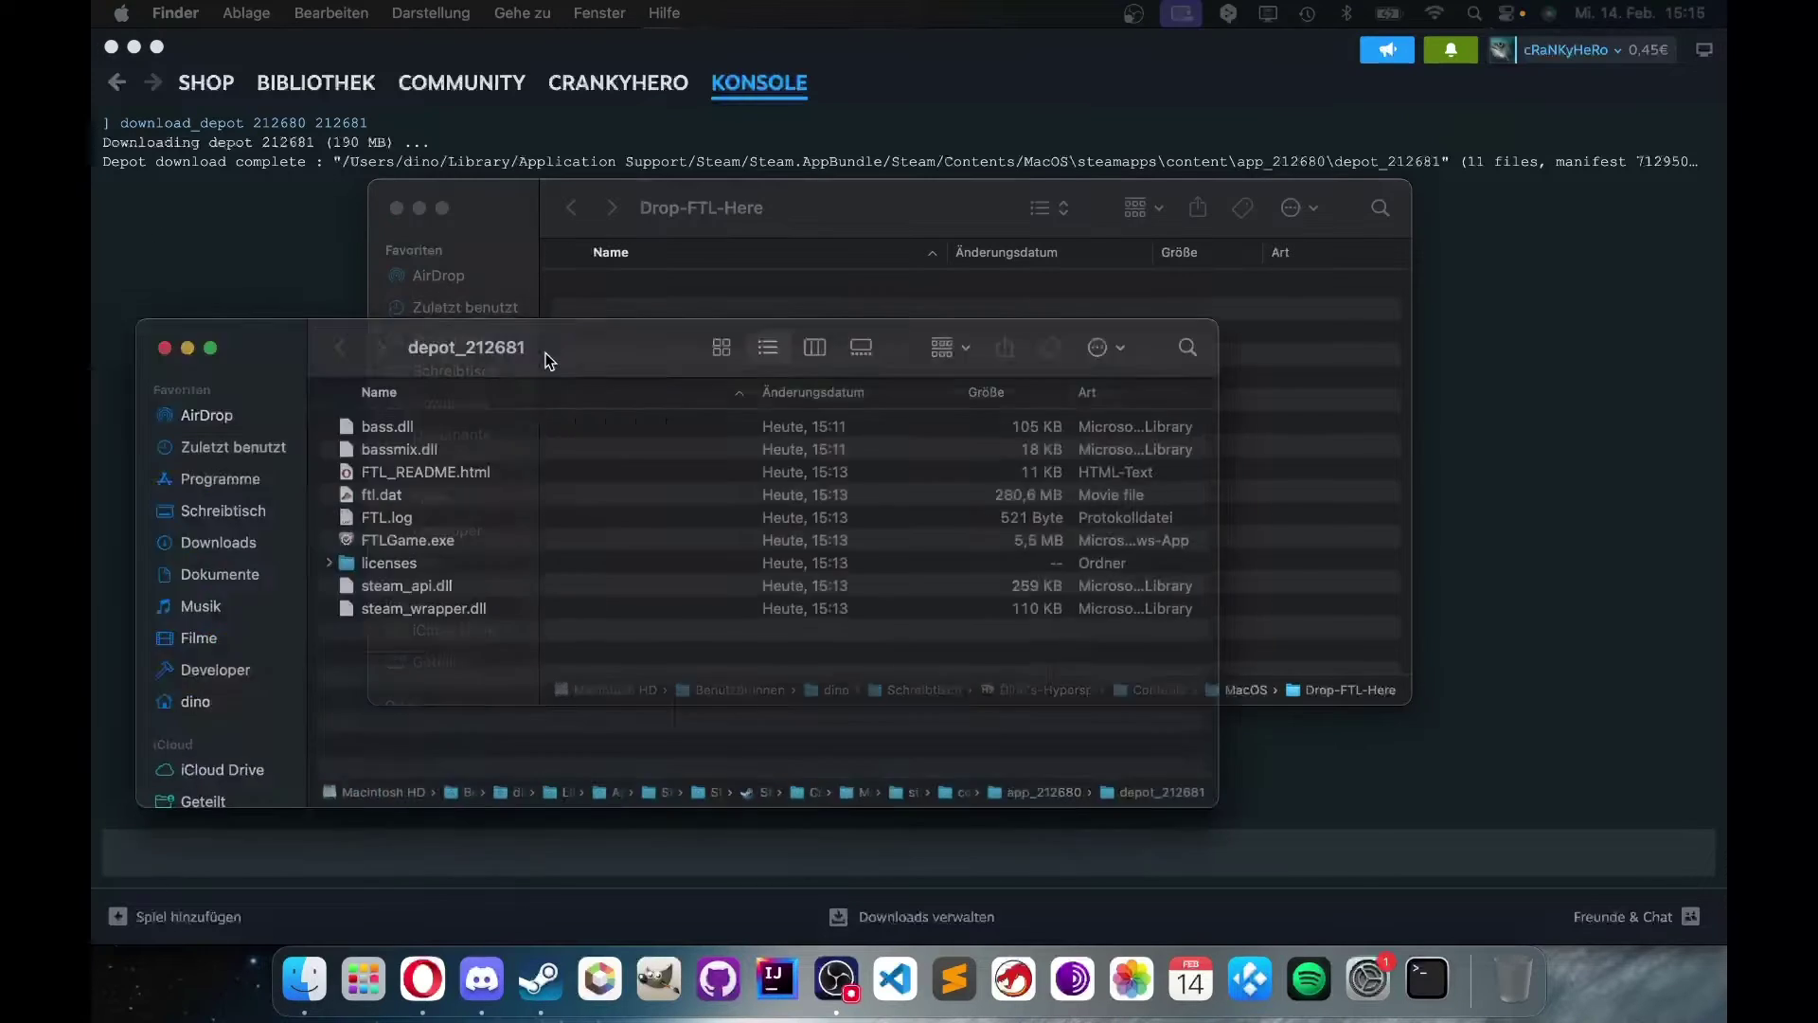
left_click_drag(669, 354, 1196, 383)
left_click_drag(1271, 686, 696, 350)
key("super+a")
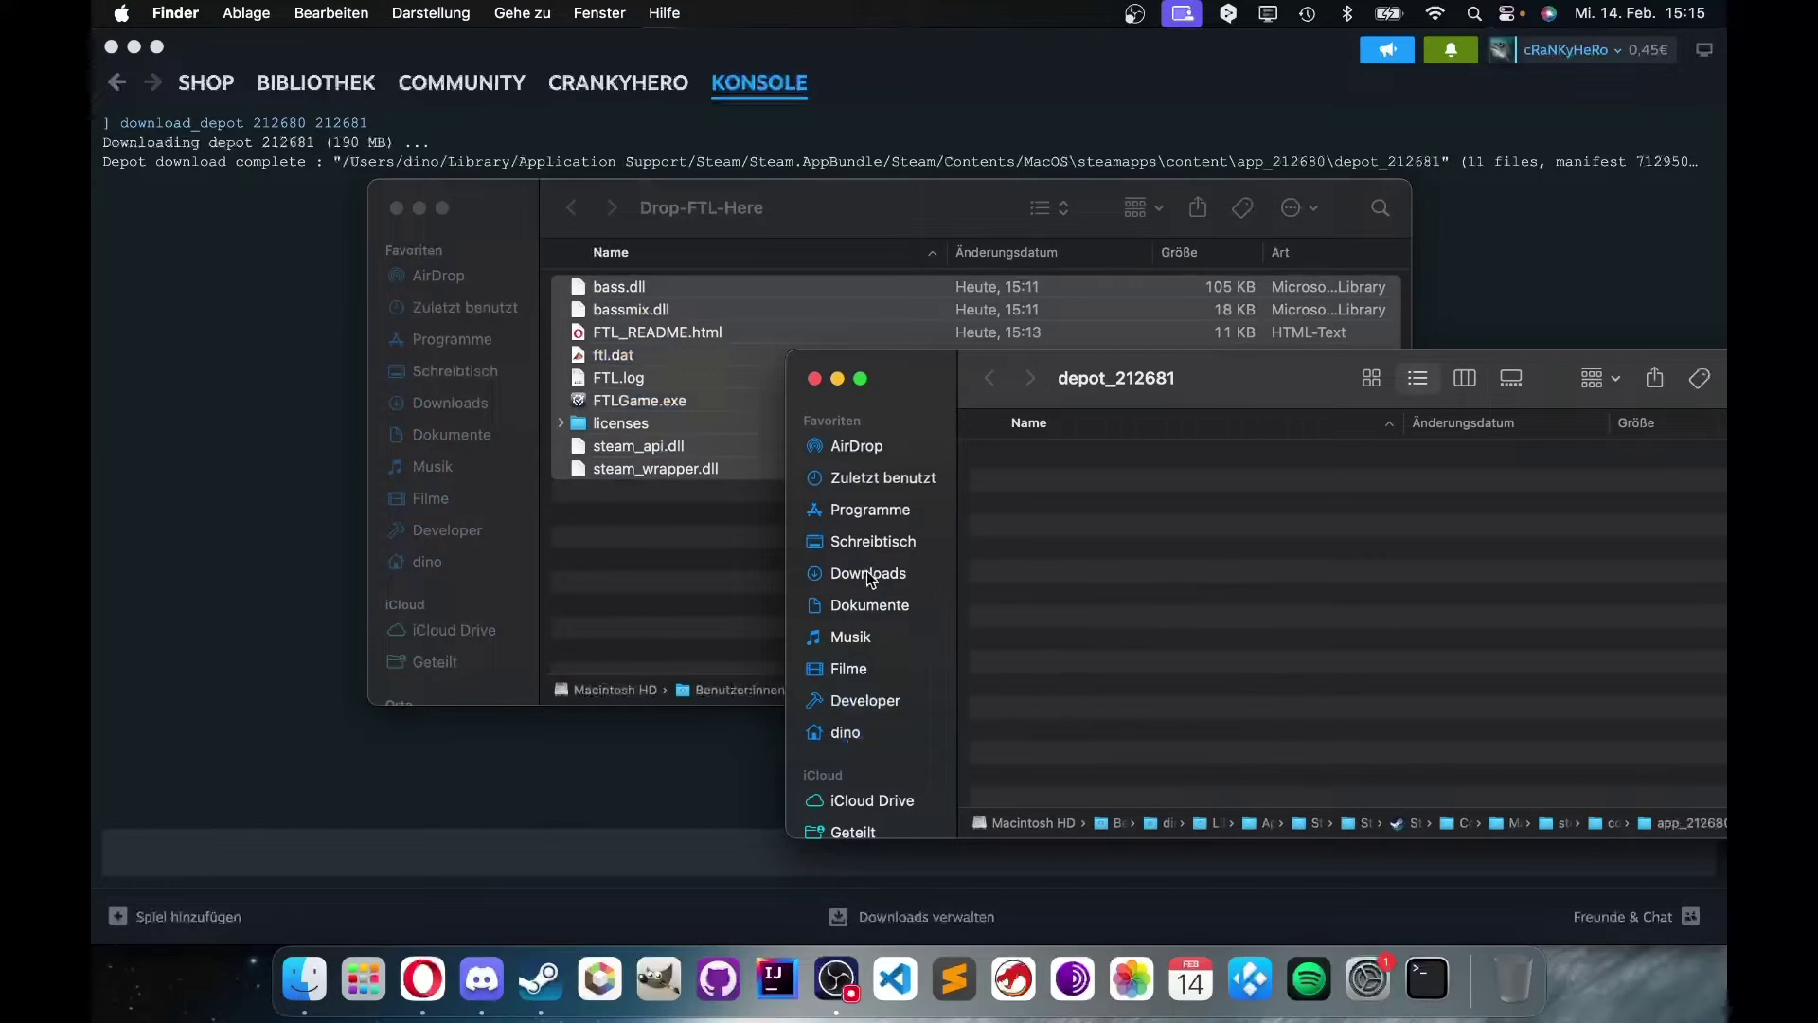
- Extract FTL.Hyperspace.1.9.0.zip and select the five files in its Windows folder
left_click(865, 576)
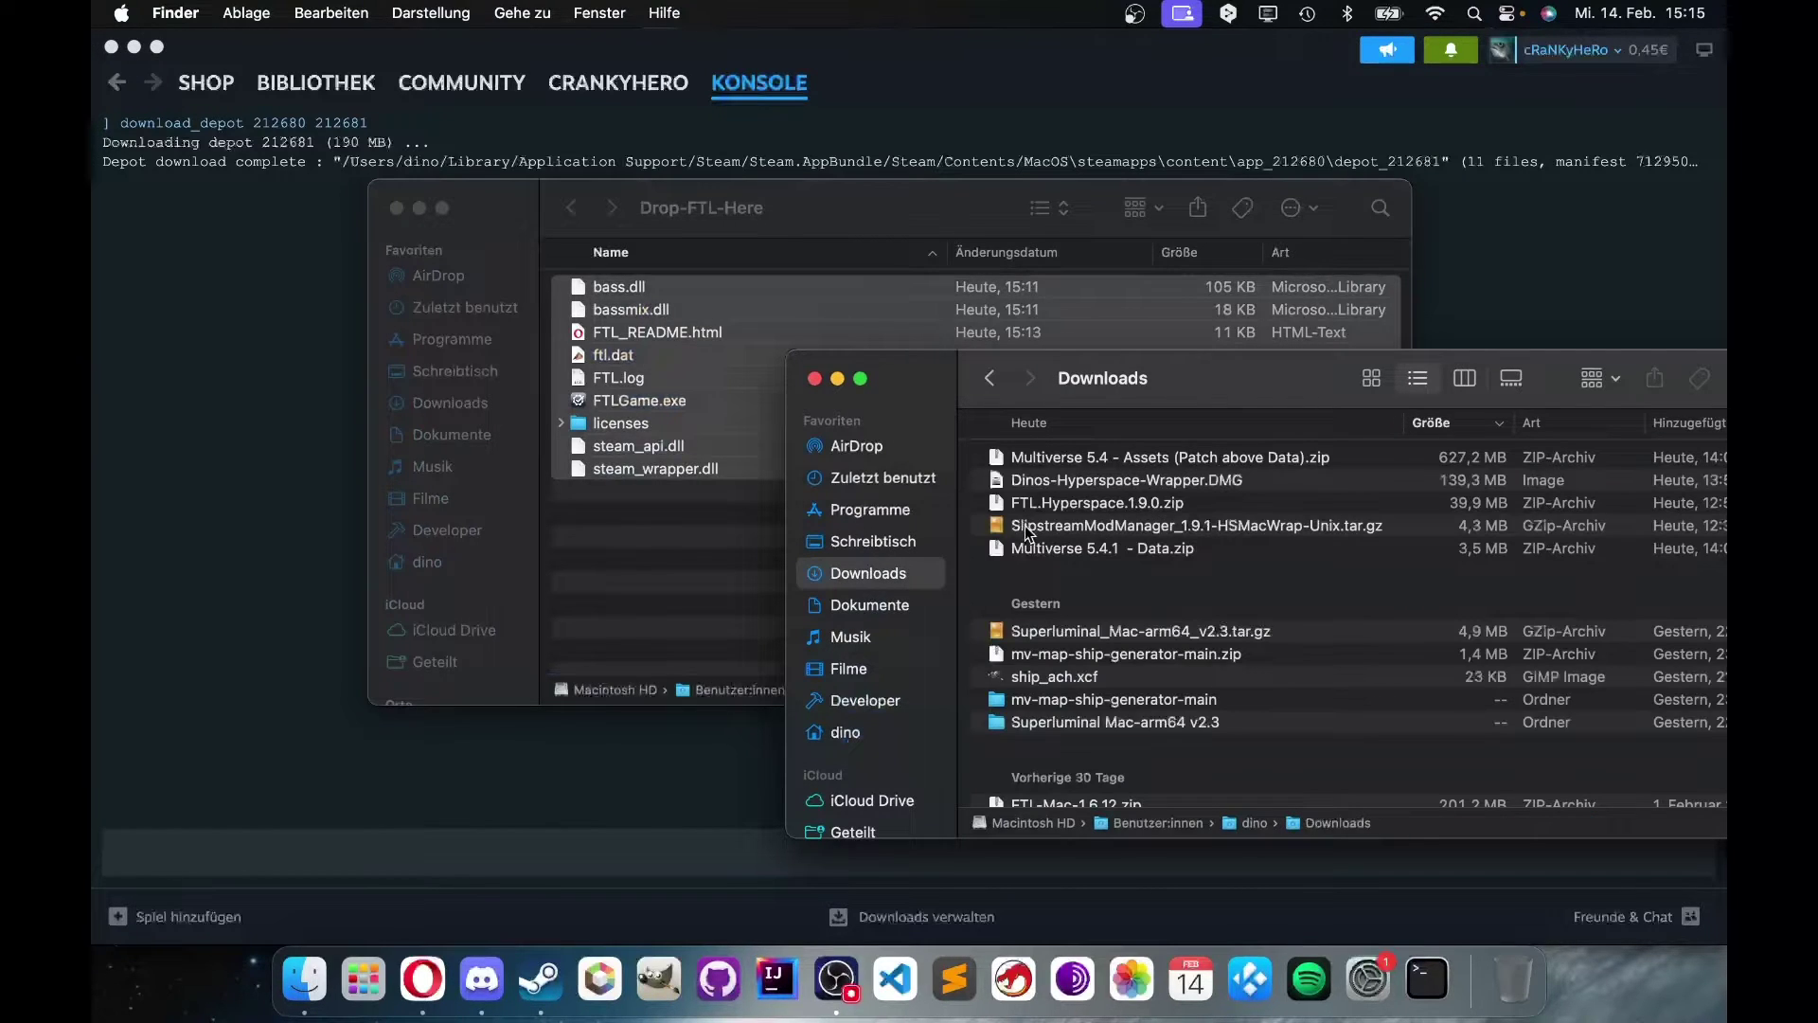
double_click(1084, 501)
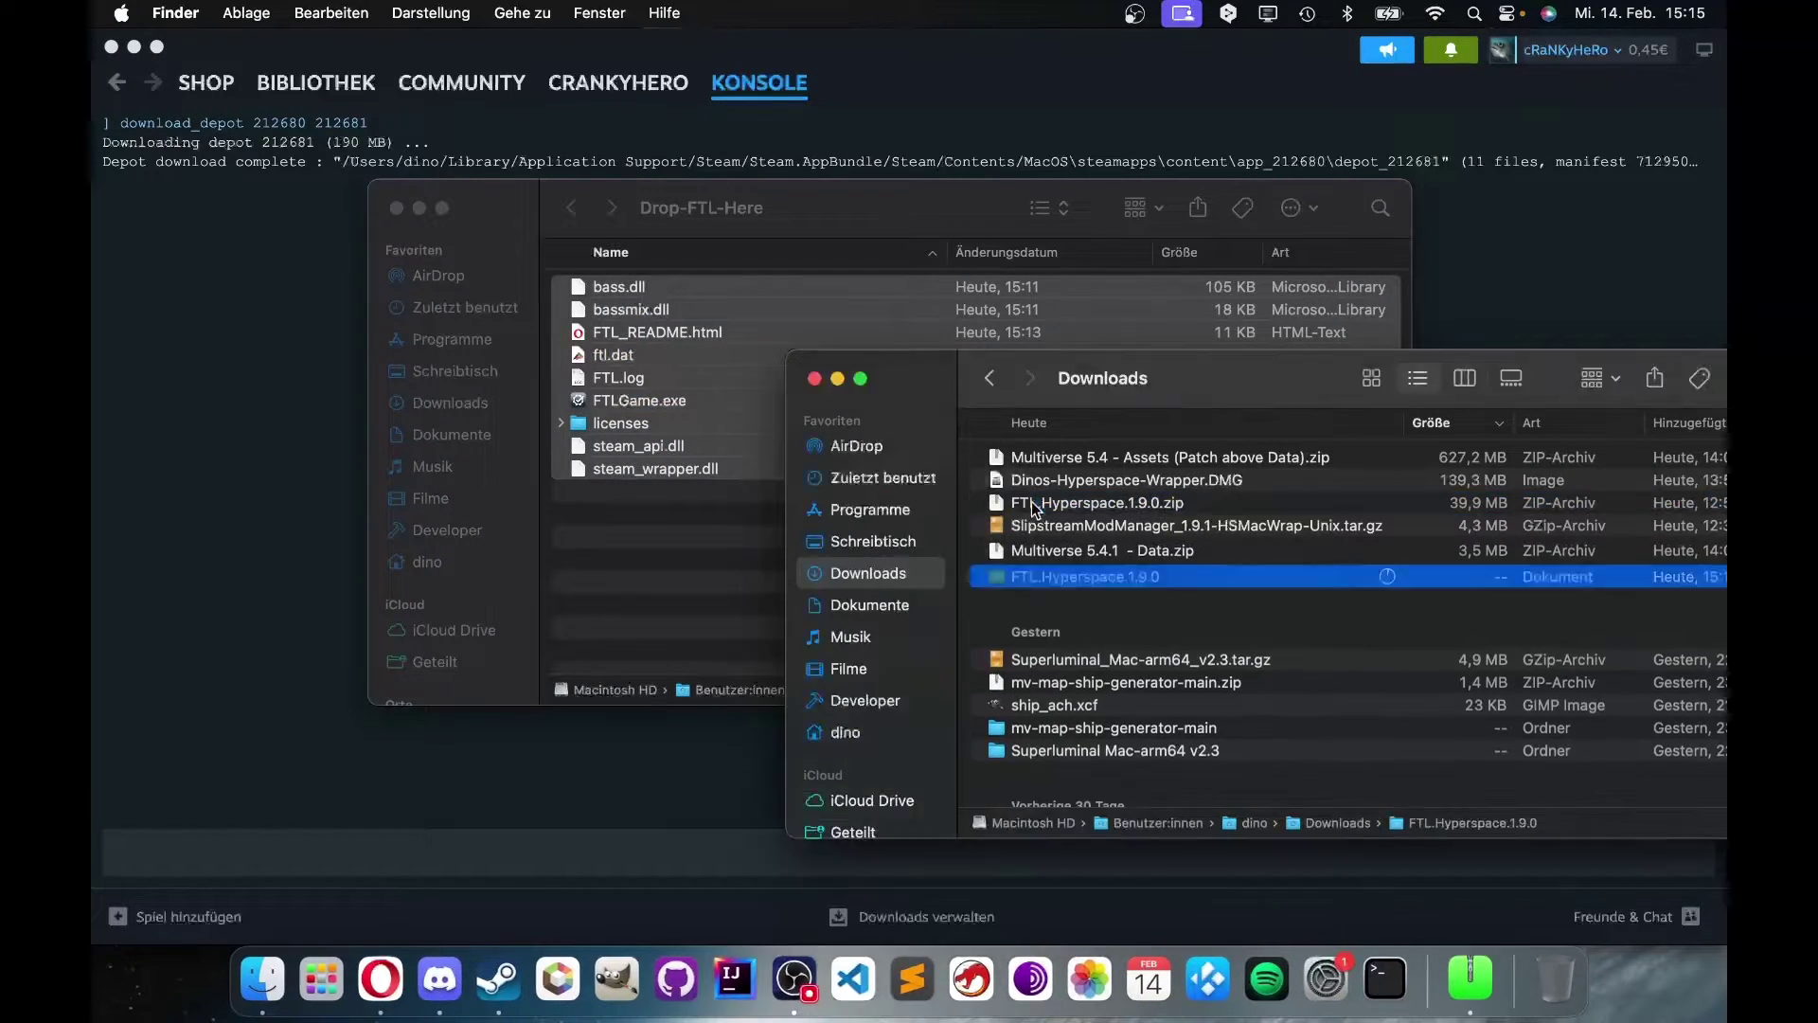
key("super+Down")
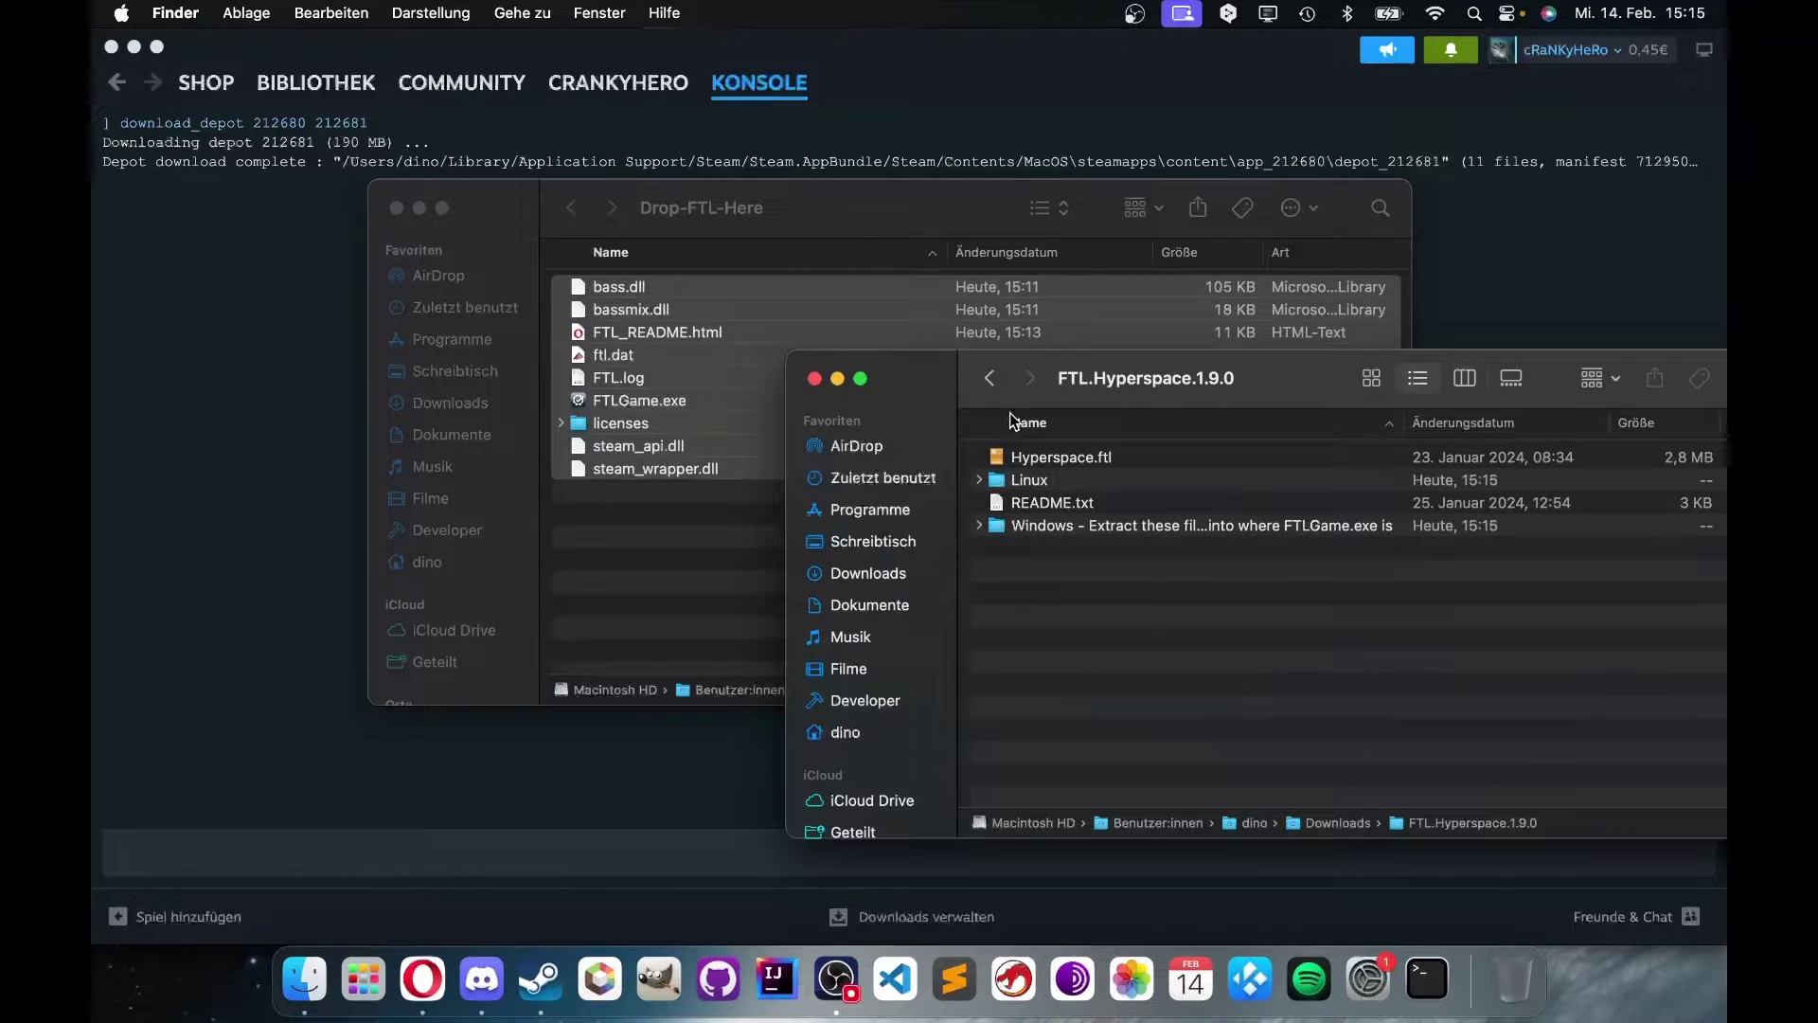
double_click(1047, 526)
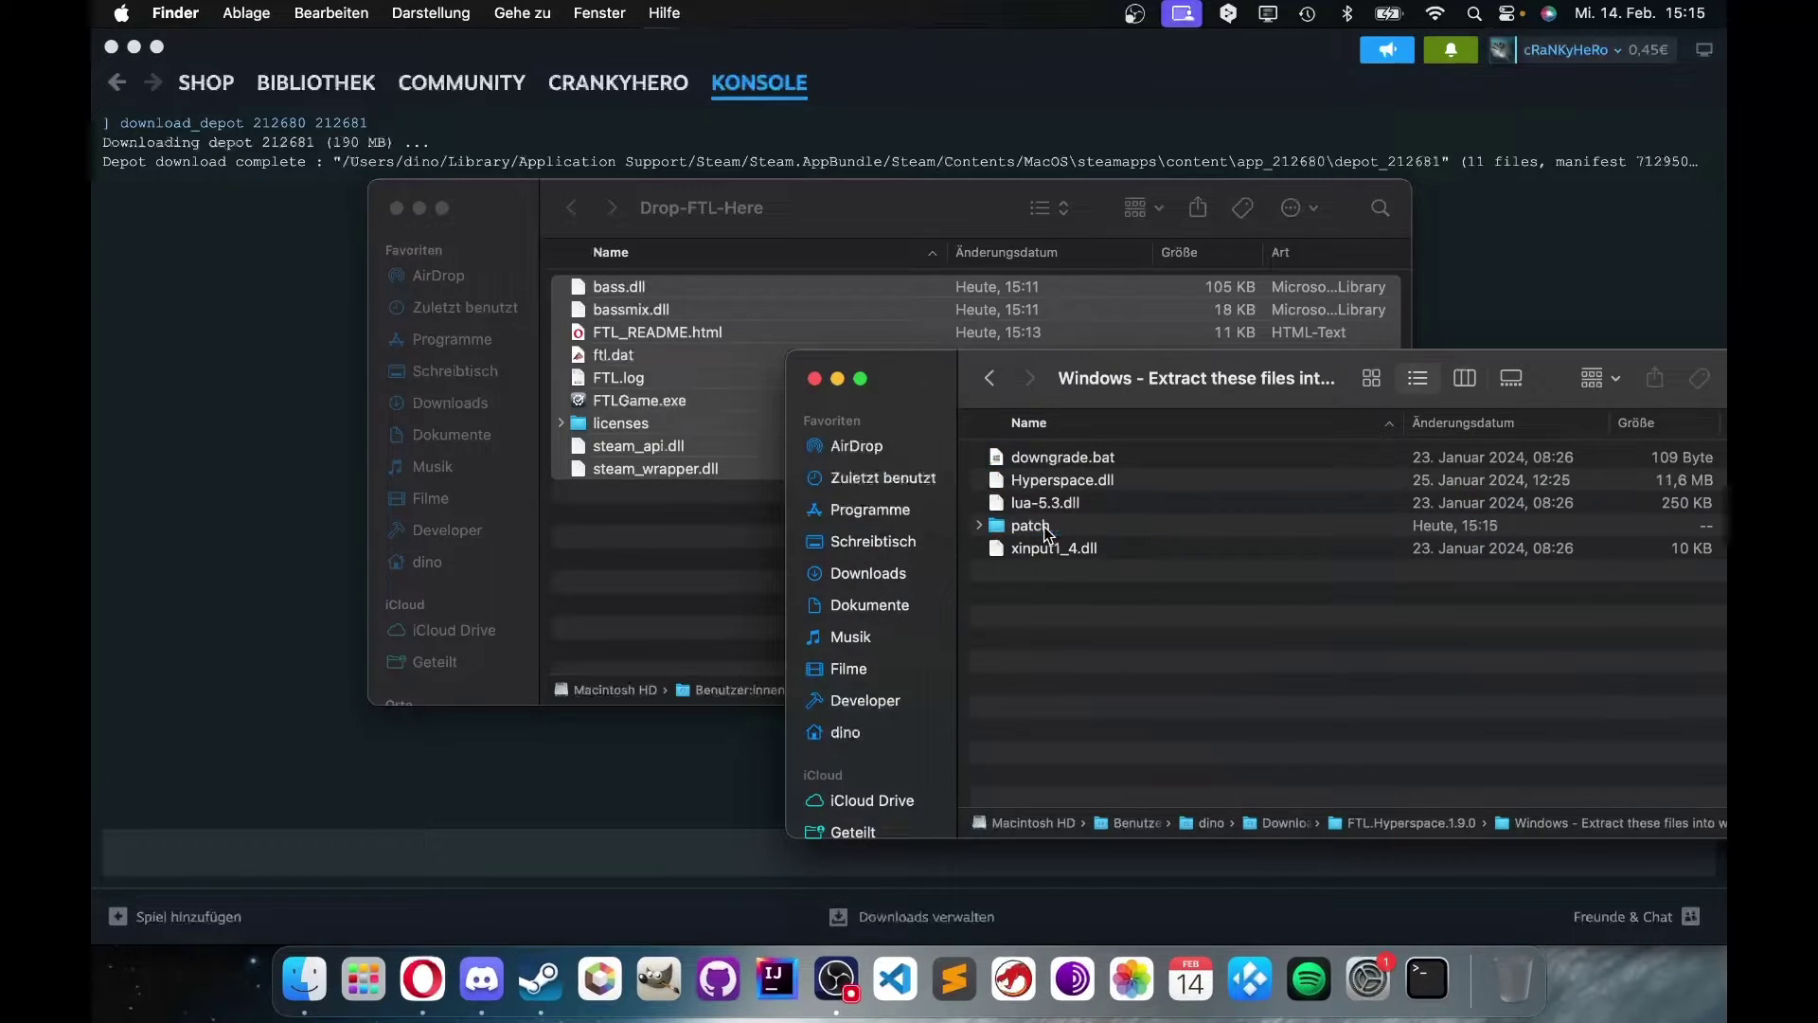
left_click_drag(1298, 636, 711, 506)
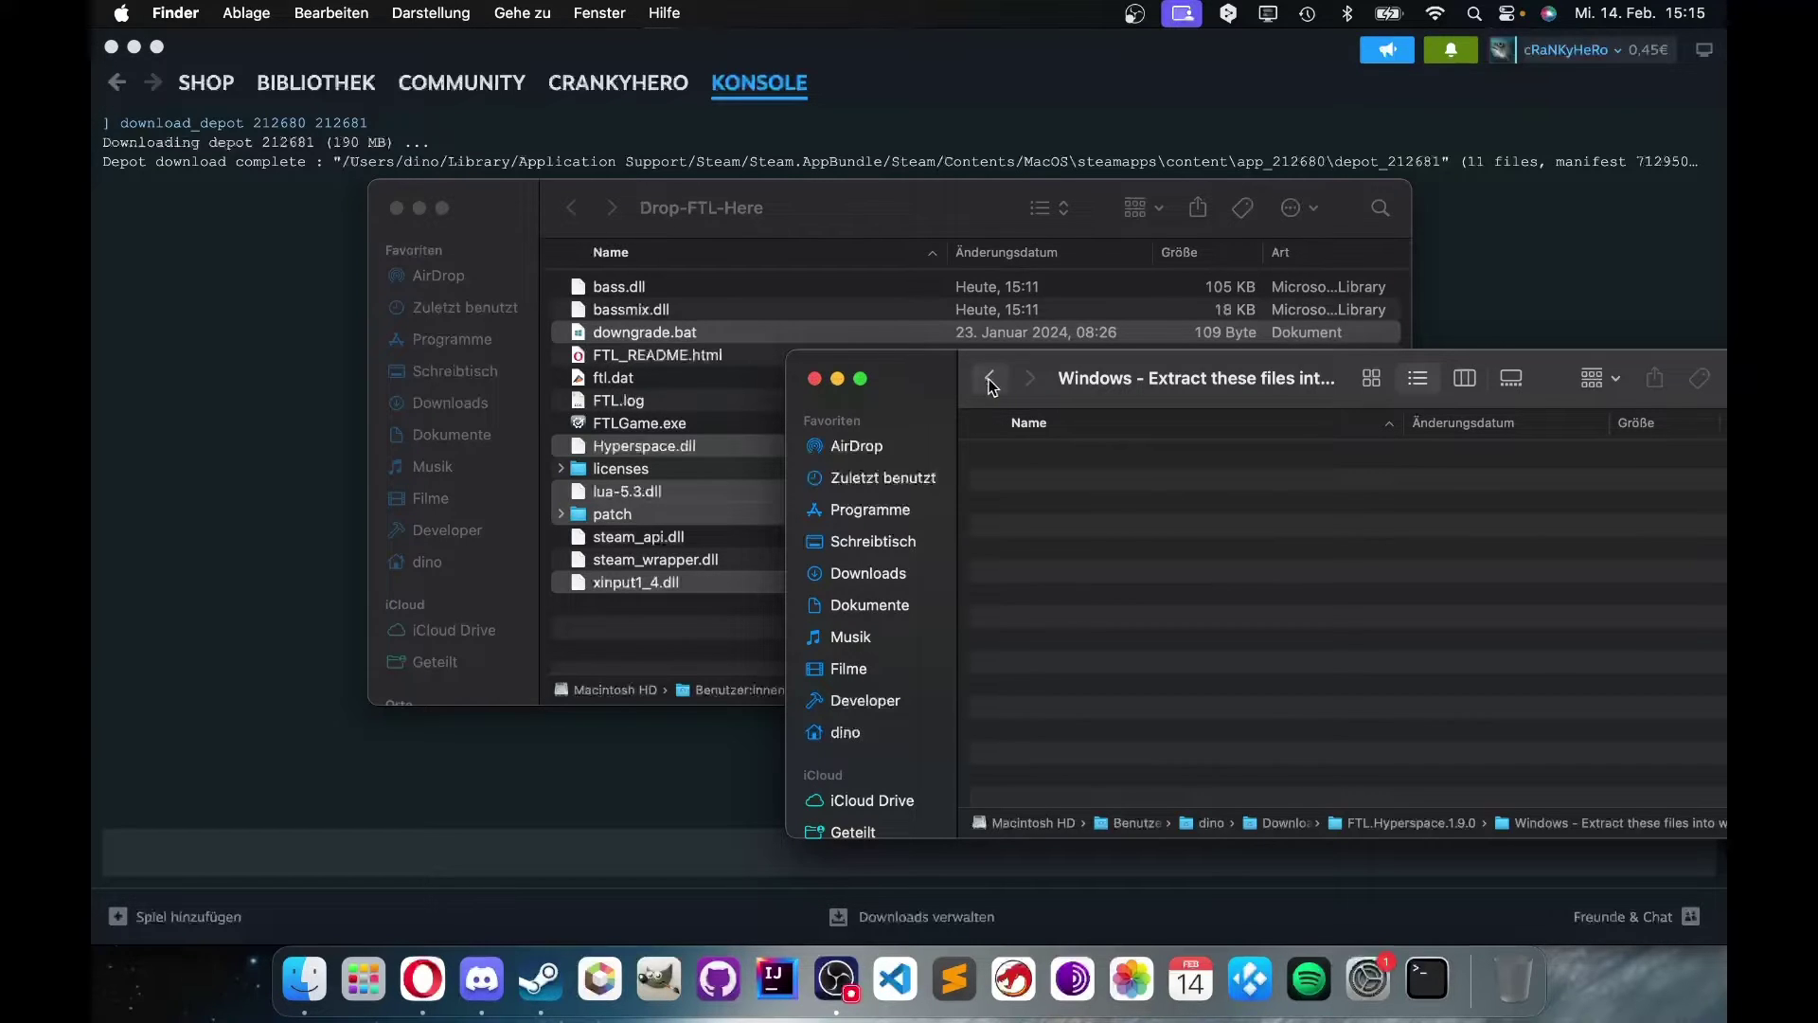
- Close the emptied Windows folder window and open a new Finder window on Downloads
left_click_drag(870, 219, 95, 38)
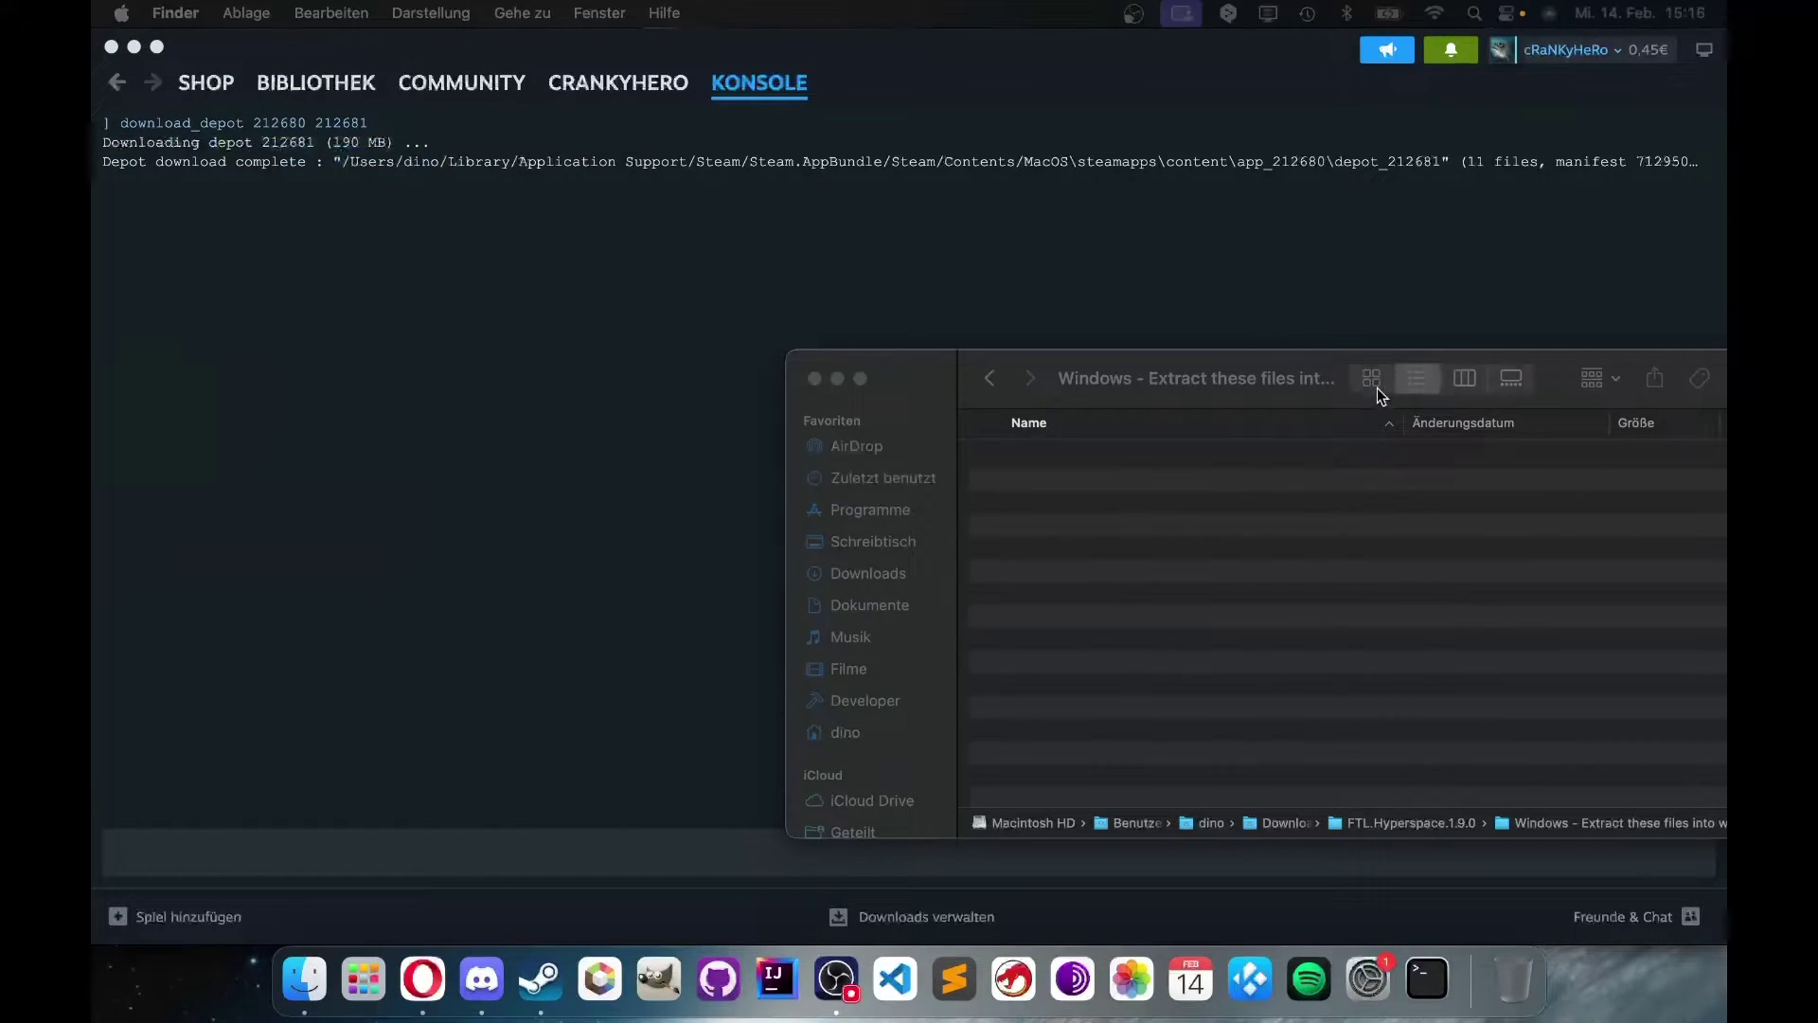
left_click_drag(1377, 388, 1228, 376)
key("super+w")
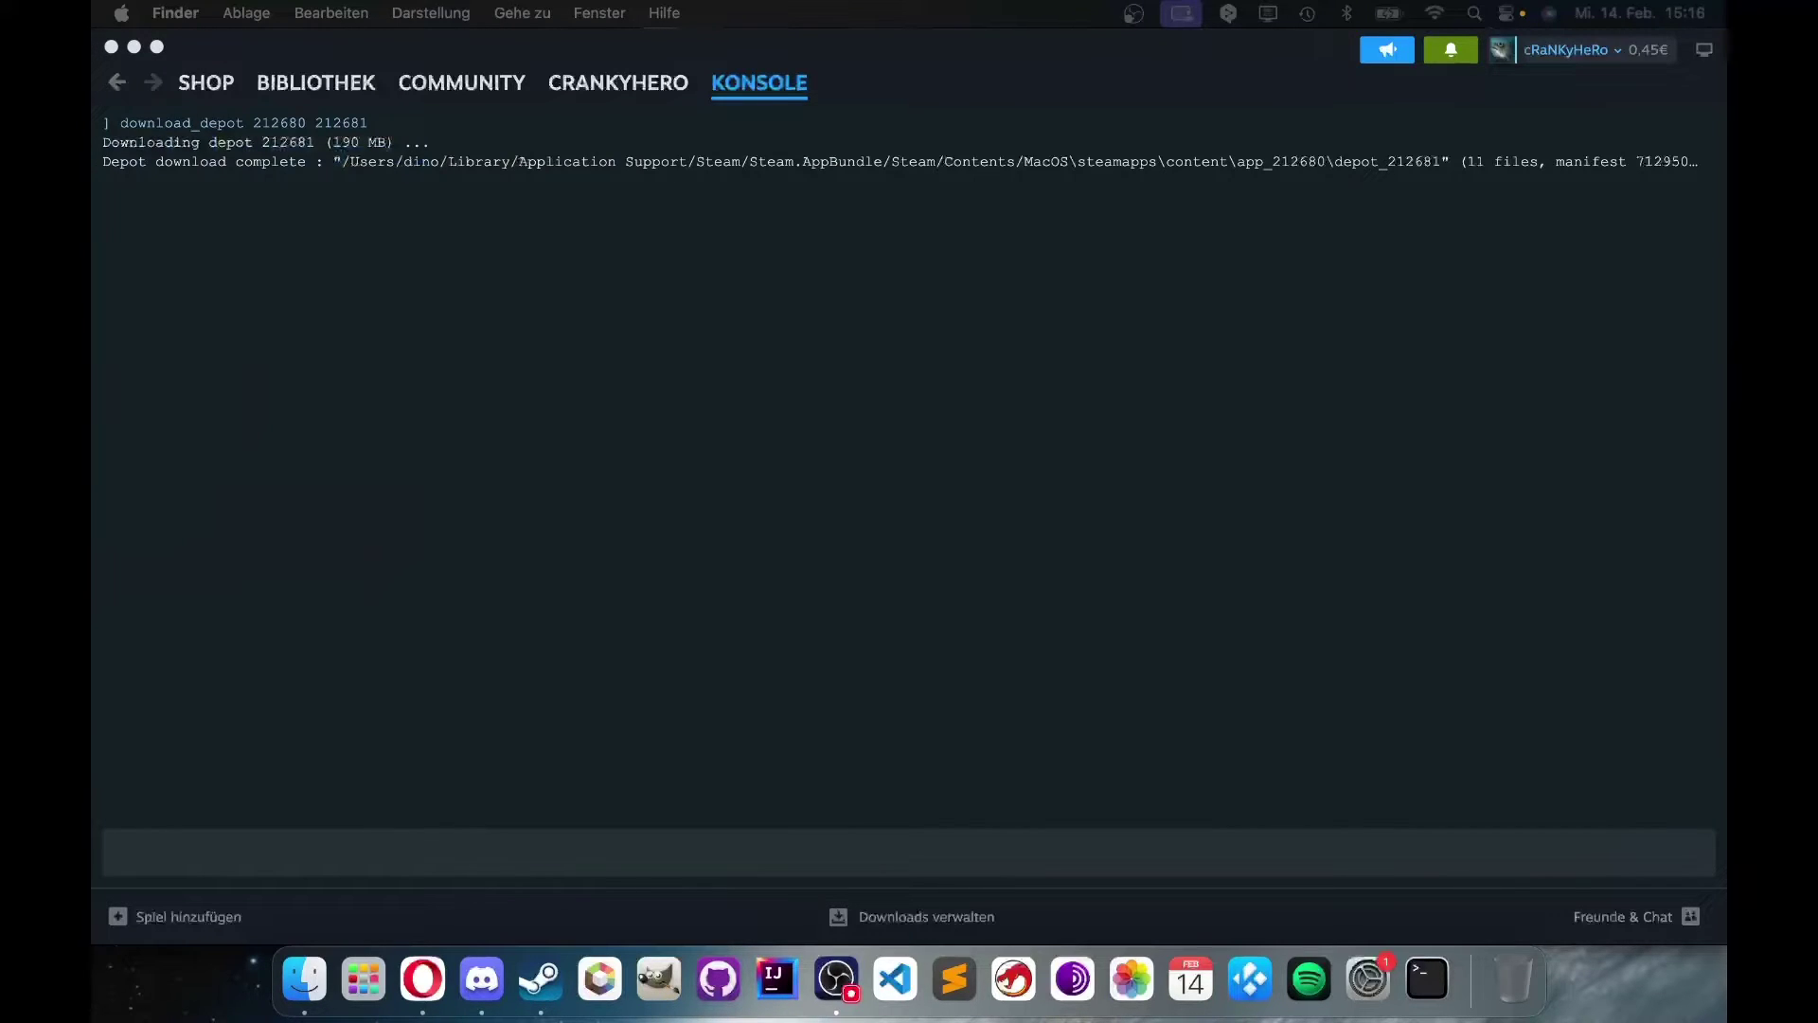
key("super+n")
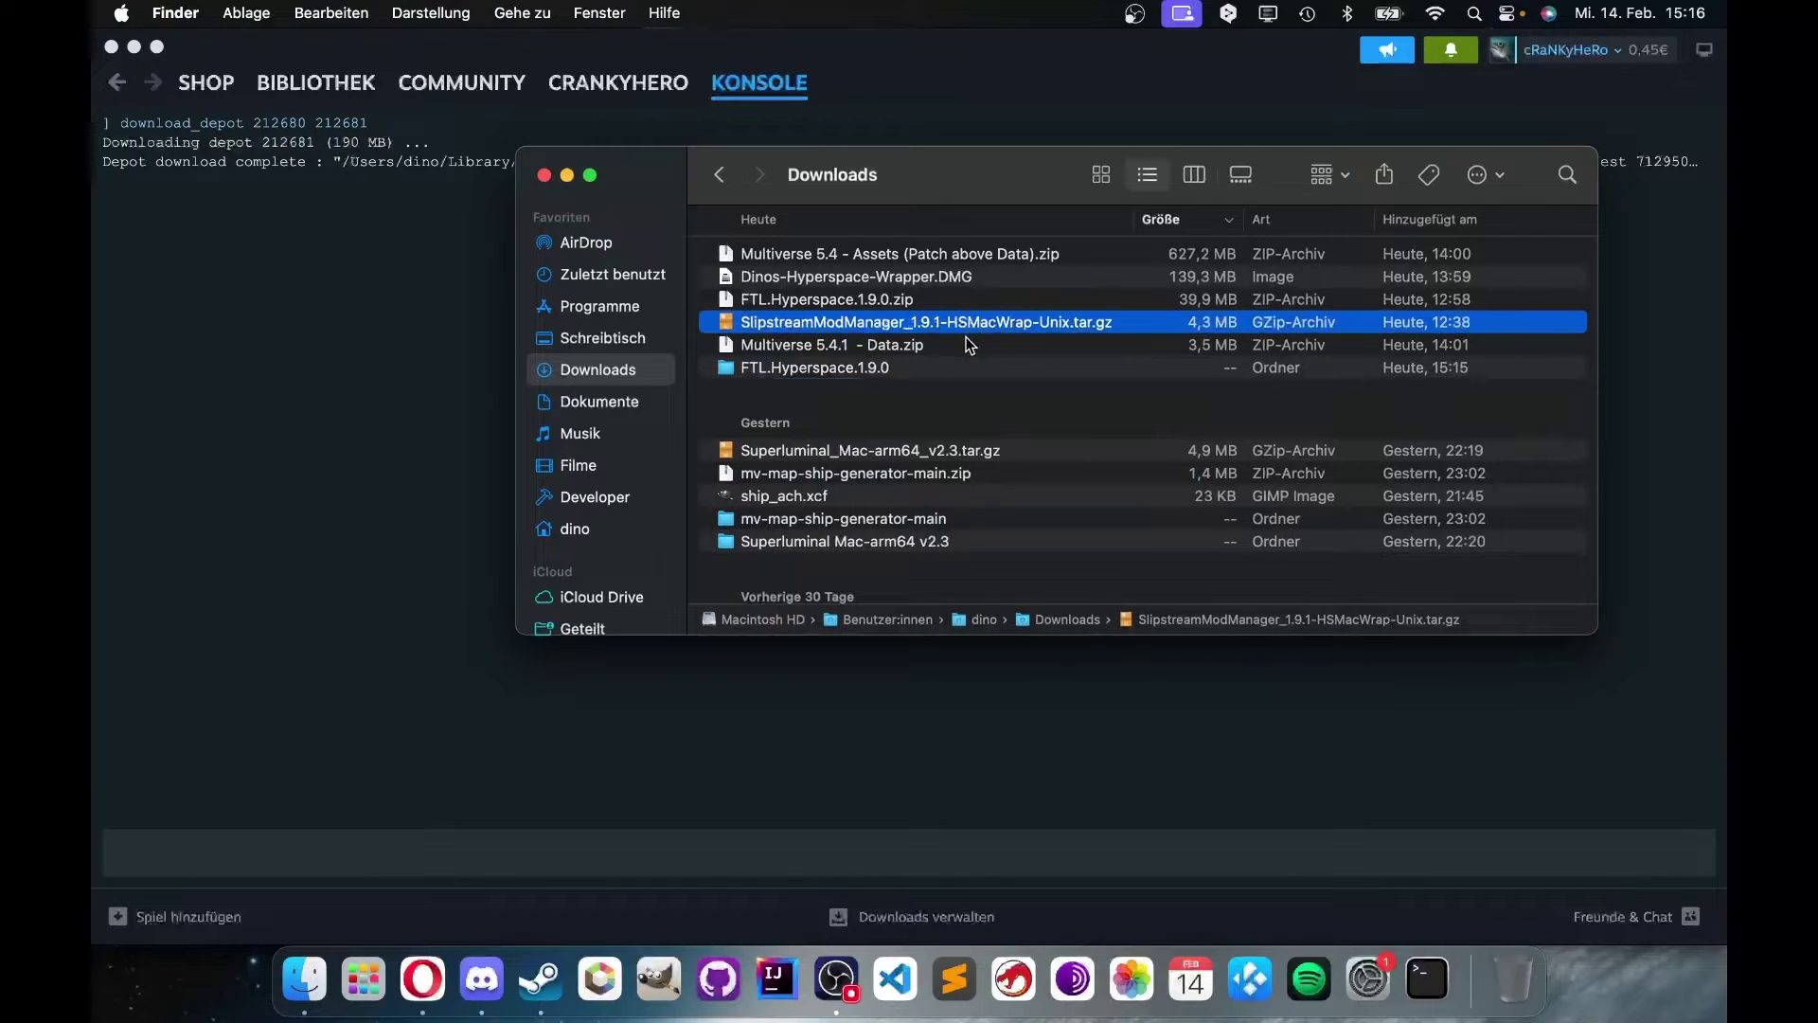
- Extract the Slipstream tar.gz and open the SlipstreamModManager_1.9.1-Unix mods folder
double_click(837, 322)
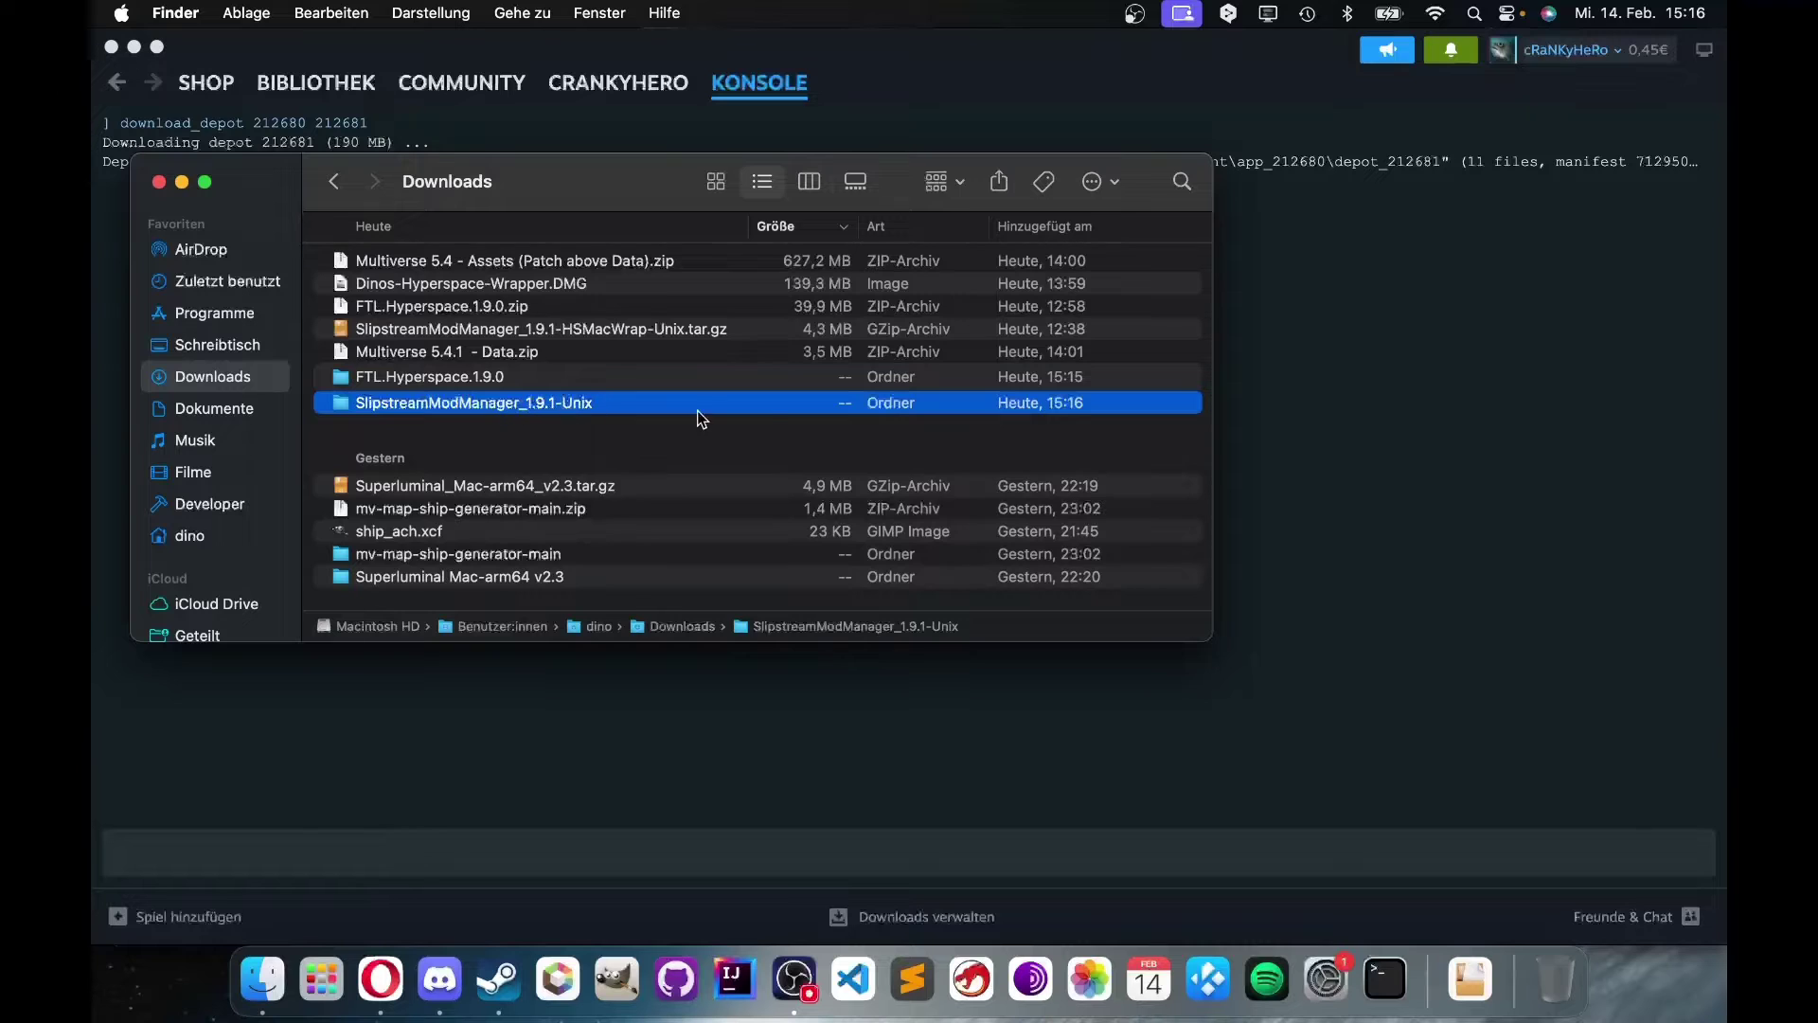
double_click(584, 402)
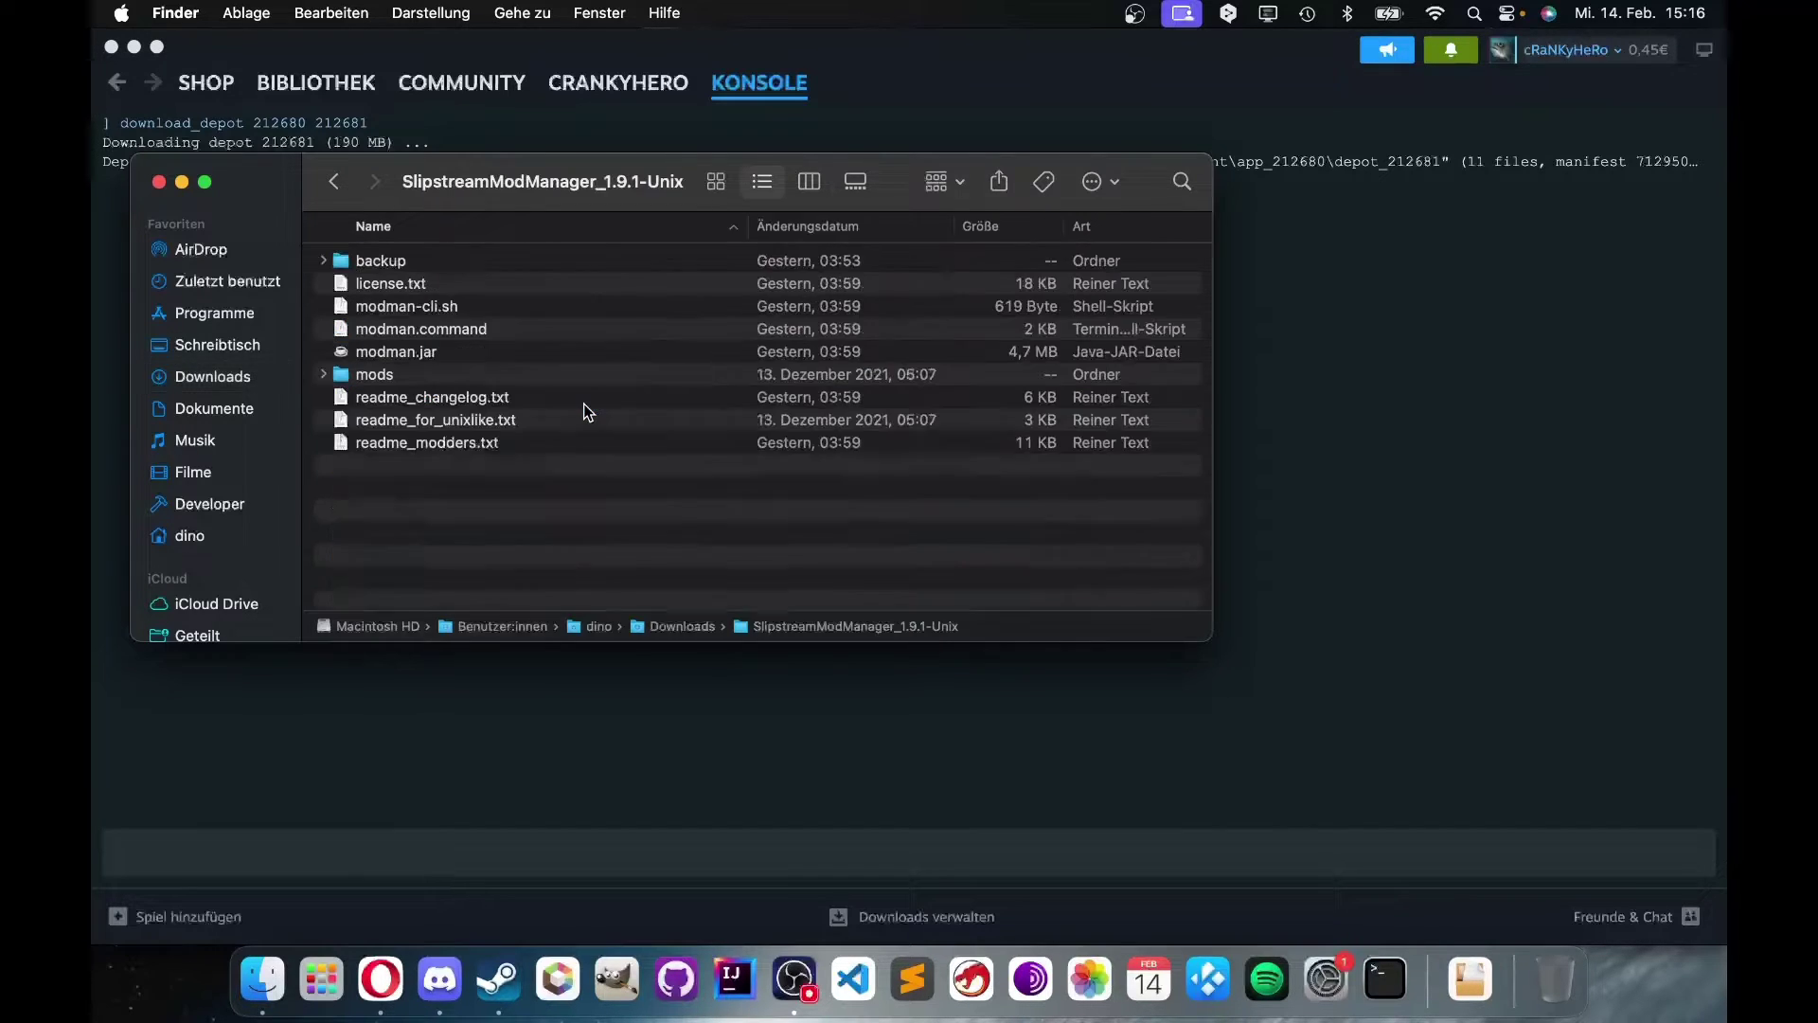
left_click(368, 379)
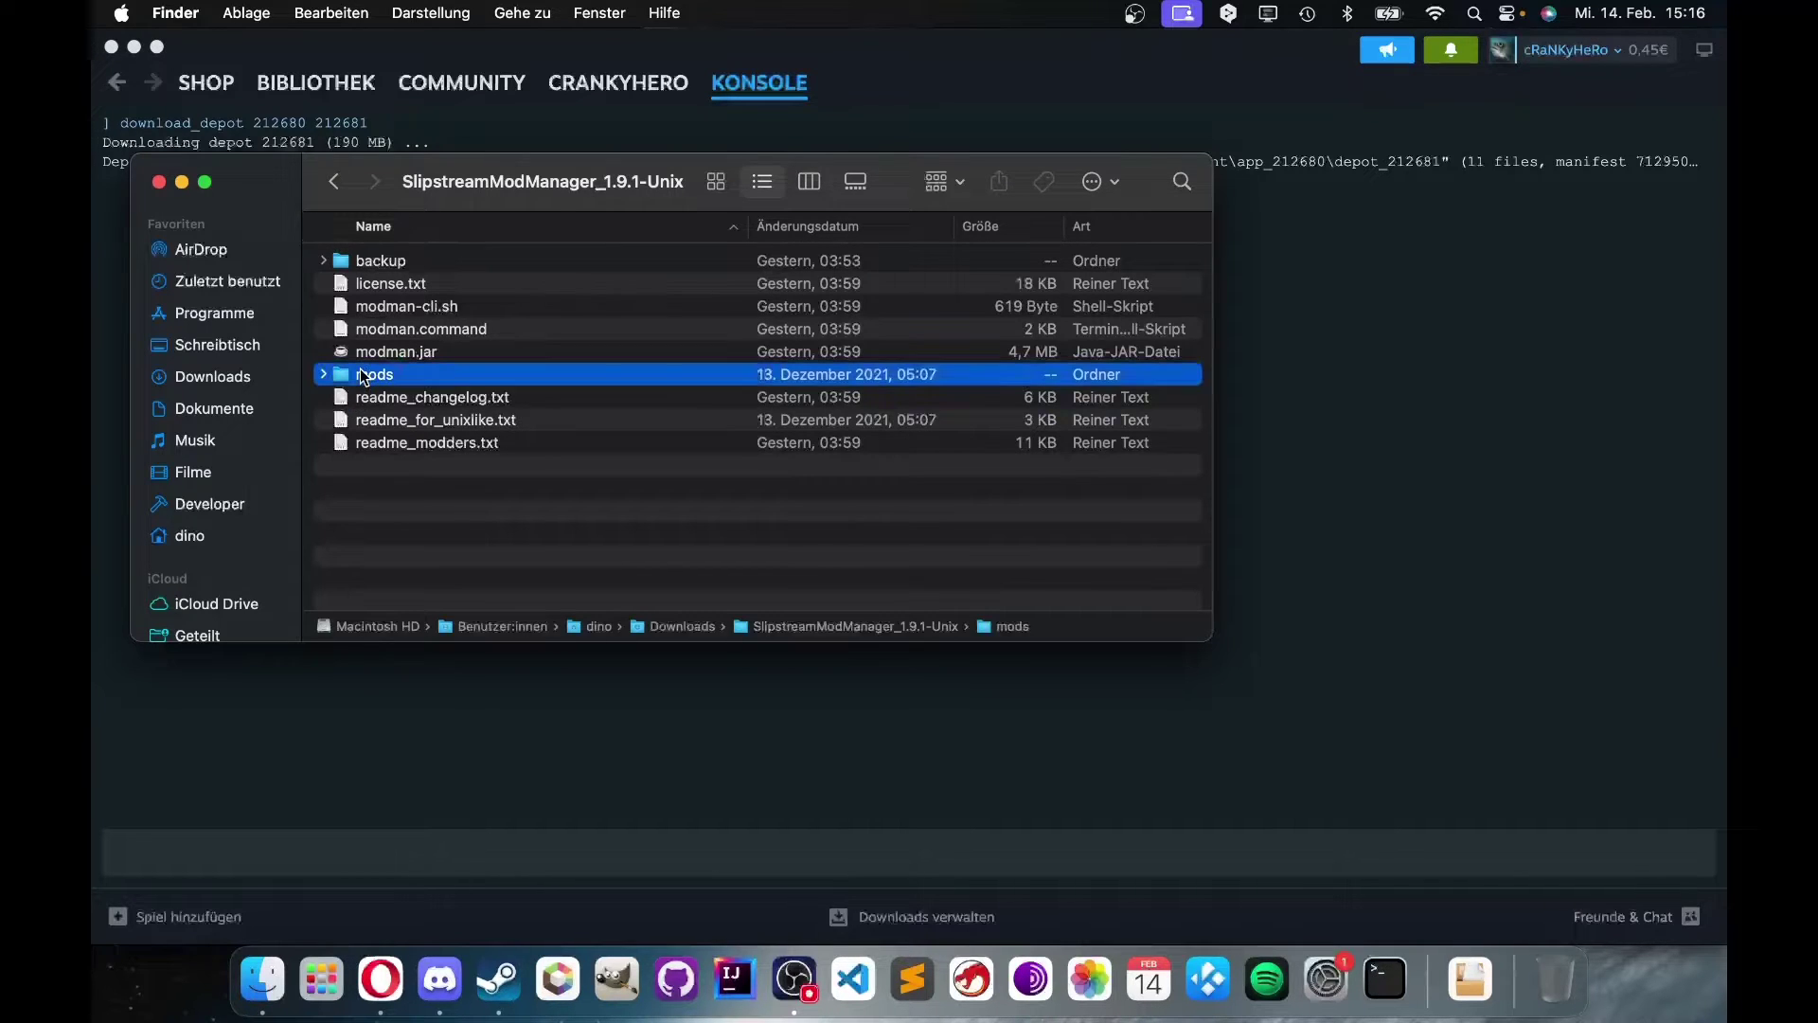
double_click(445, 376)
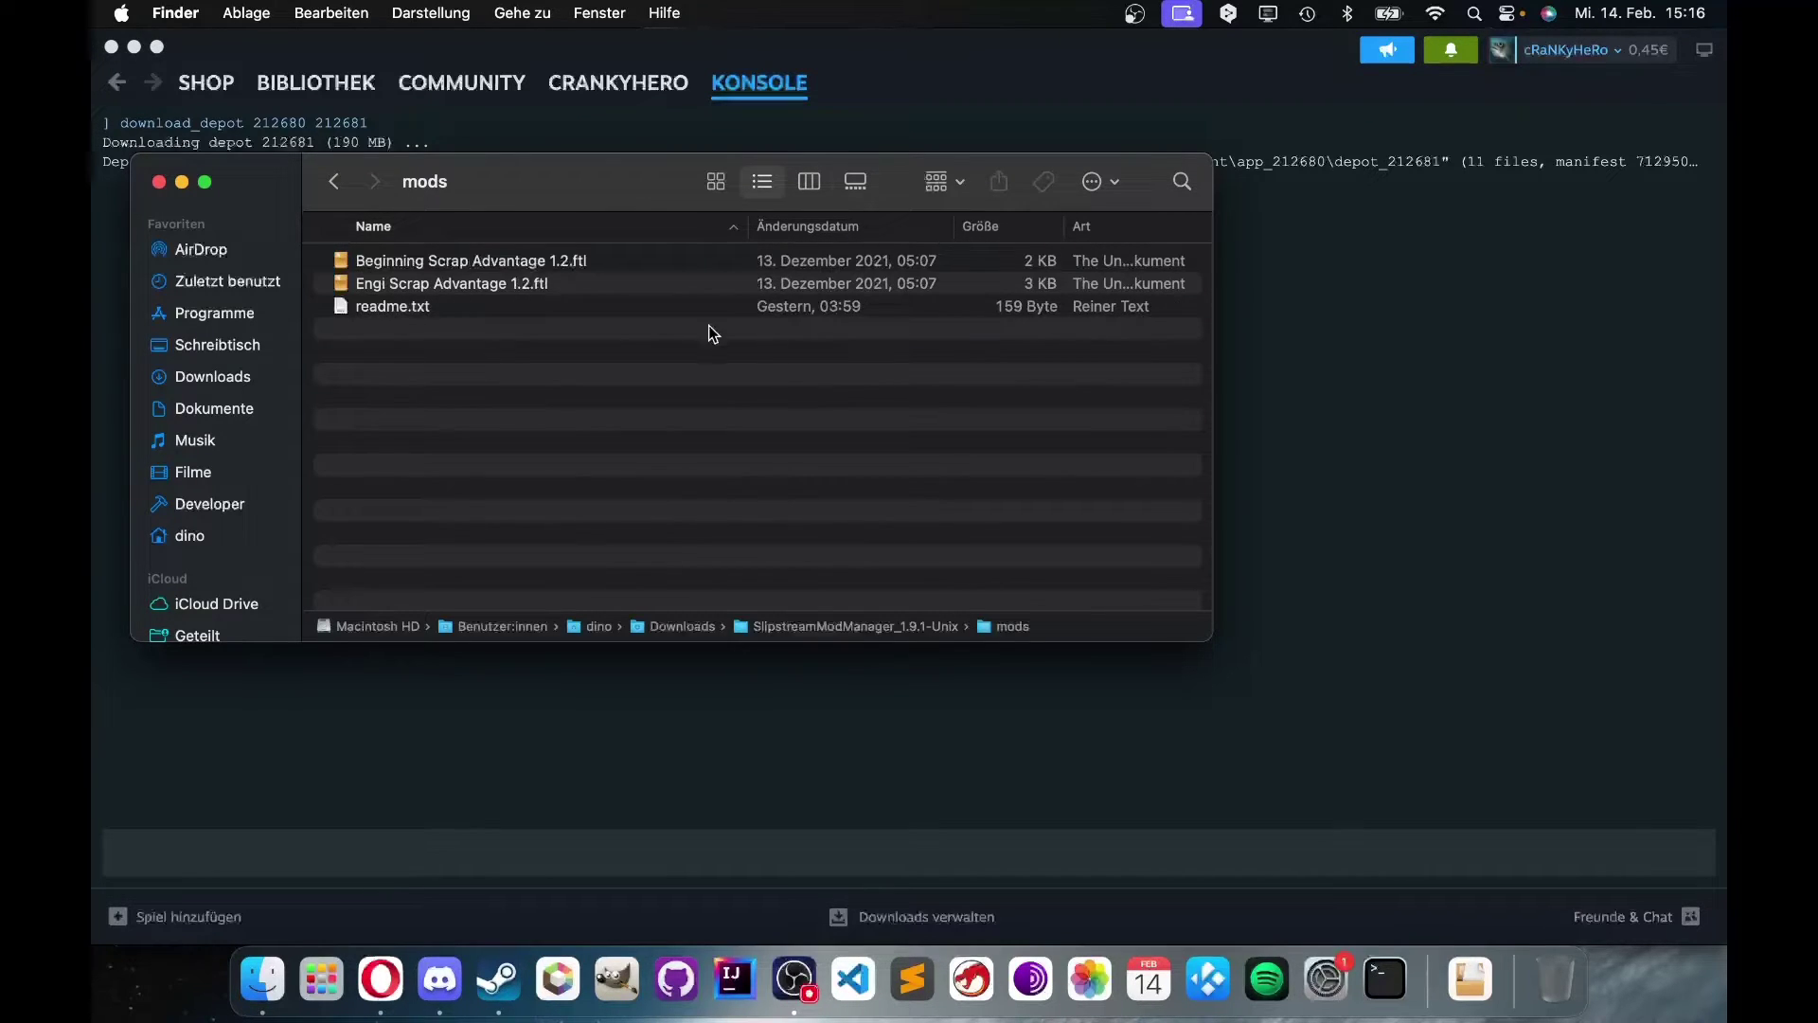
- Trash the two .ftl mods and readme.txt, then empty the Trash
left_click_drag(585, 441, 1558, 956)
right_click(1558, 956)
left_click(1621, 866)
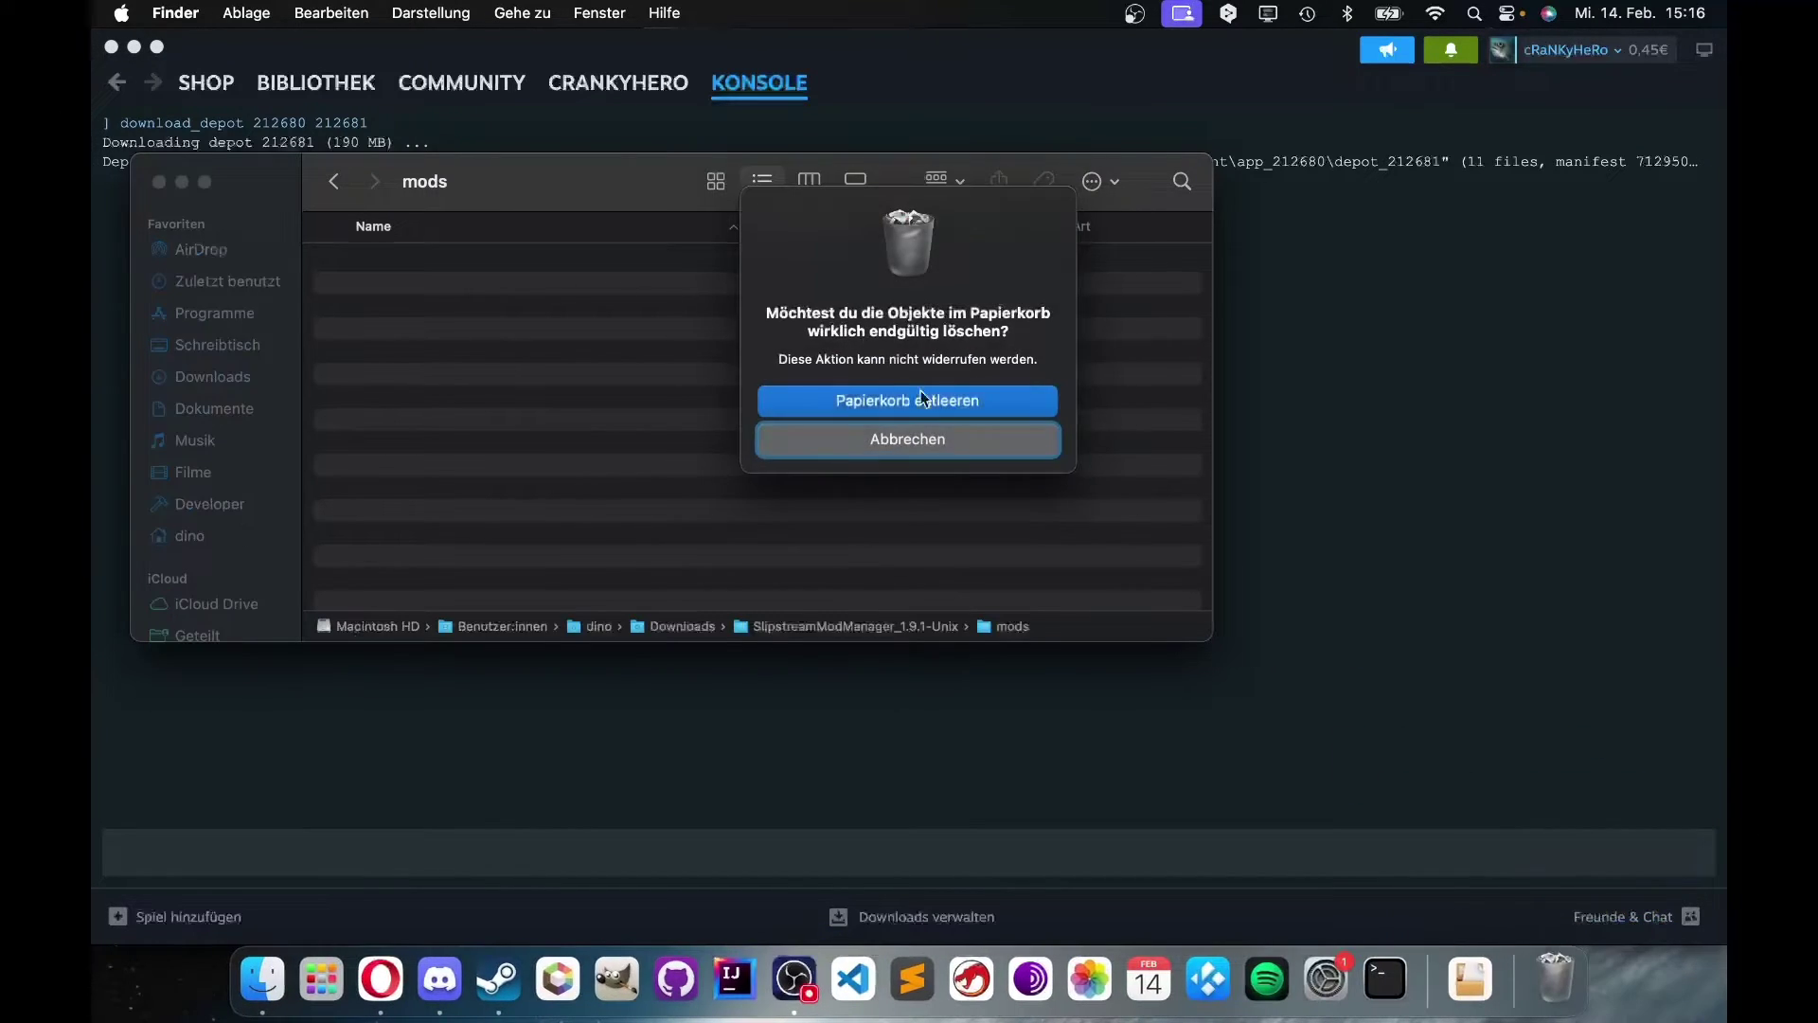
- Empty the trash and arrange the Finder windows, switching one to Downloads
left_click(911, 400)
left_click_drag(470, 187, 738, 197)
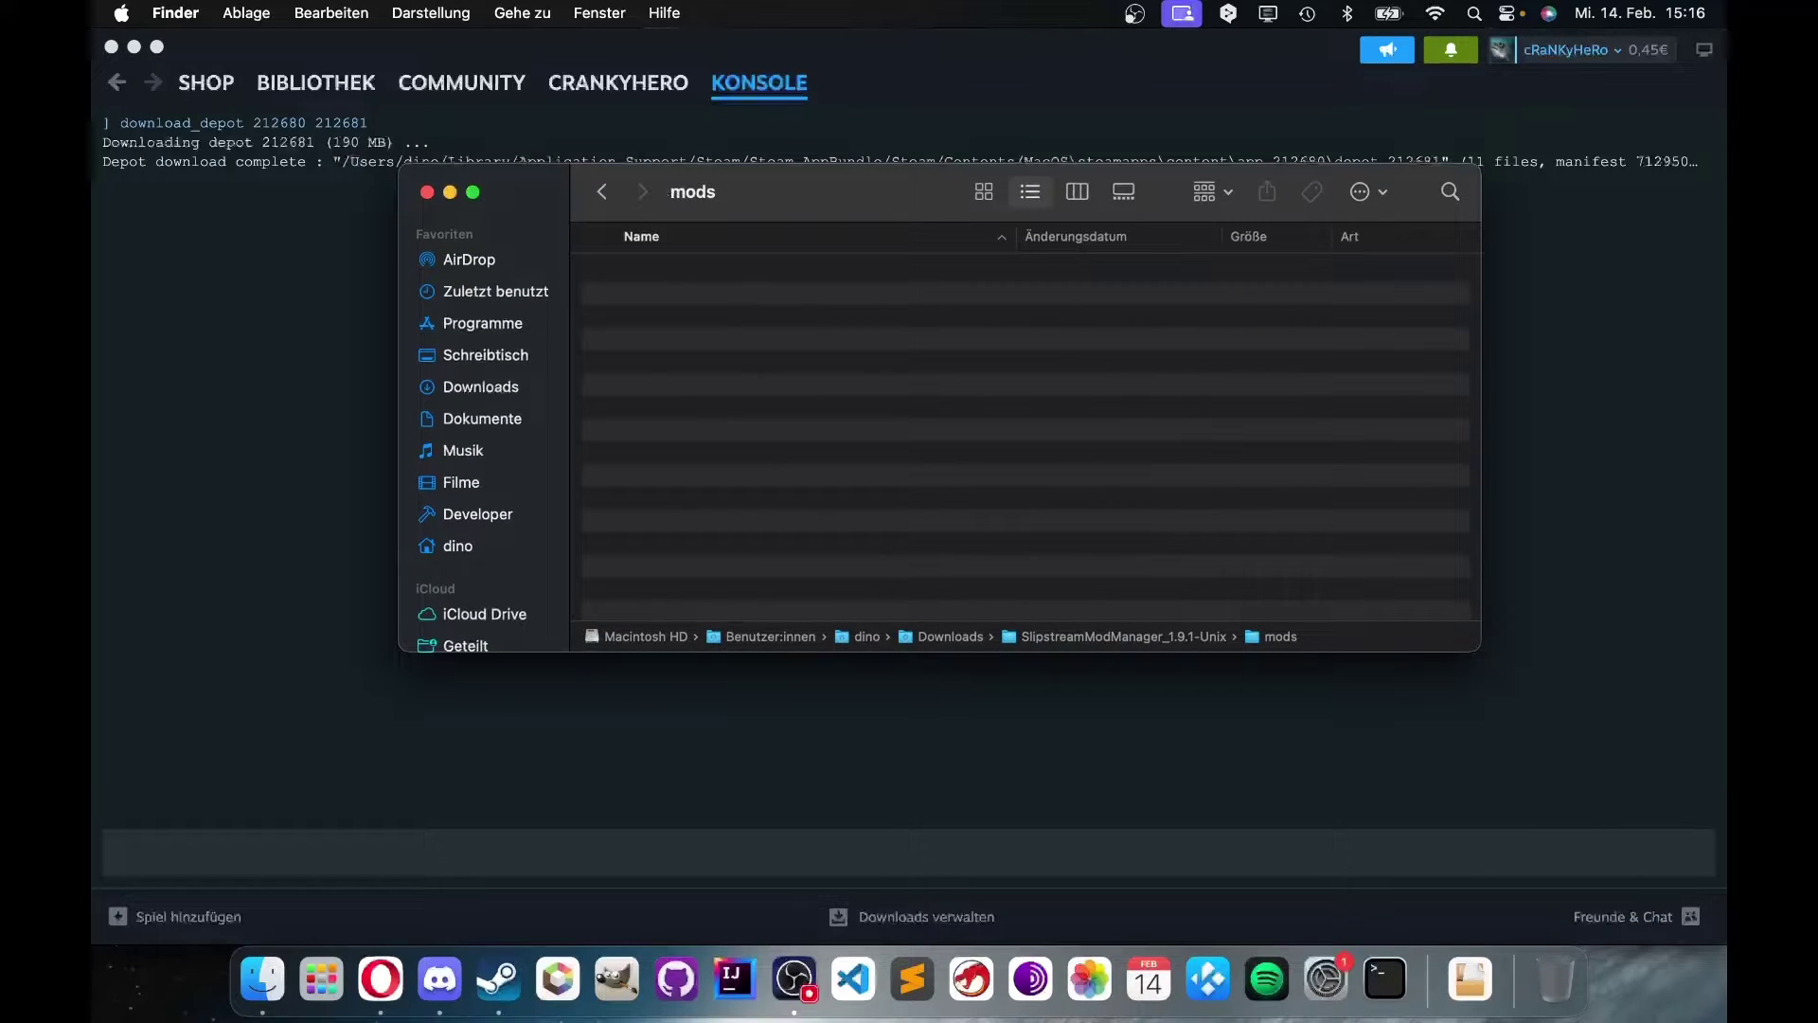
key("super+grave")
left_click_drag(623, 231, 1245, 267)
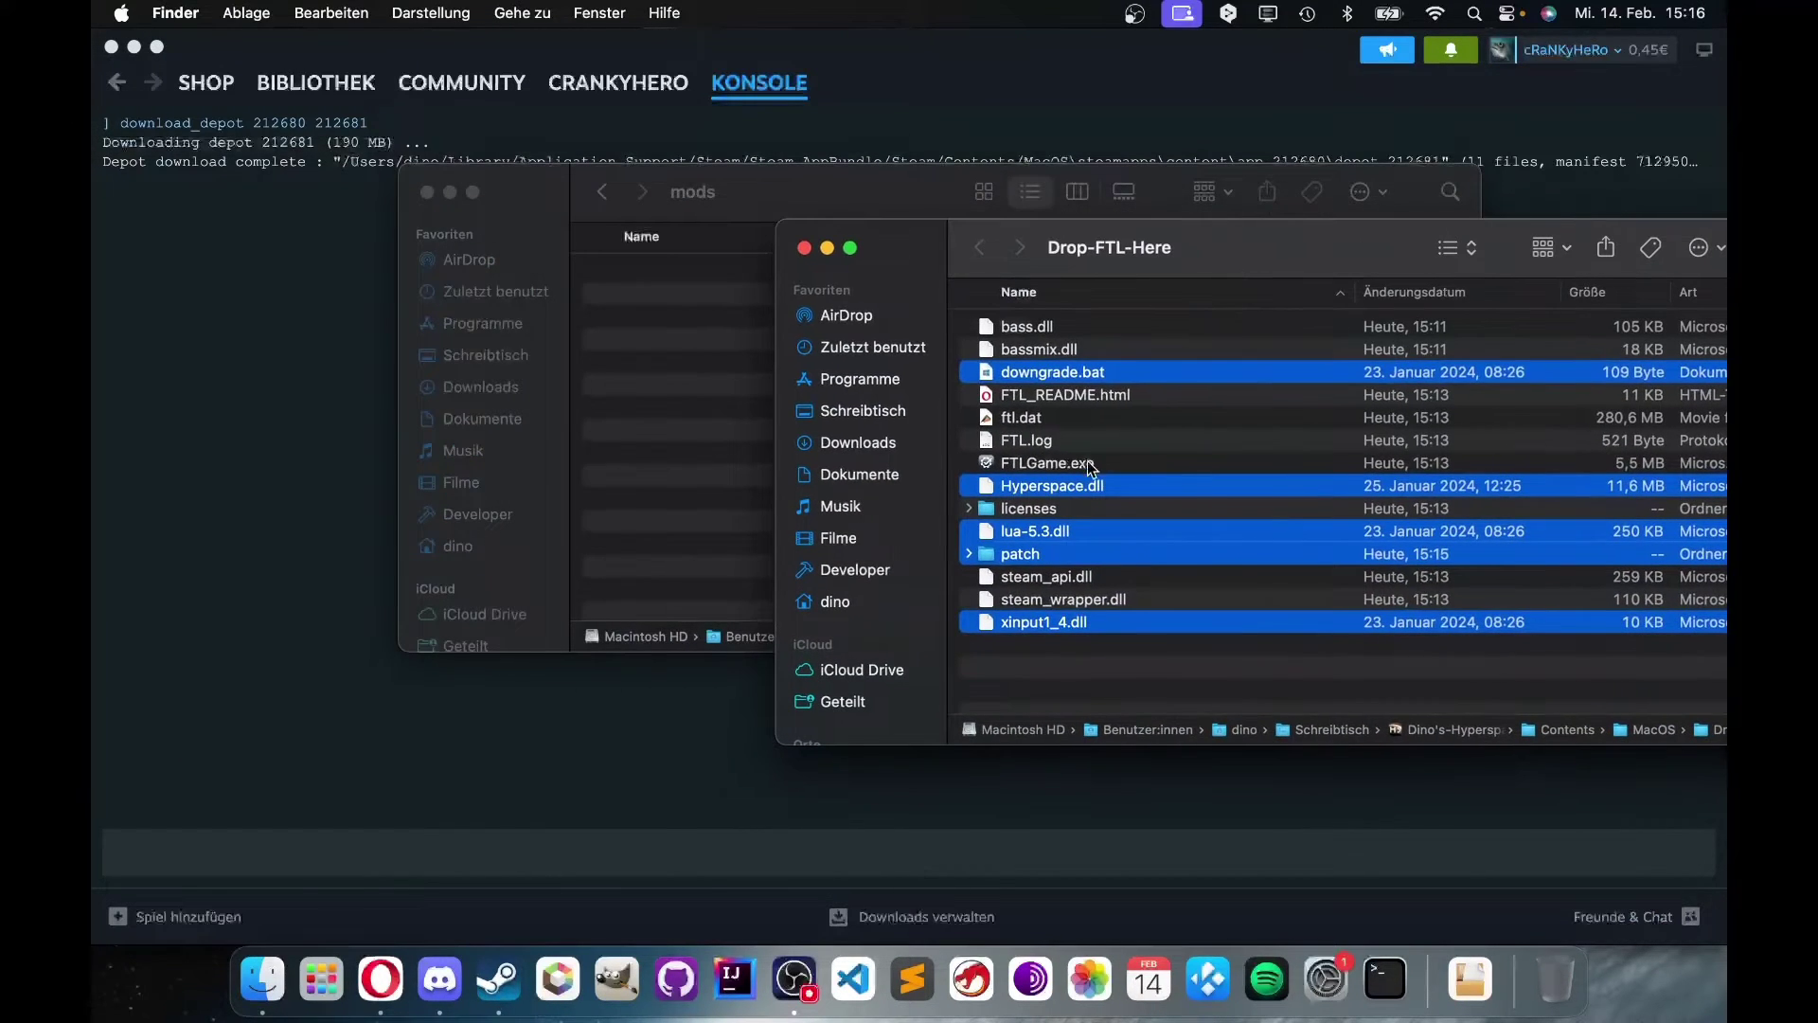
left_click(833, 410)
left_click(833, 442)
left_click_drag(1118, 254, 999, 219)
- Open FTL.Hyperspace.1.9.0 and move Hyperspace.ftl into the Slipstream mods folder
left_click(933, 424)
left_click(925, 406)
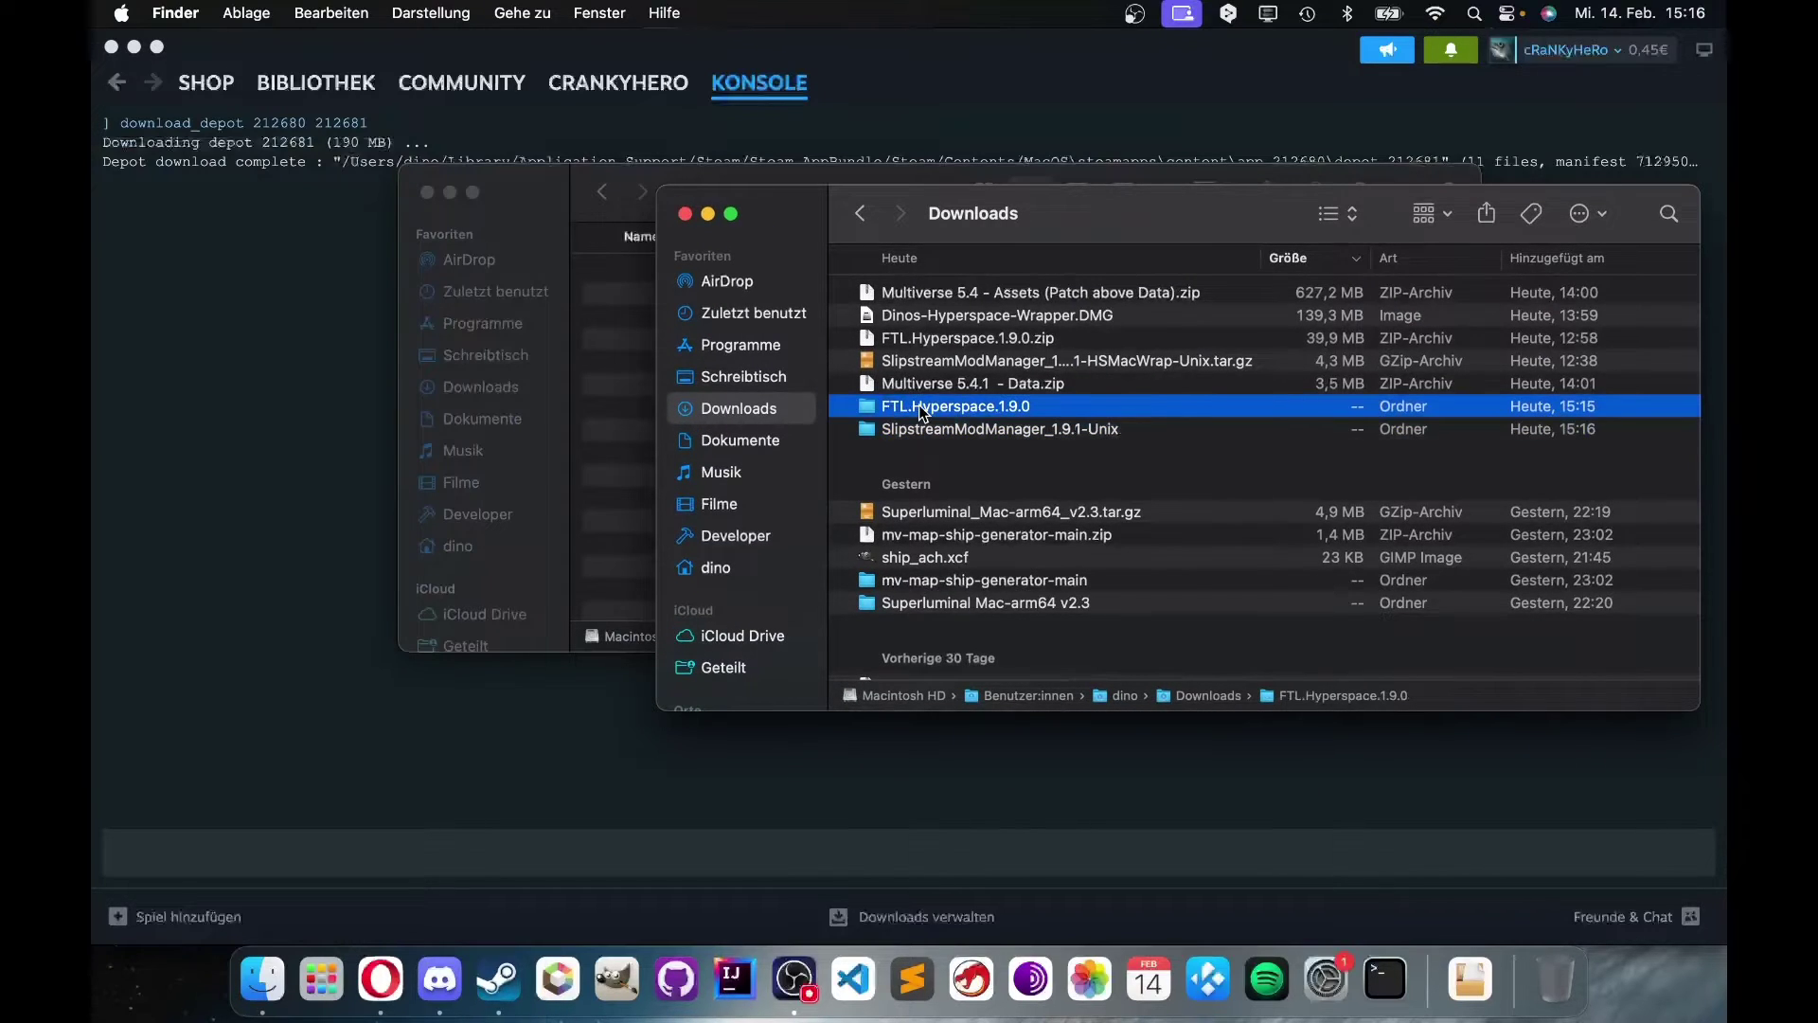
double_click(918, 406)
left_click_drag(985, 214, 1371, 315)
left_click_drag(1325, 405, 749, 362)
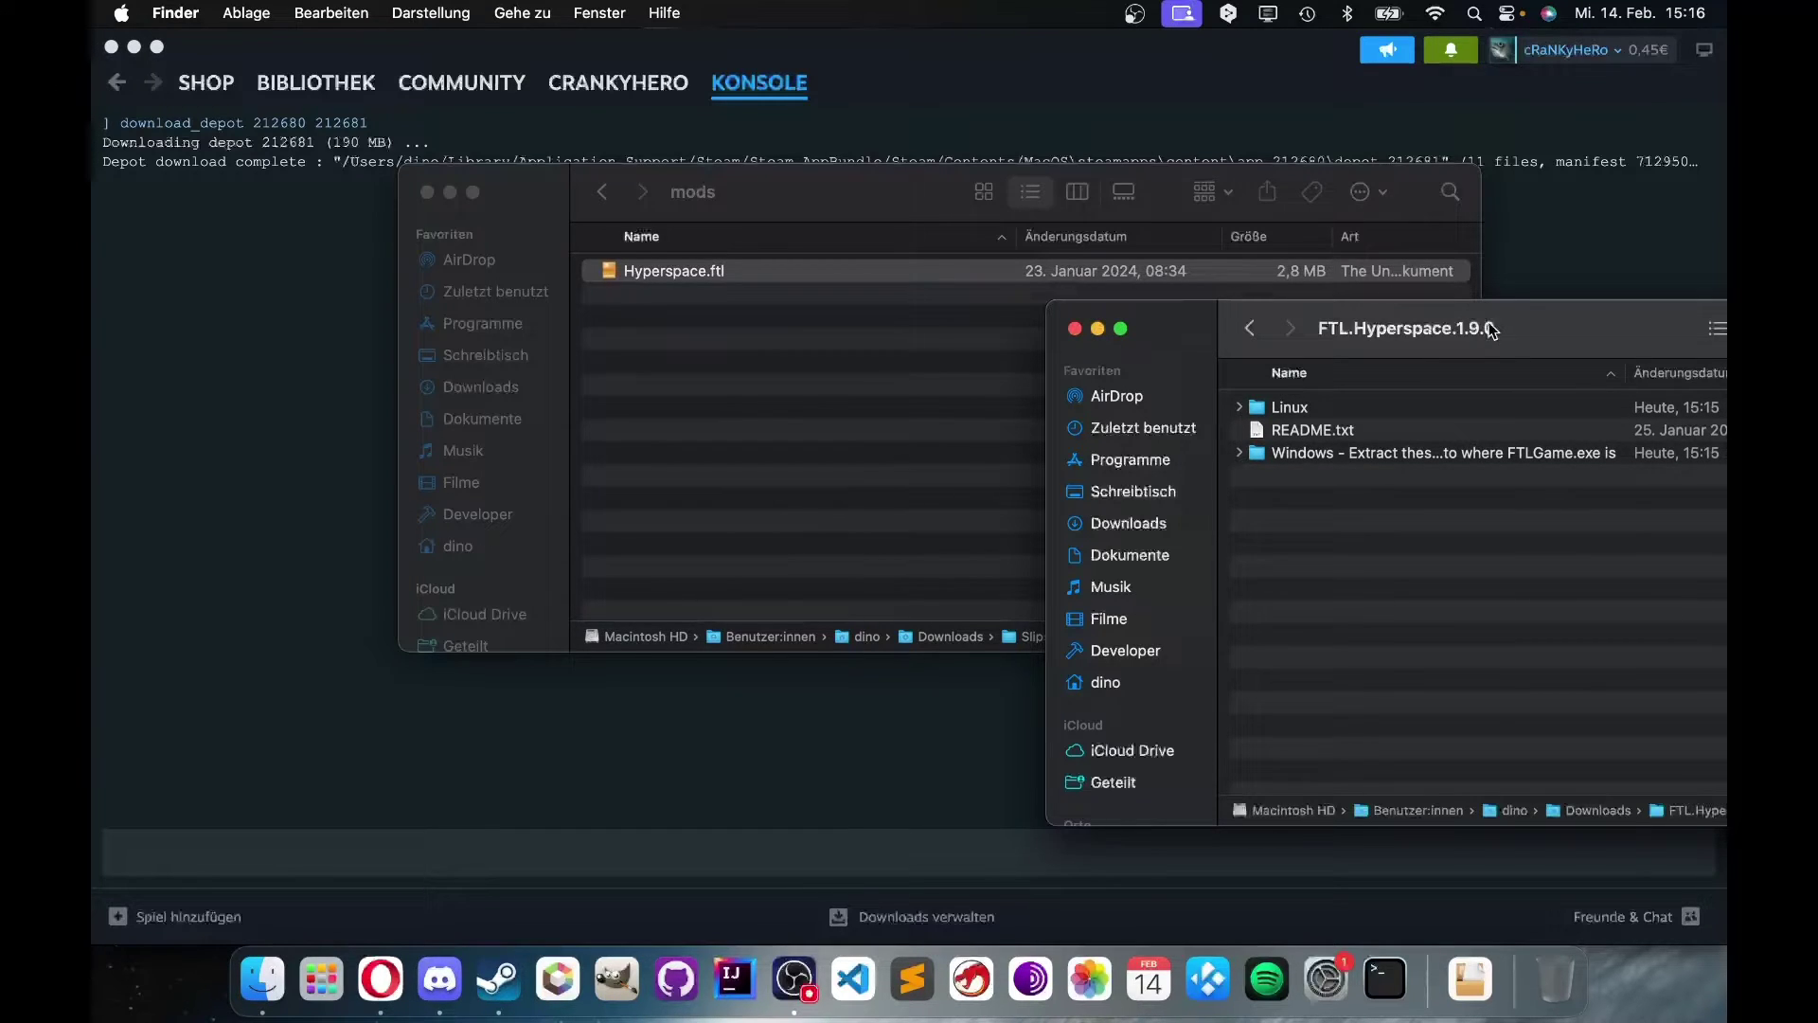
left_click_drag(1494, 327, 710, 308)
left_click(366, 297)
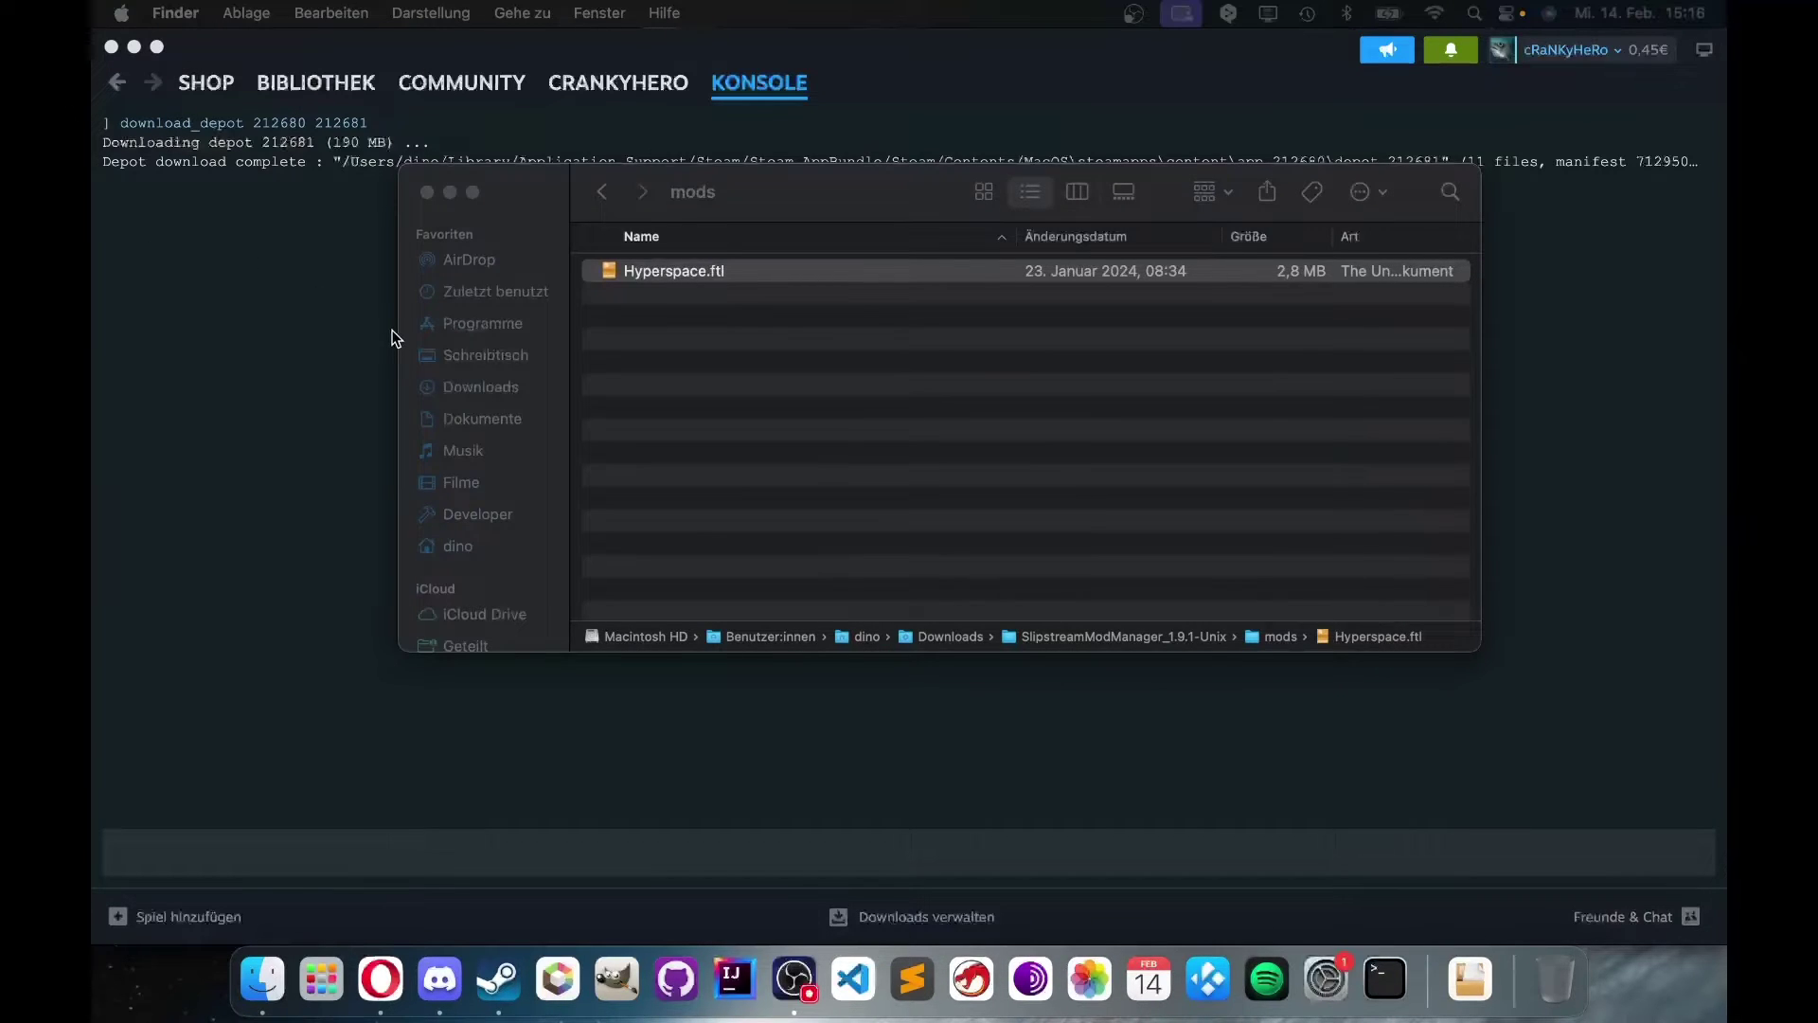
- Return to the Dinos-Hyperspace-Wrapper GitHub README in Opera and scroll to its mods section
left_click(380, 975)
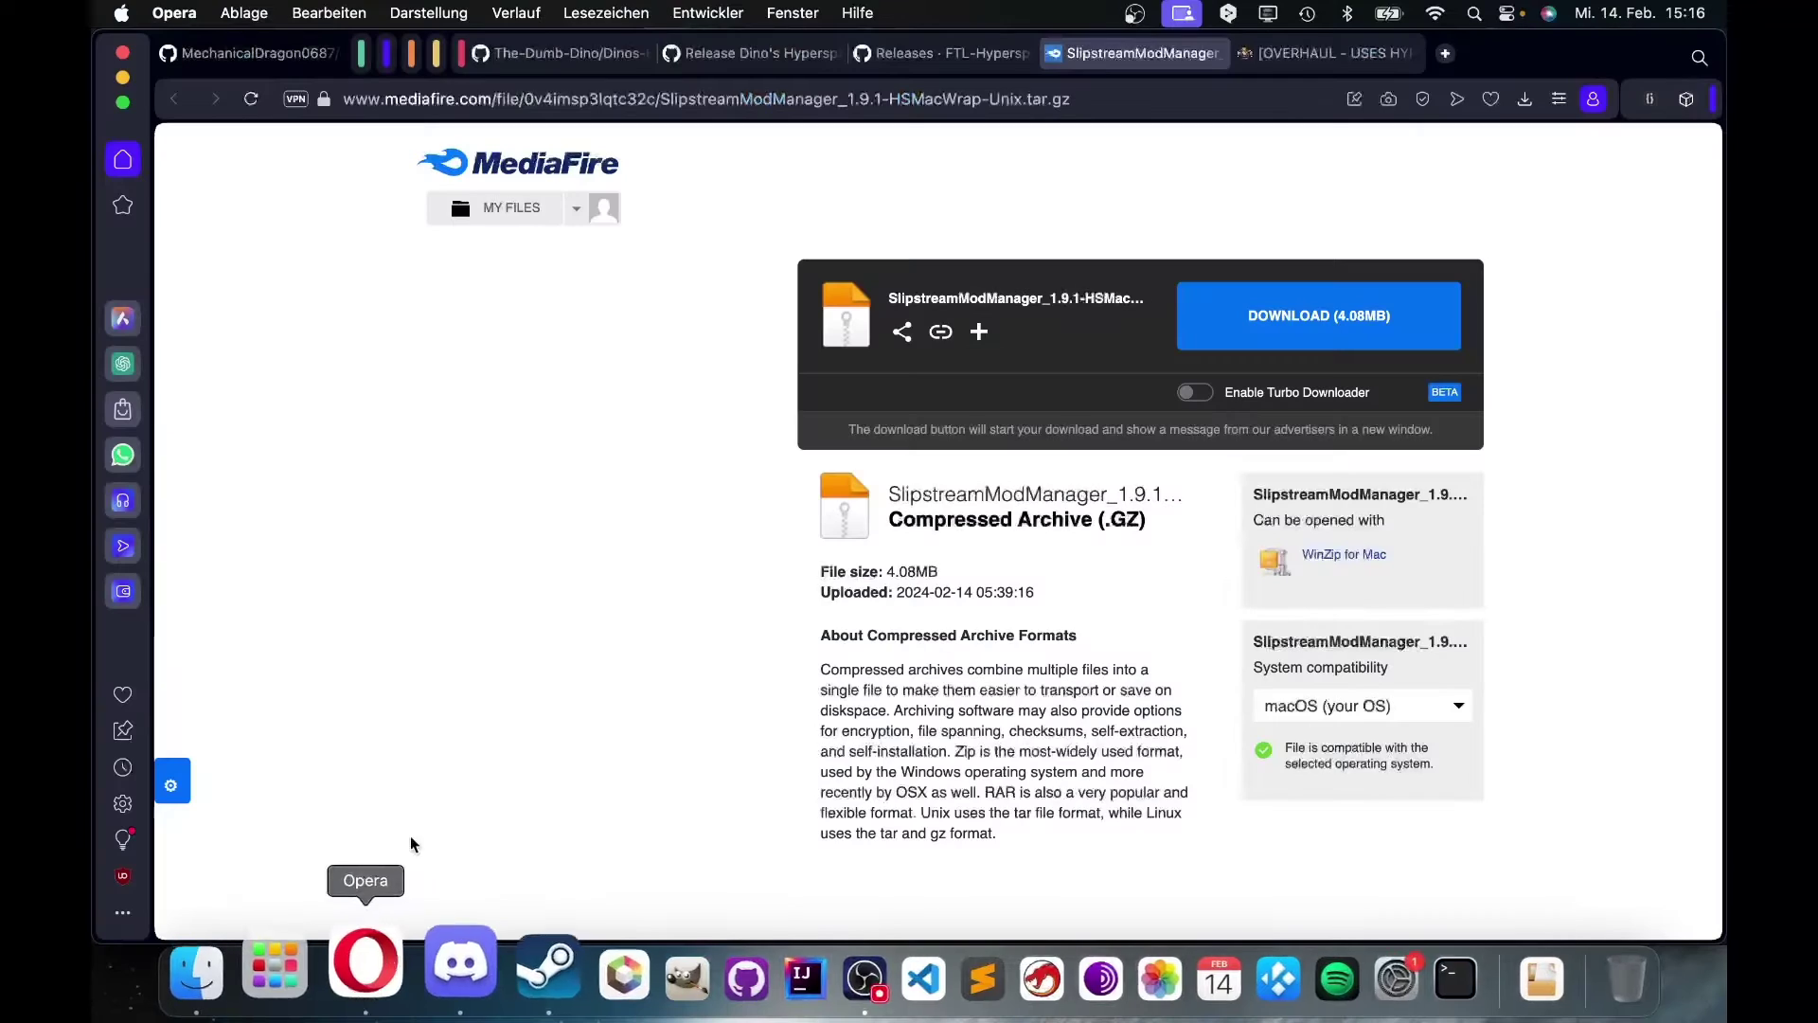
left_click(581, 63)
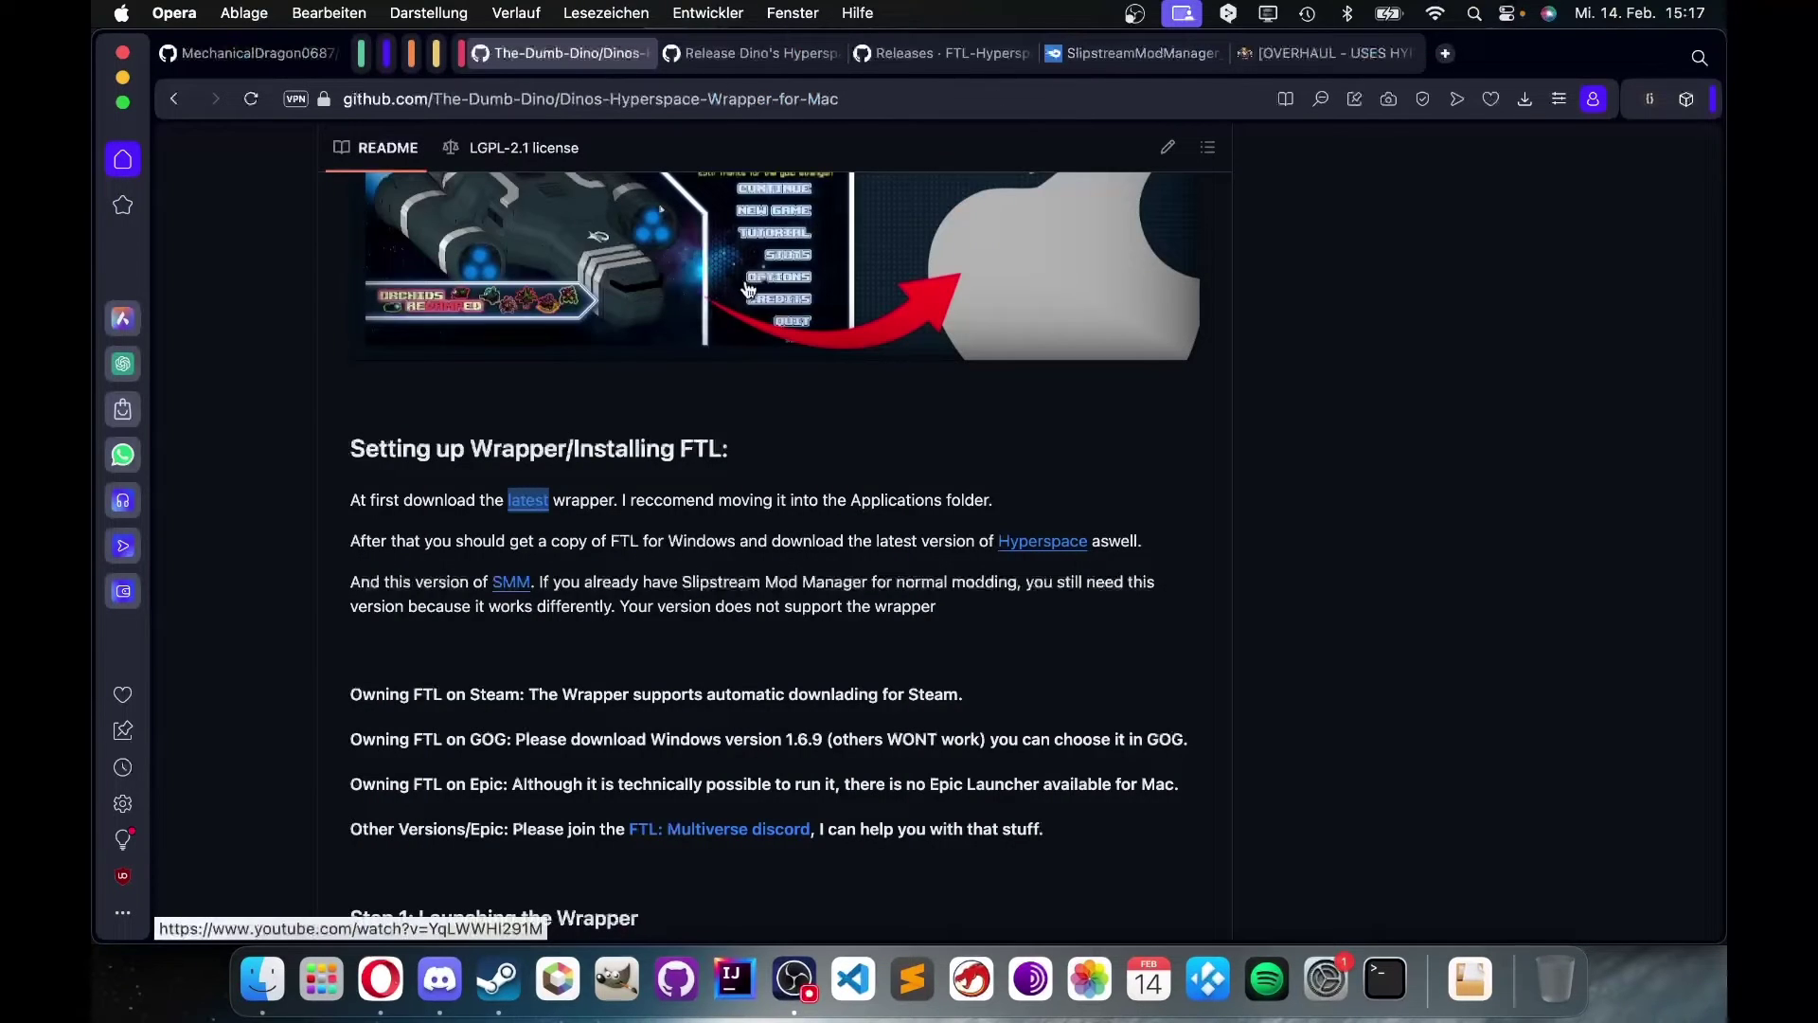
scroll(747, 290, "down", 15)
scroll(747, 290, "down", 20)
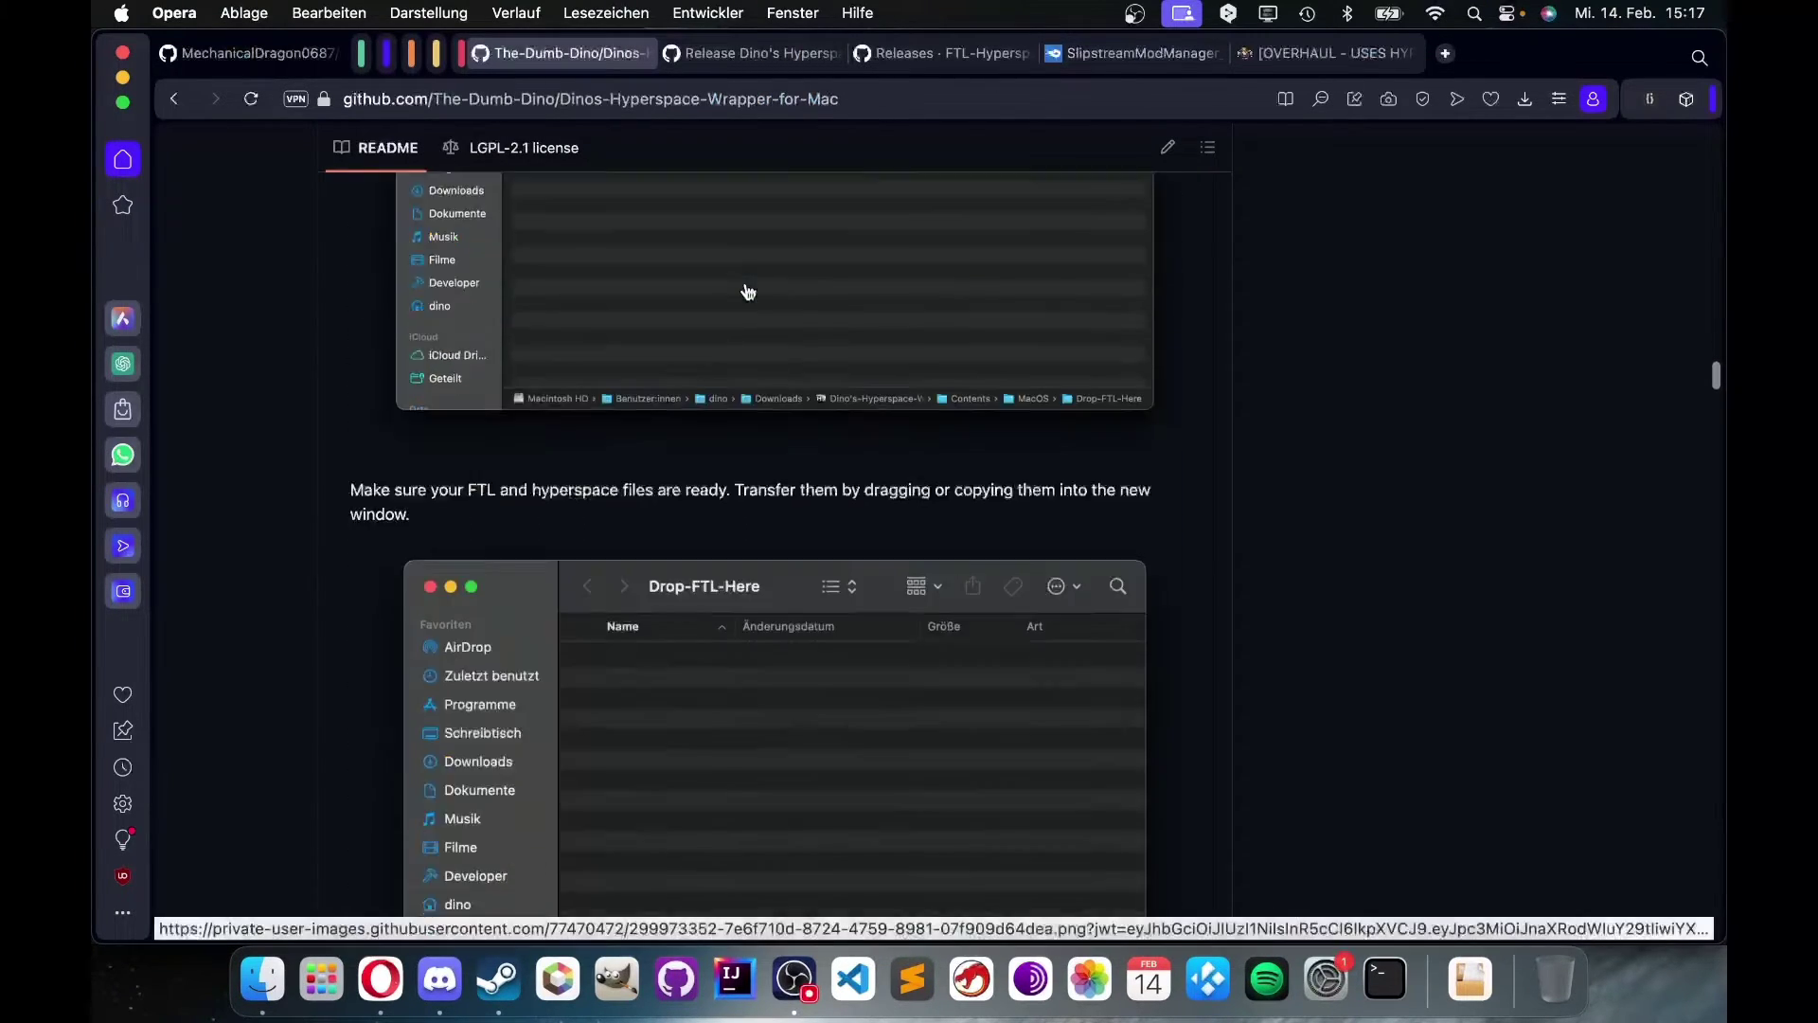
scroll(750, 289, "down", 12)
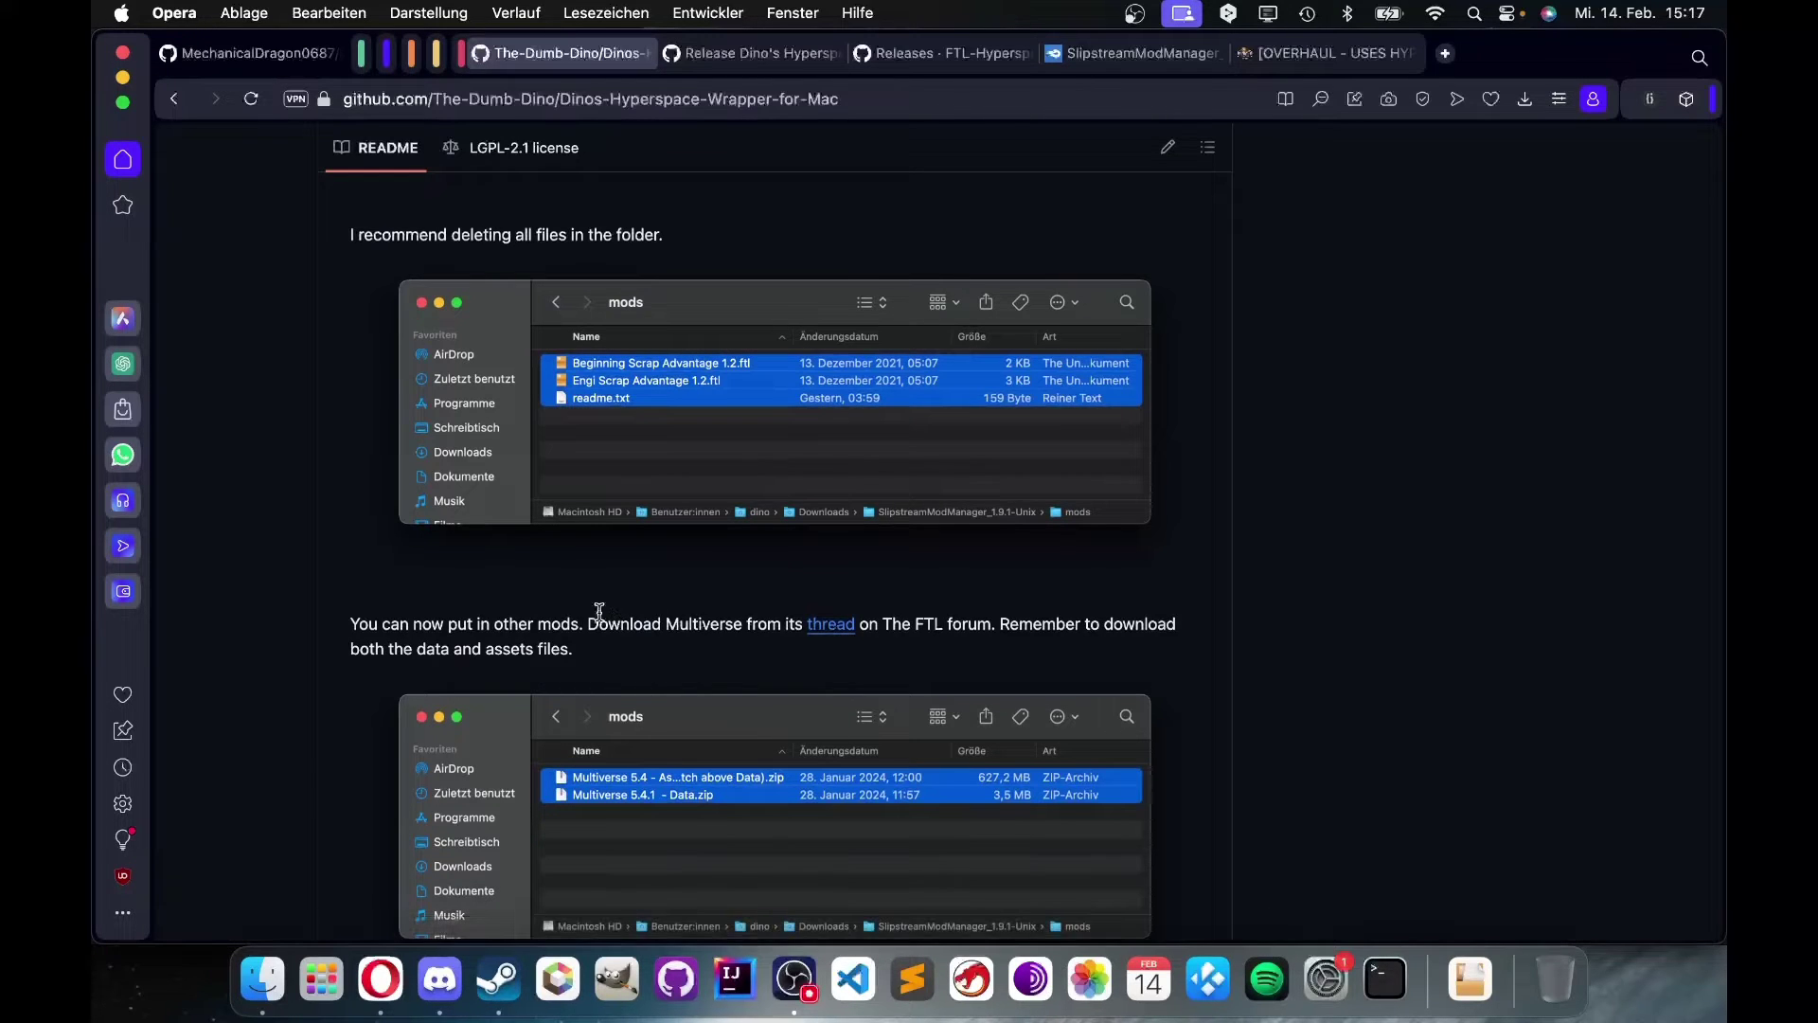
scroll(824, 663, "up", 2)
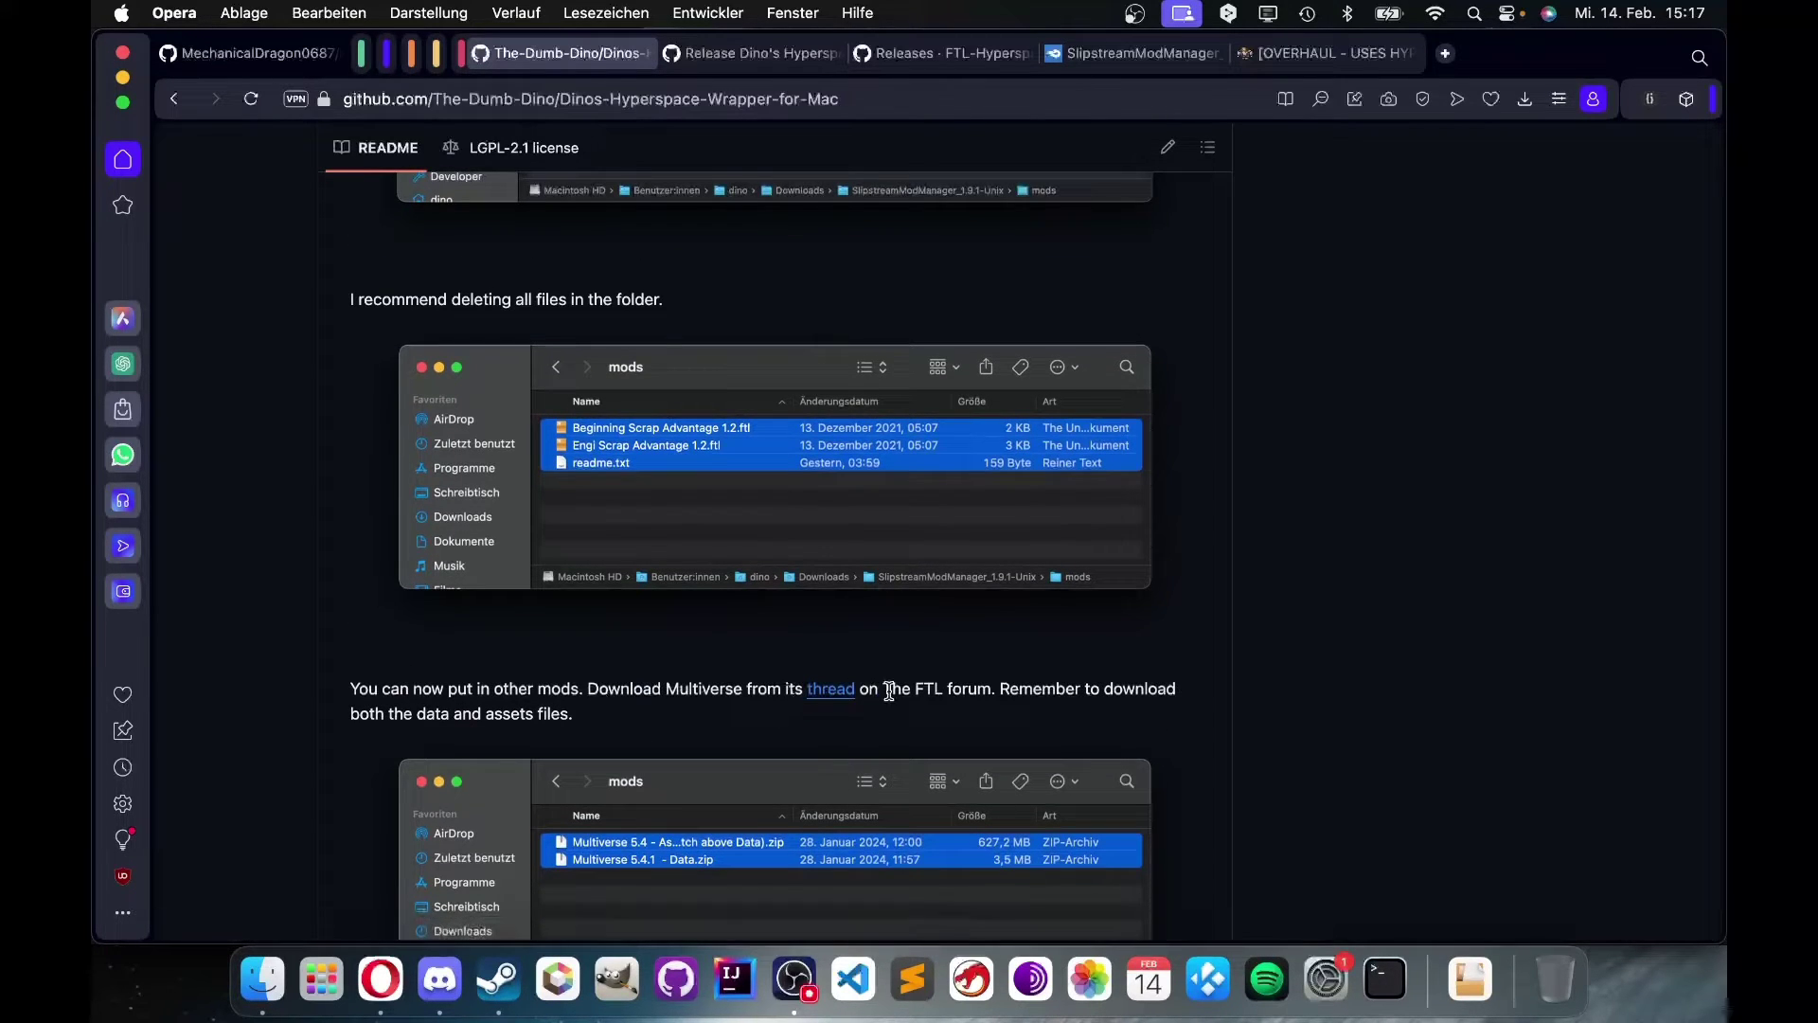
- Open the Multiverse forum thread and locate its DOWNLOAD RAW FILES section
left_click(1333, 52)
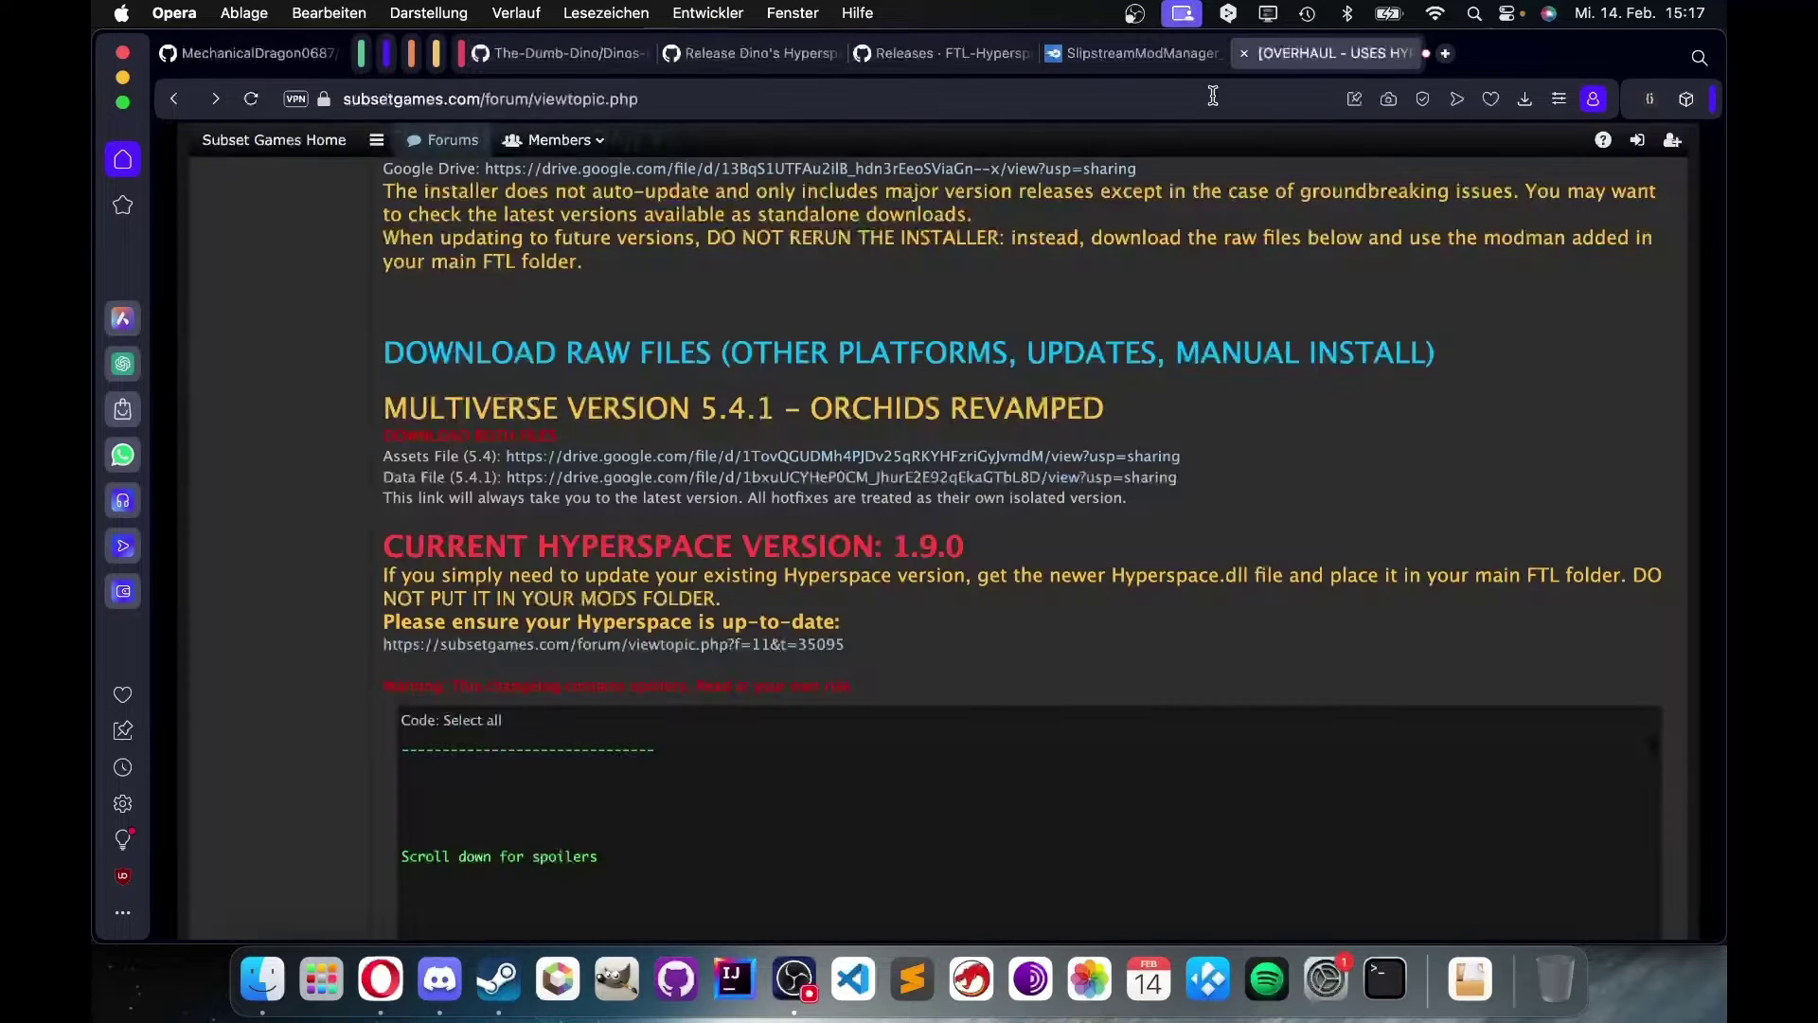
scroll(729, 460, "up", 2)
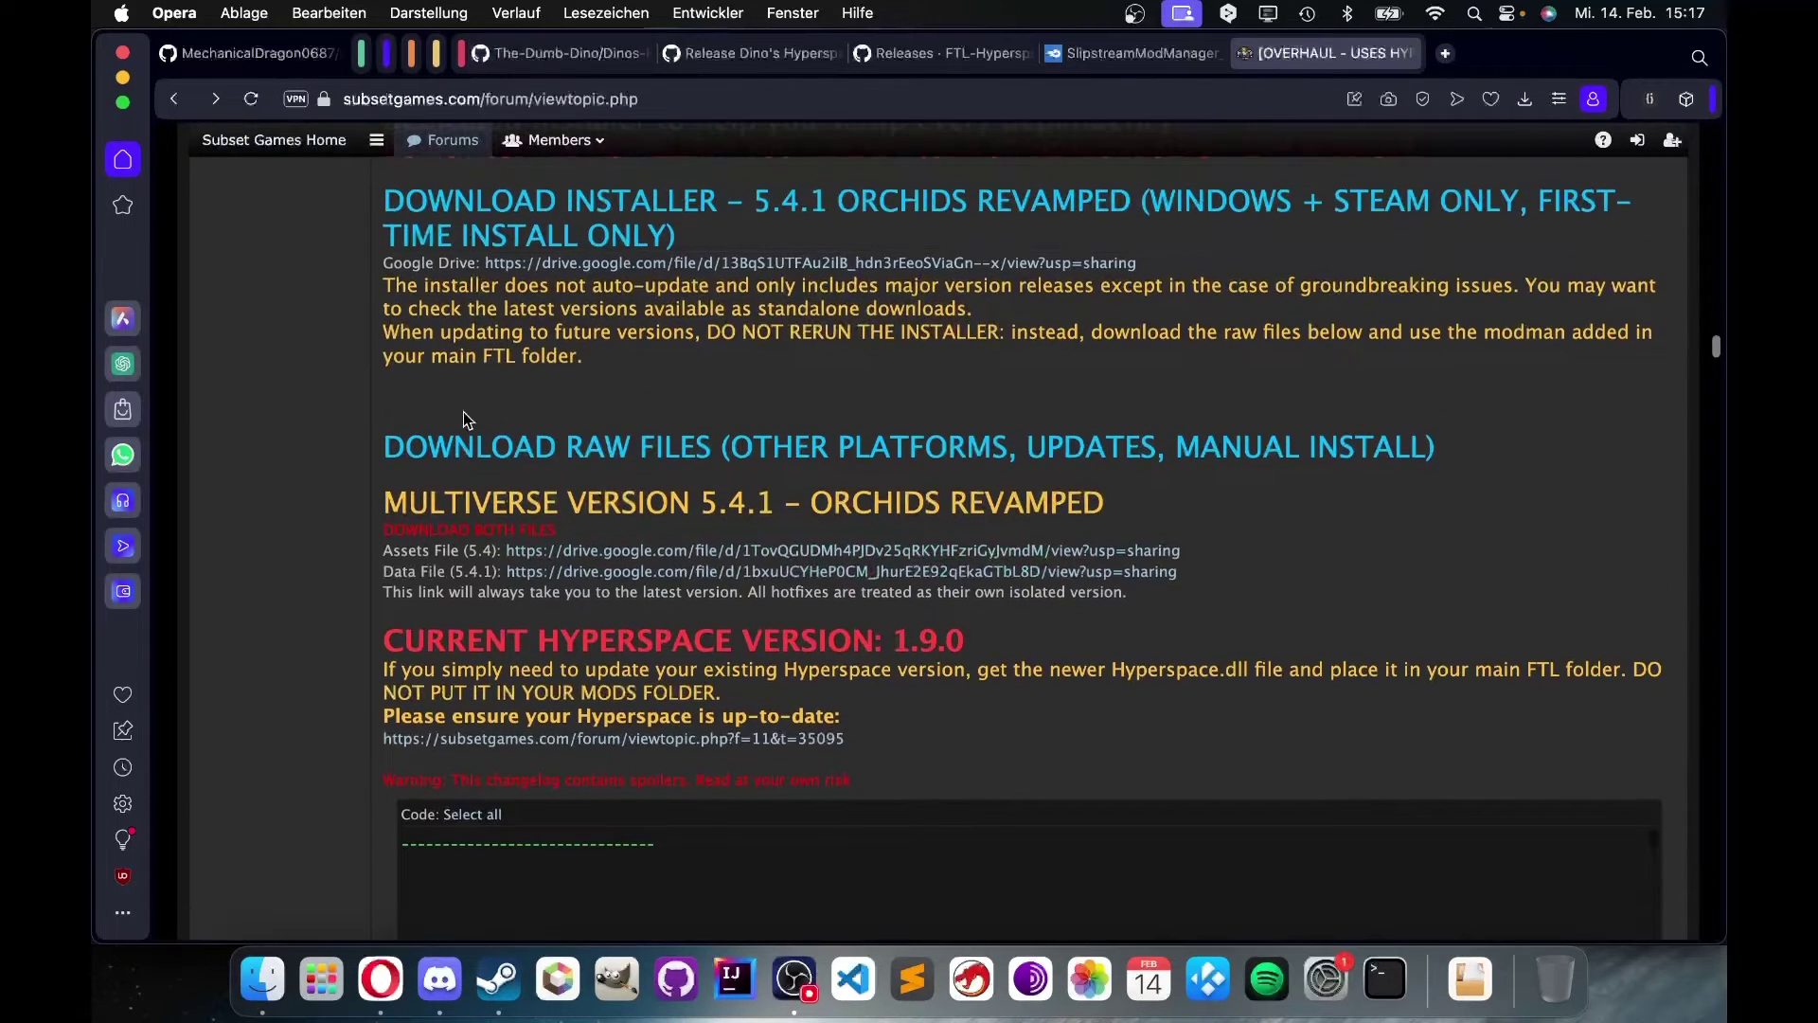
scroll(837, 512, "up", 2)
scroll(473, 326, "up", 7)
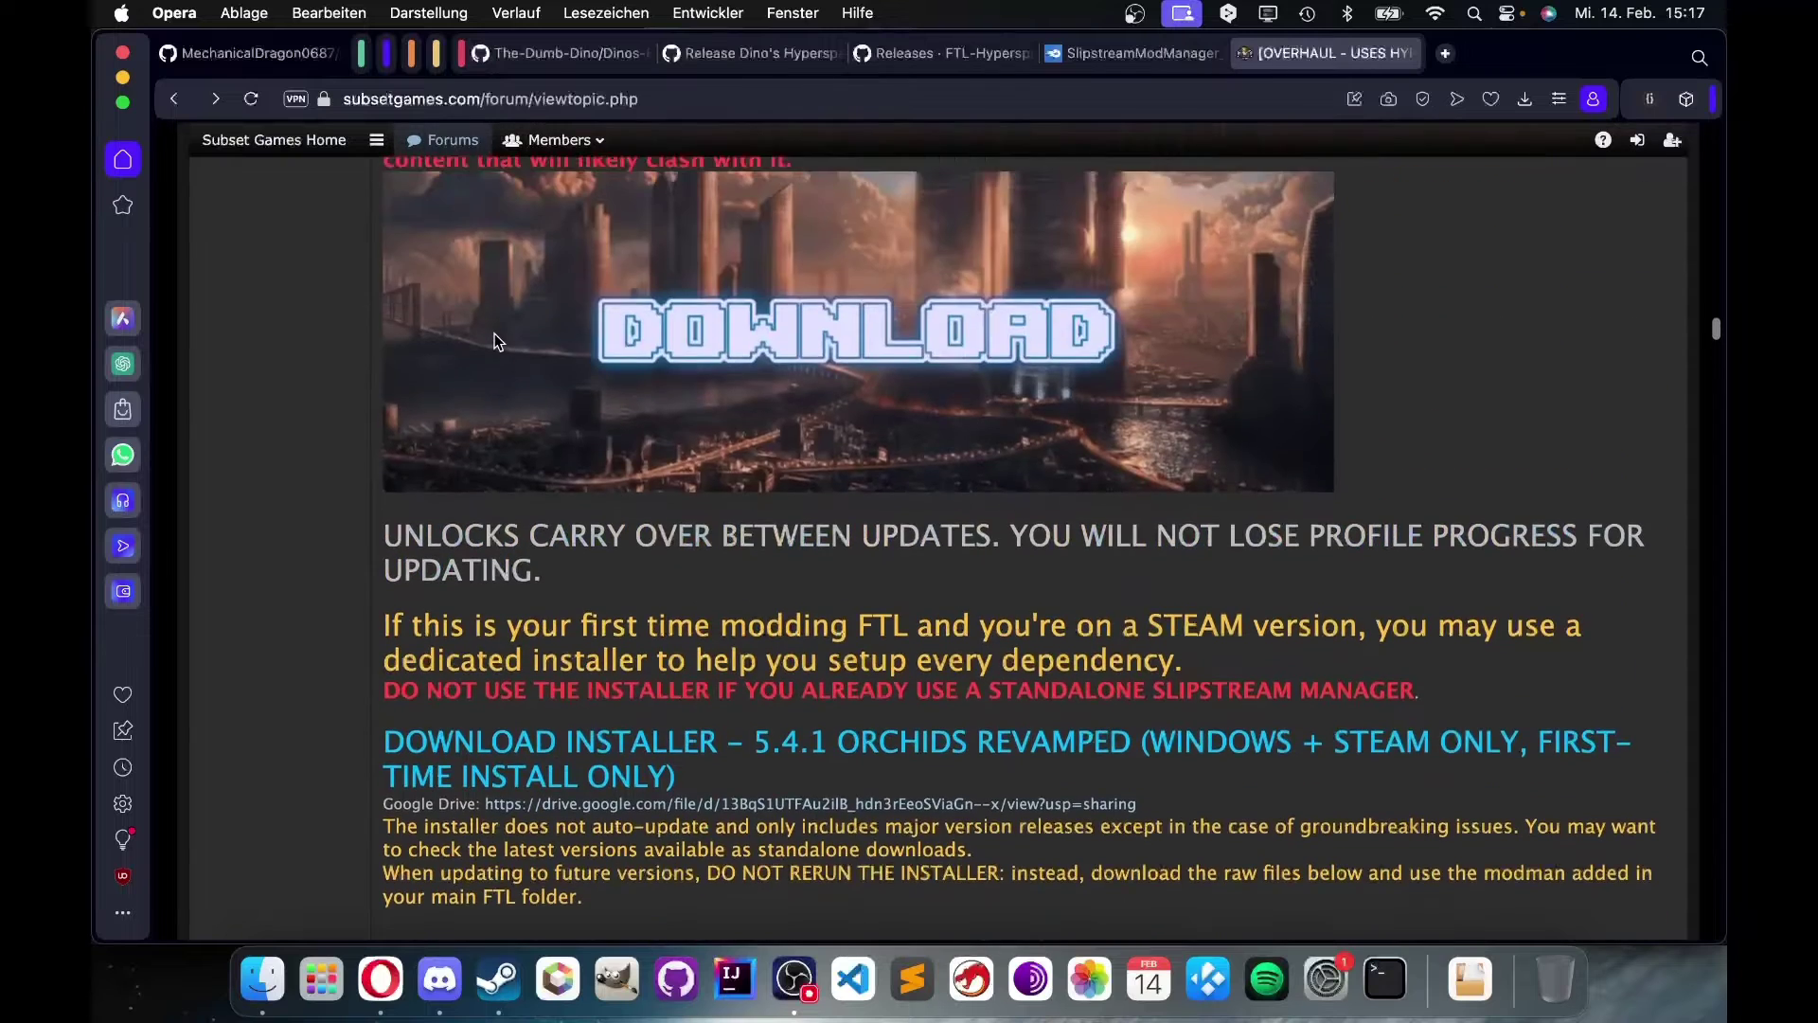
scroll(494, 333, "down", 8)
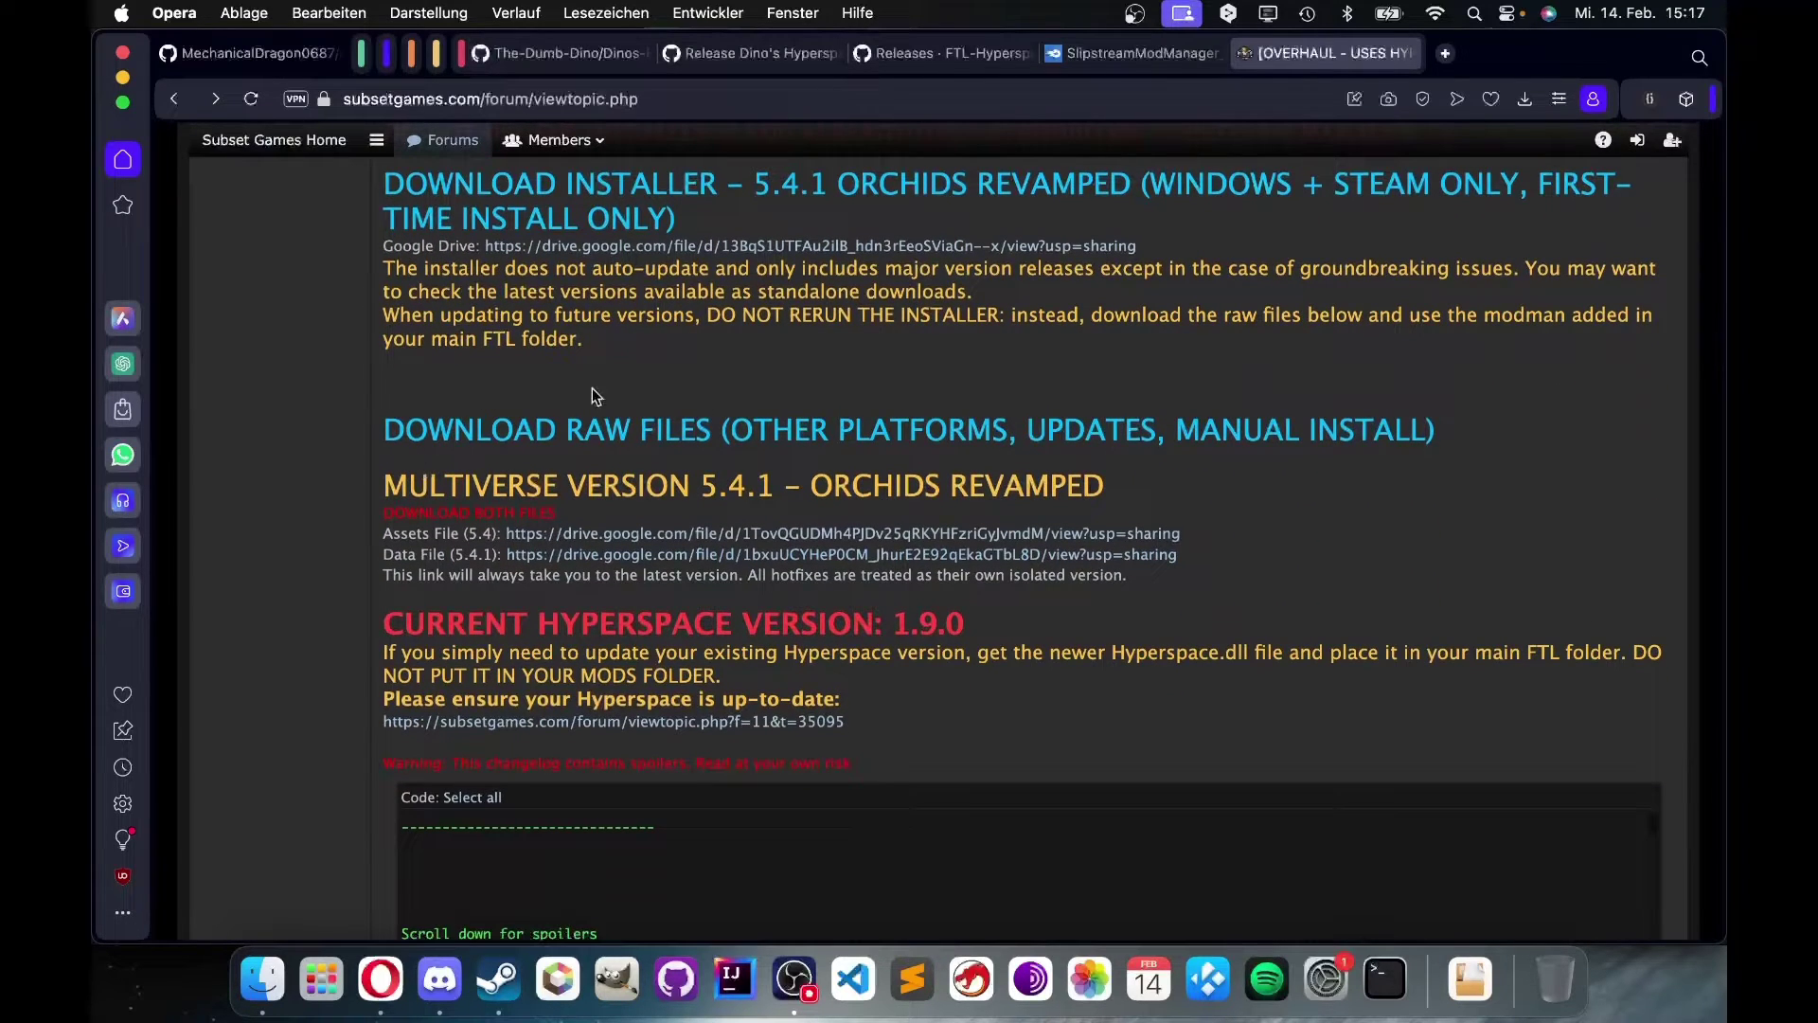
left_click_drag(385, 425, 680, 431)
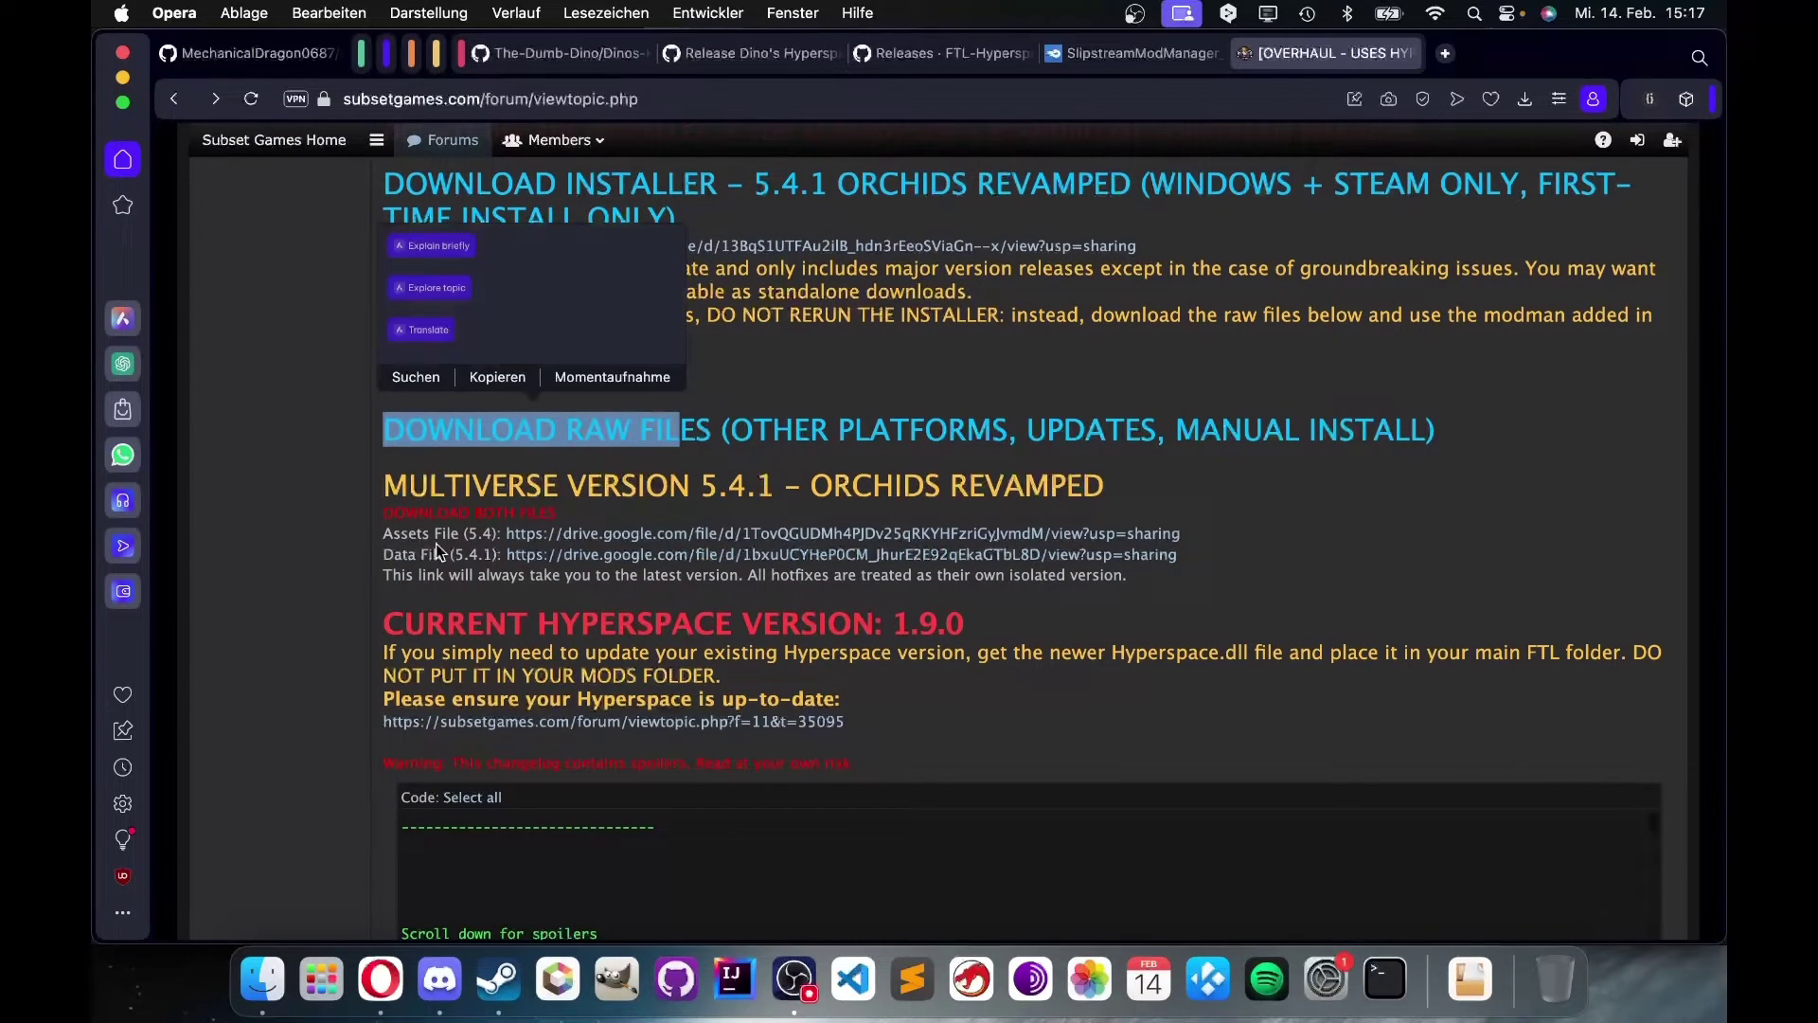
- Open the Multiverse 5.4 Assets and 5.4.1 Data file links in new tabs
right_click(568, 534)
left_click(679, 106)
right_click(572, 554)
left_click(625, 109)
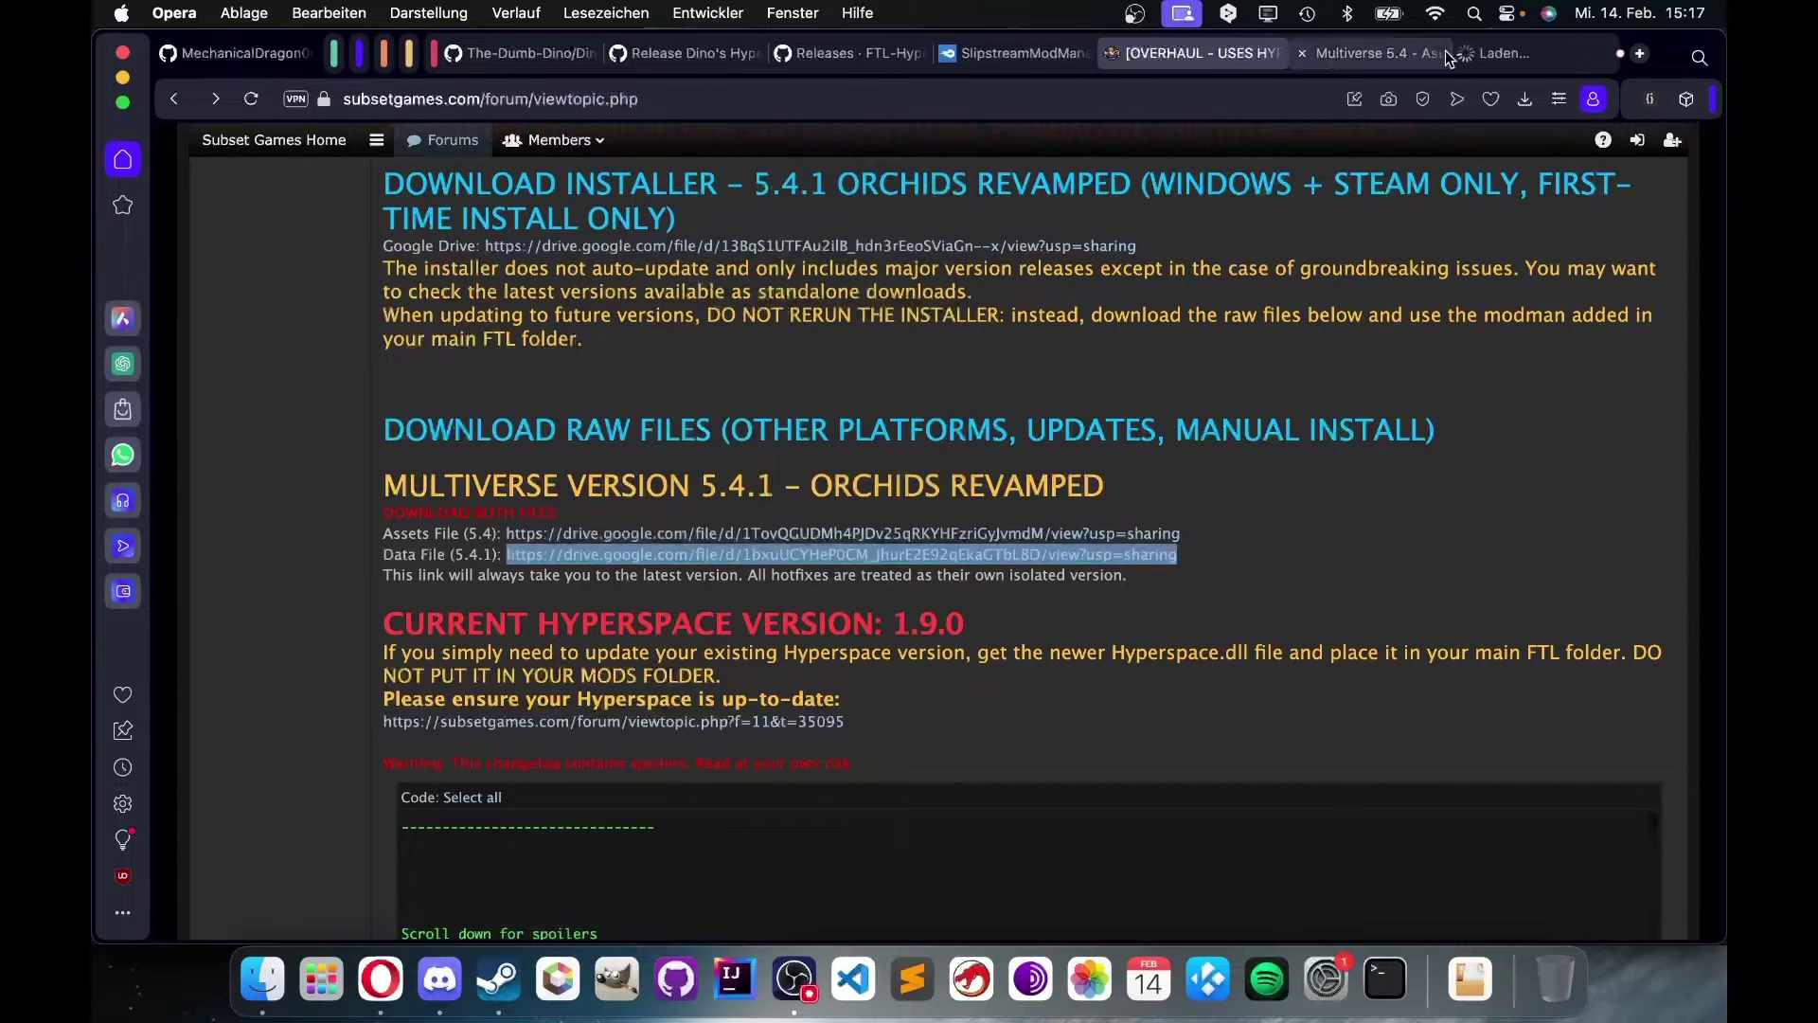
- Download the Multiverse 5.4 Assets zip past the virus-scan warning, then close both Drive tabs
left_click(1401, 52)
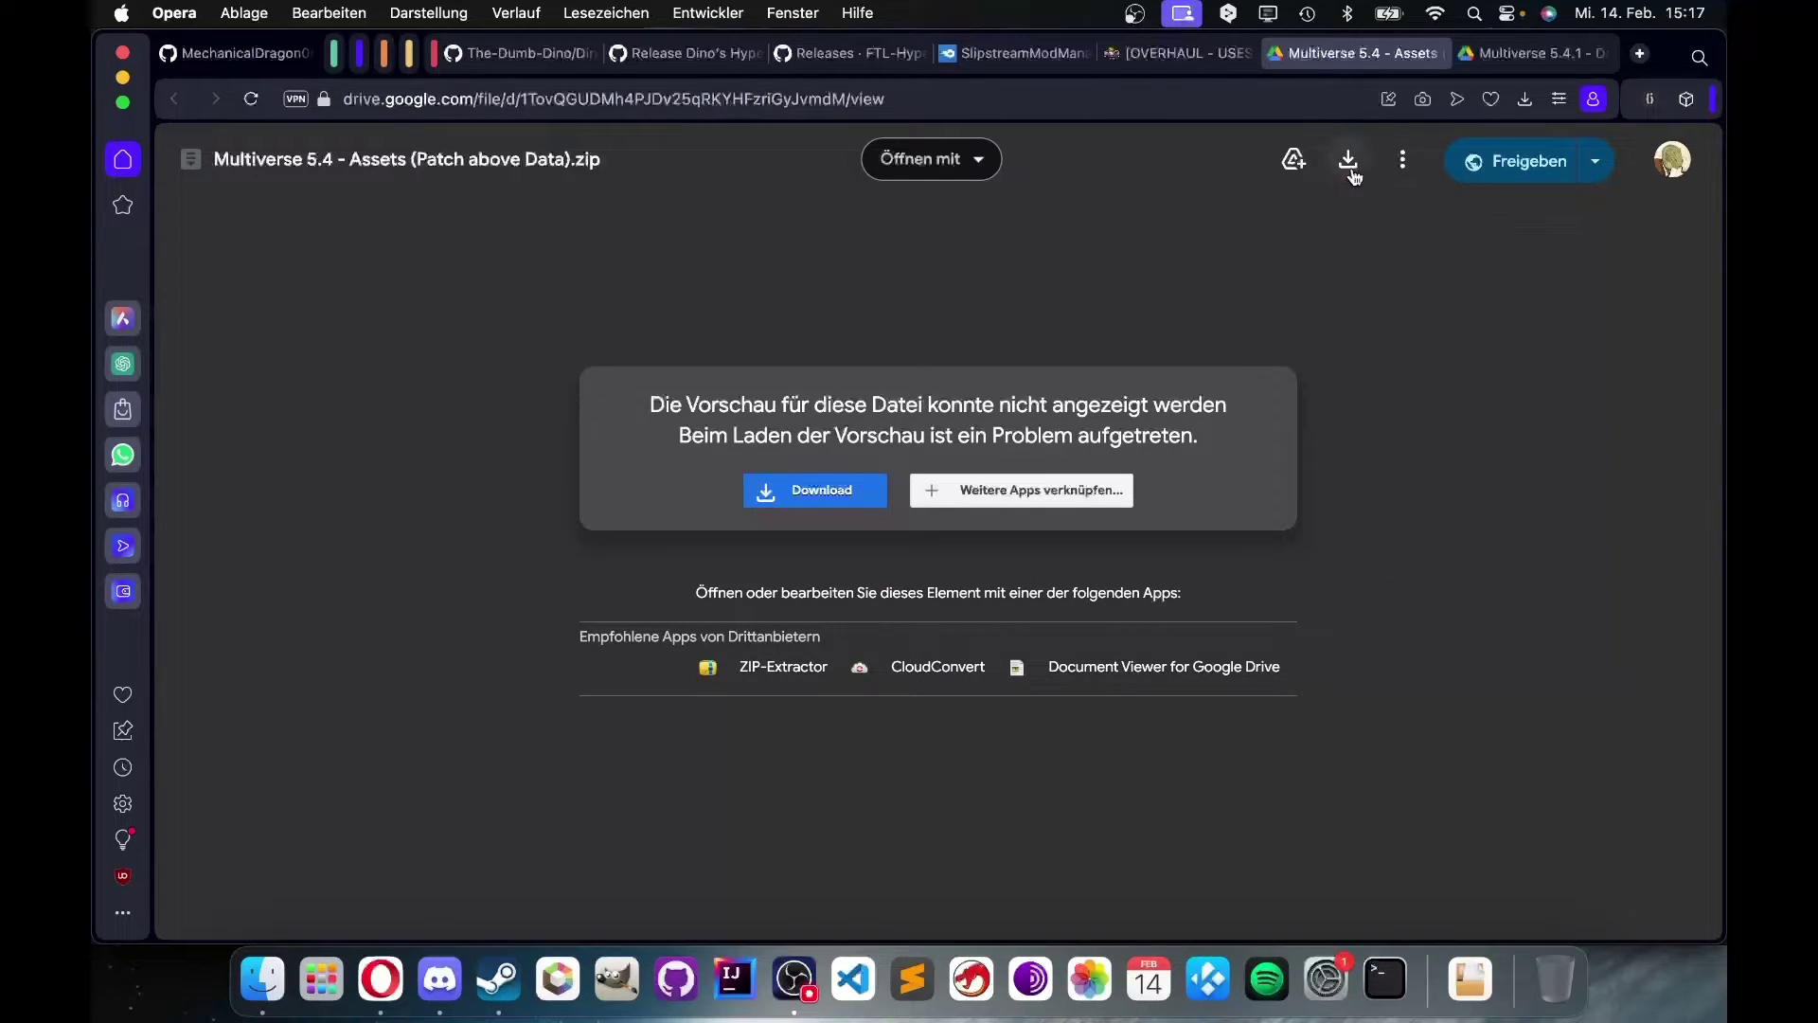
left_click(1547, 47)
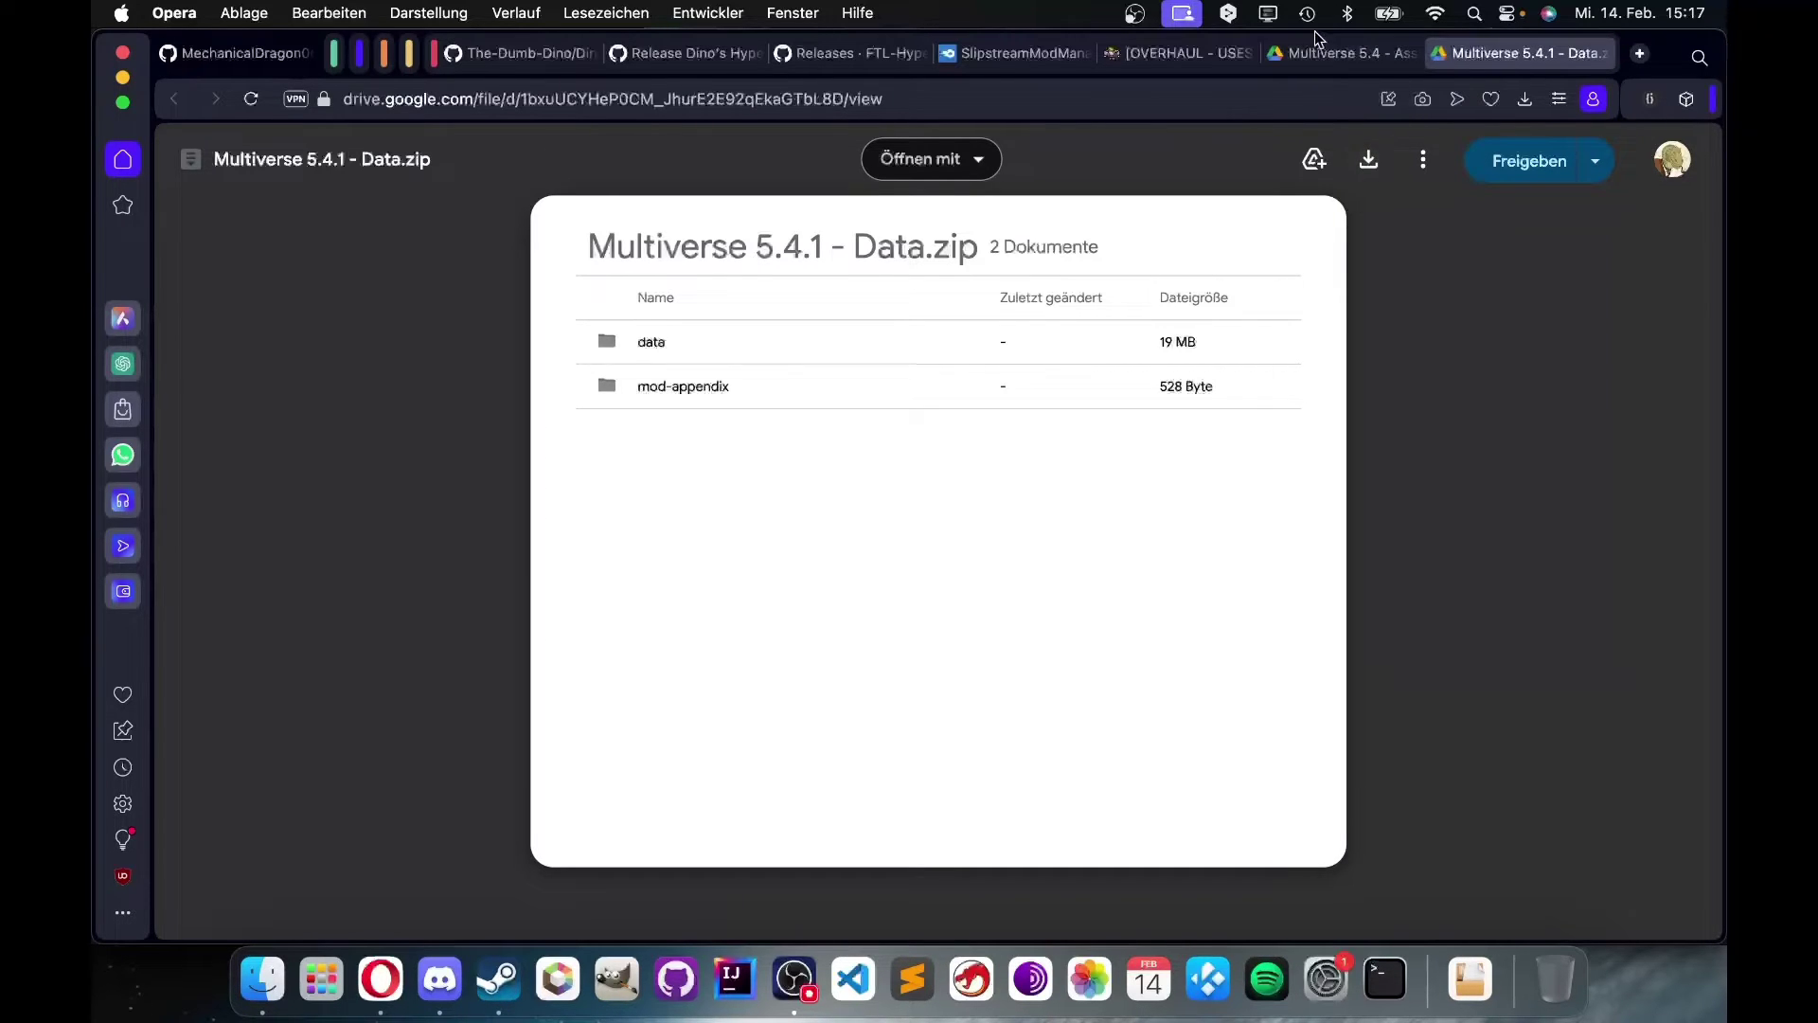
left_click(1344, 53)
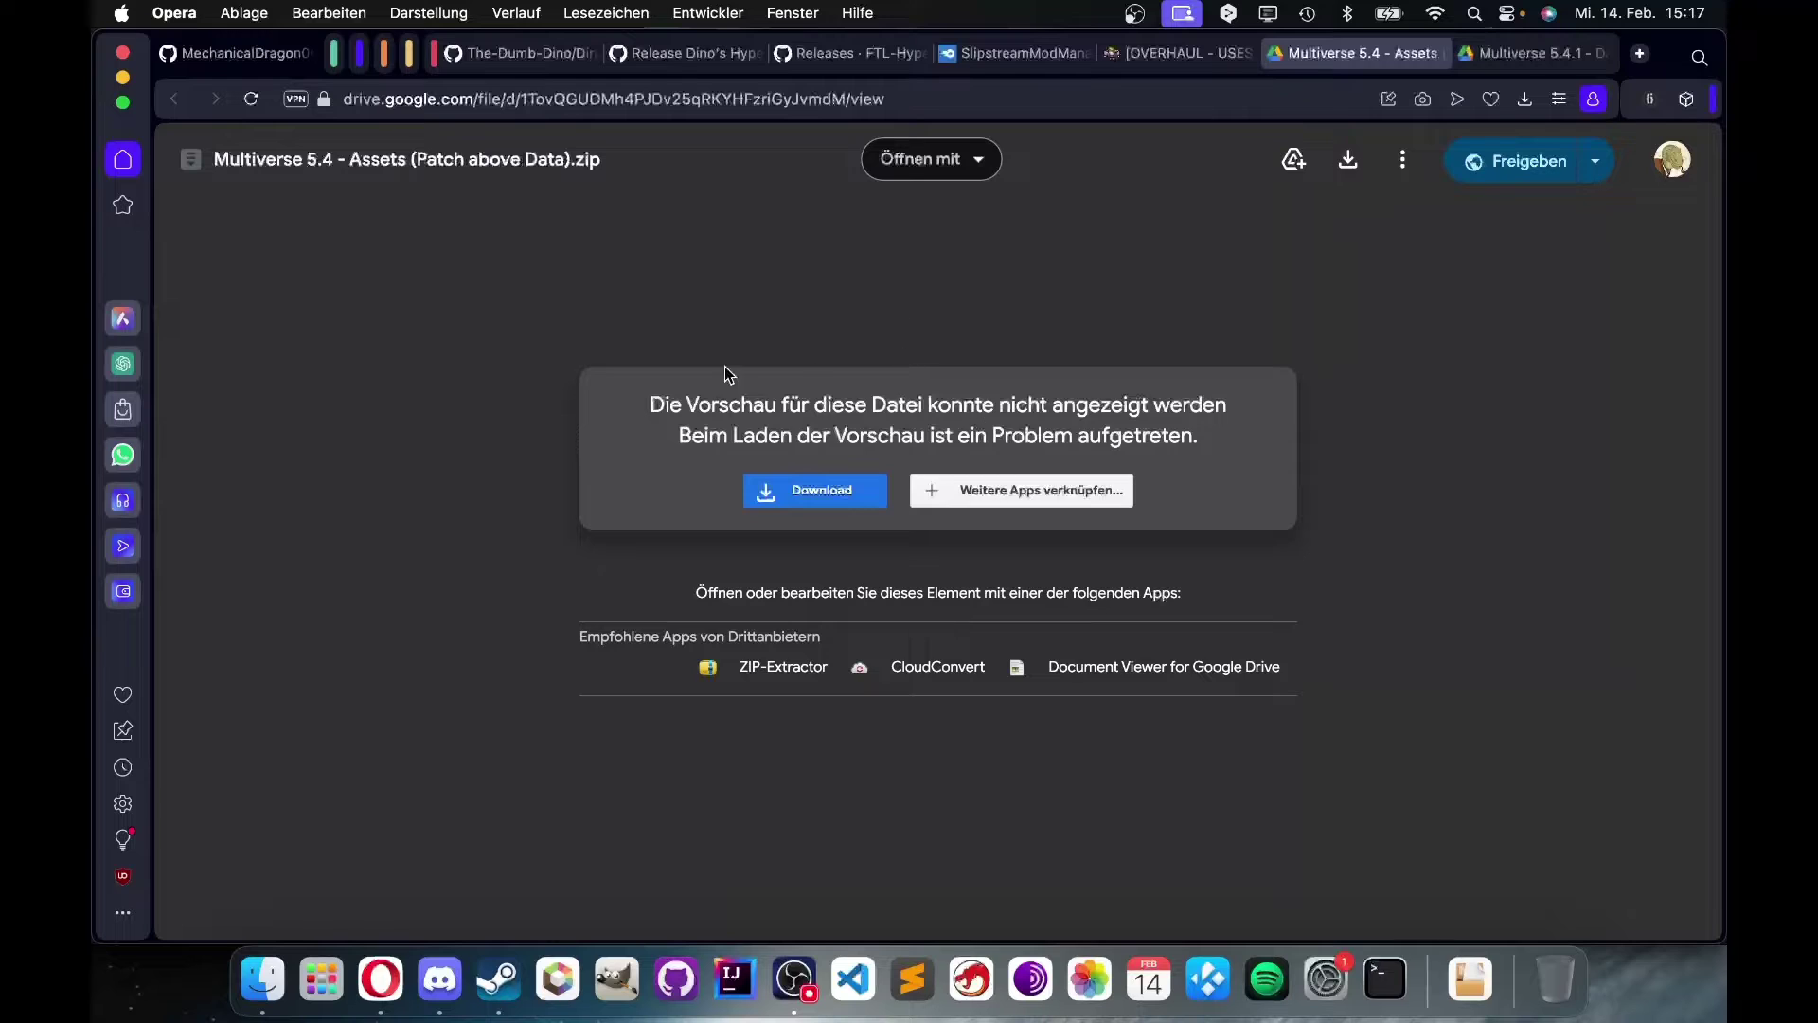
left_click(1349, 159)
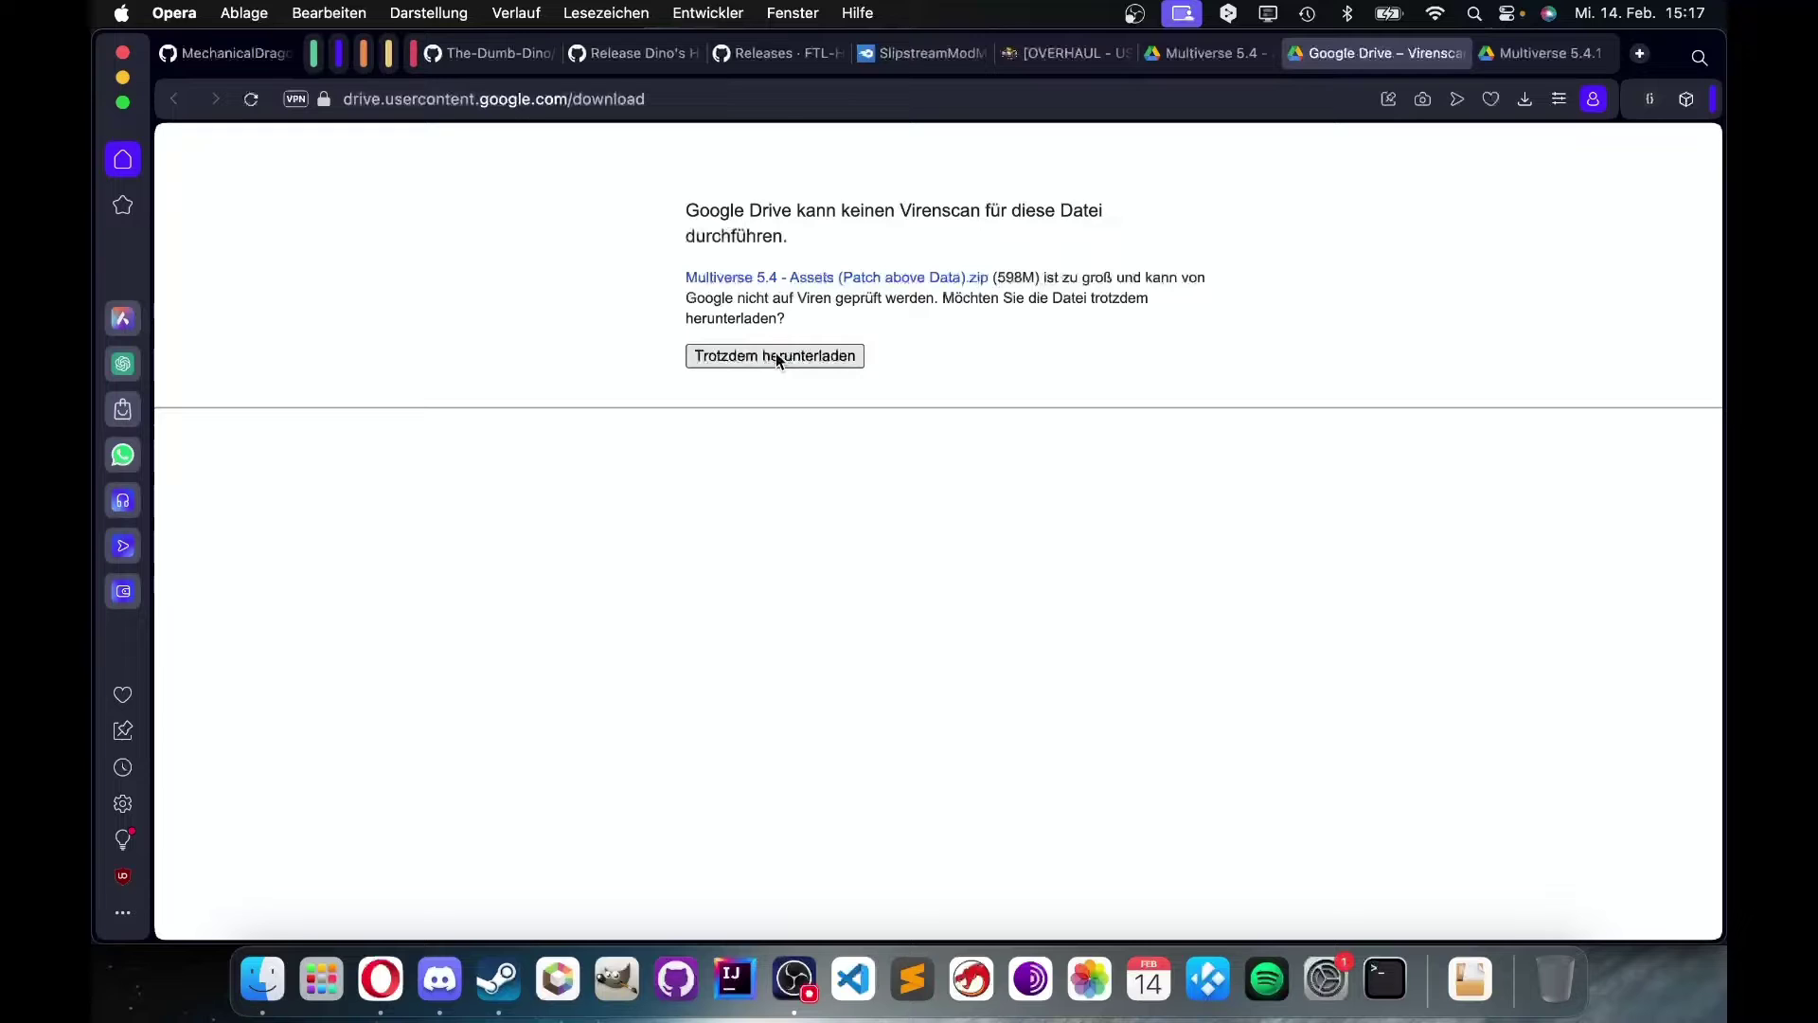
left_click(861, 354)
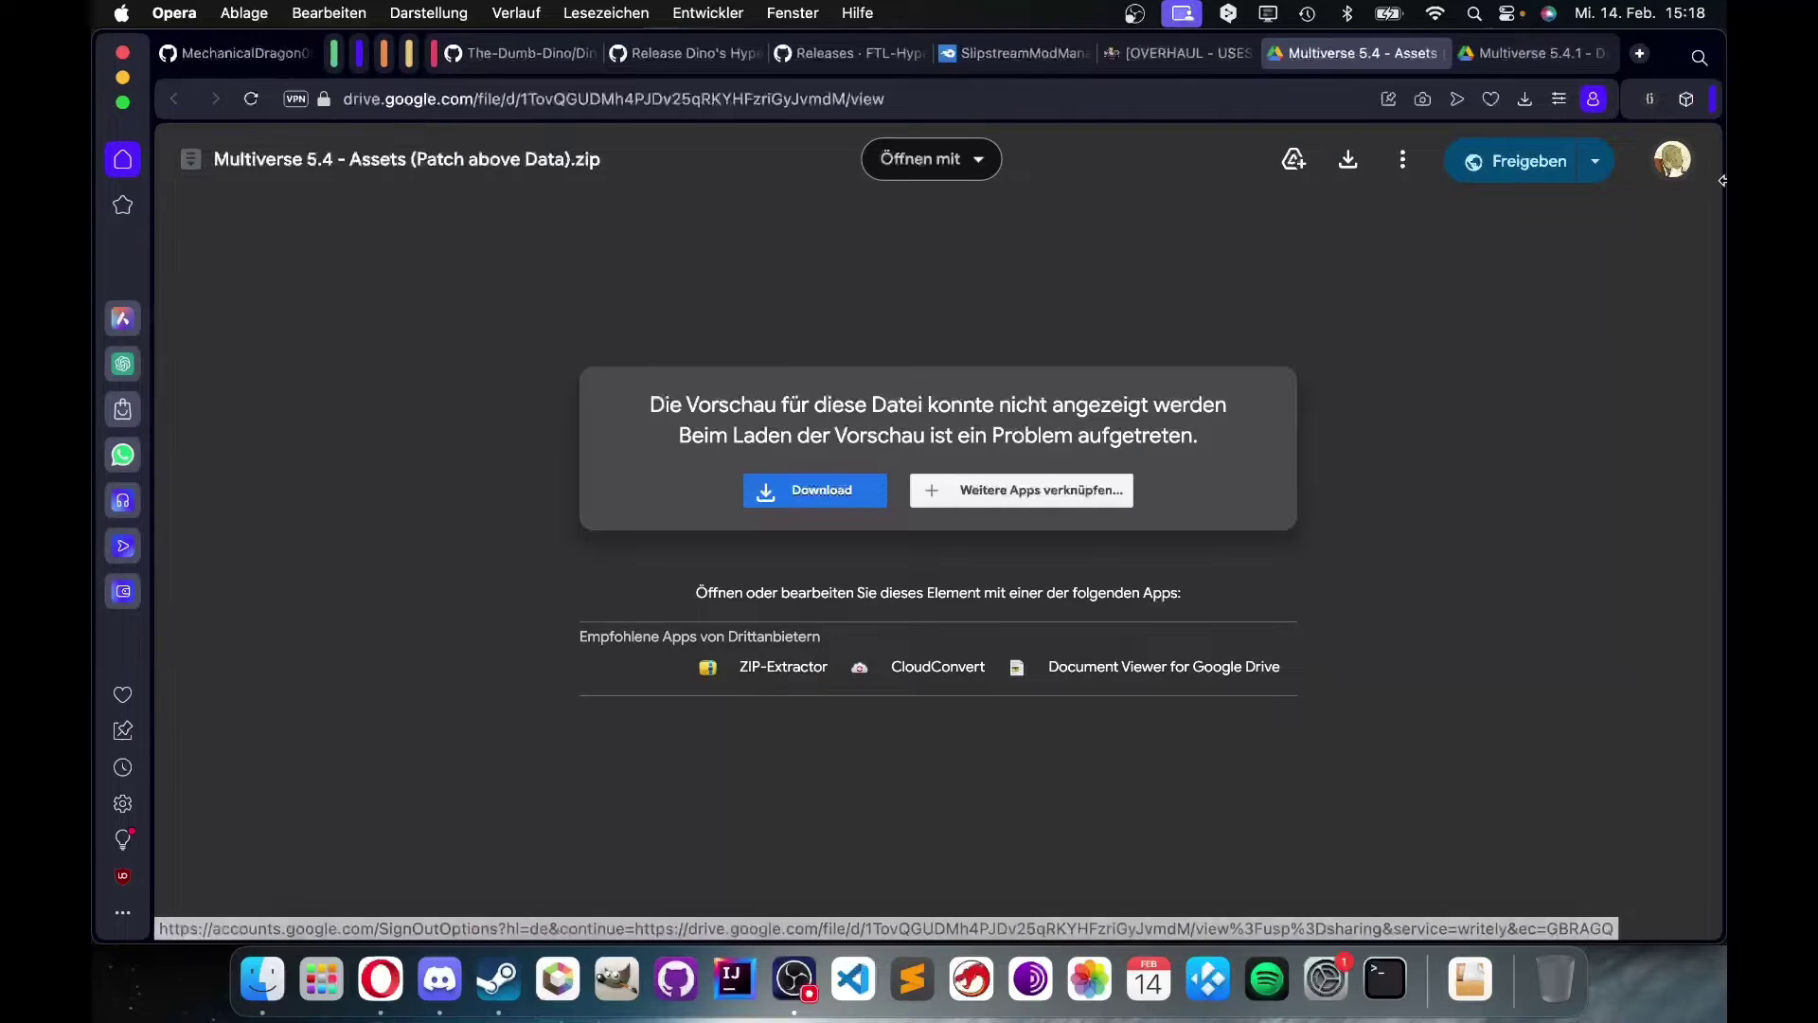
left_click(1277, 54)
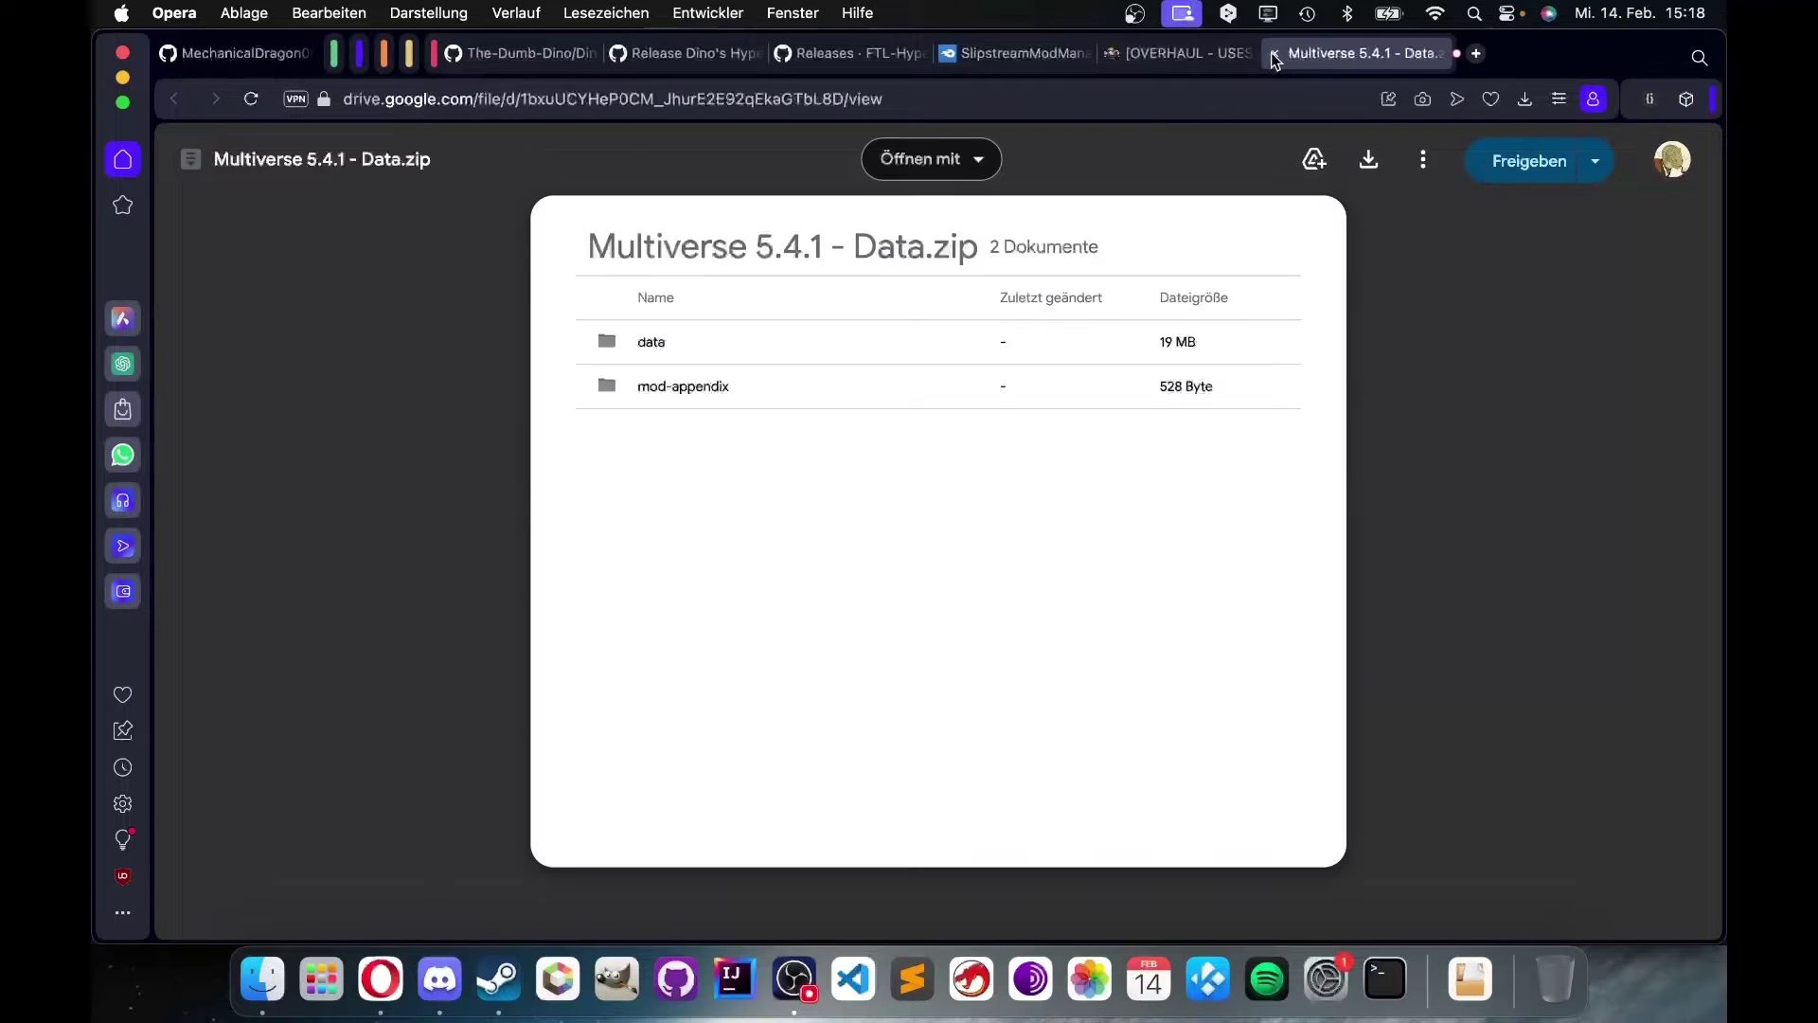
left_click(1278, 54)
- Show Downloads in Finder and select both Multiverse zips
key("super+Tab")
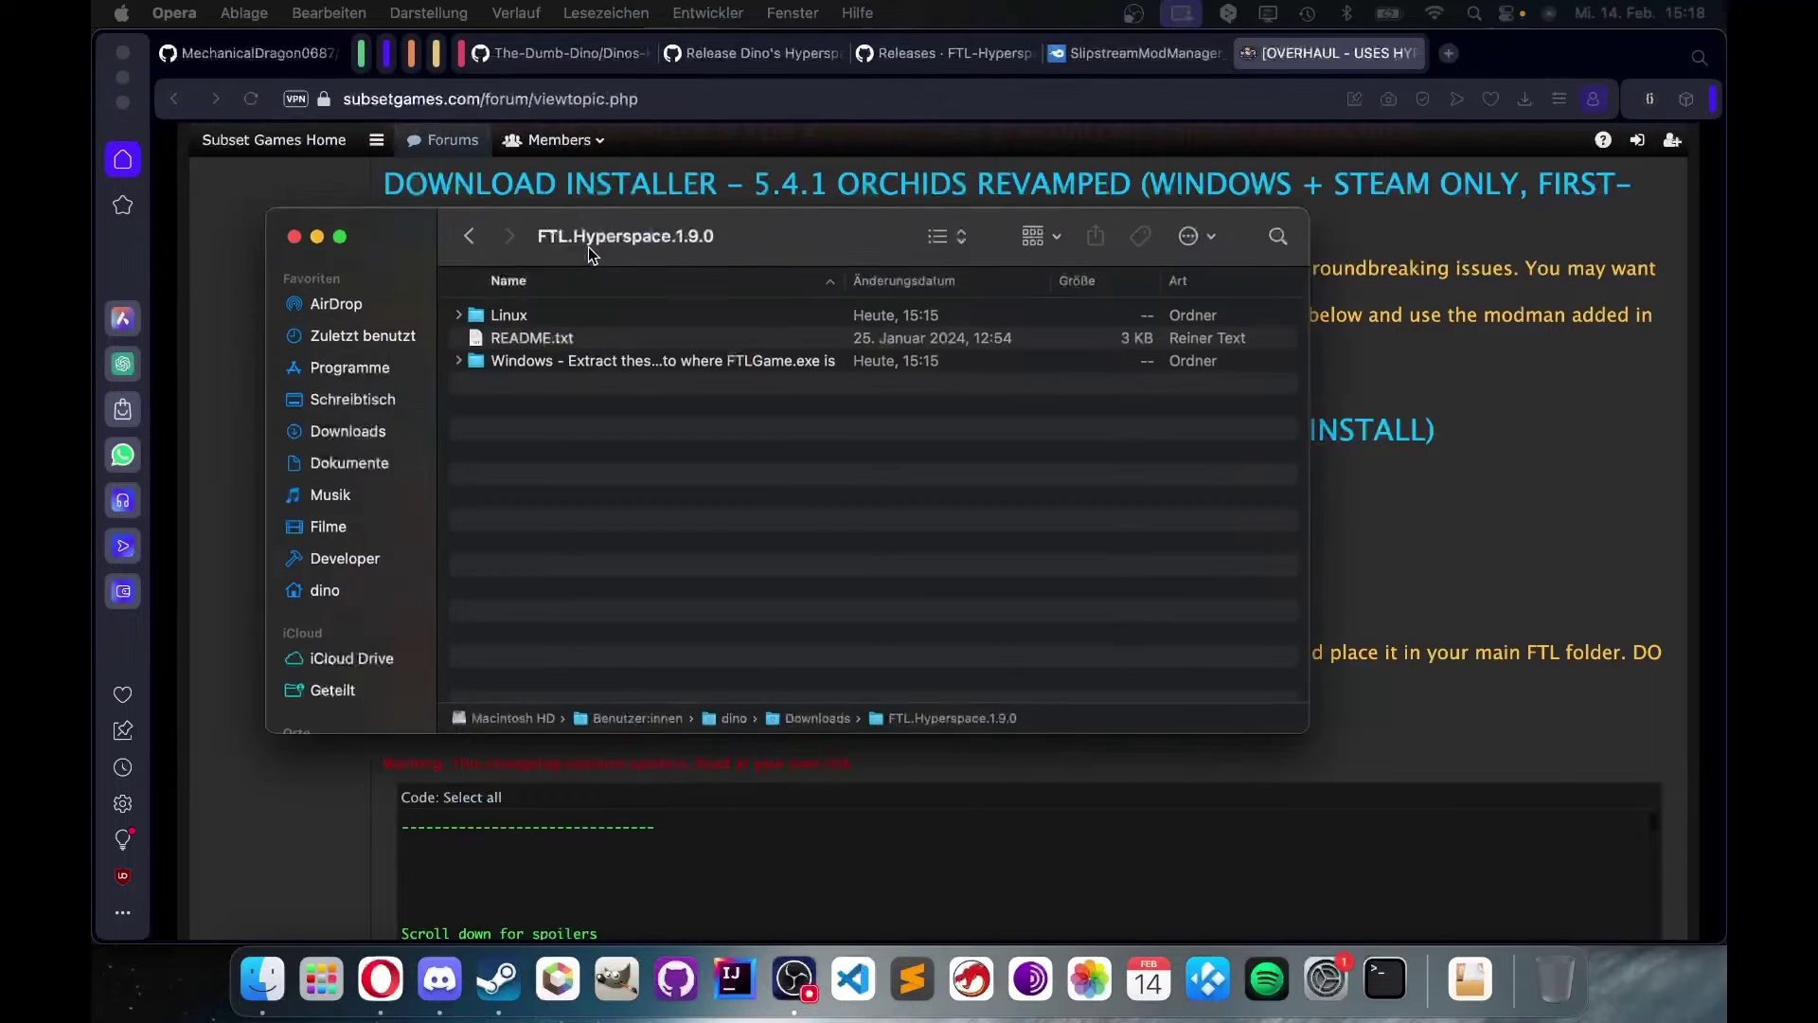
left_click(455, 404)
left_click(454, 466)
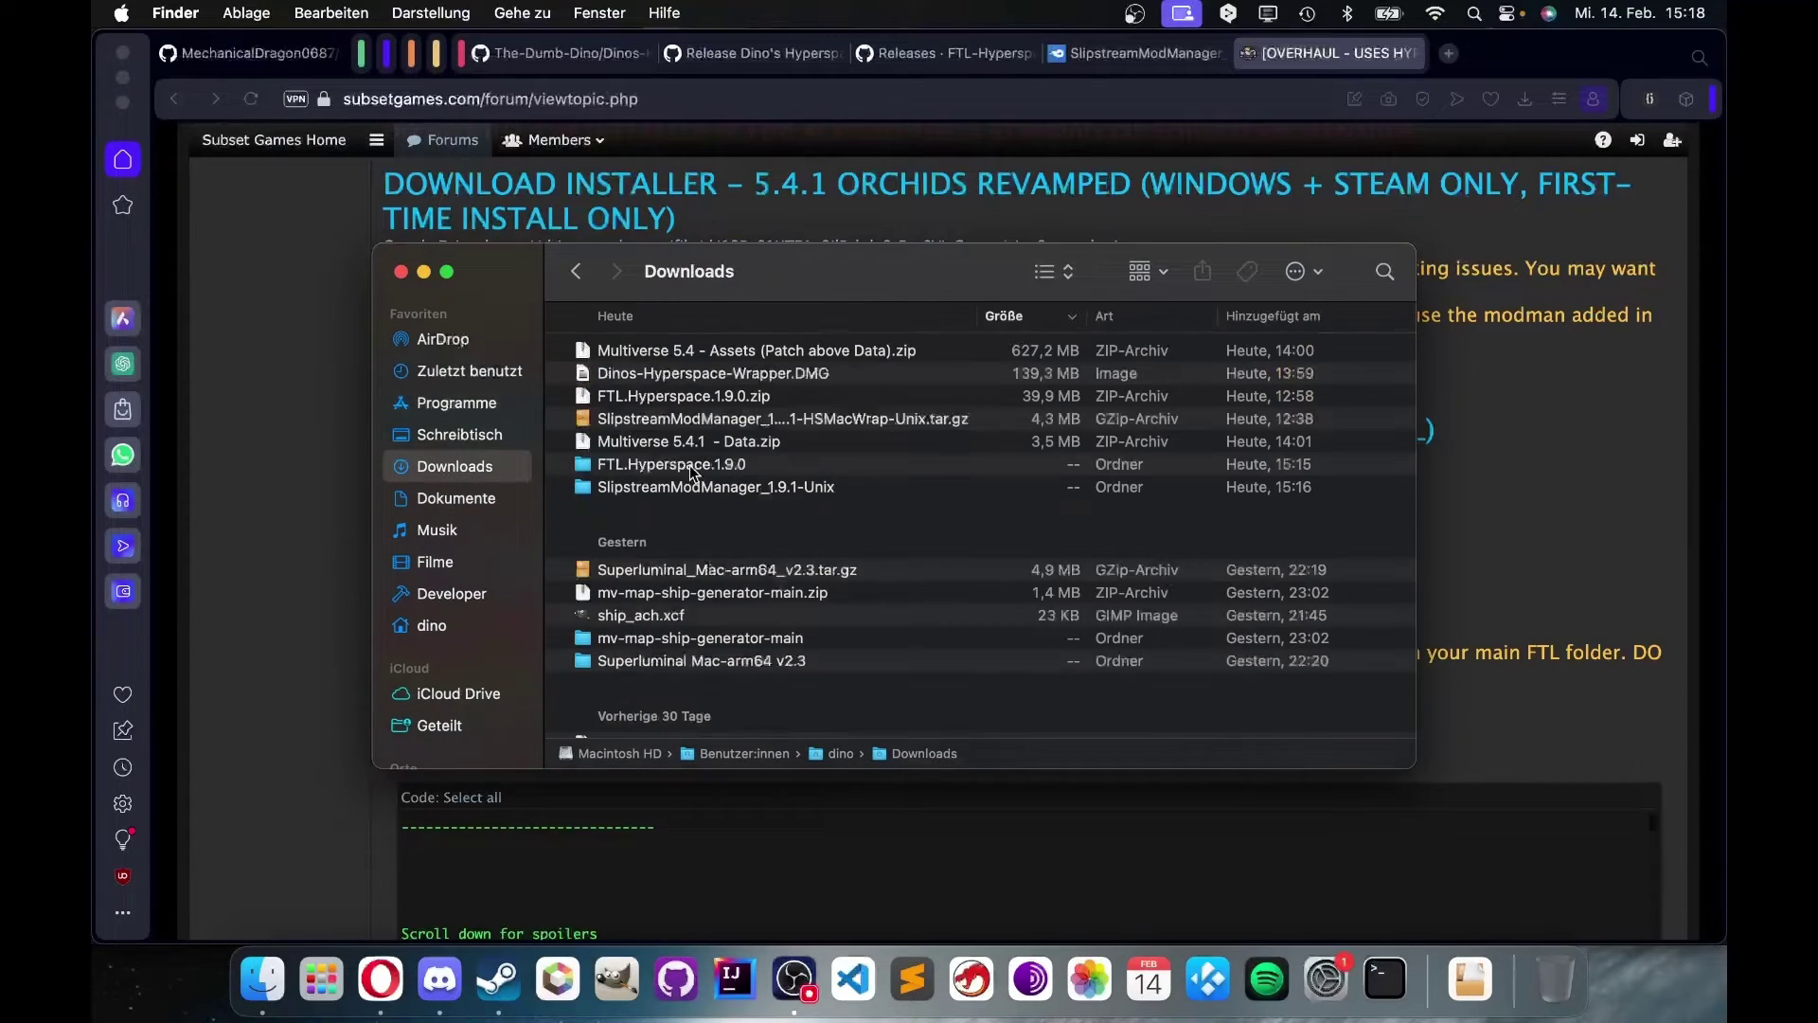
left_click(640, 443)
left_click(639, 349, "super")
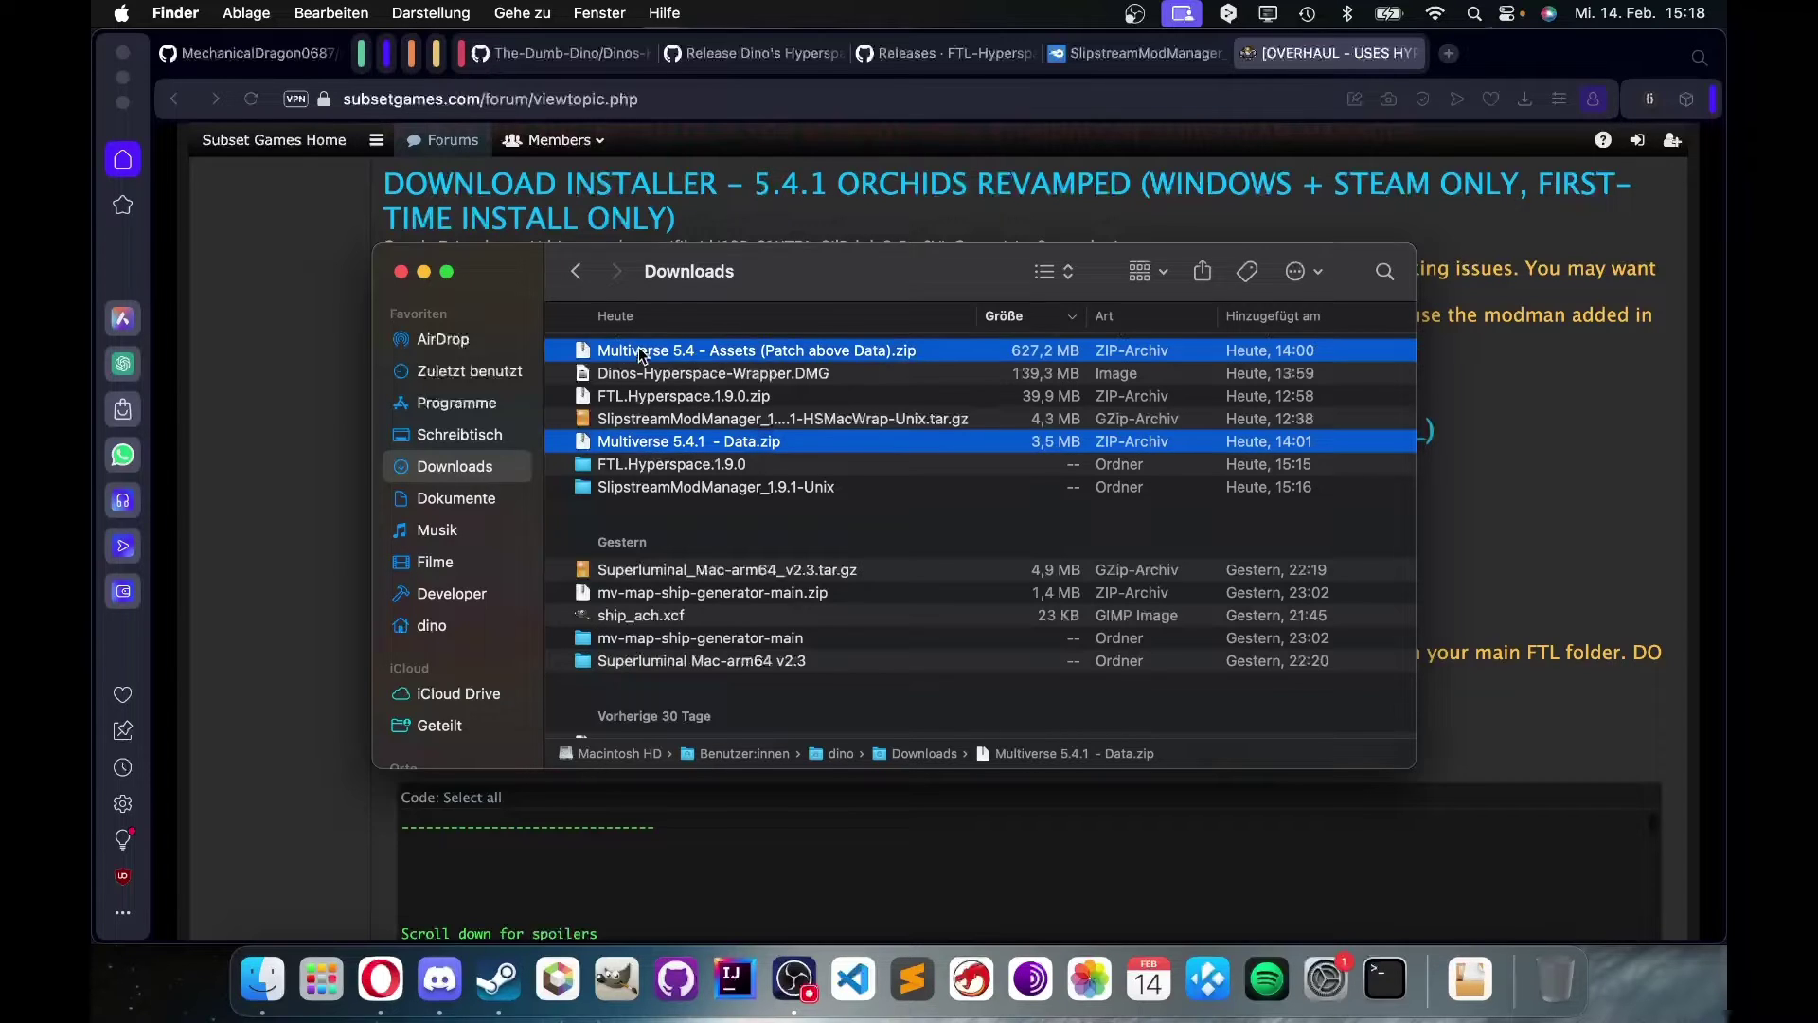
- Drag the Multiverse 5.4 Assets and 5.4.1 Data zips into the mods folder
key("ctrl+Up")
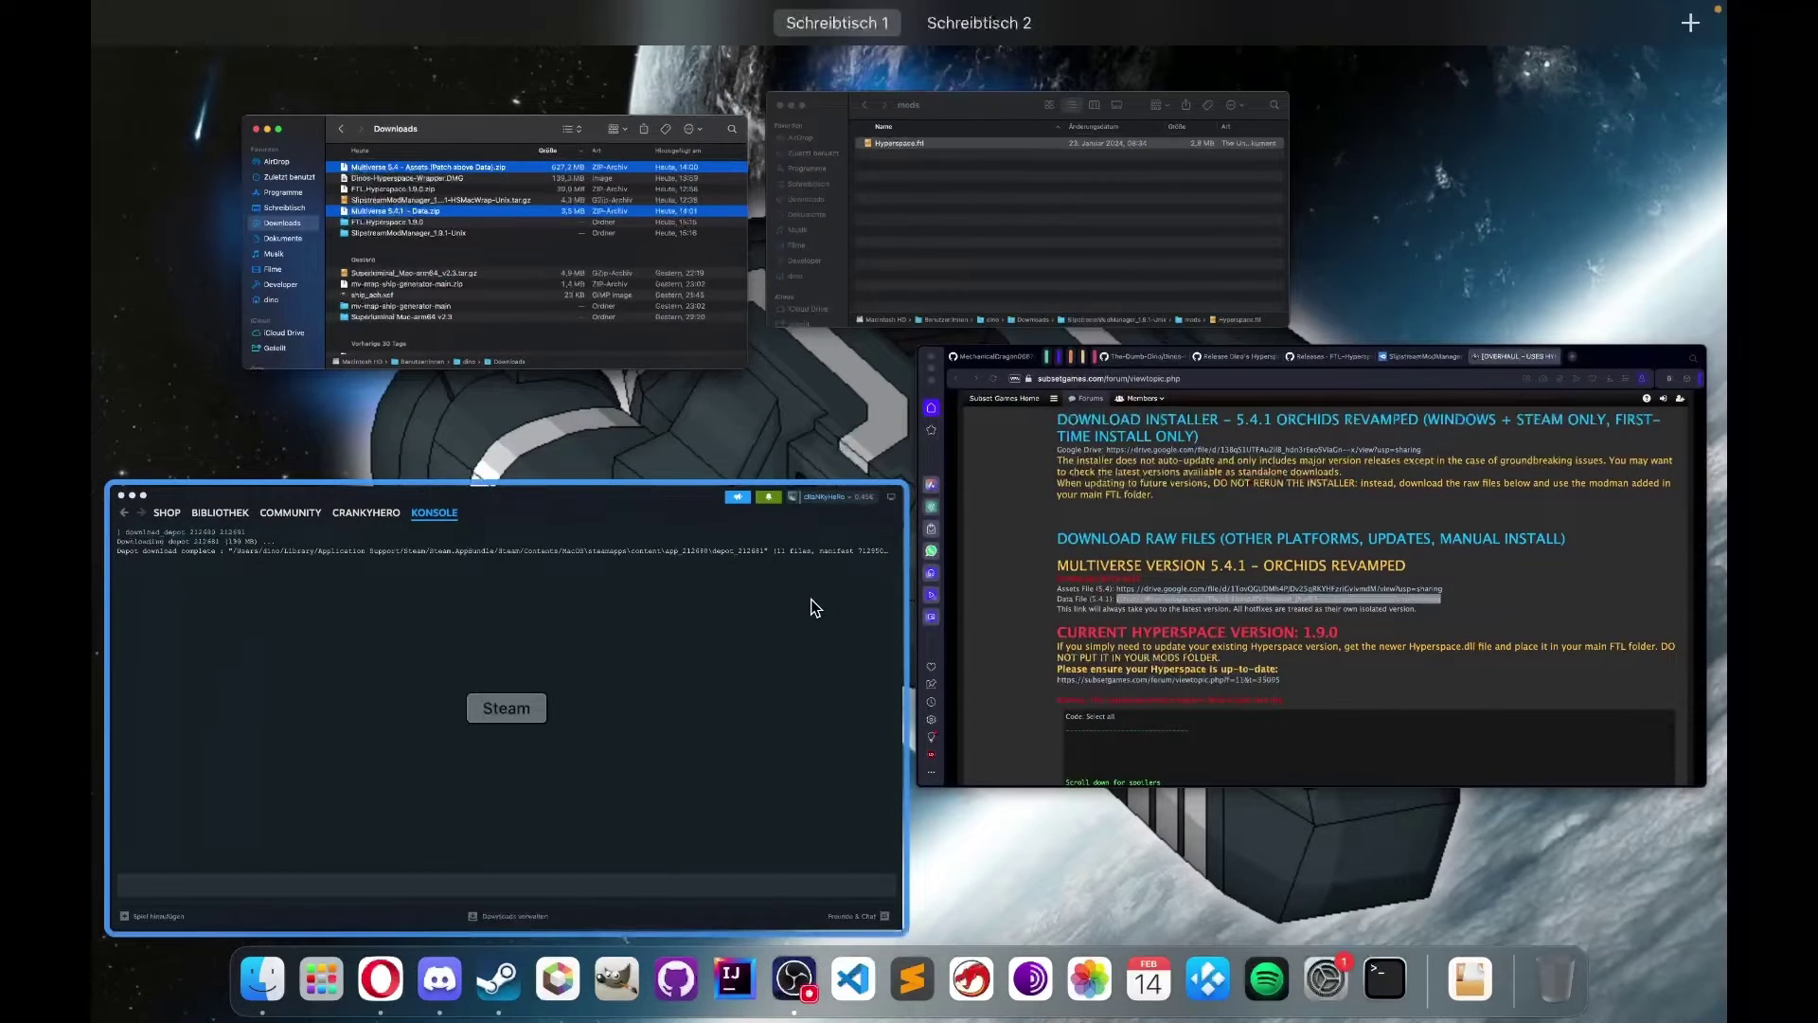
left_click(962, 272)
left_click_drag(772, 202, 1166, 259)
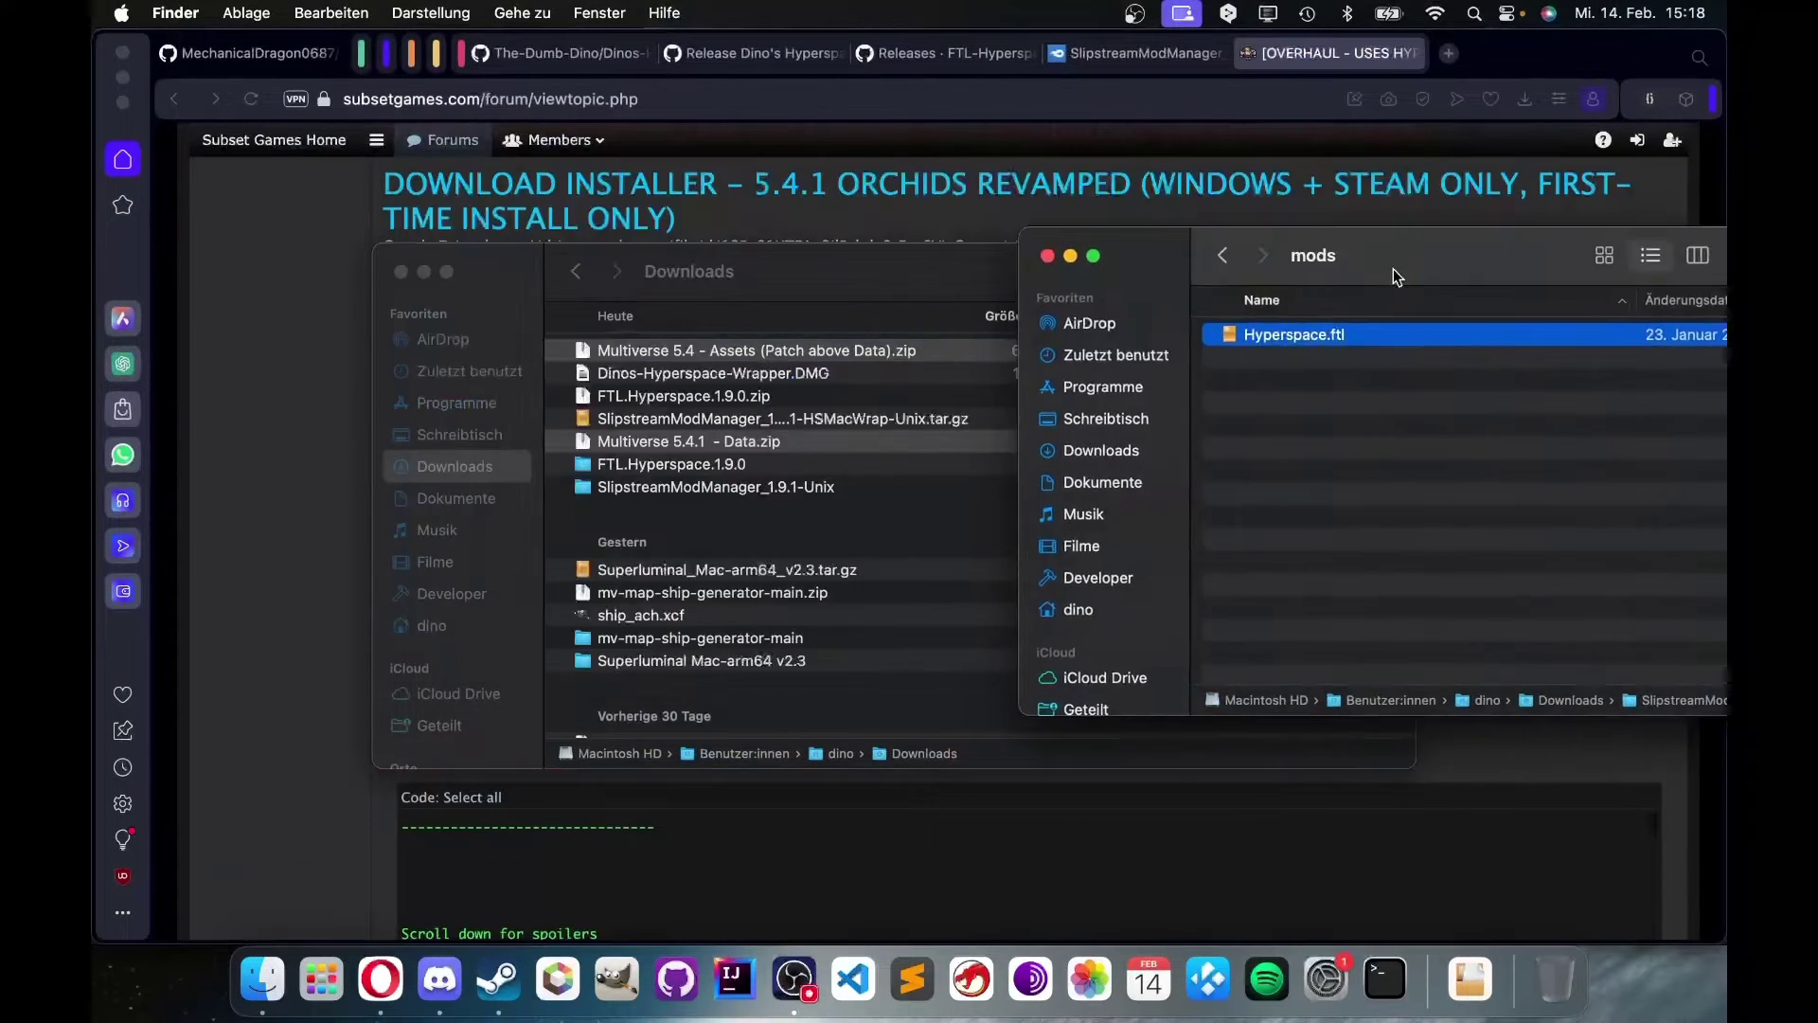
left_click_drag(763, 259, 537, 188)
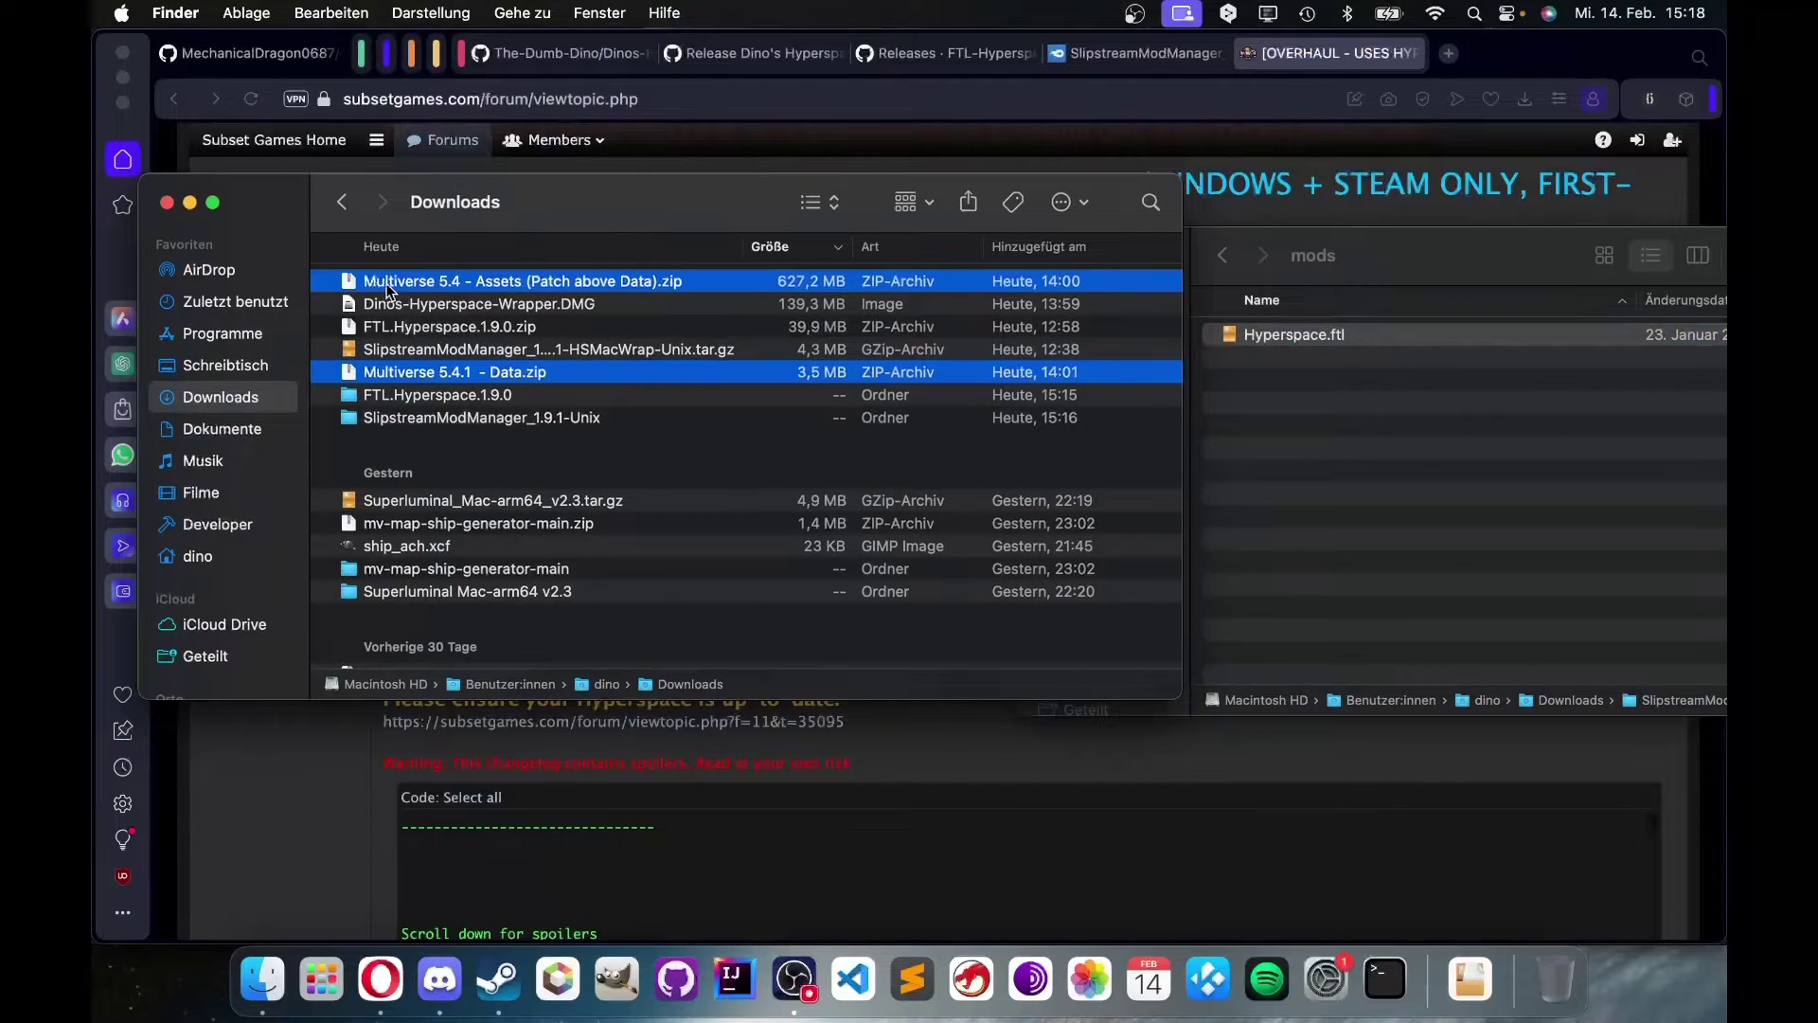
left_click_drag(385, 291, 1331, 447)
- Deselect the zips and go up to the SlipstreamModManager_1.9.1-Unix folder
left_click(1316, 490)
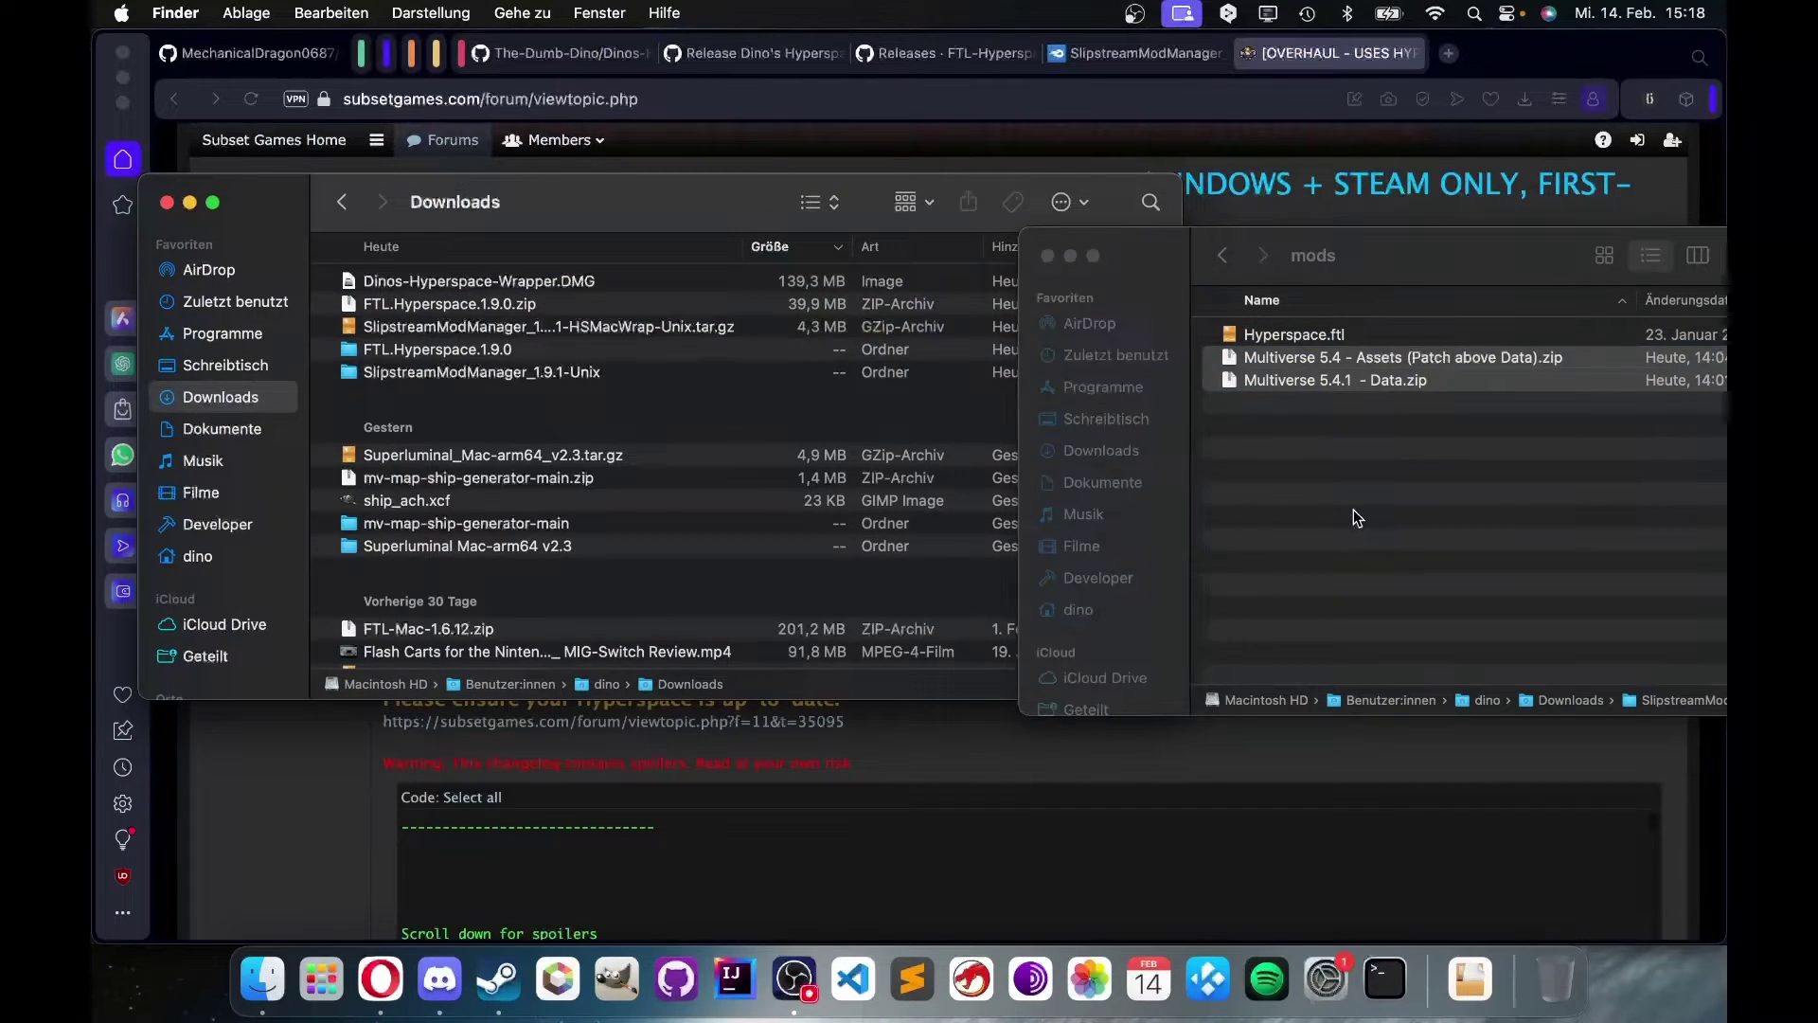
left_click_drag(1462, 271, 681, 268)
left_click(878, 506)
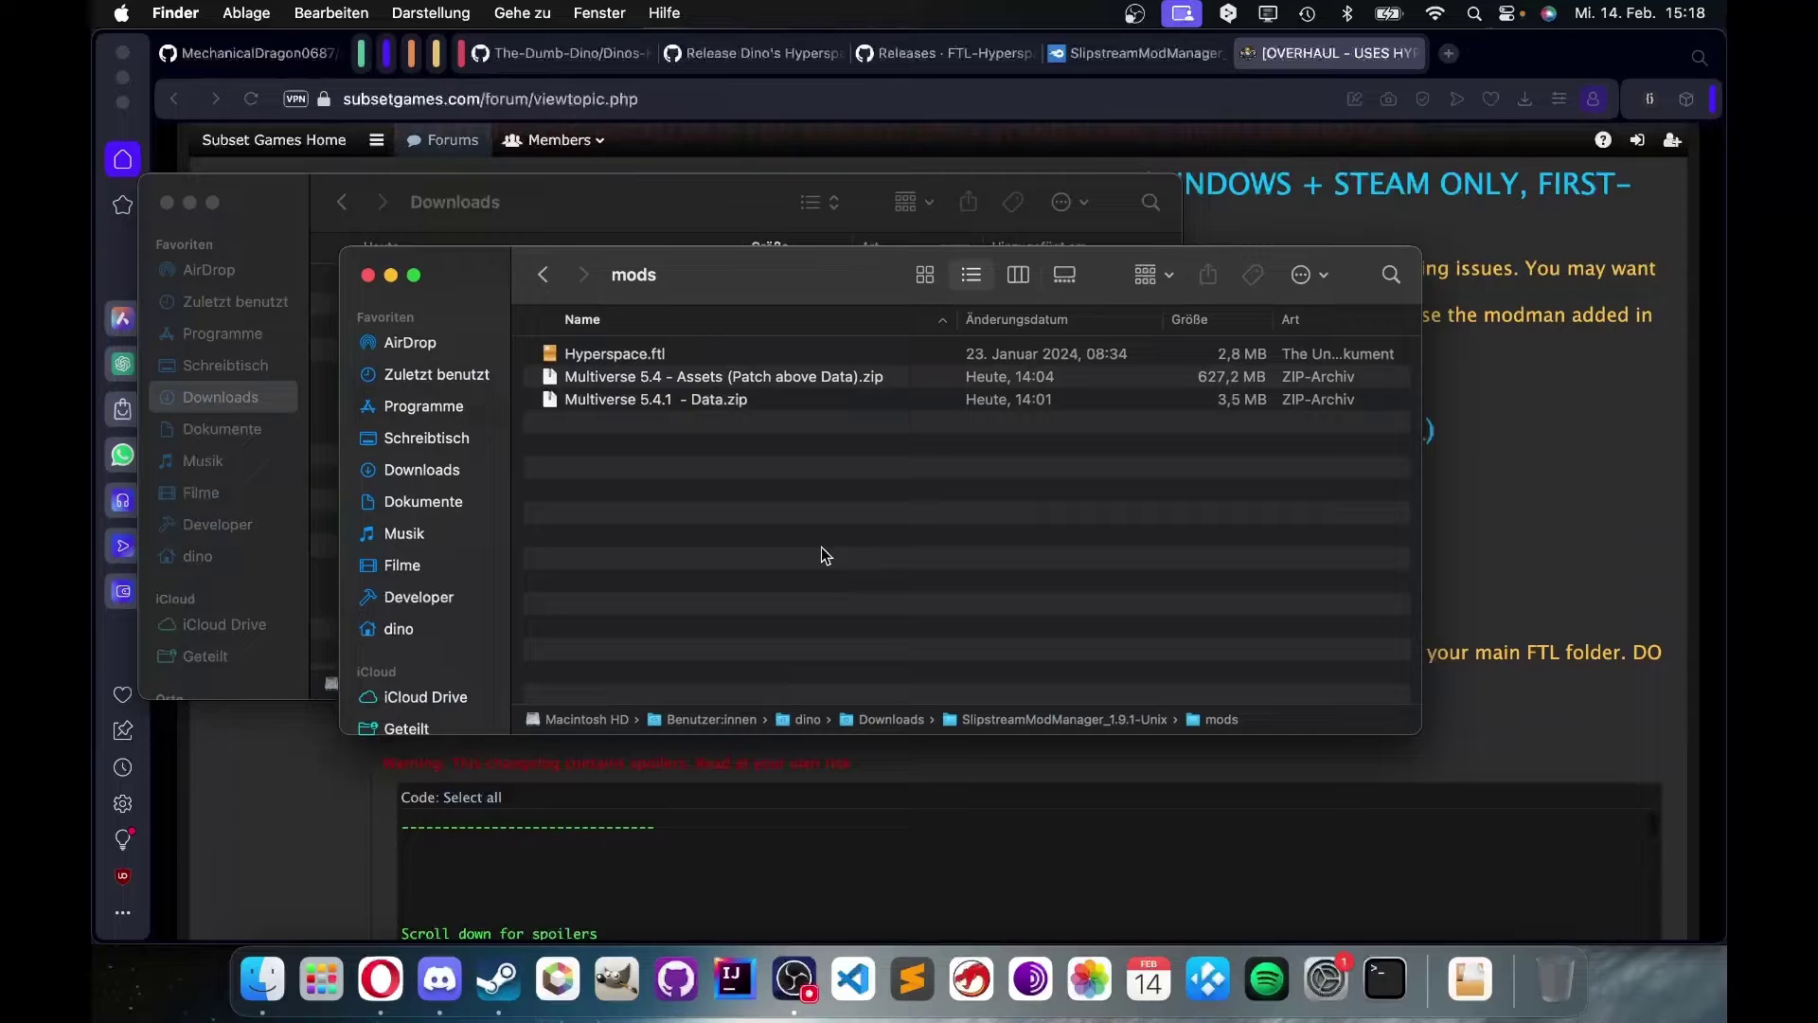
key("super+Up")
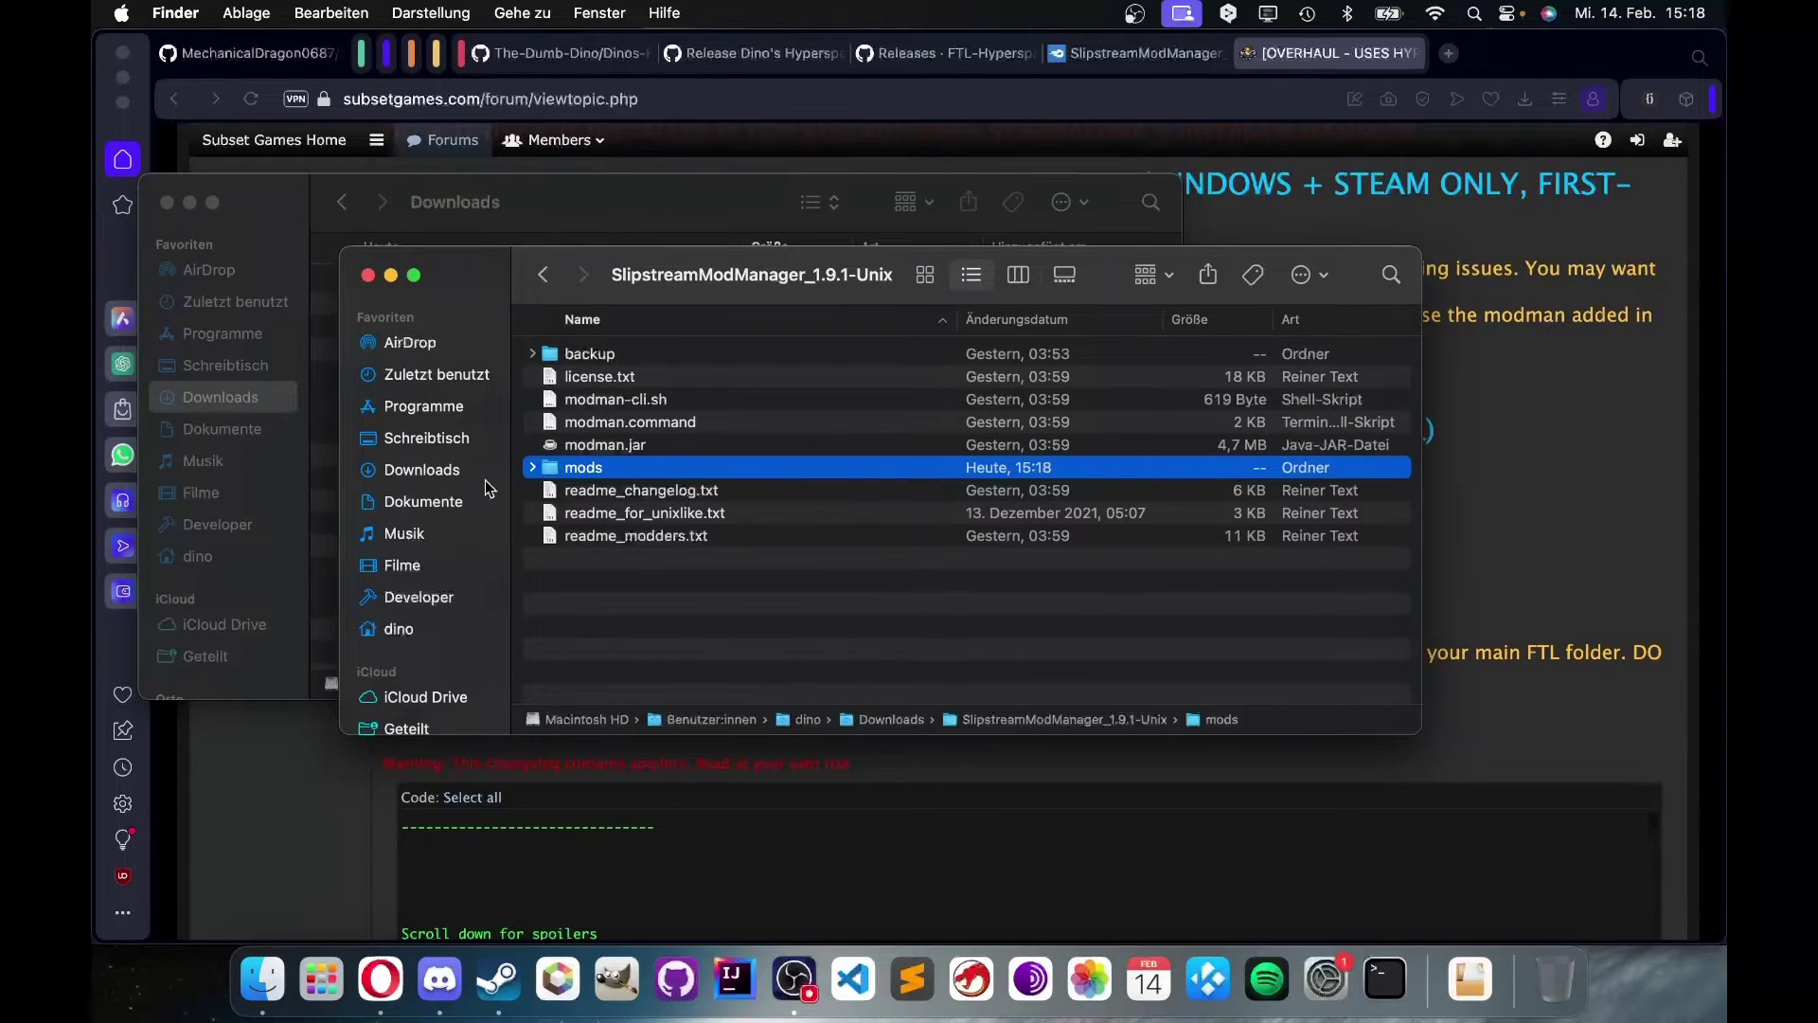
left_click(698, 638)
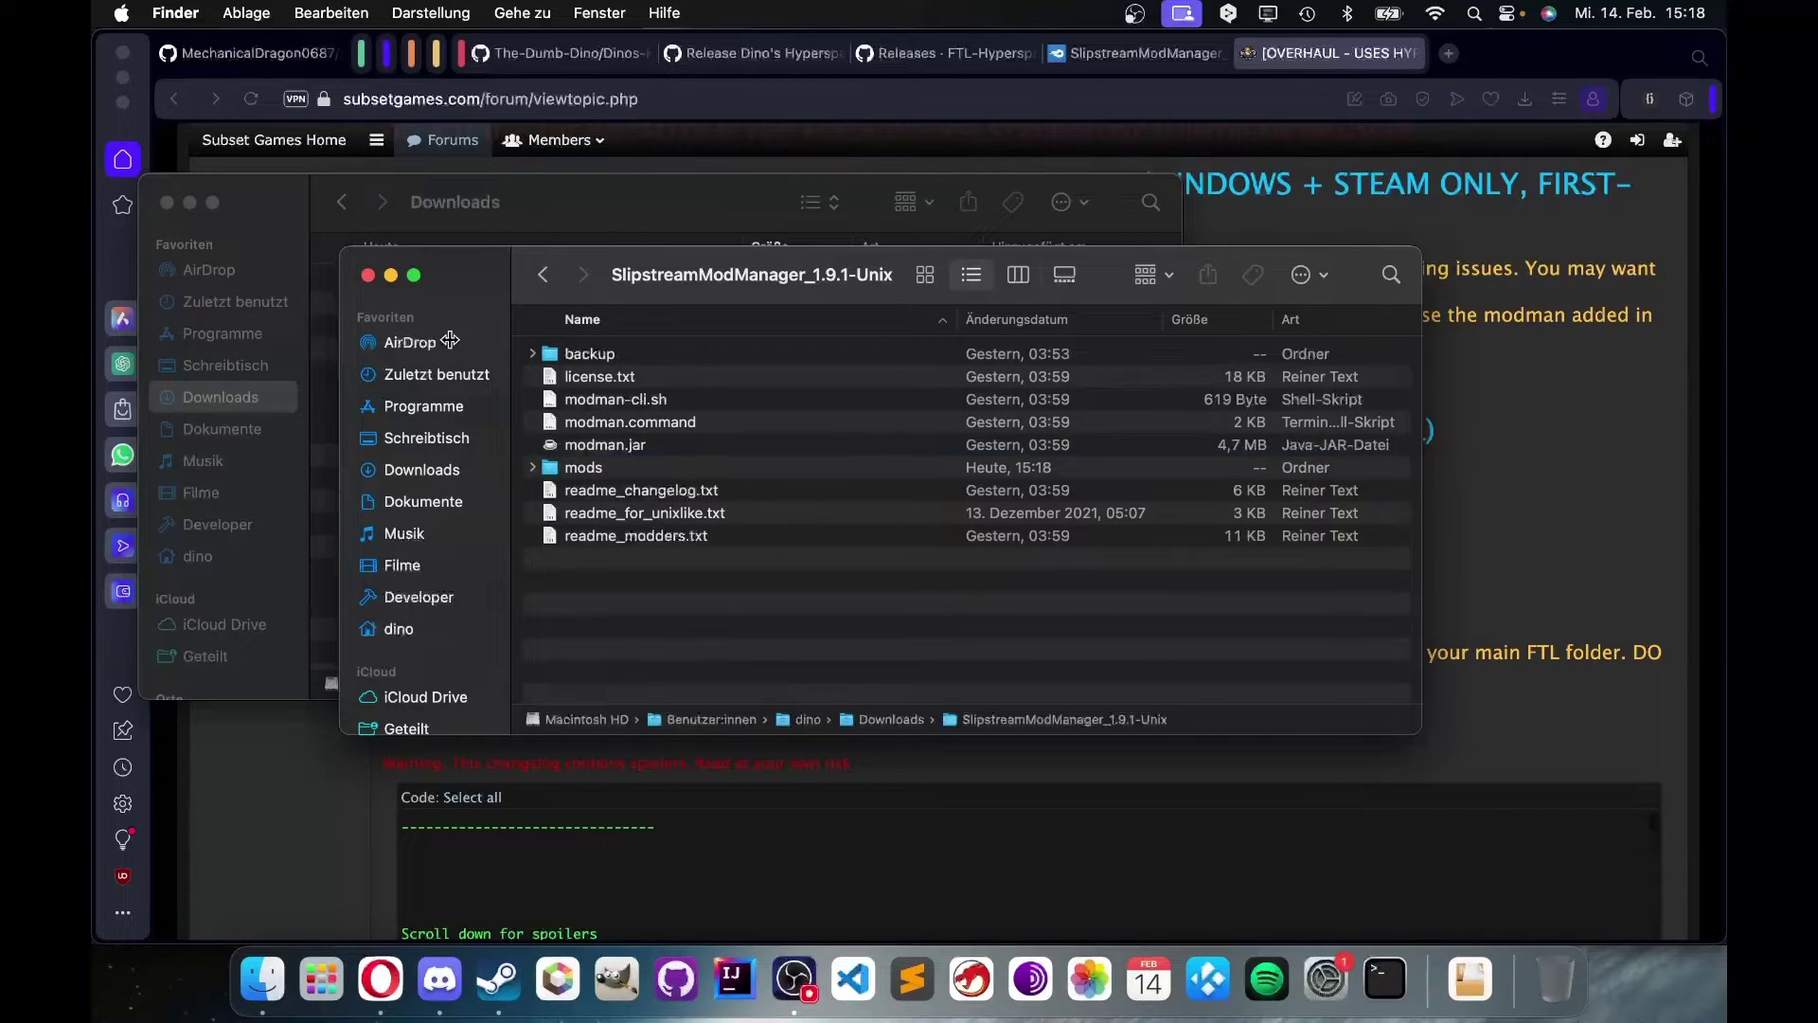
- Launch modman.command through its right-click Open option
right_click(582, 425)
left_click(543, 425)
left_click(584, 427)
right_click(584, 428)
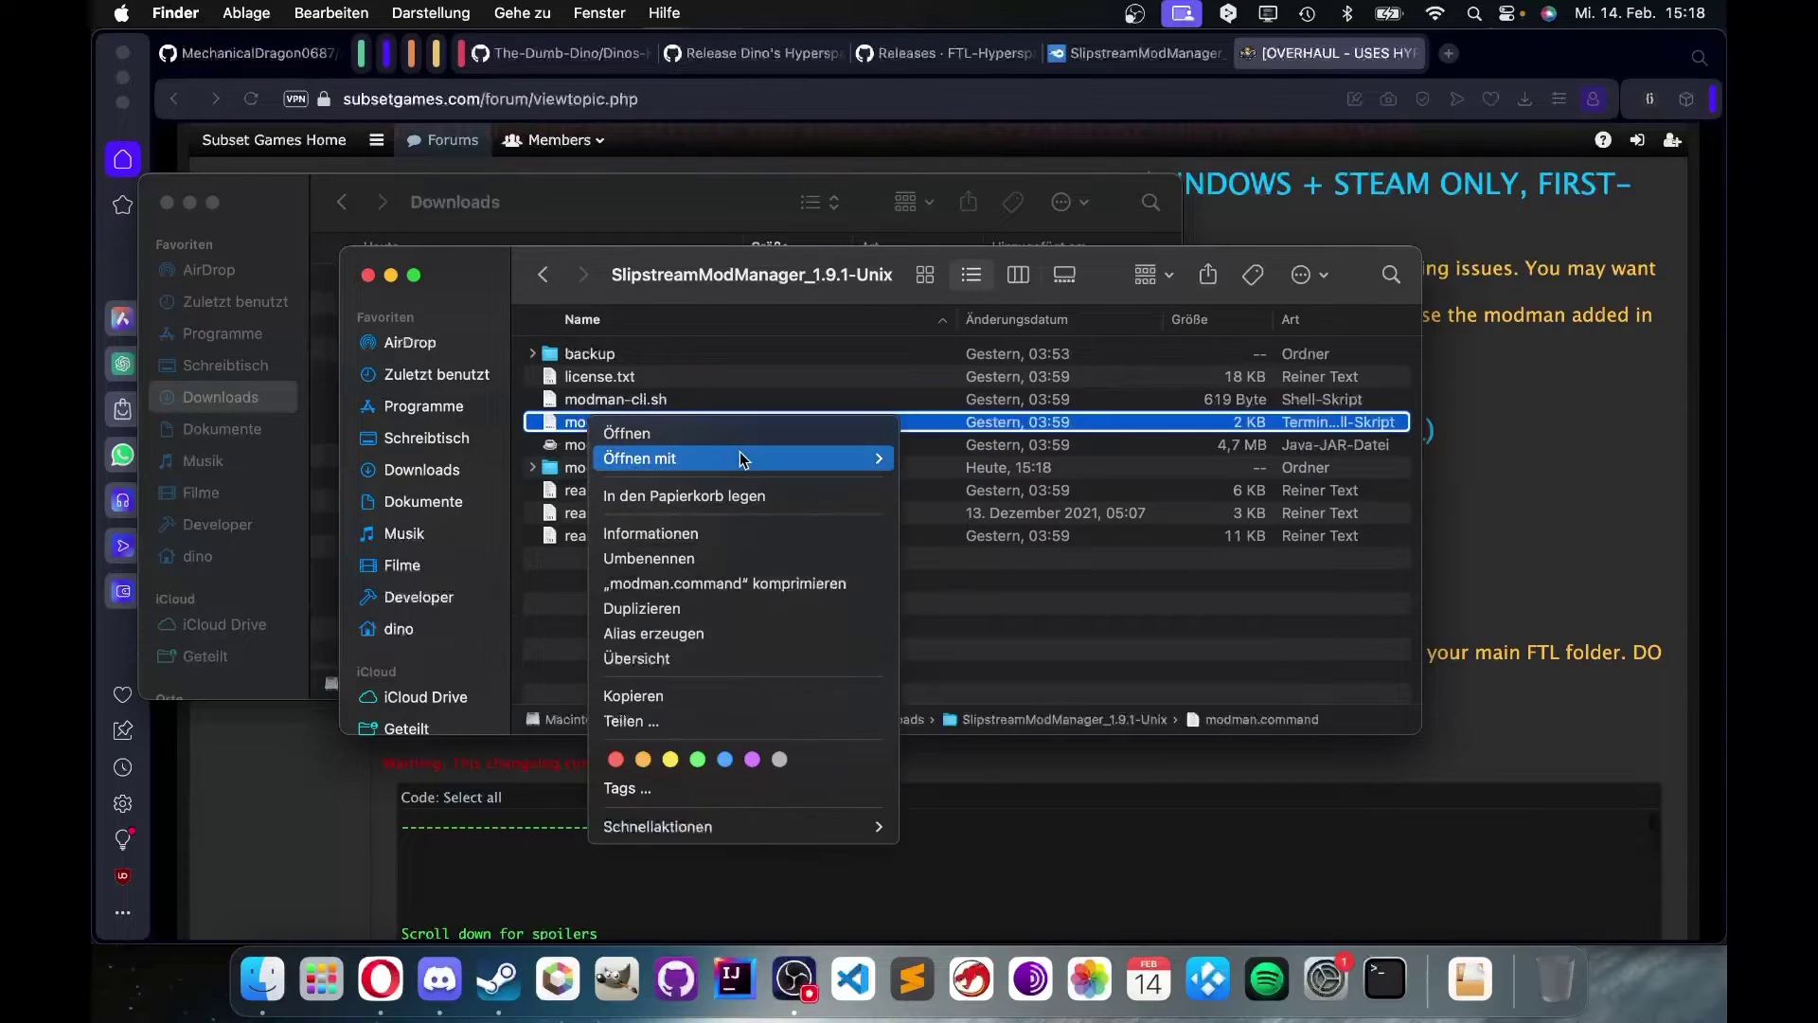
left_click(684, 433)
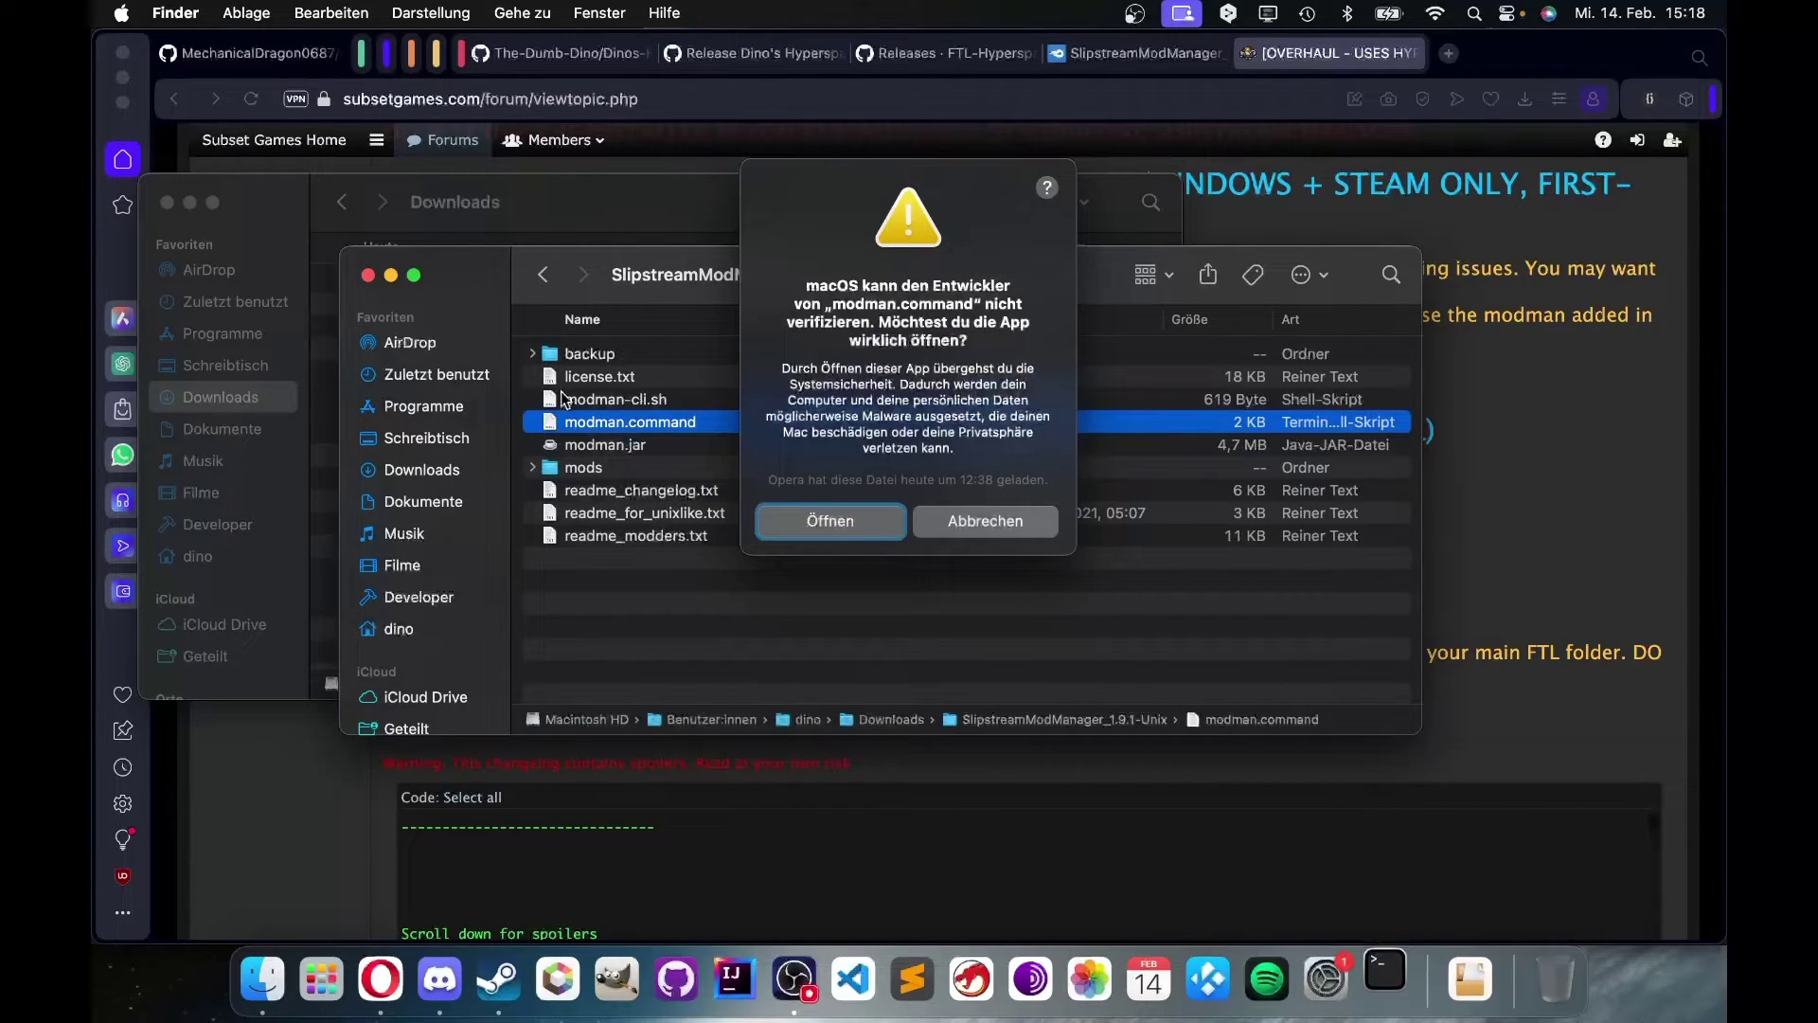
- Close the Downloads window and allow the unverified modman.command to open at the security warning
left_click_drag(860, 179, 1333, 283)
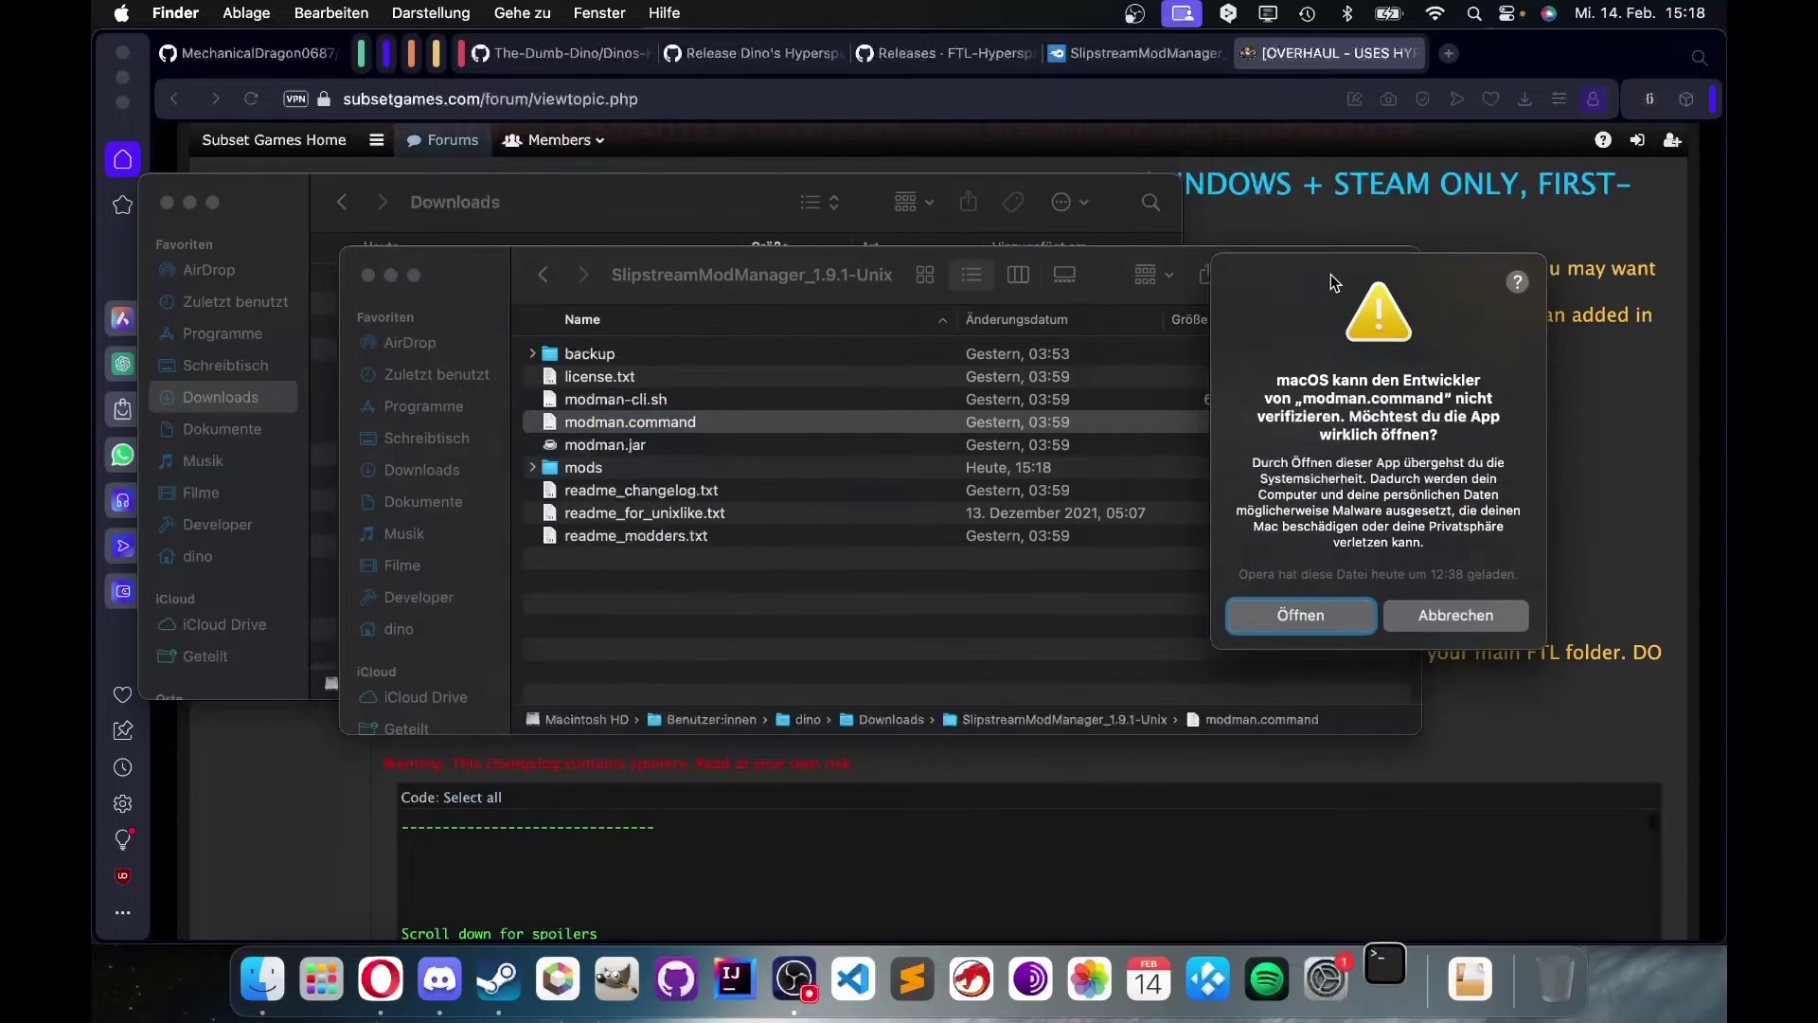
left_click(542, 189)
key("cmd+w")
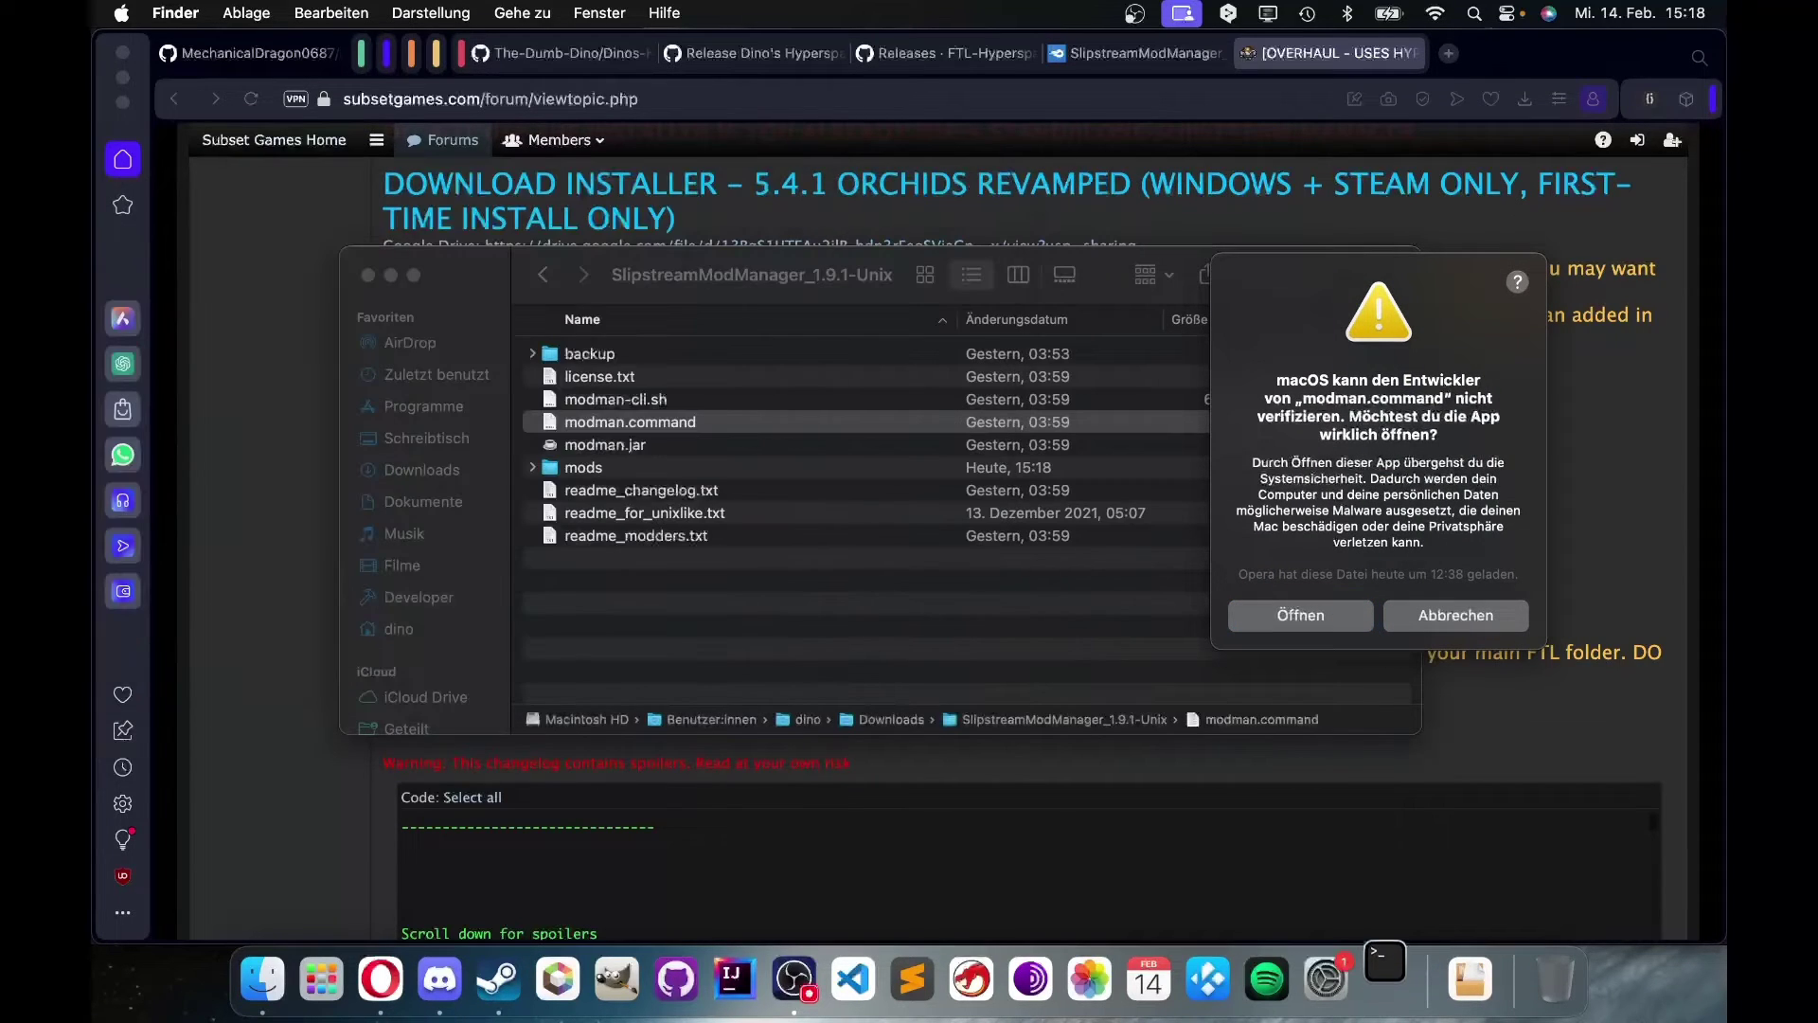
left_click(1297, 621)
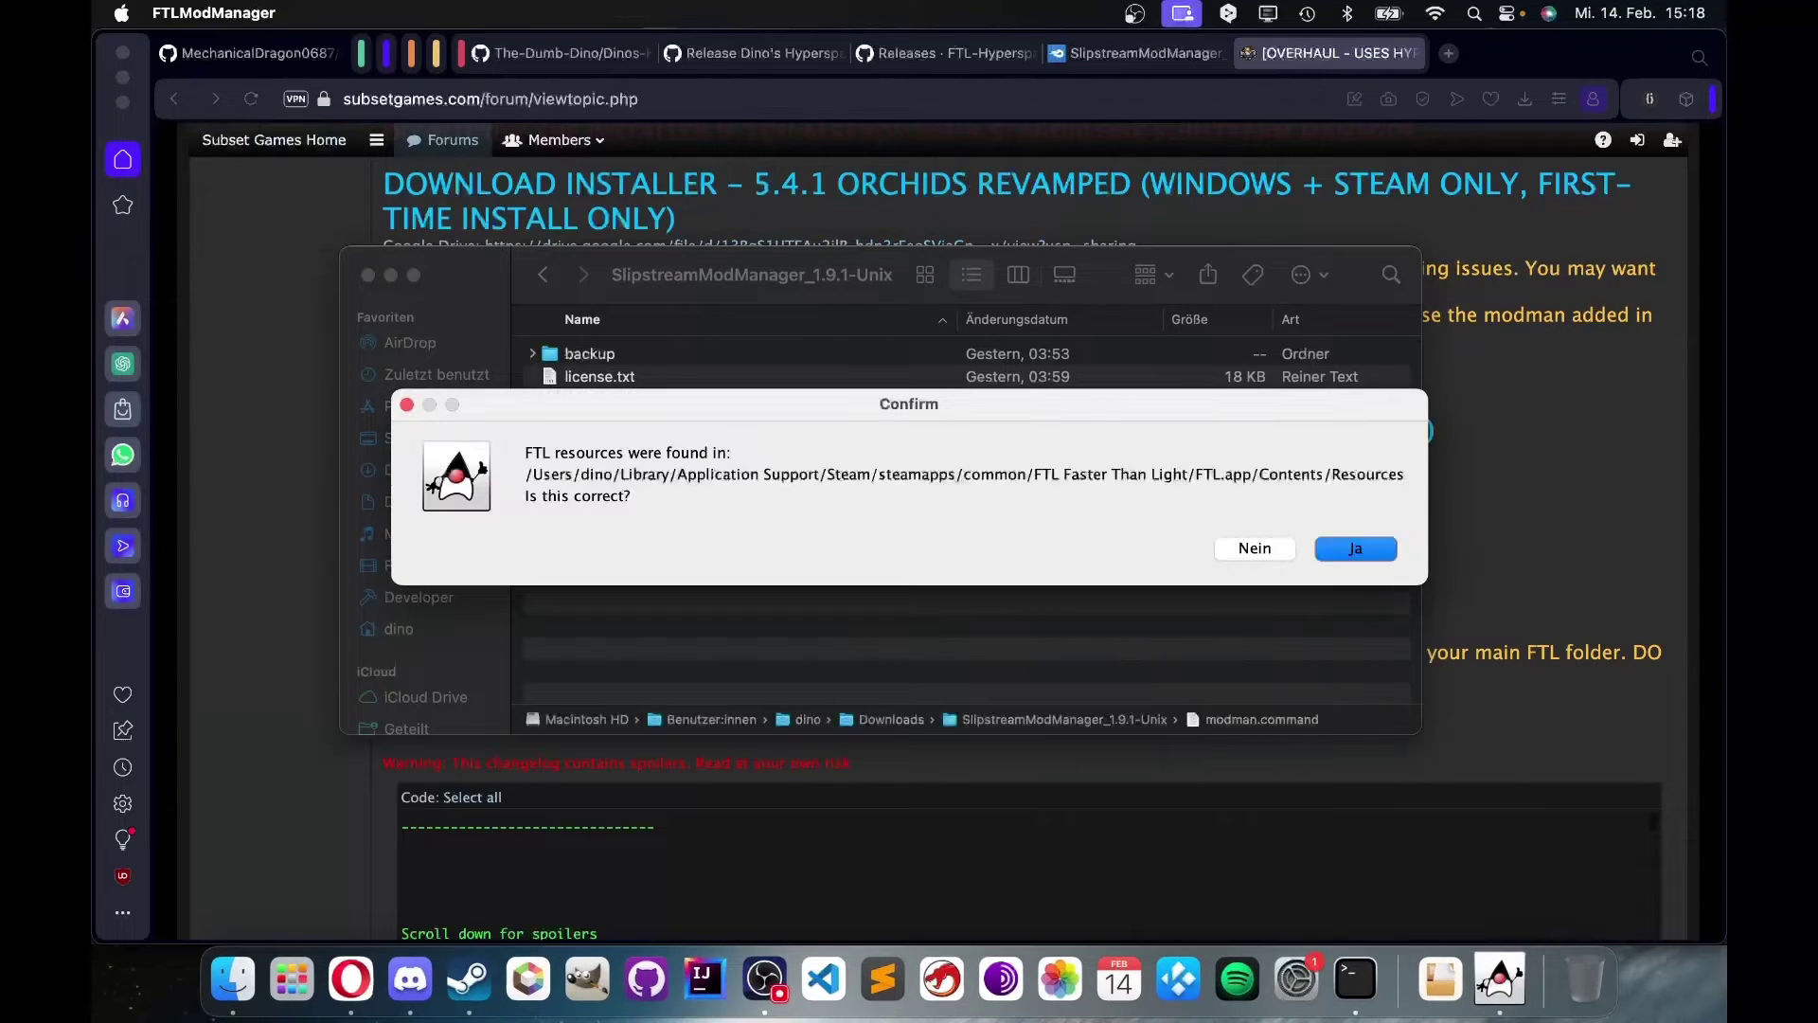
left_click_drag(522, 413, 440, 388)
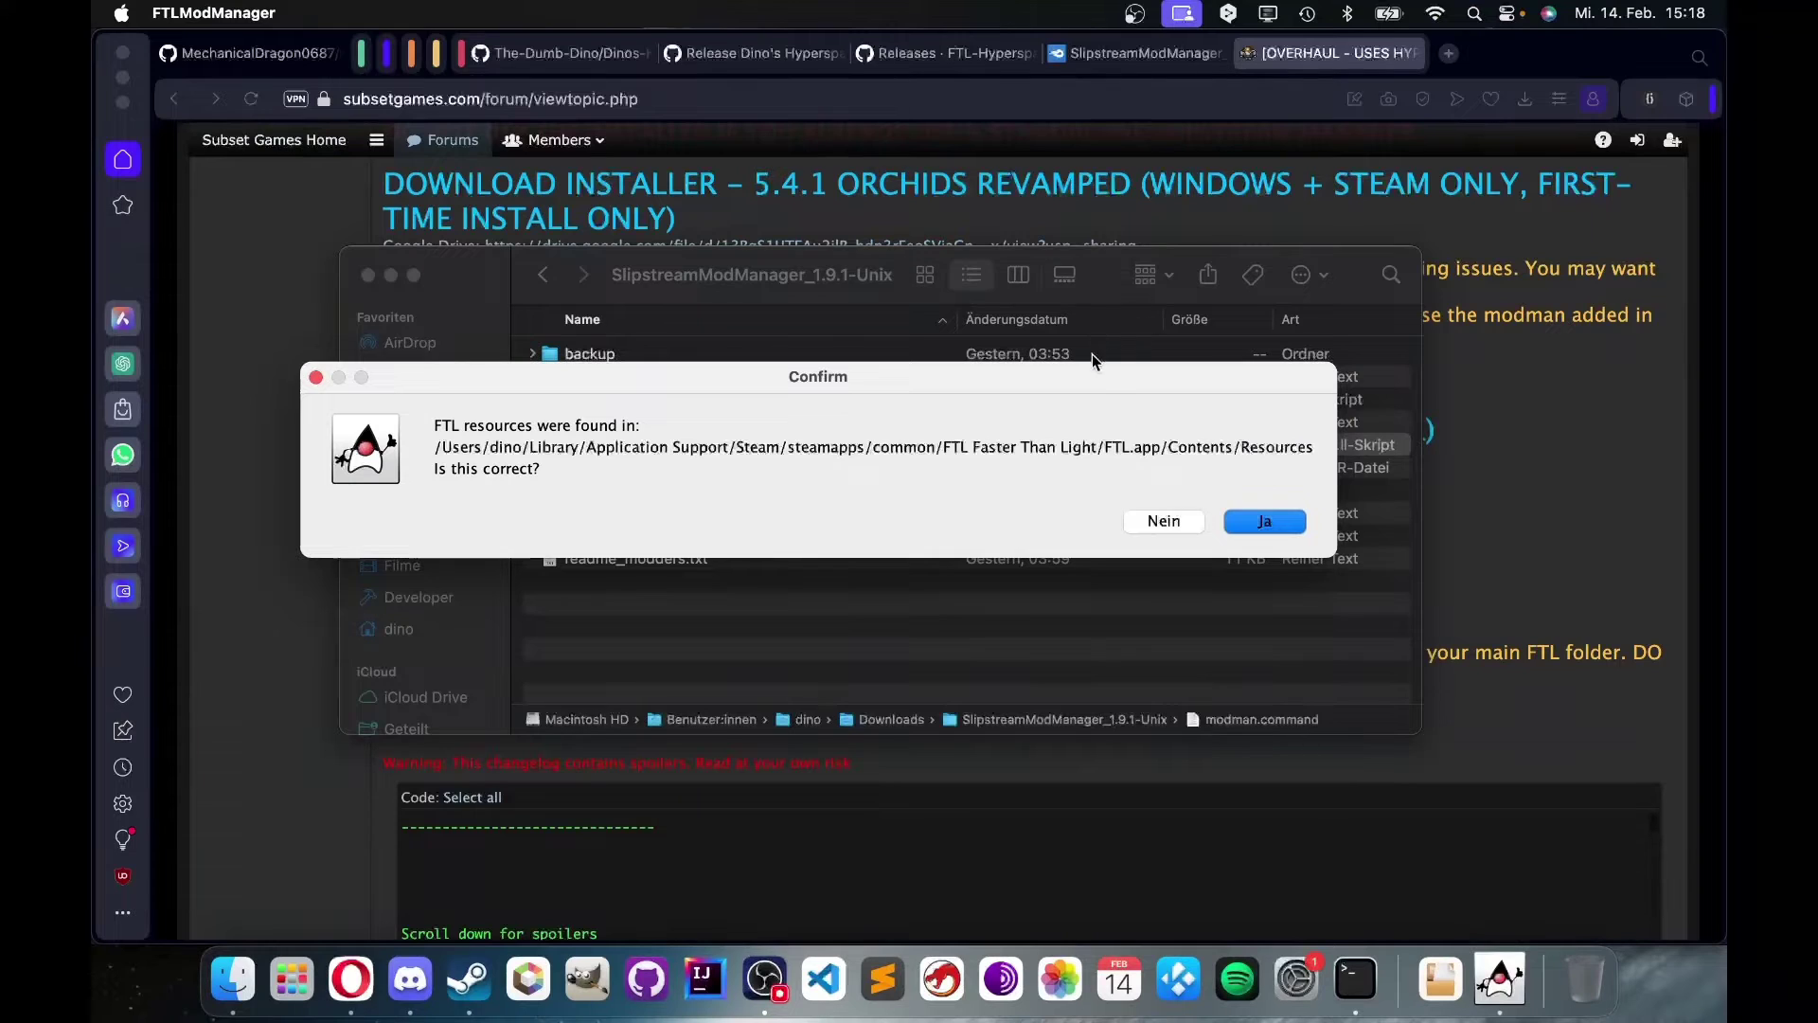
left_click_drag(1115, 386, 1102, 657)
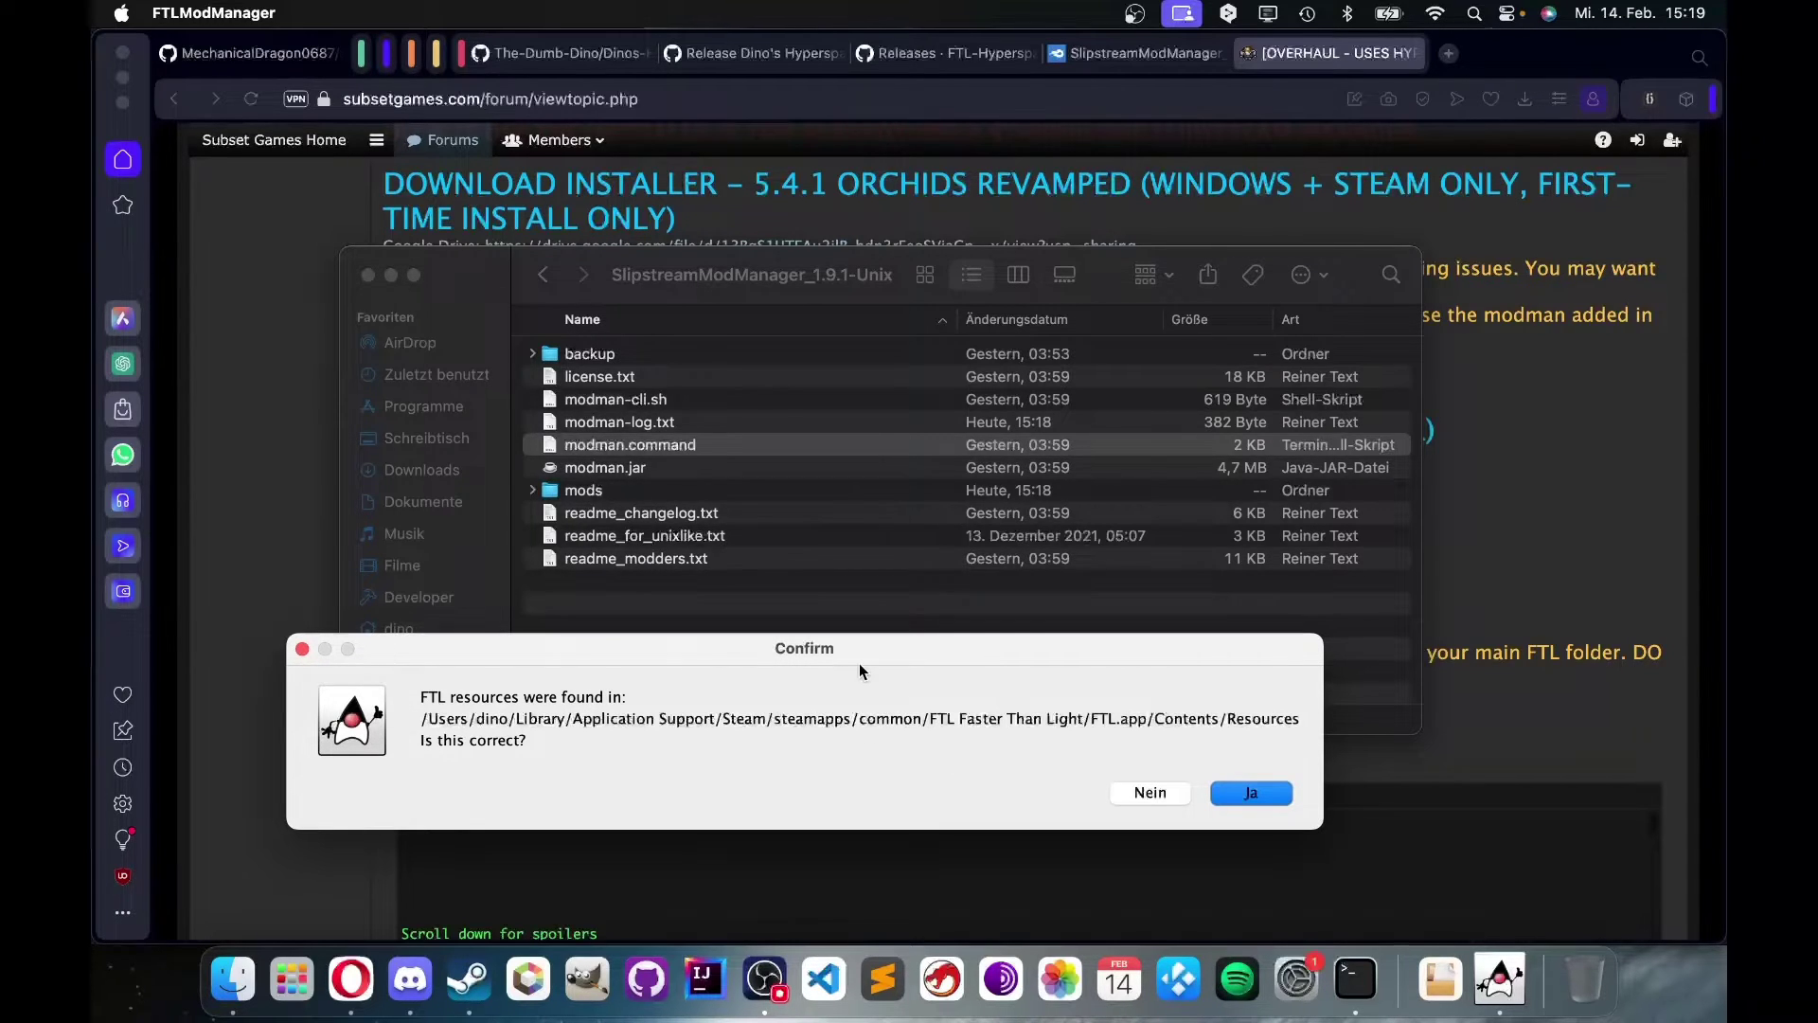
- Reject the detected Steam FTL location and open Desktop in the file chooser
left_click(1169, 803)
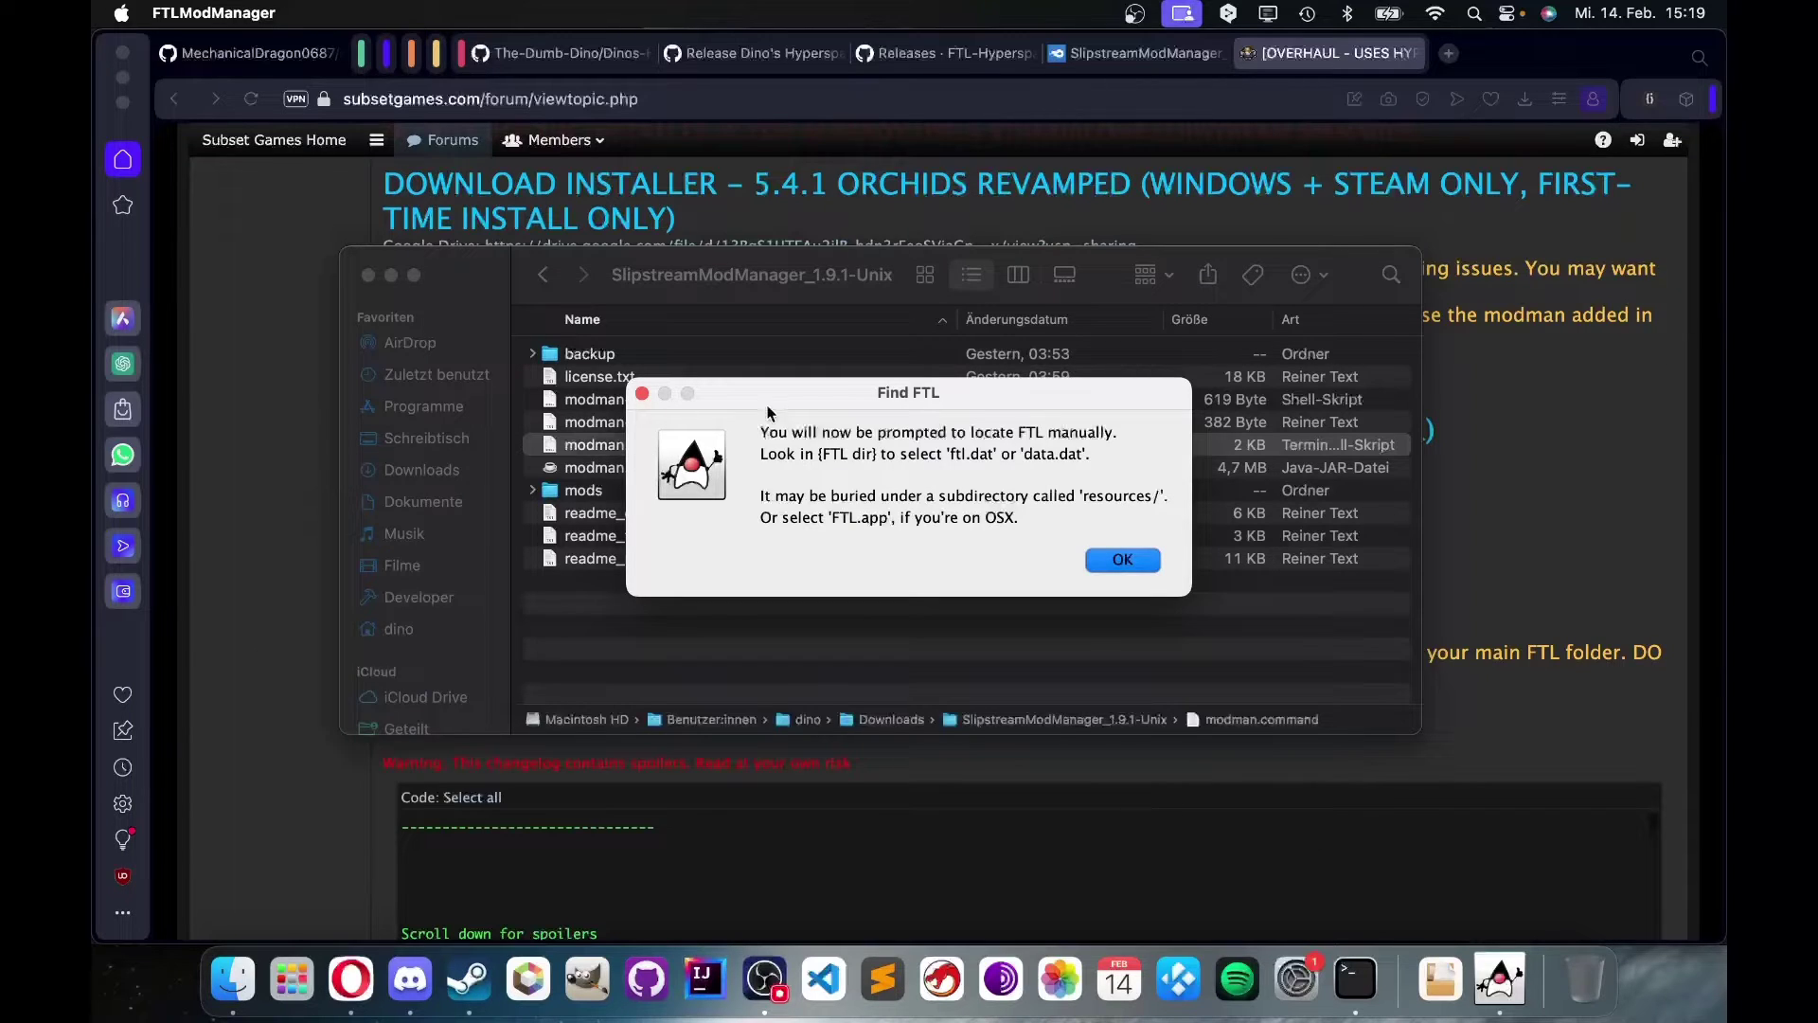
left_click(1125, 558)
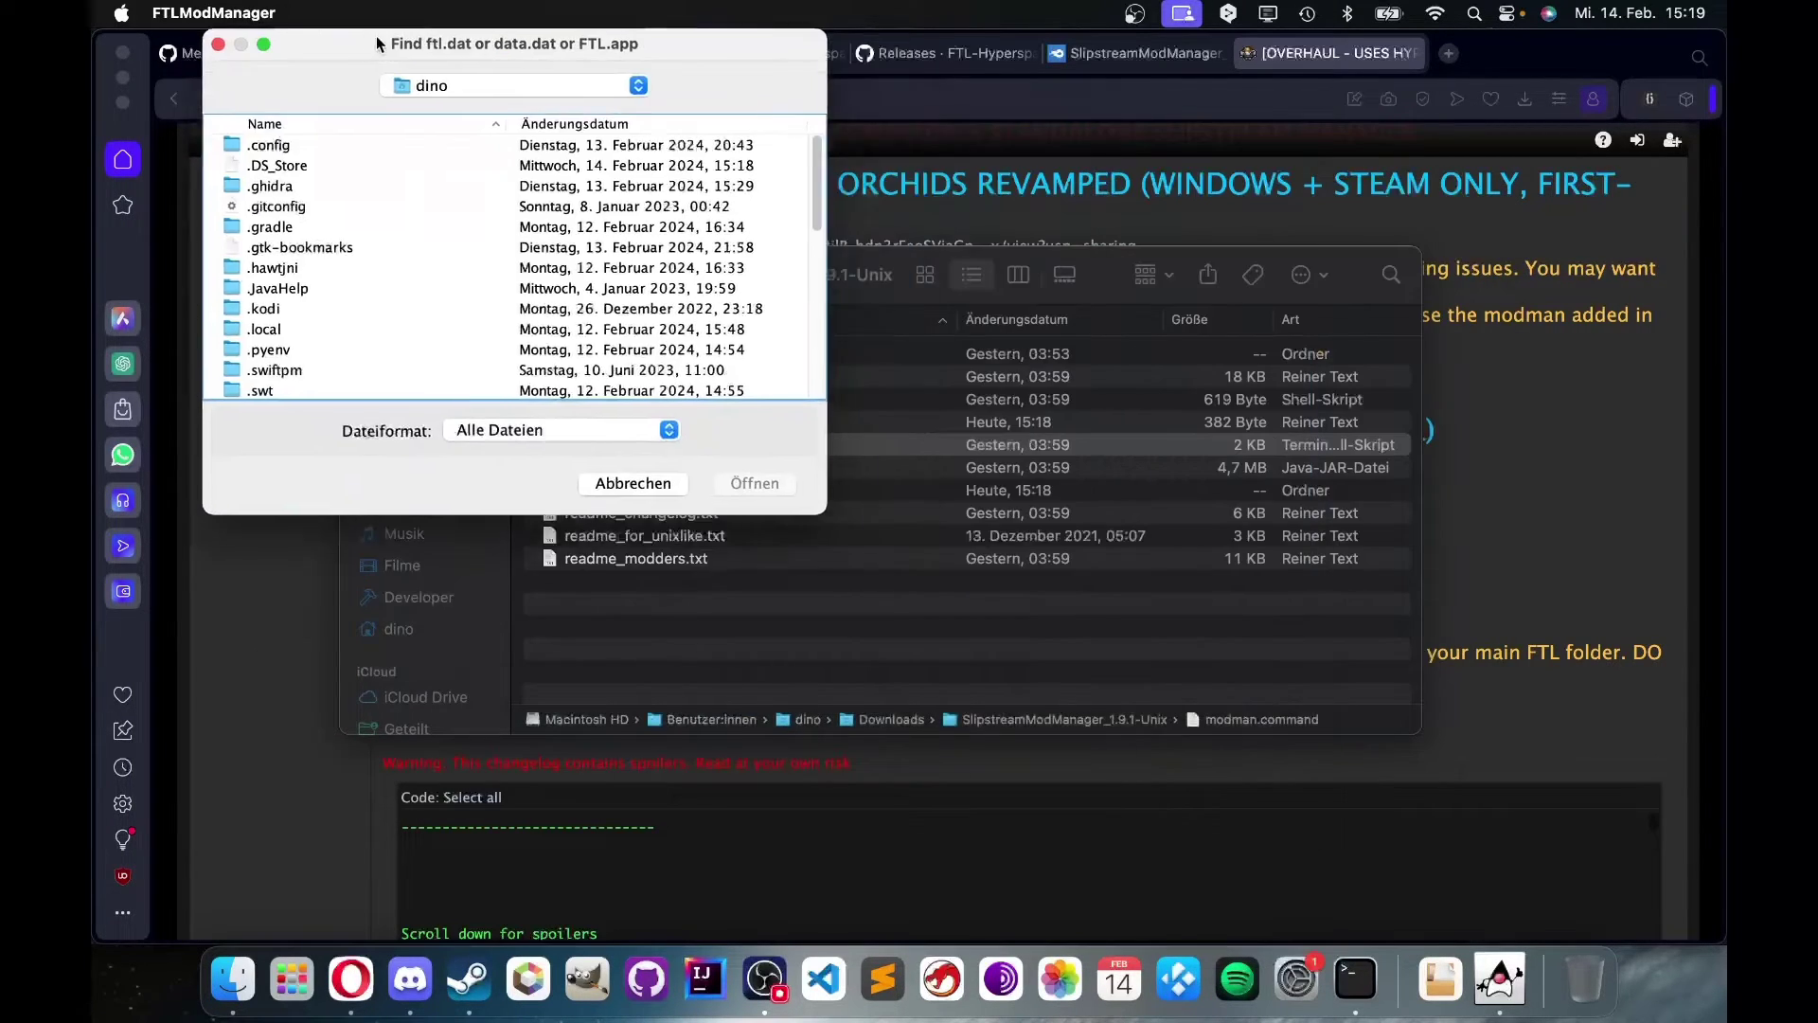
scroll(616, 483, "down", 10)
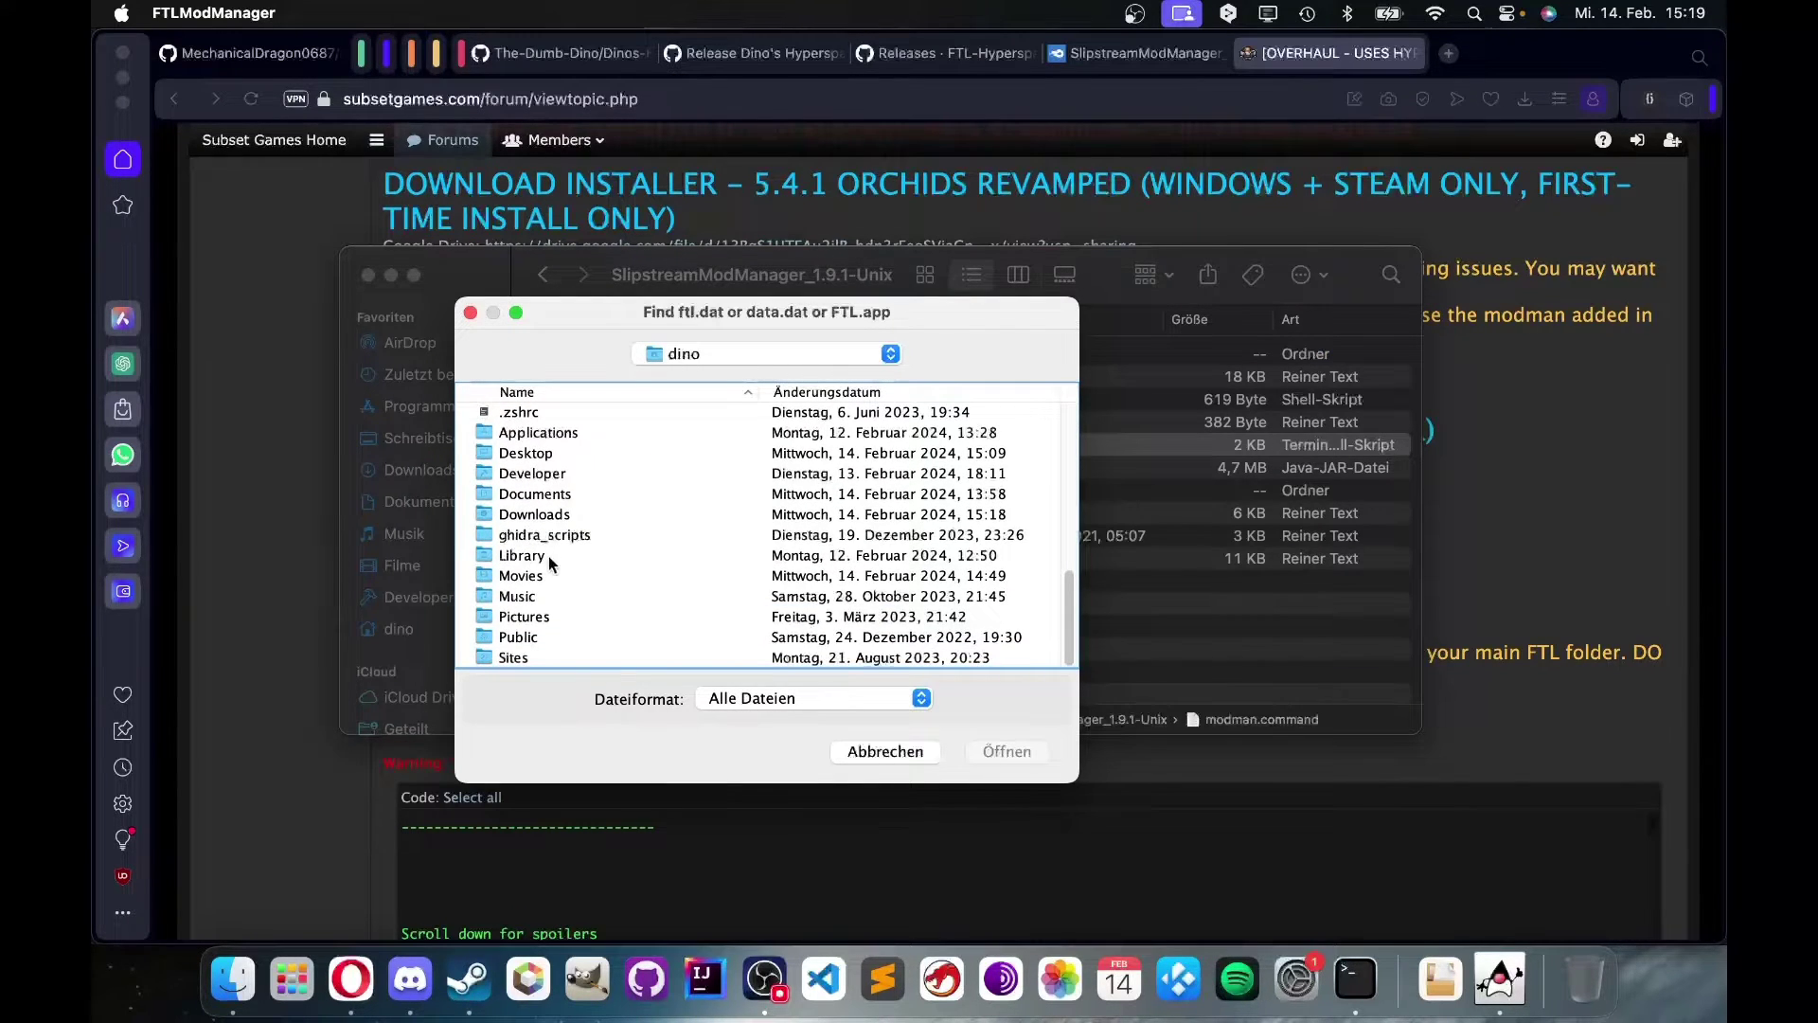
double_click(533, 455)
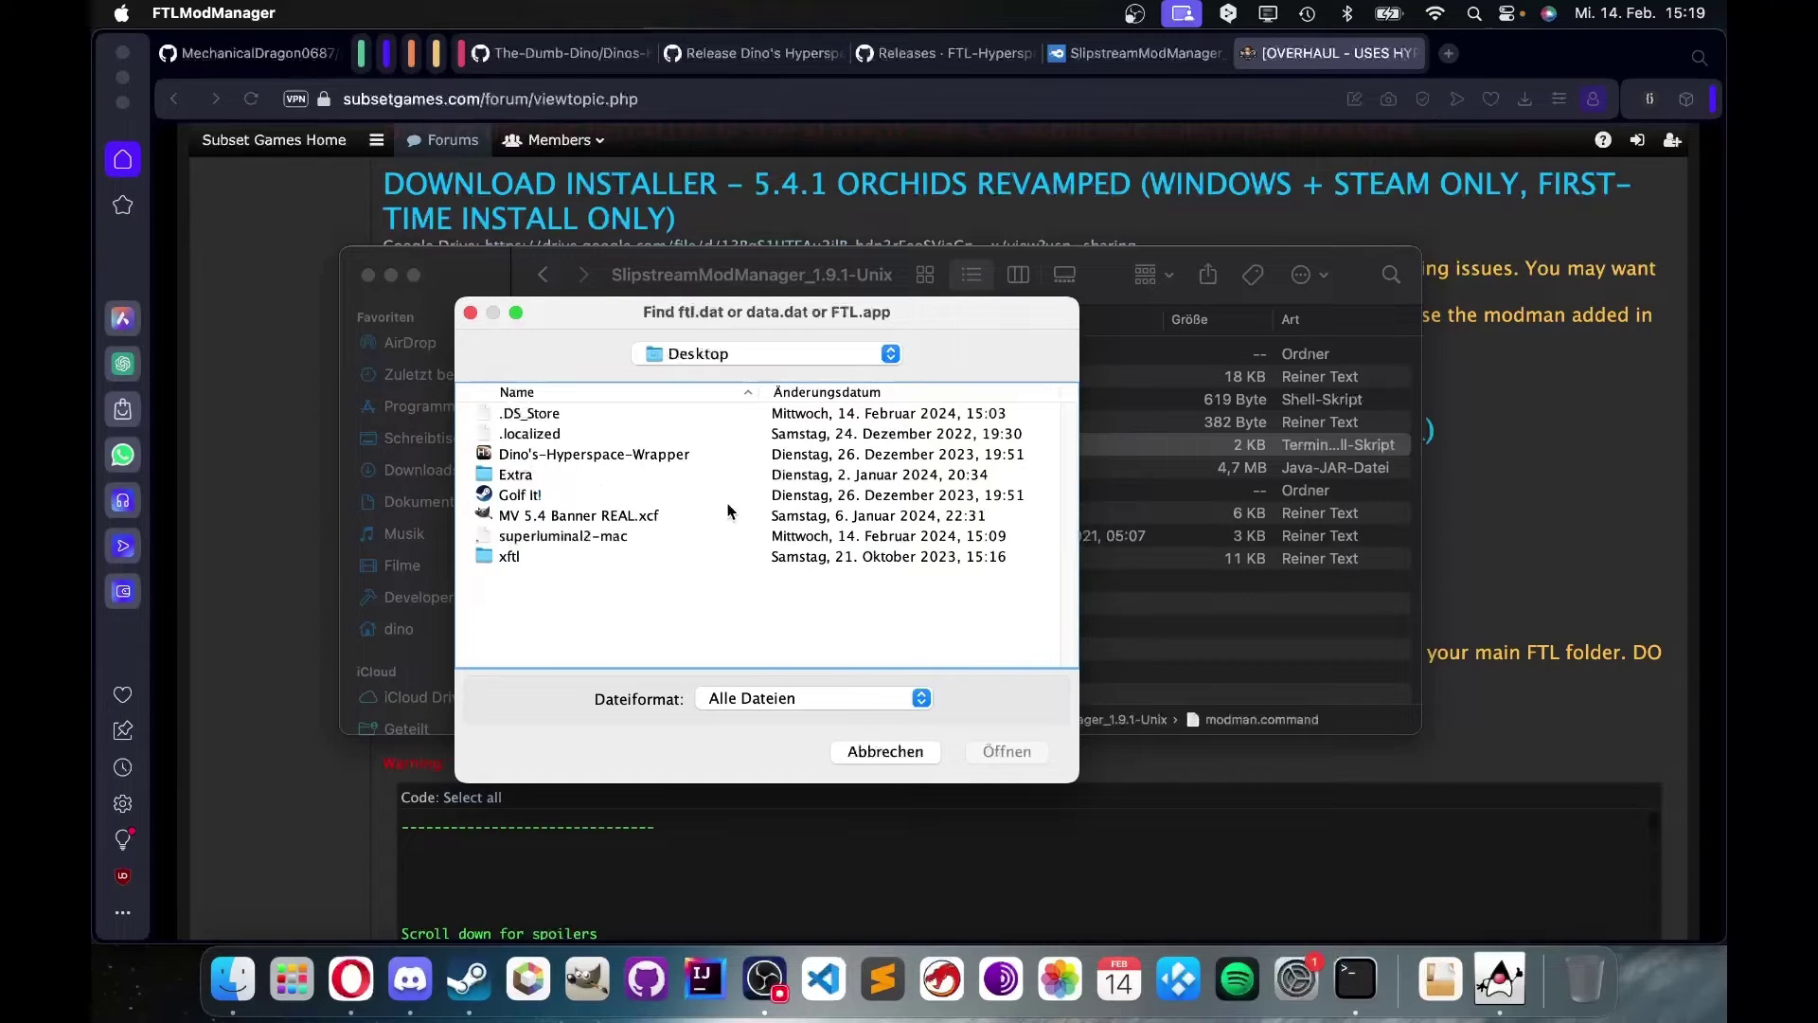
- Navigate up through Users to Macintosh HD and open the Applications folder
left_click(841, 358)
left_click(633, 578)
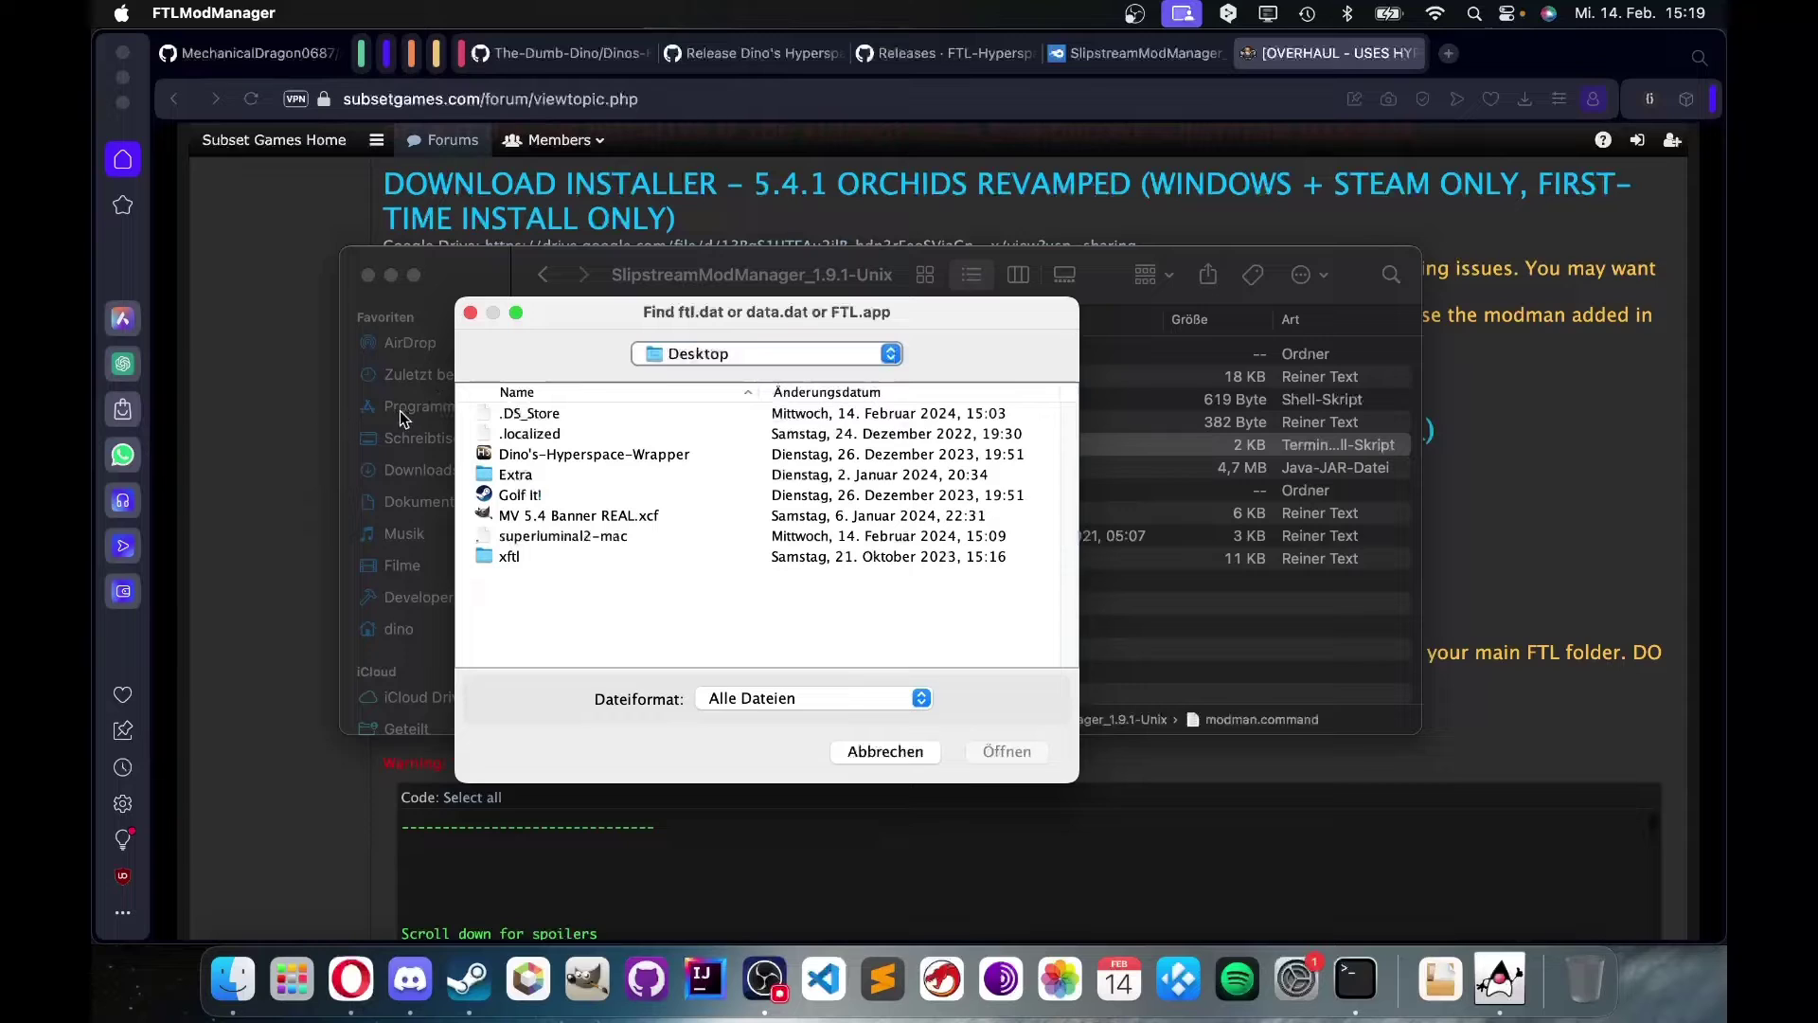
left_click(653, 353)
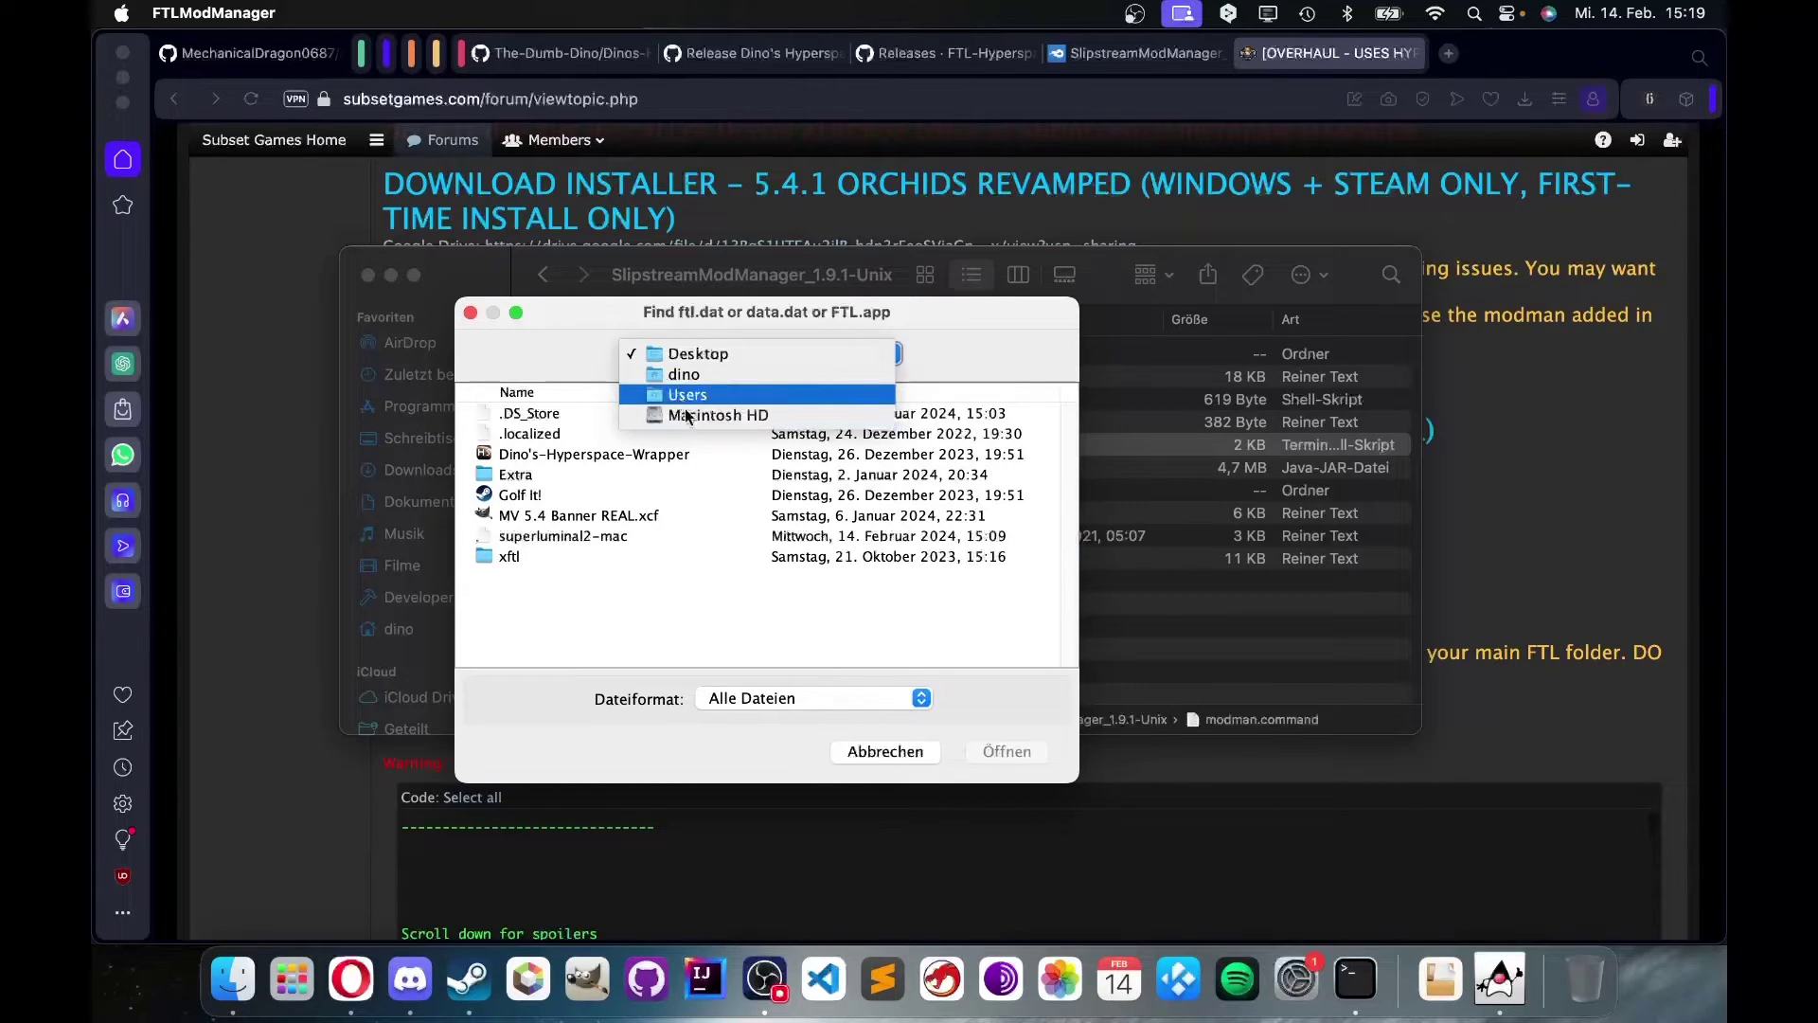
left_click(688, 393)
left_click(708, 358)
left_click(705, 375)
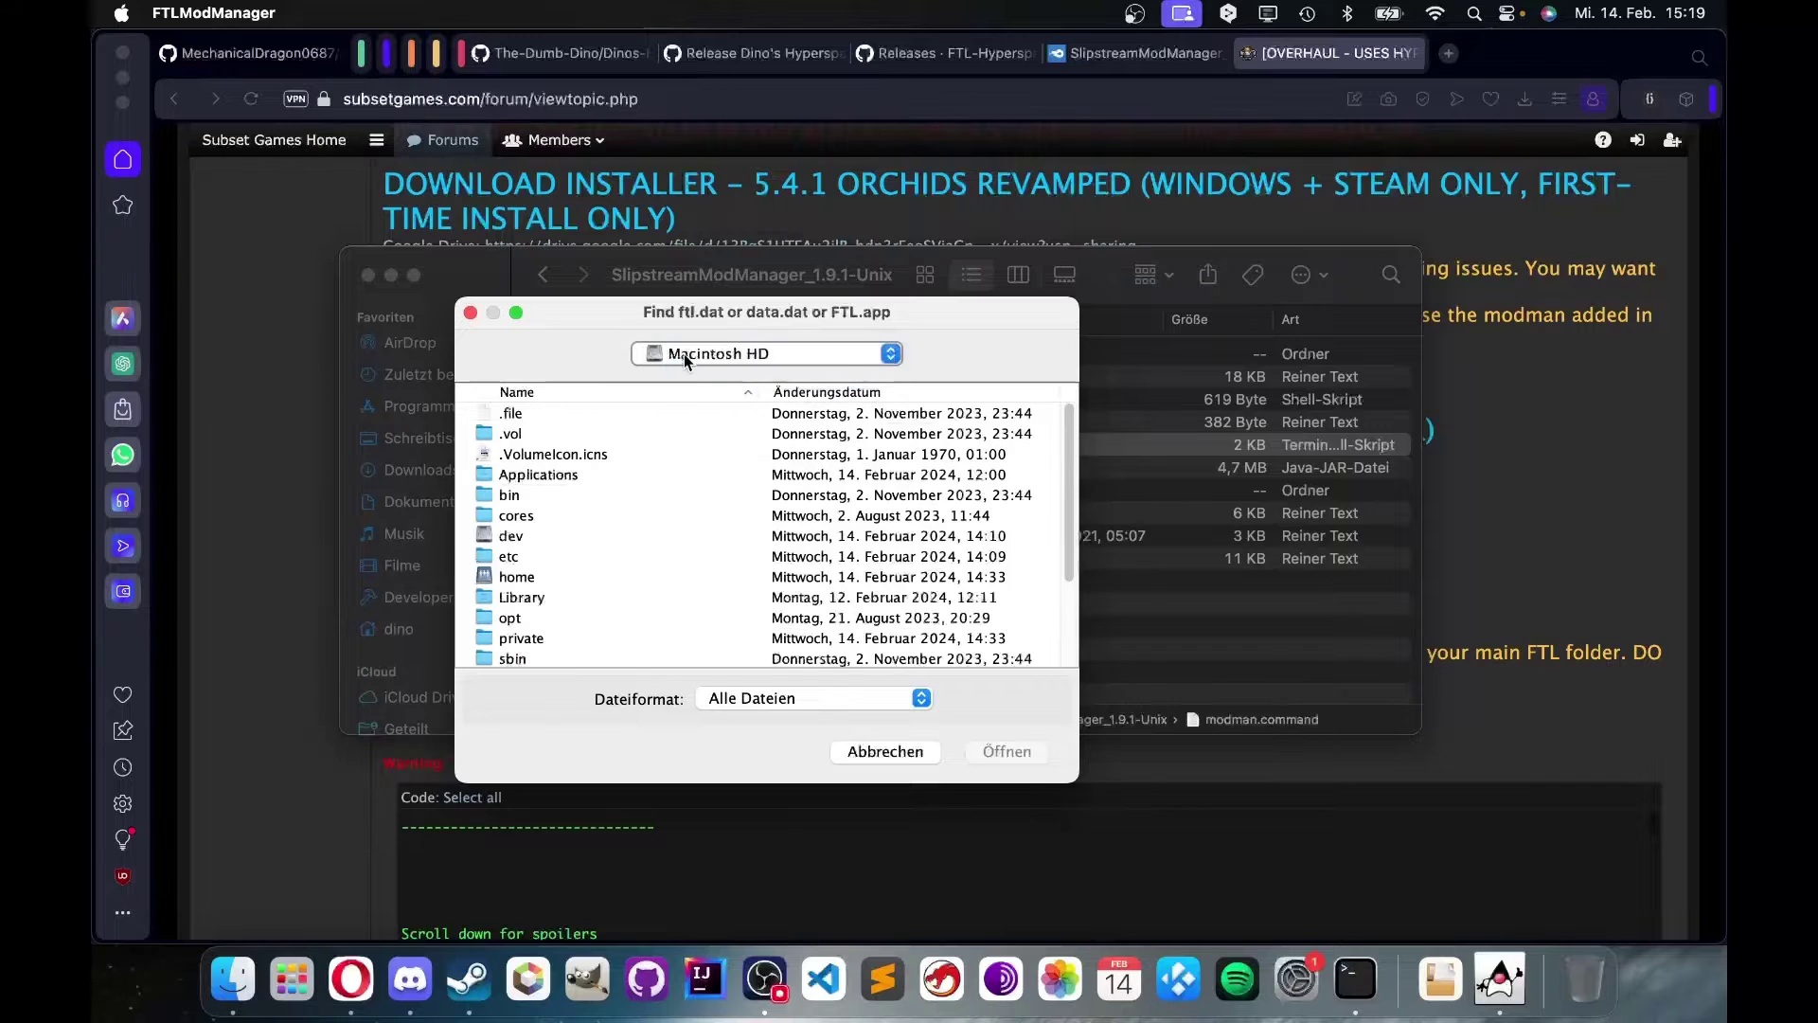
left_click(709, 358)
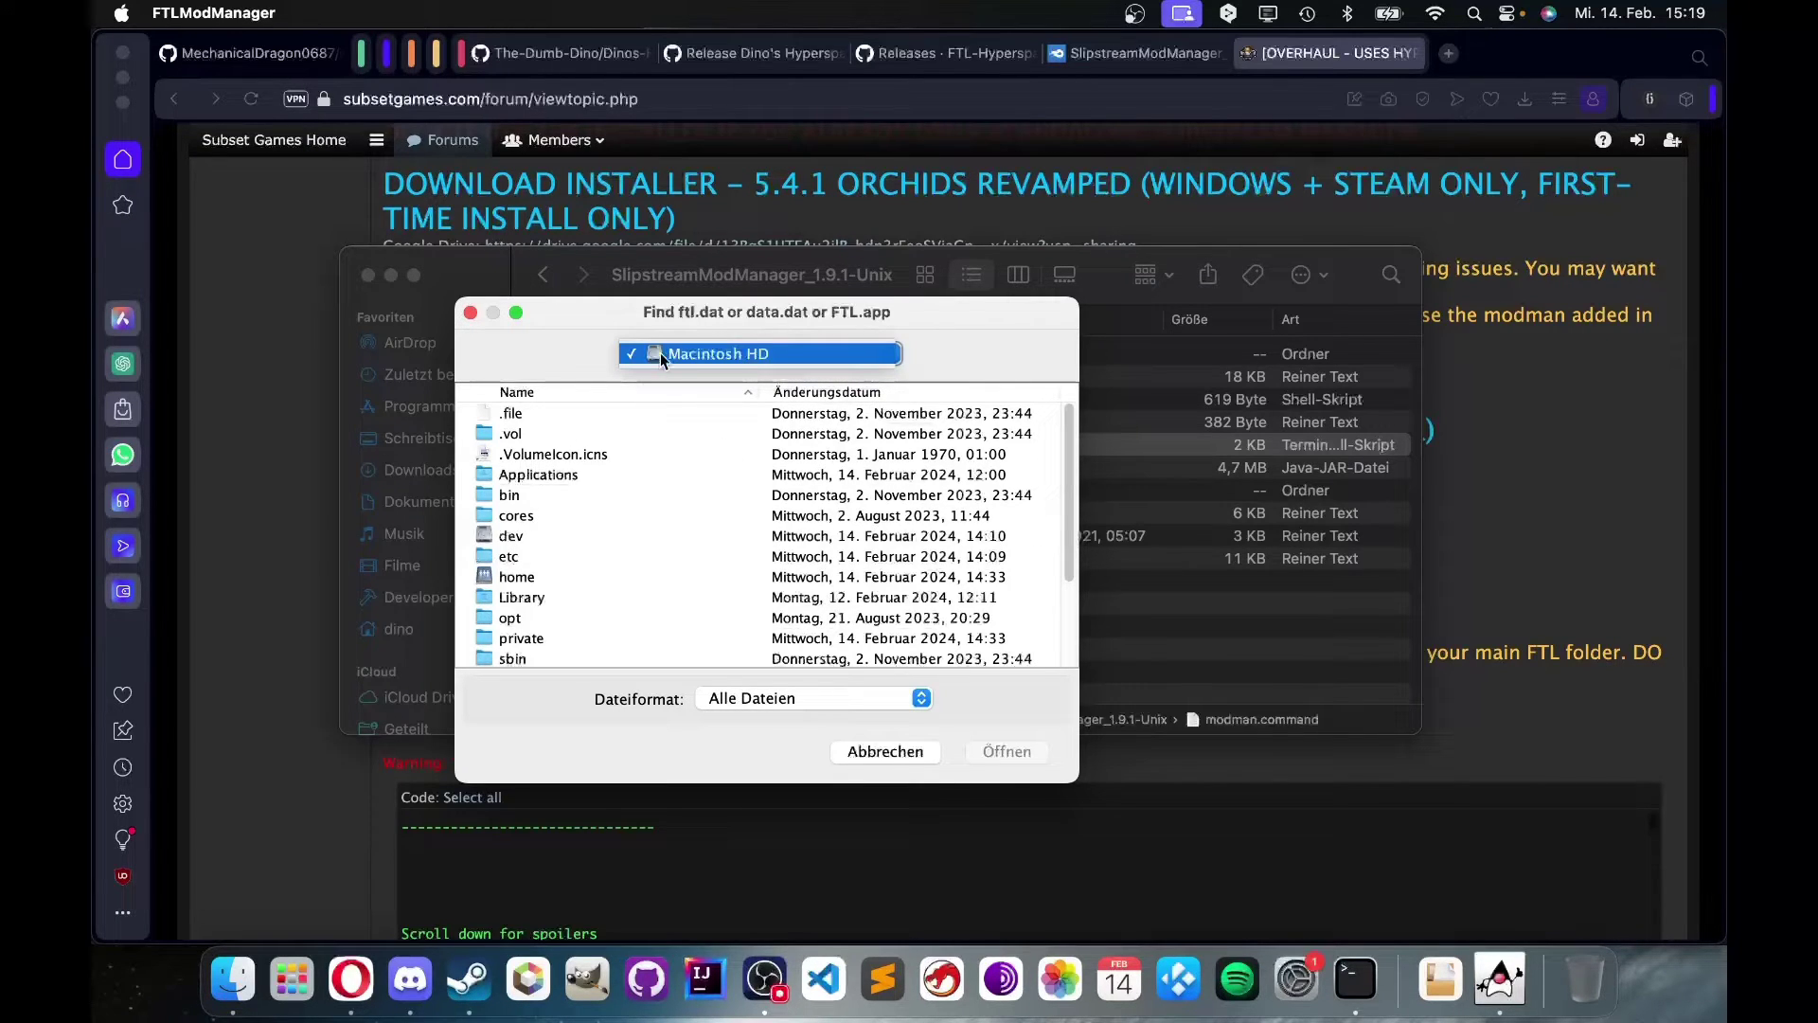
left_click(631, 442)
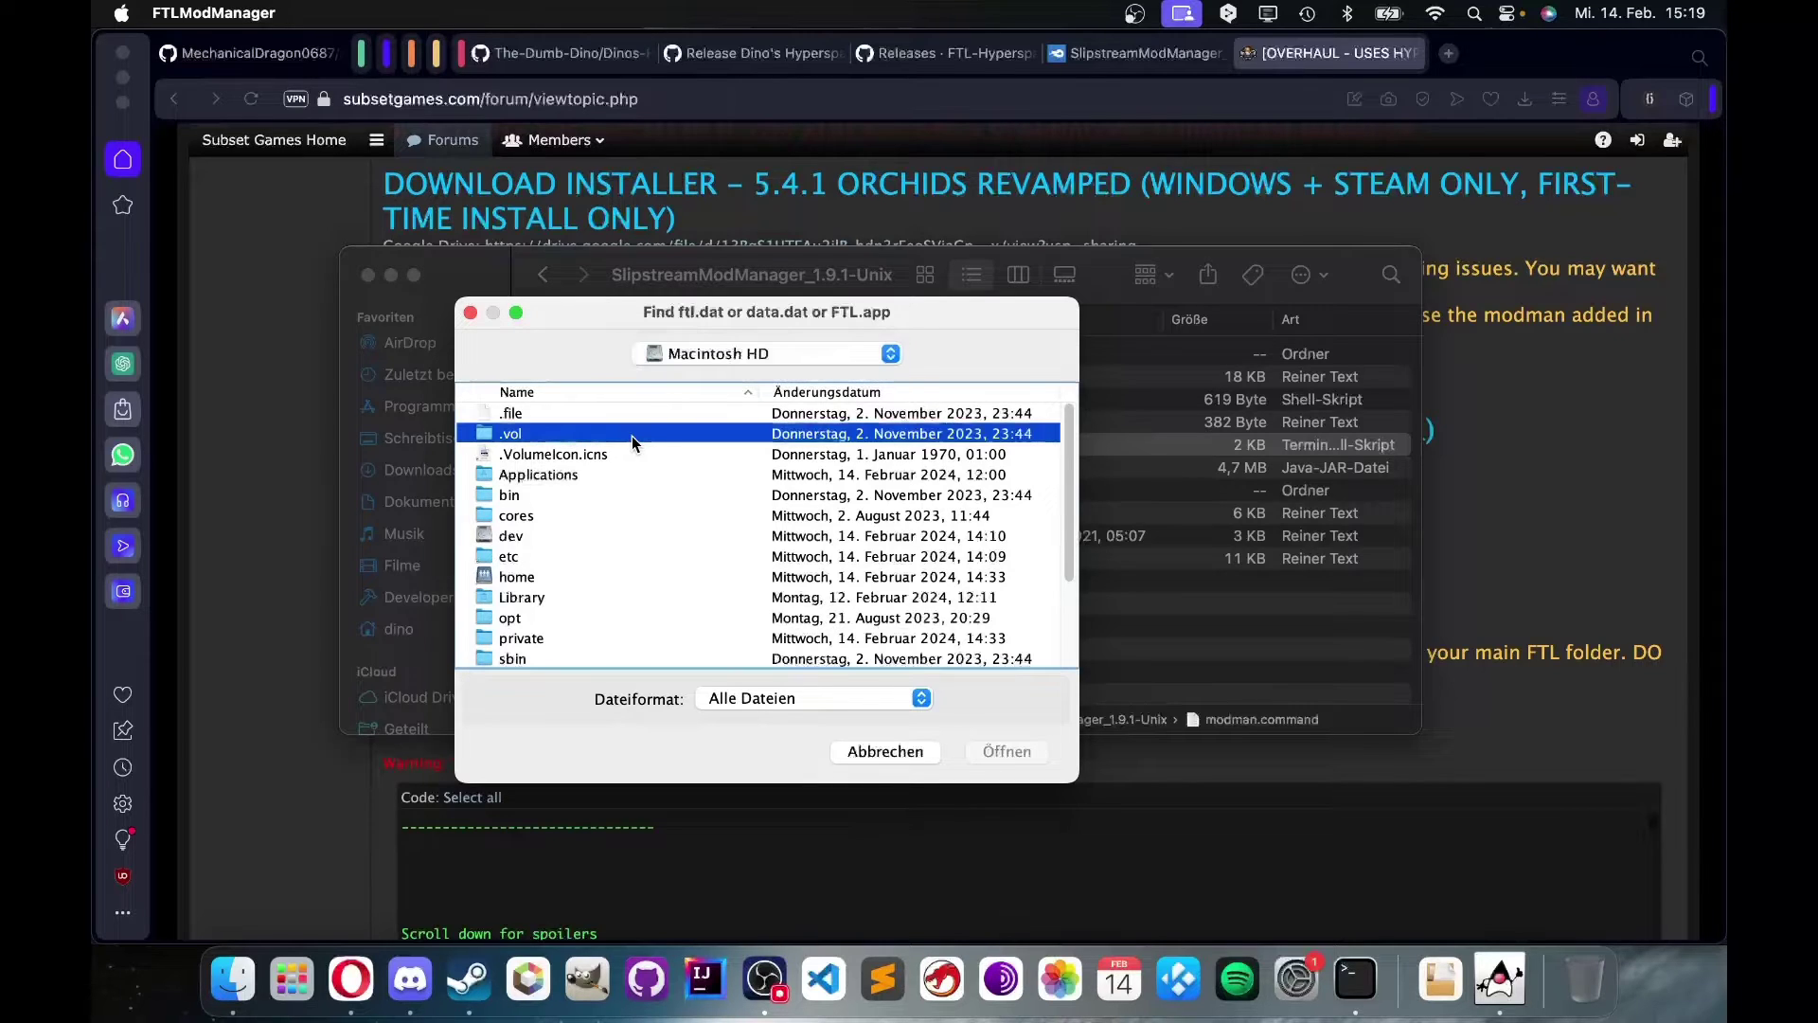
scroll(585, 500, "down", 4)
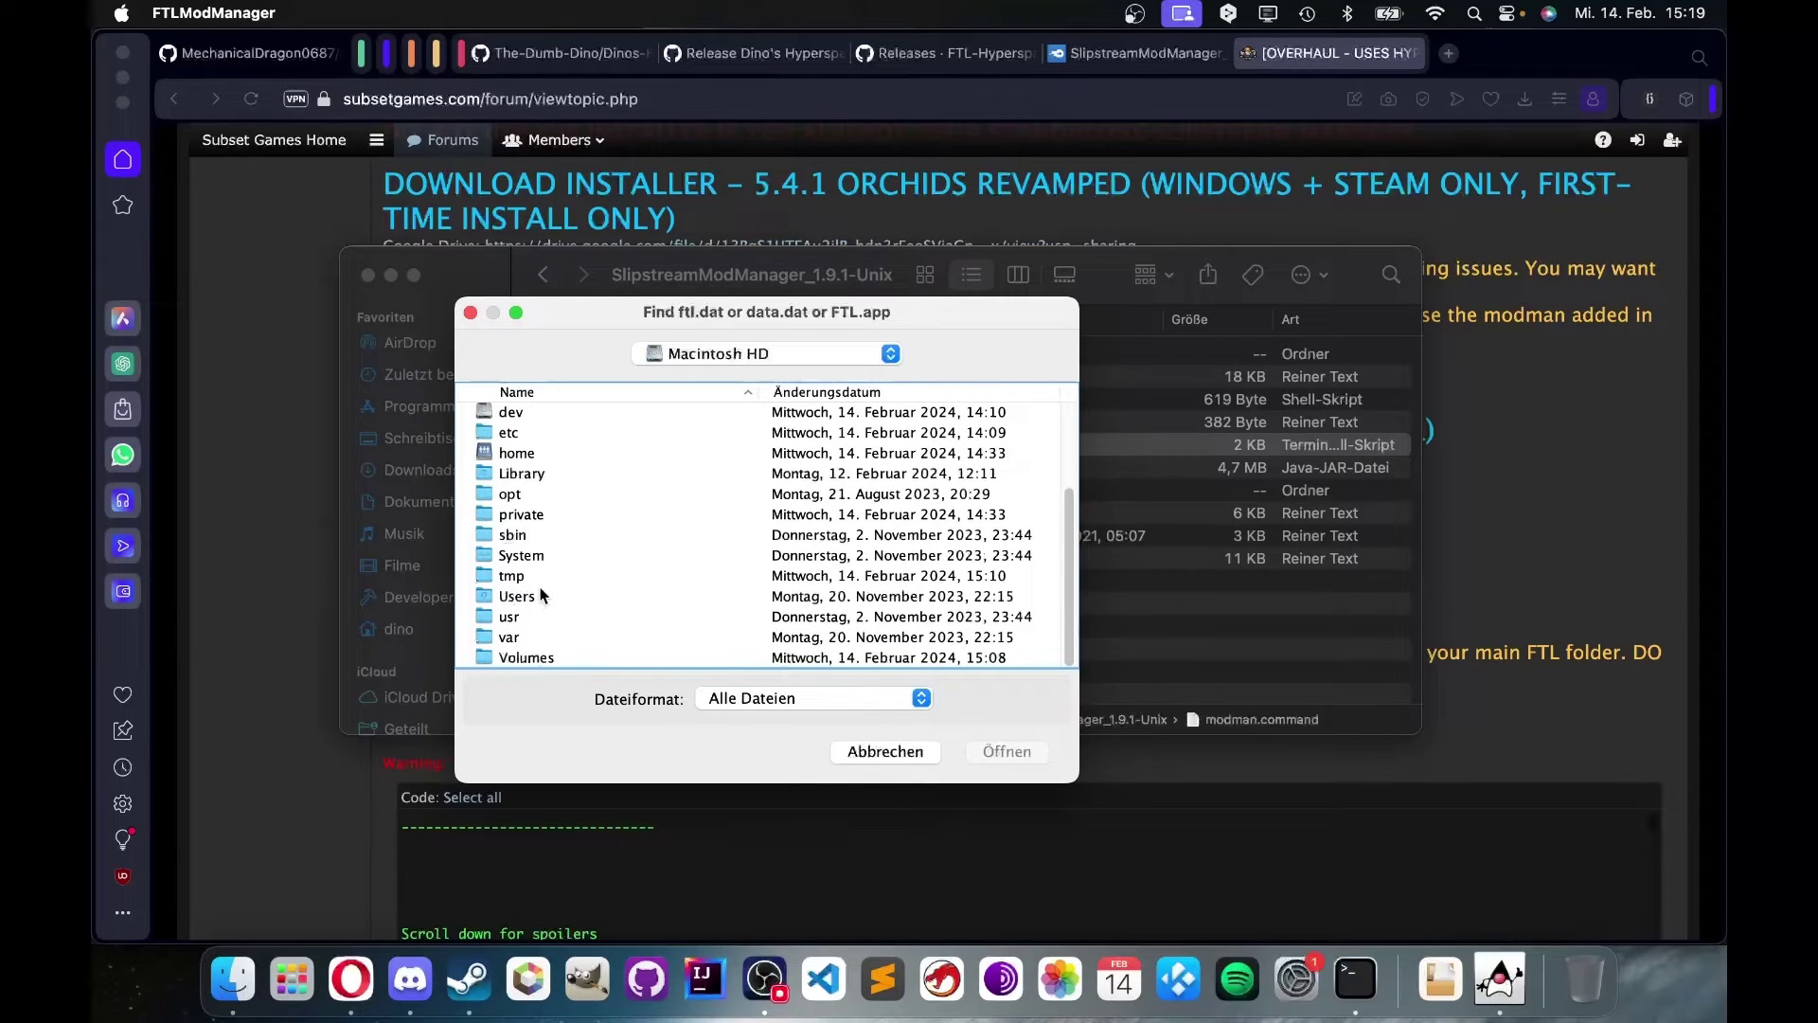
scroll(545, 603, "up", 4)
left_click(528, 475)
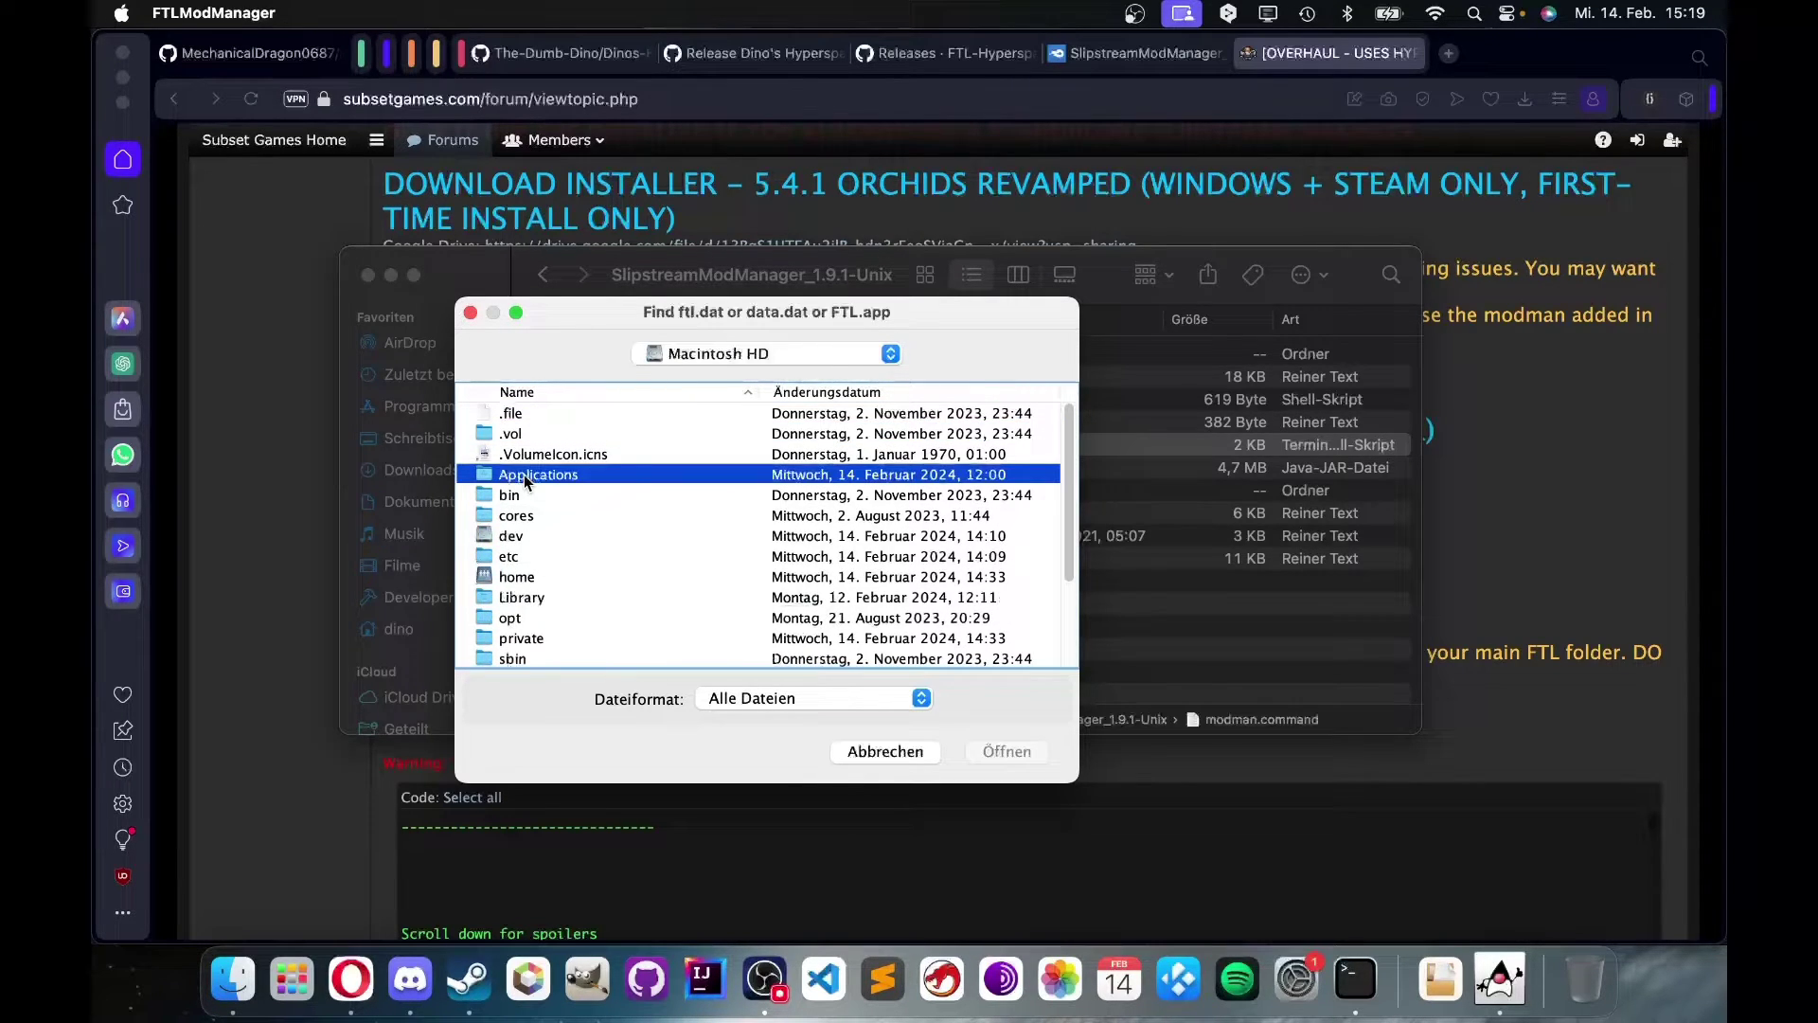
double_click(527, 476)
- Select Dino's-Hyperspace-Wrapper as the FTL app
scroll(580, 472, "down", 10)
scroll(583, 470, "up", 2)
scroll(583, 471, "down", 2)
scroll(568, 486, "up", 6)
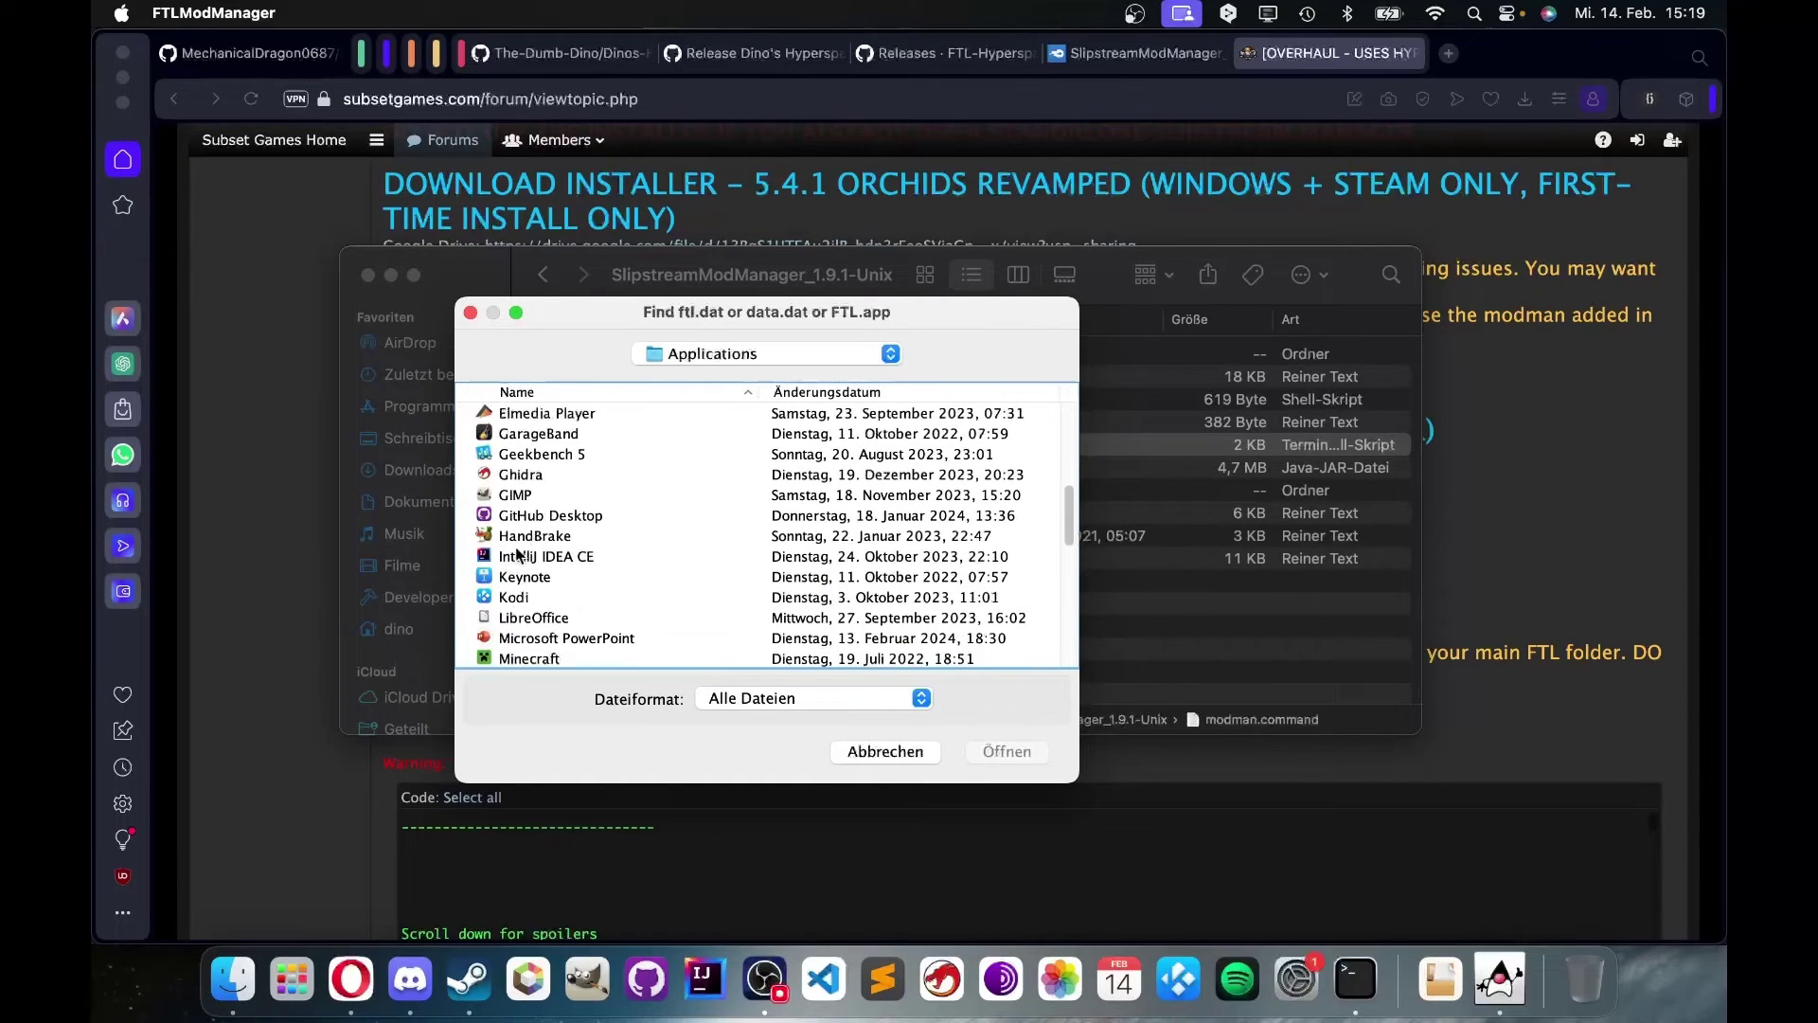
scroll(594, 538, "up", 3)
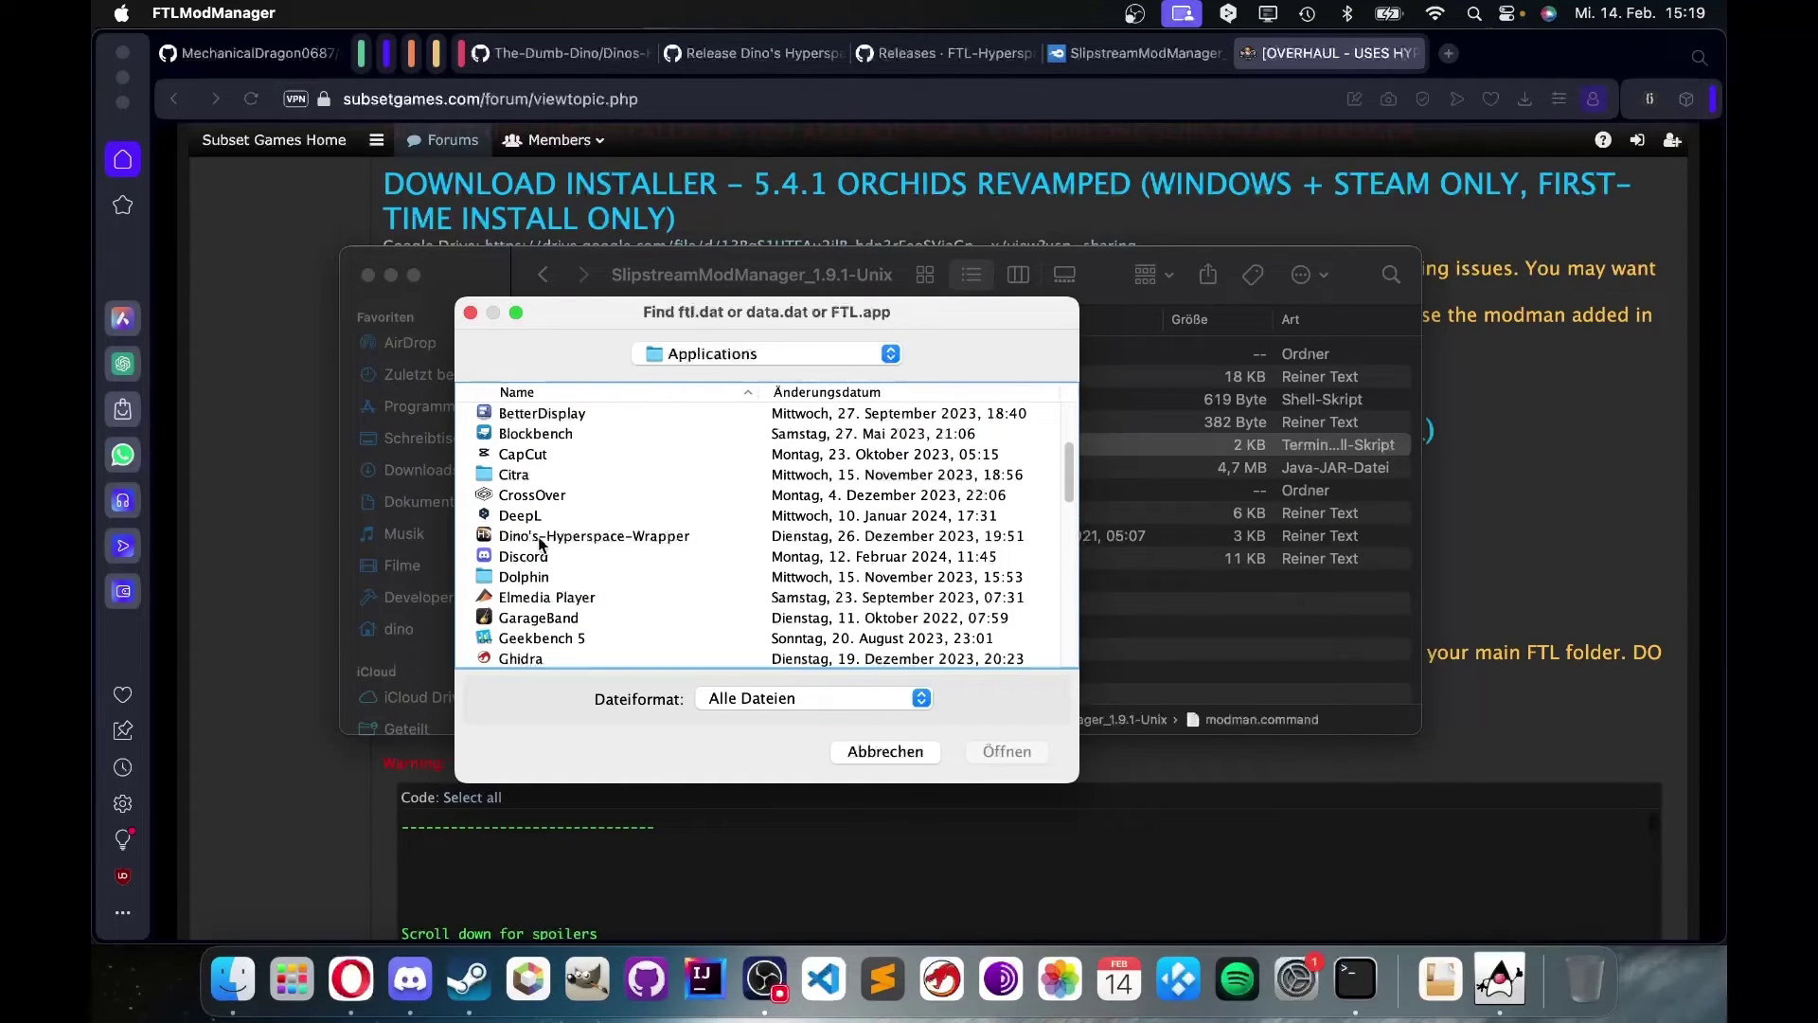
left_click(541, 538)
- Reposition the dialogs and browse back to the Desktop folder holding the wrapper
left_click_drag(571, 326, 1052, 356)
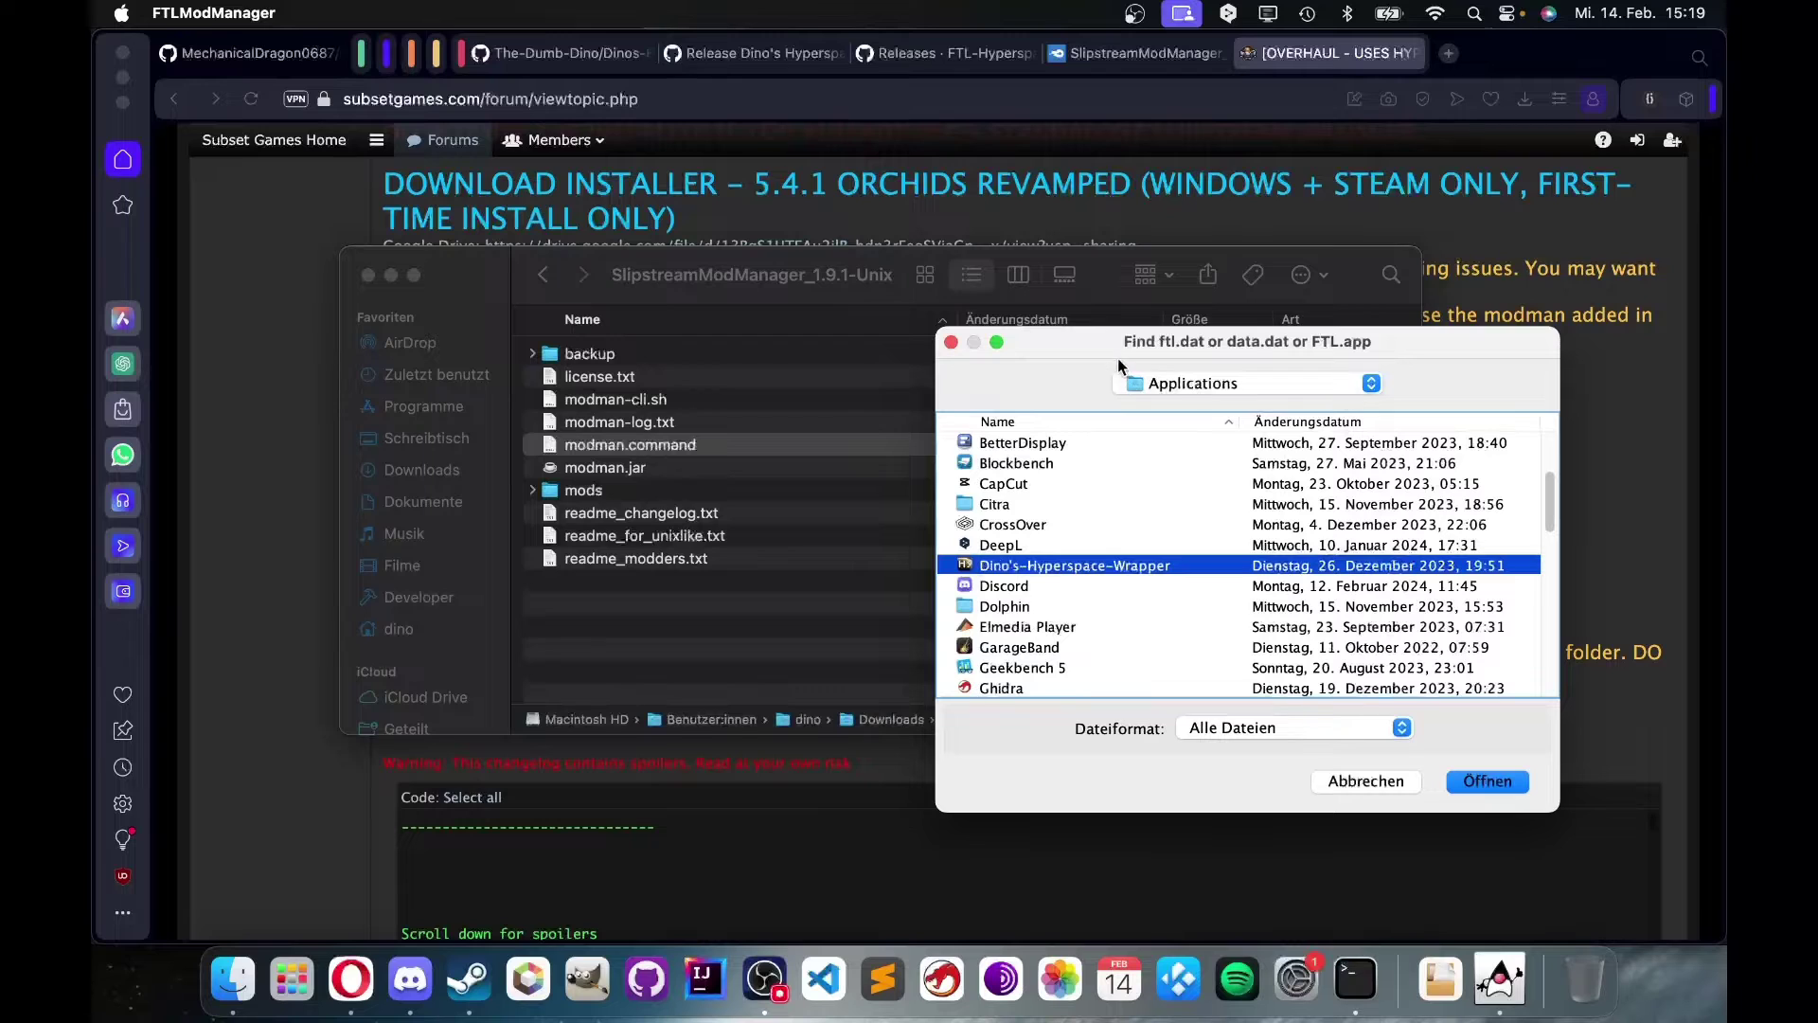
left_click_drag(1118, 362, 809, 317)
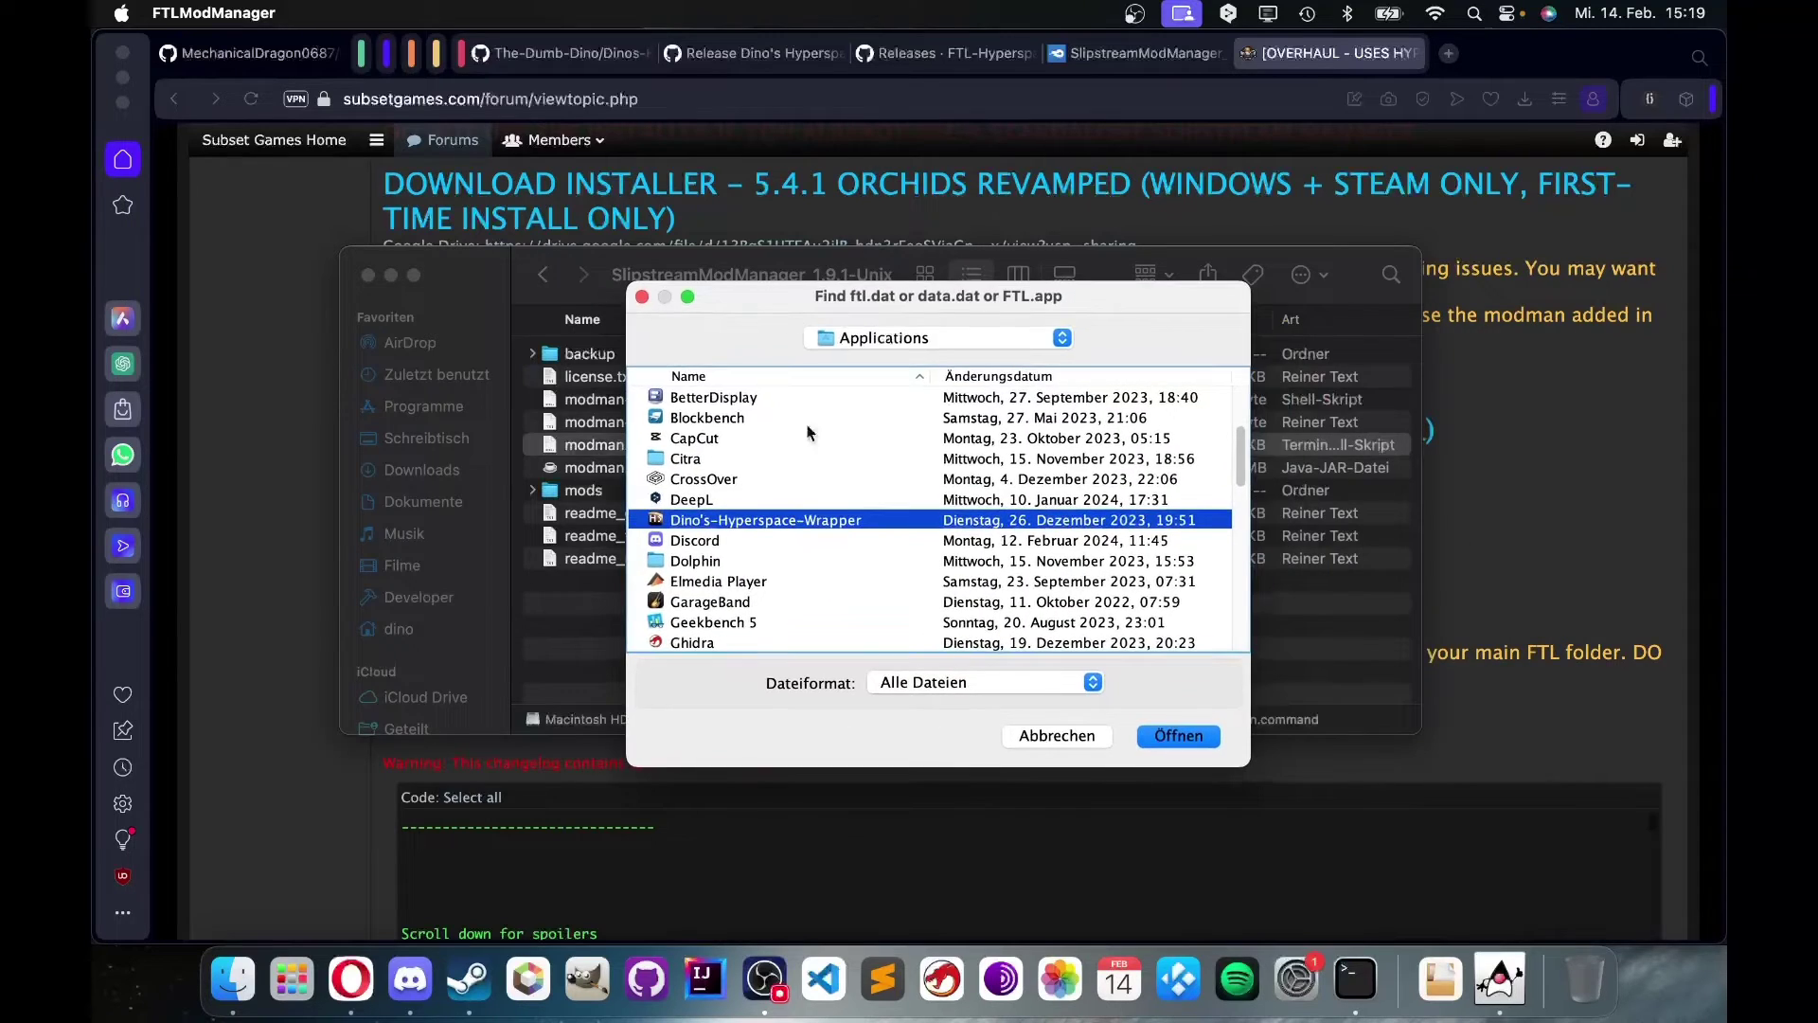
left_click(1060, 341)
left_click(831, 356)
scroll(704, 485, "down", 1)
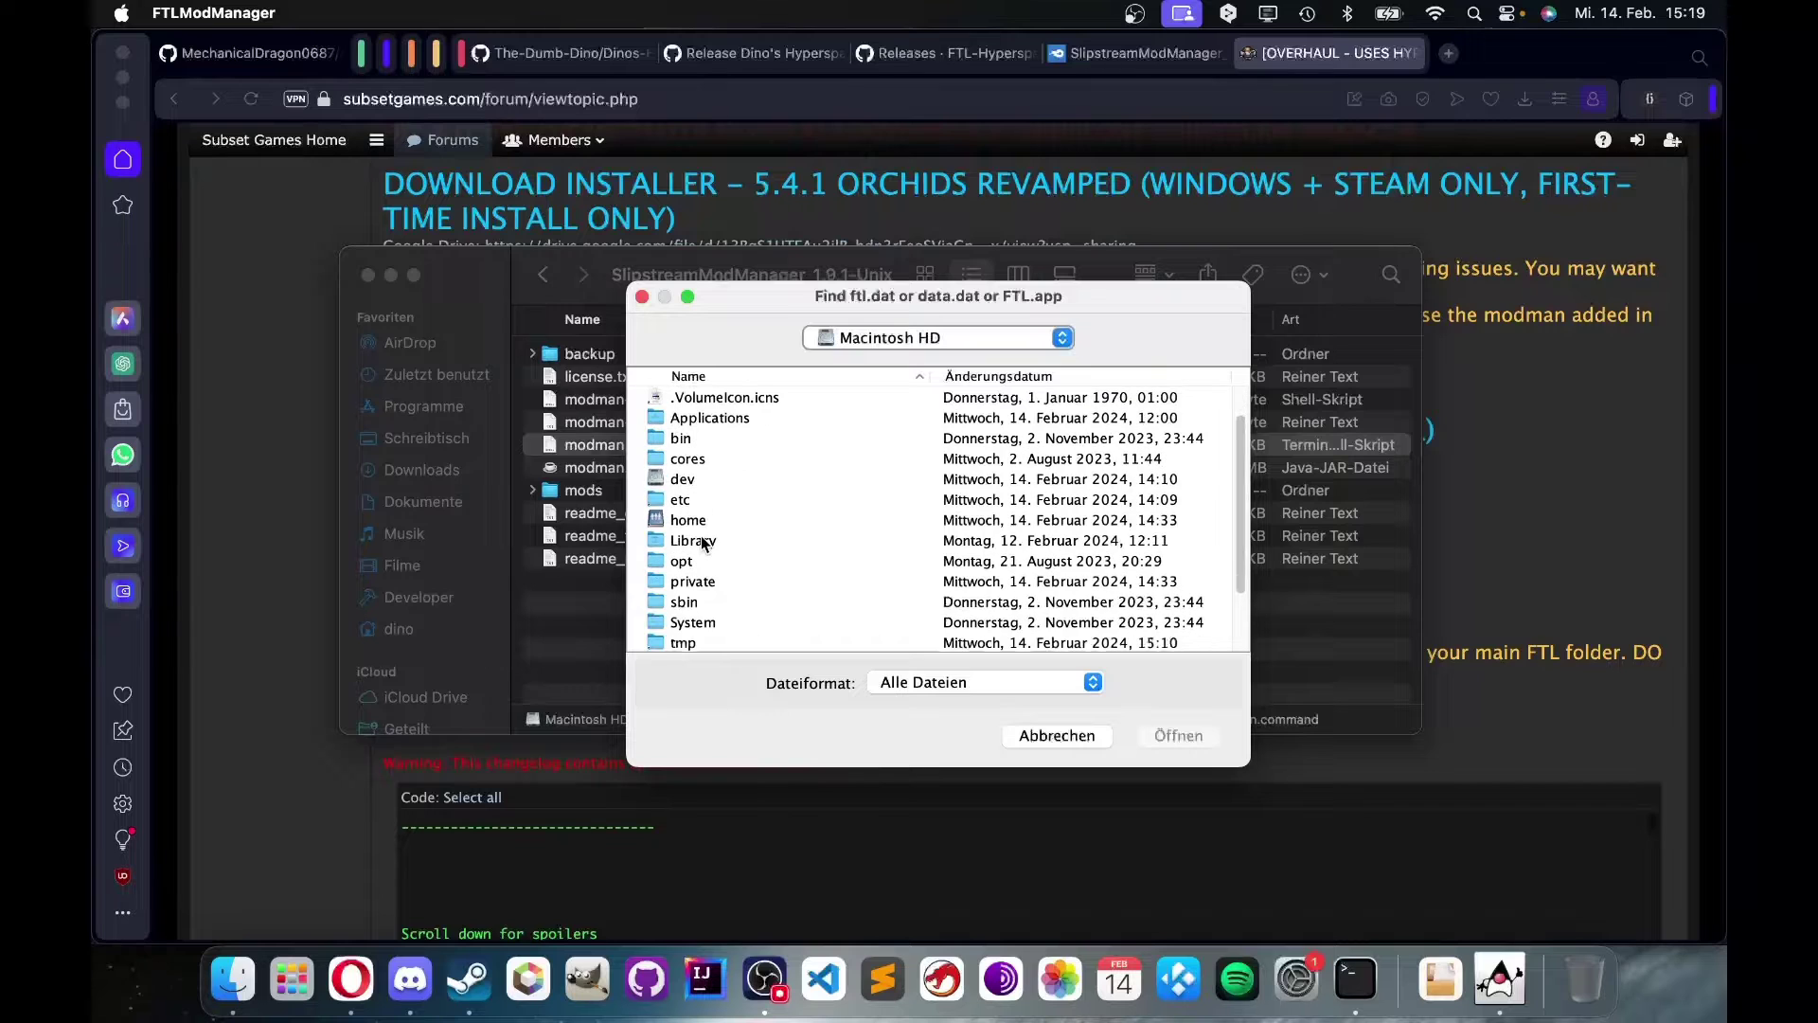
scroll(701, 541, "down", 3)
scroll(702, 542, "up", 5)
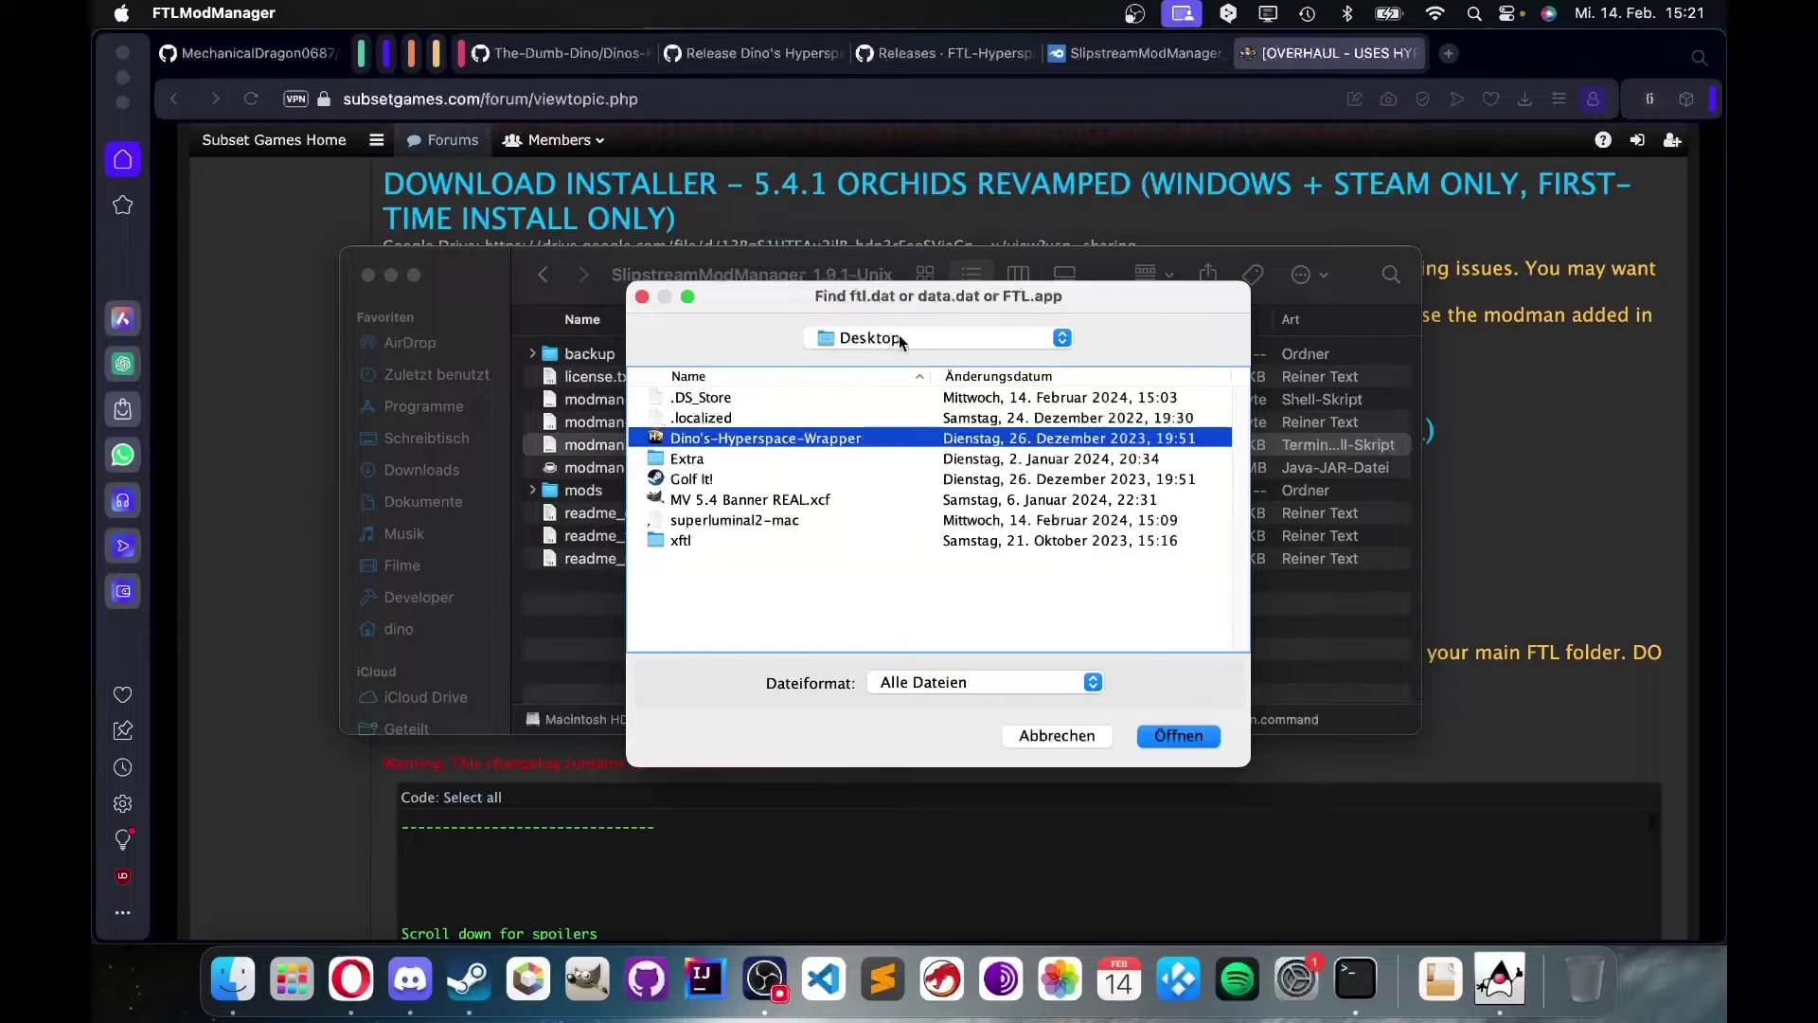
left_click(980, 341)
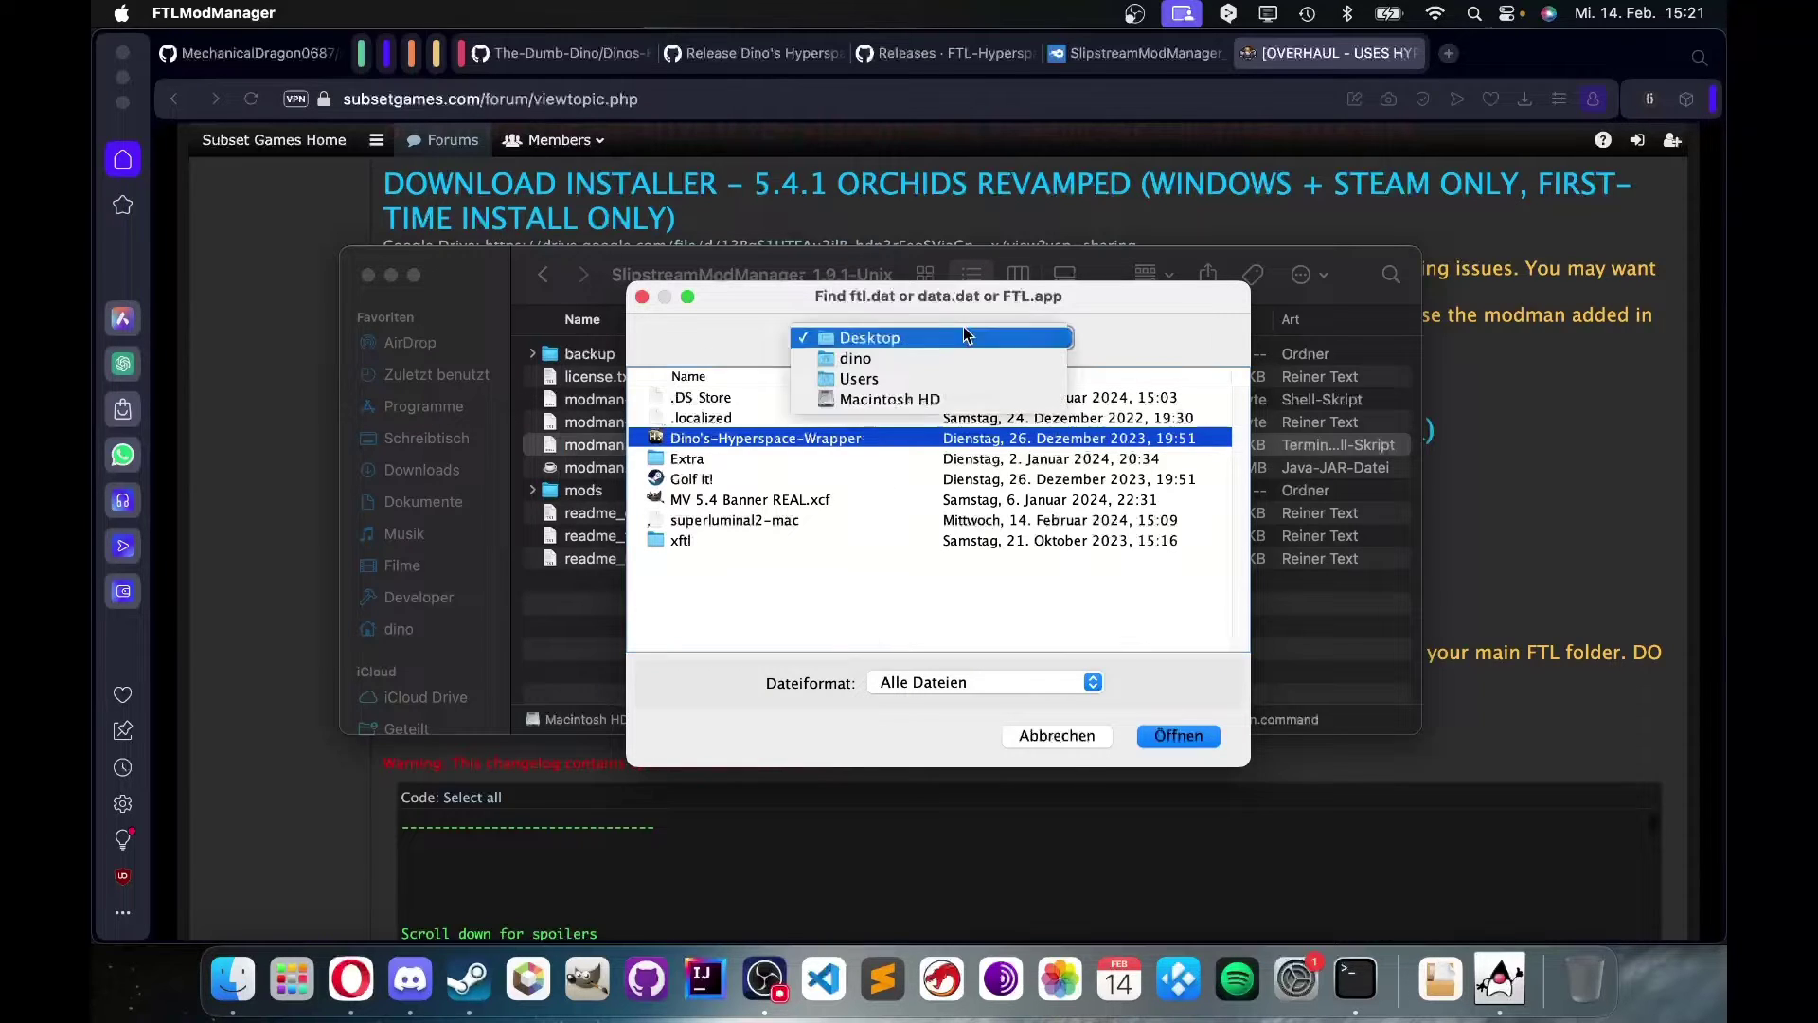
left_click(741, 344)
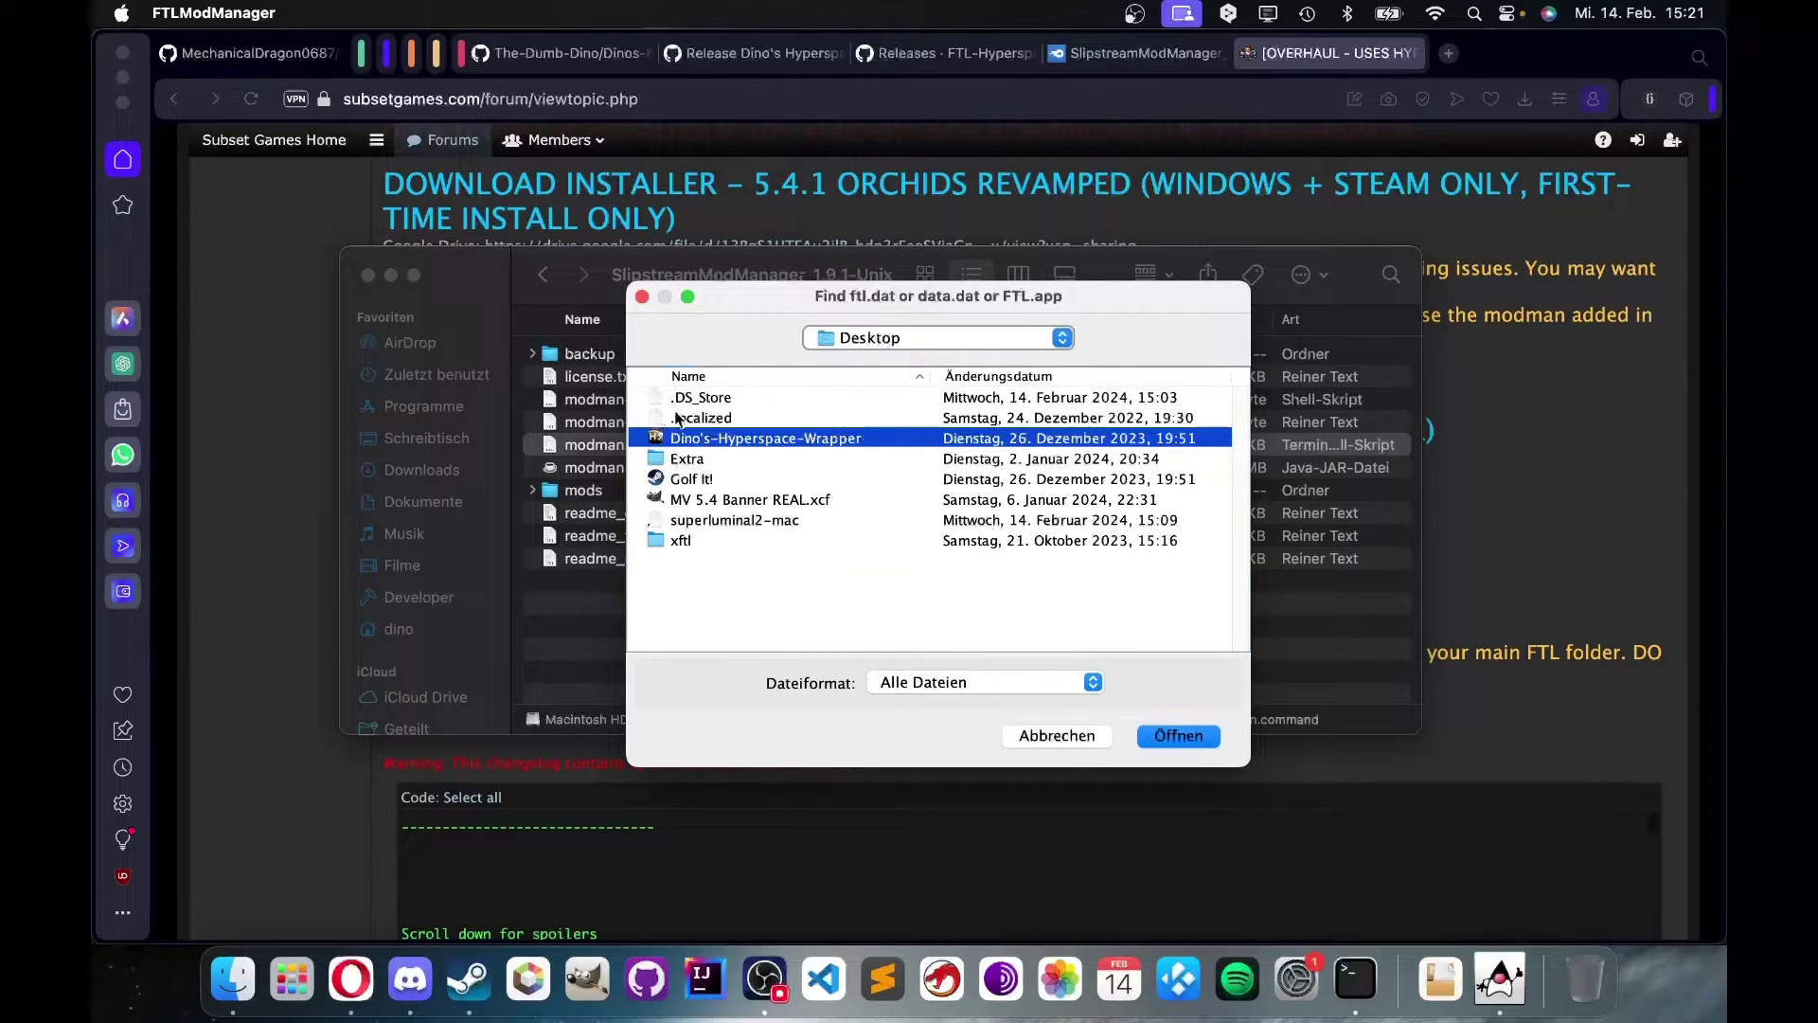
- Accept the wrapper as FTL location, answer No to the Steam question and Yes to update checks
left_click(1183, 735)
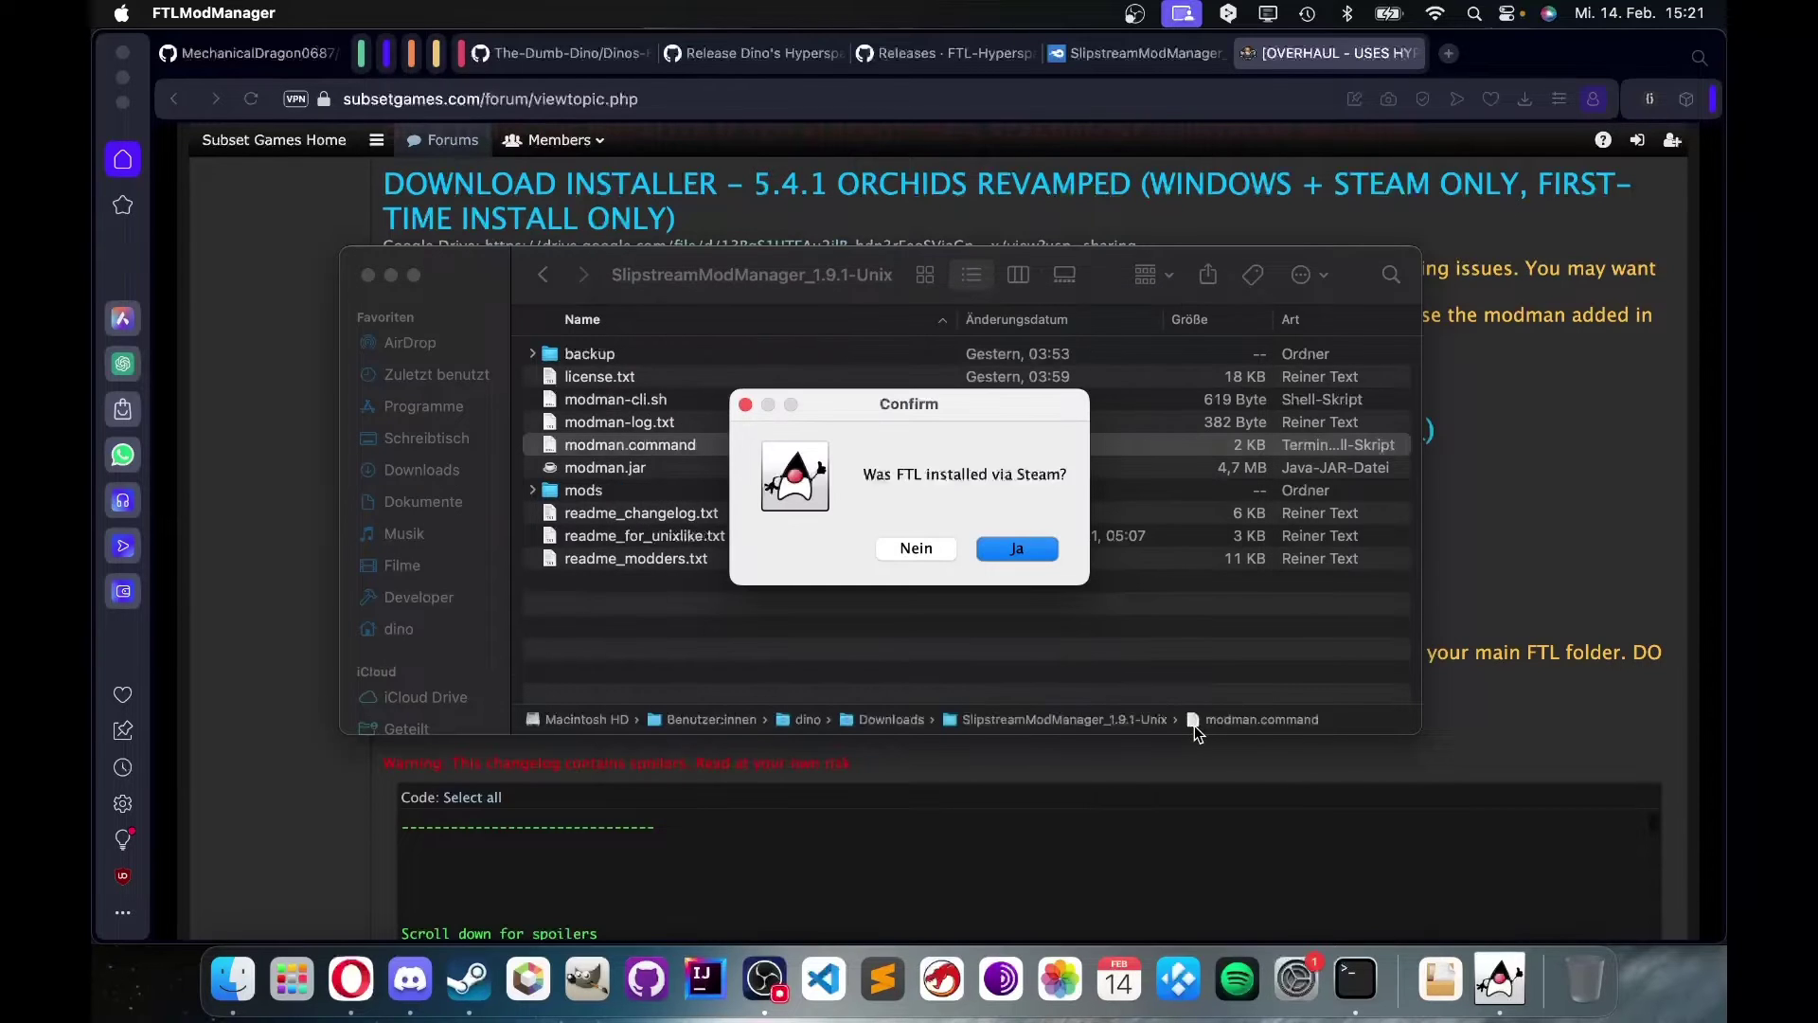
left_click_drag(897, 409, 638, 388)
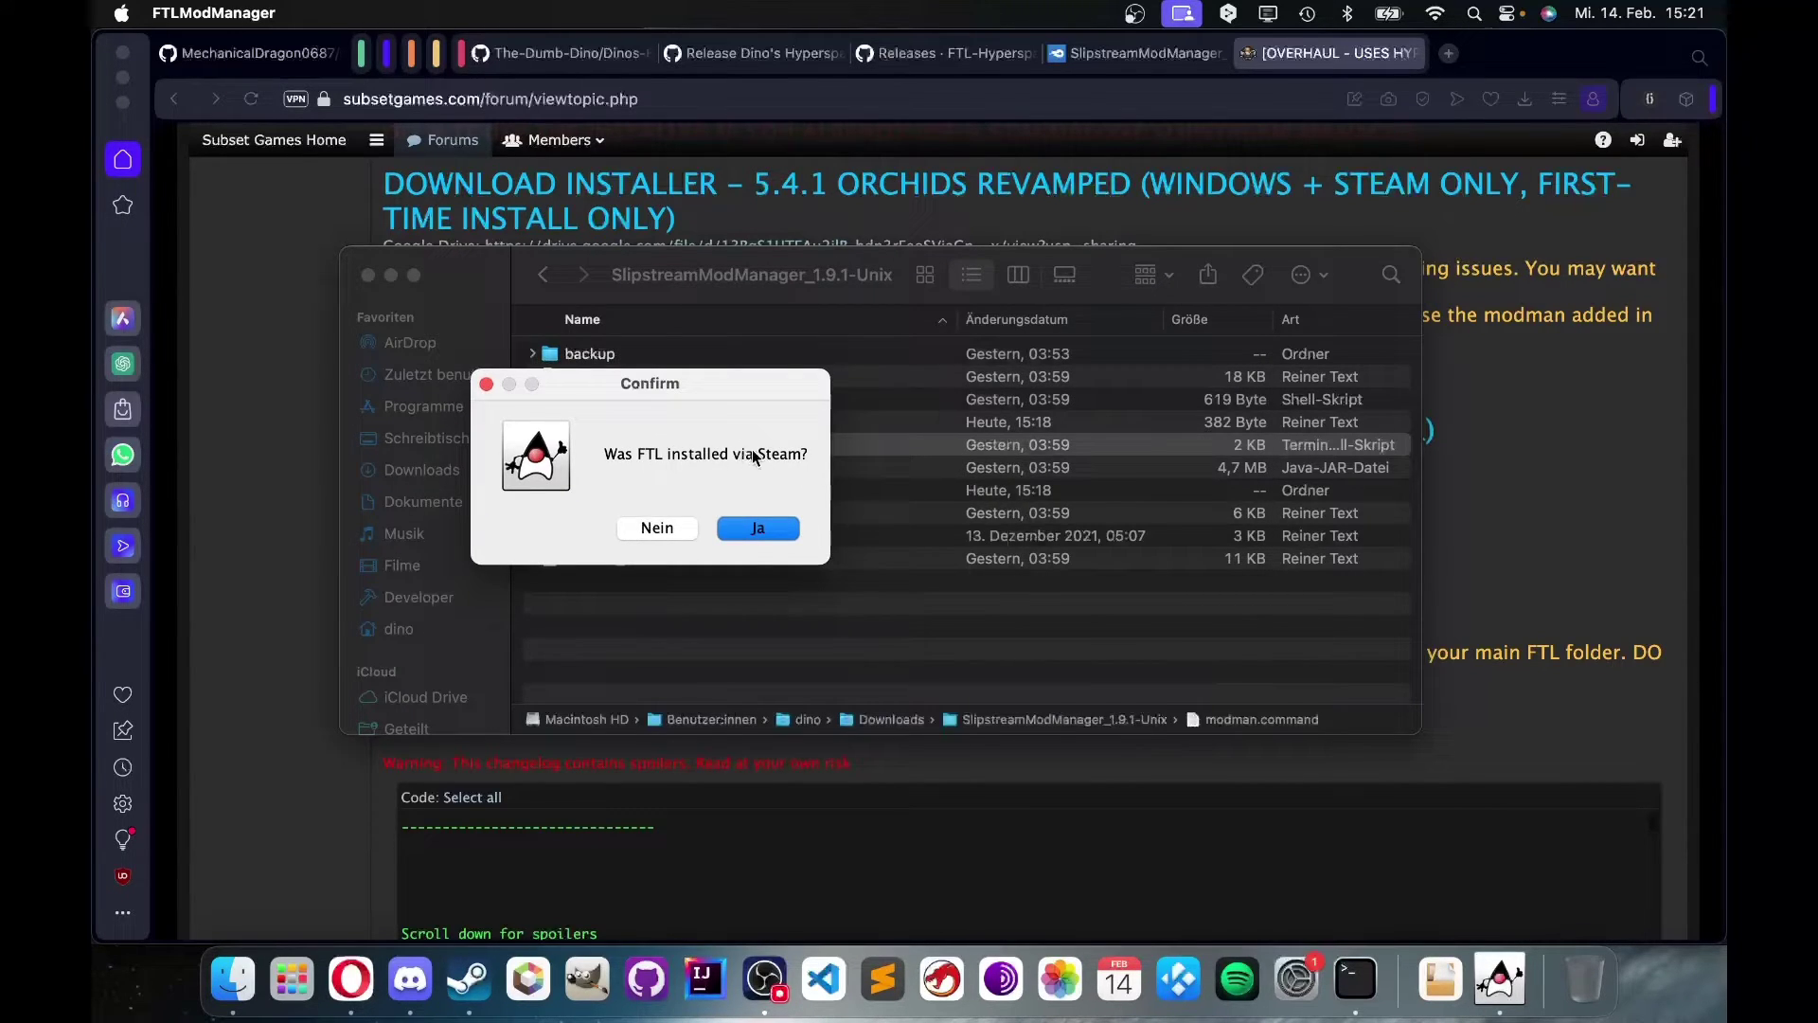
left_click(657, 529)
left_click_drag(986, 404, 863, 328)
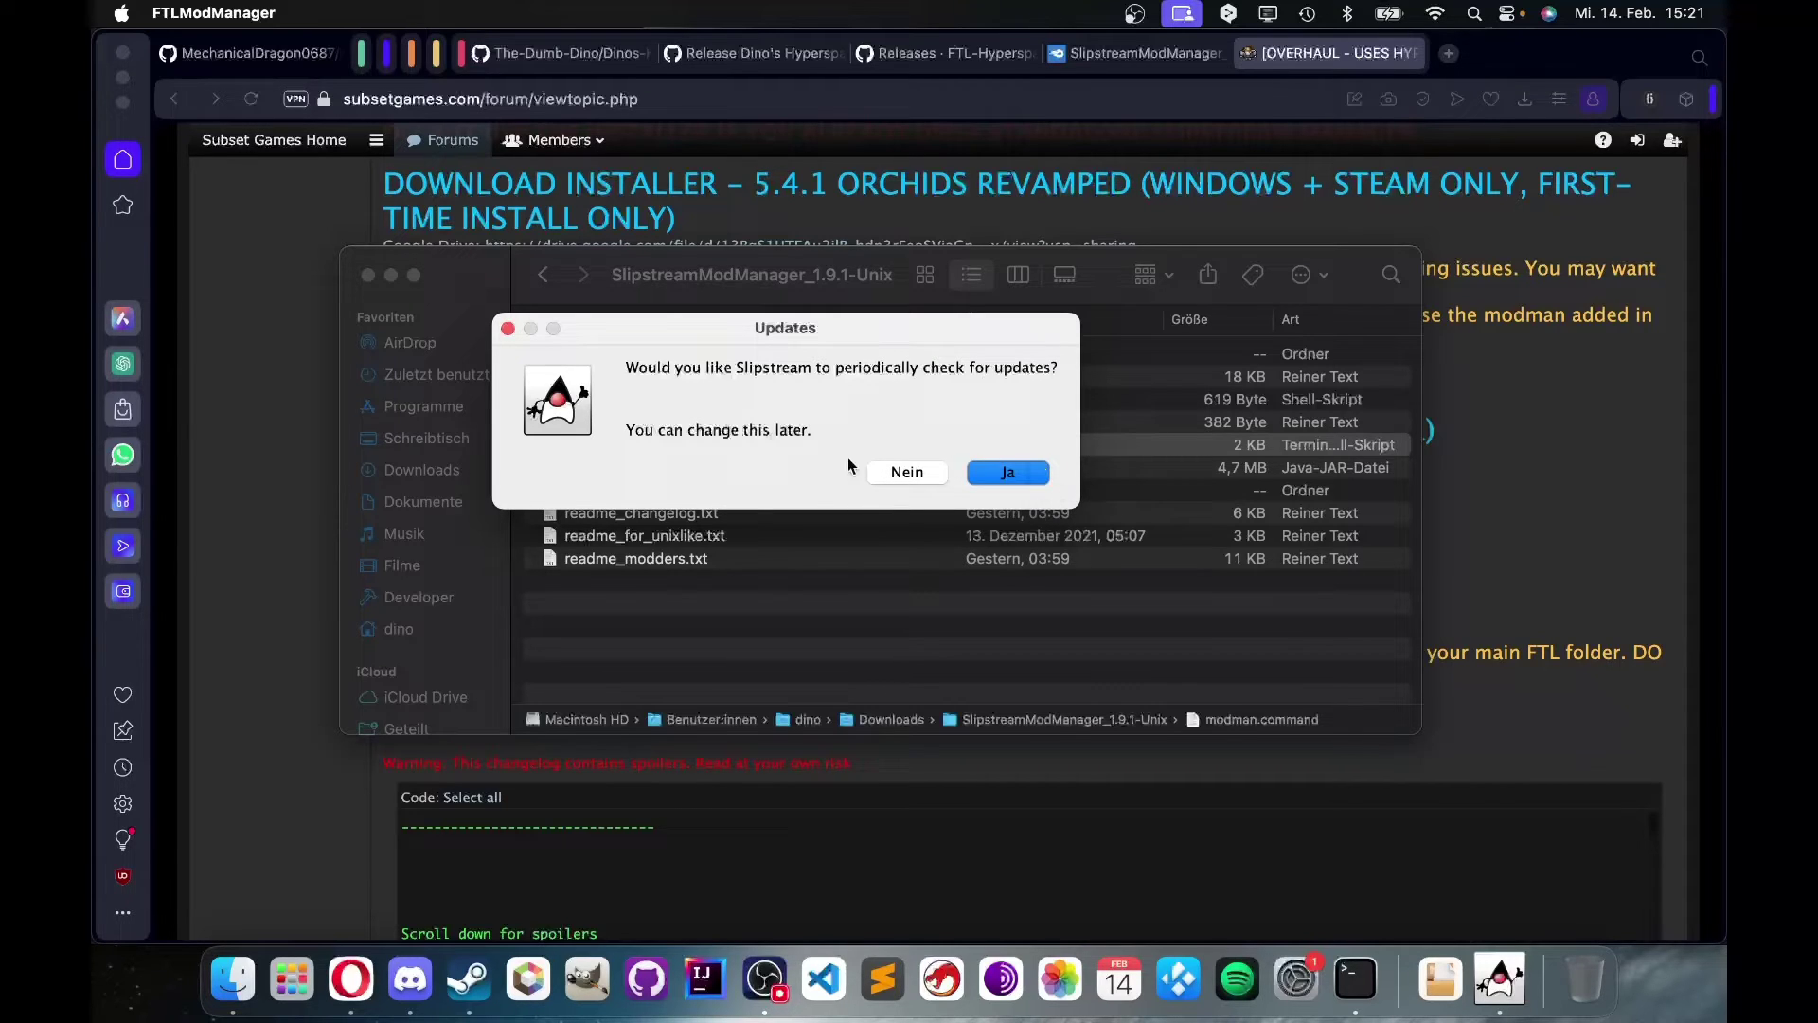
left_click_drag(891, 357, 832, 539)
left_click(1000, 662)
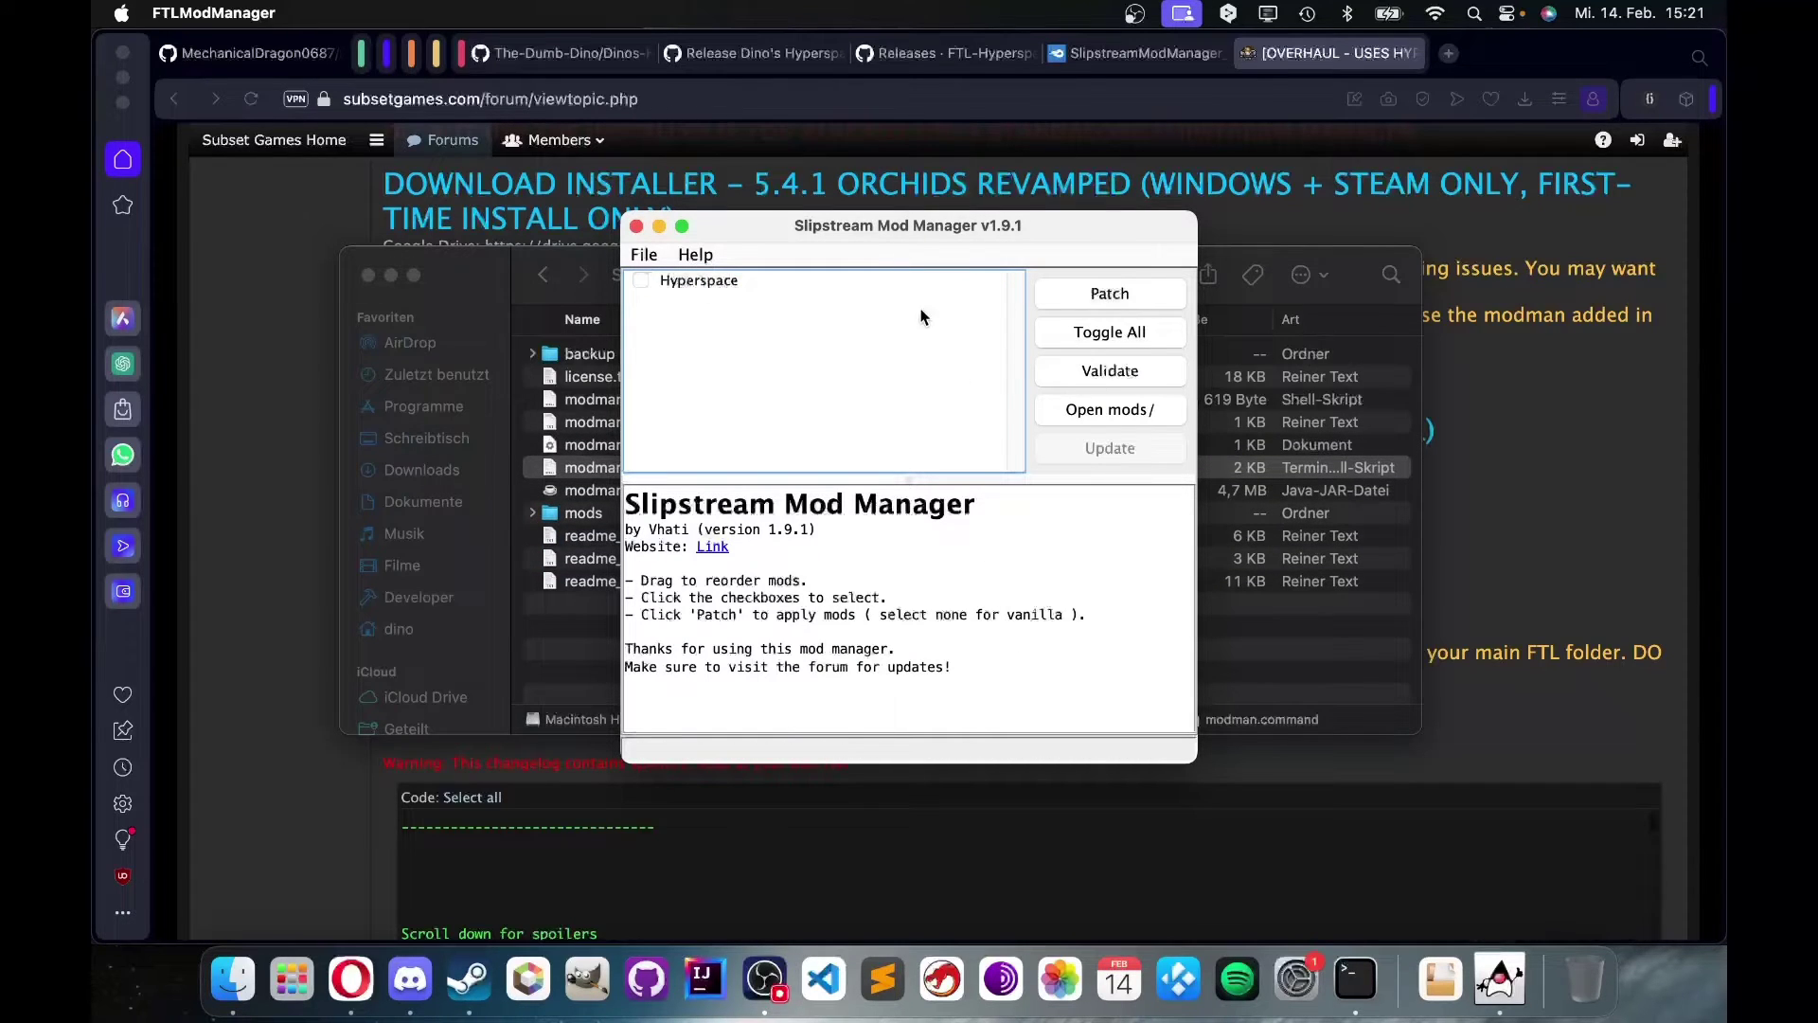
- Toggle Hyperspace on and off, then expand the mods folder in Finder to view its files
left_click_drag(820, 230, 1028, 188)
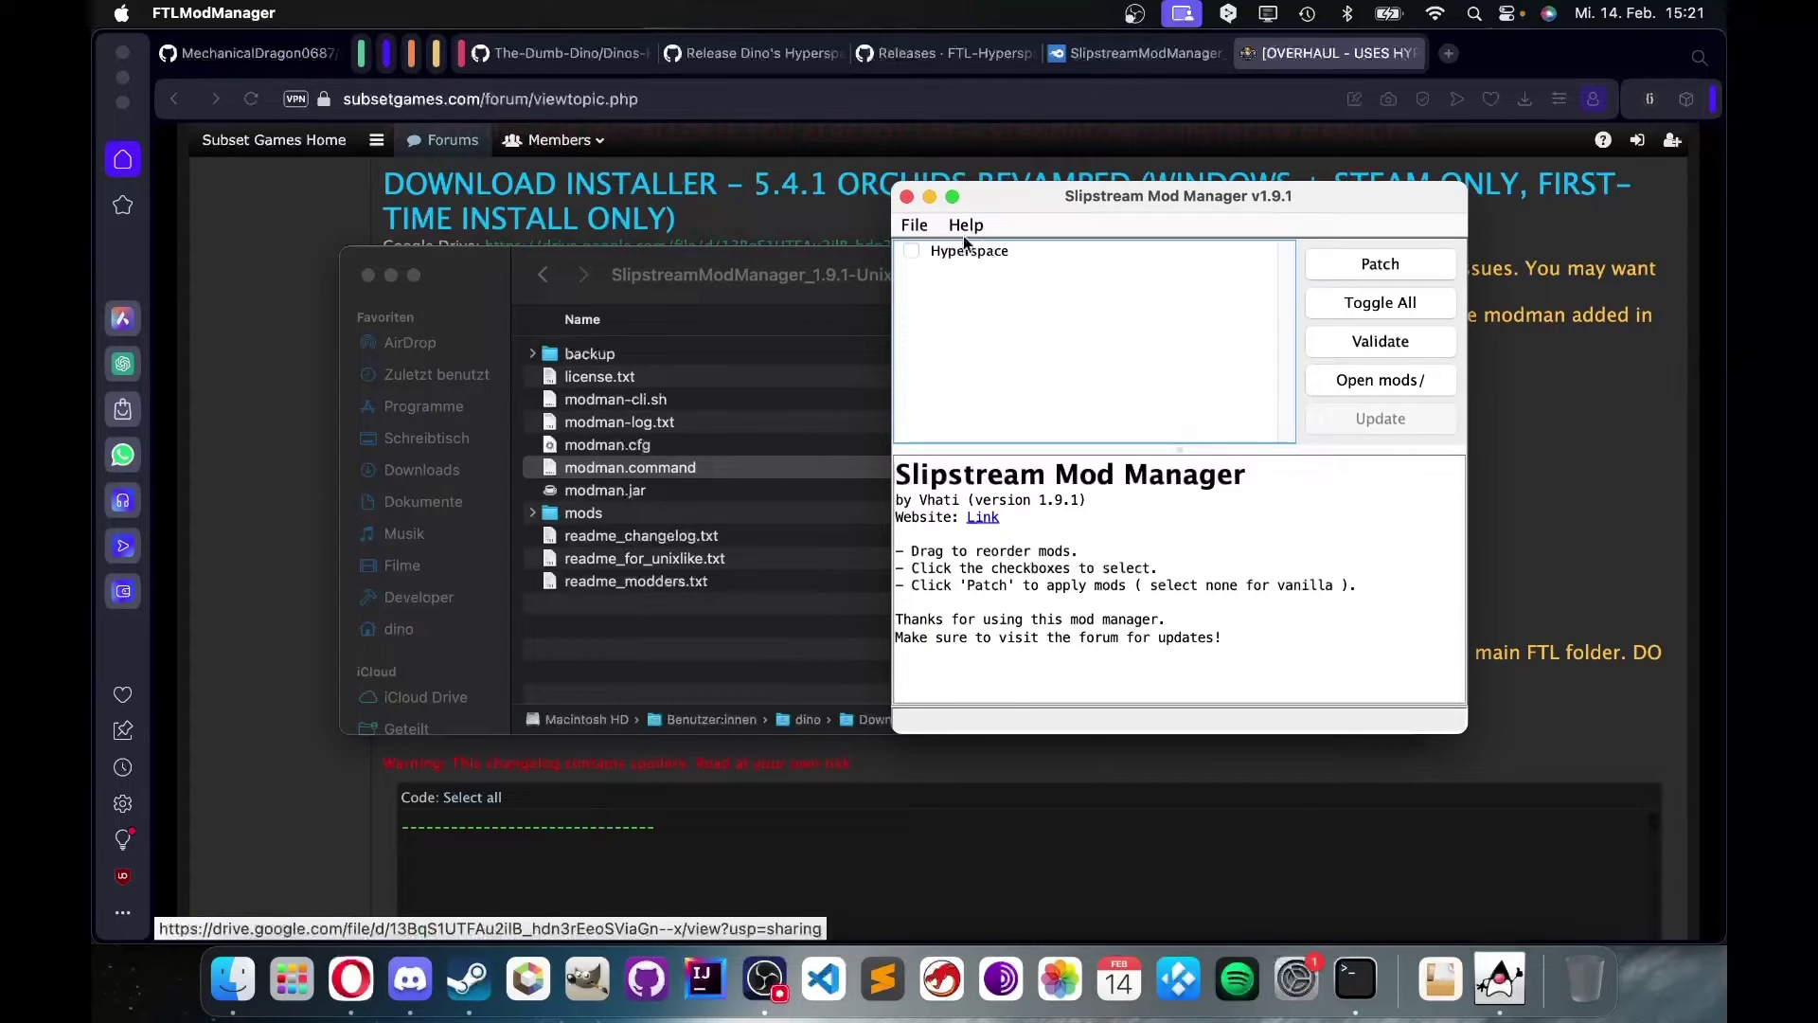
left_click(911, 252)
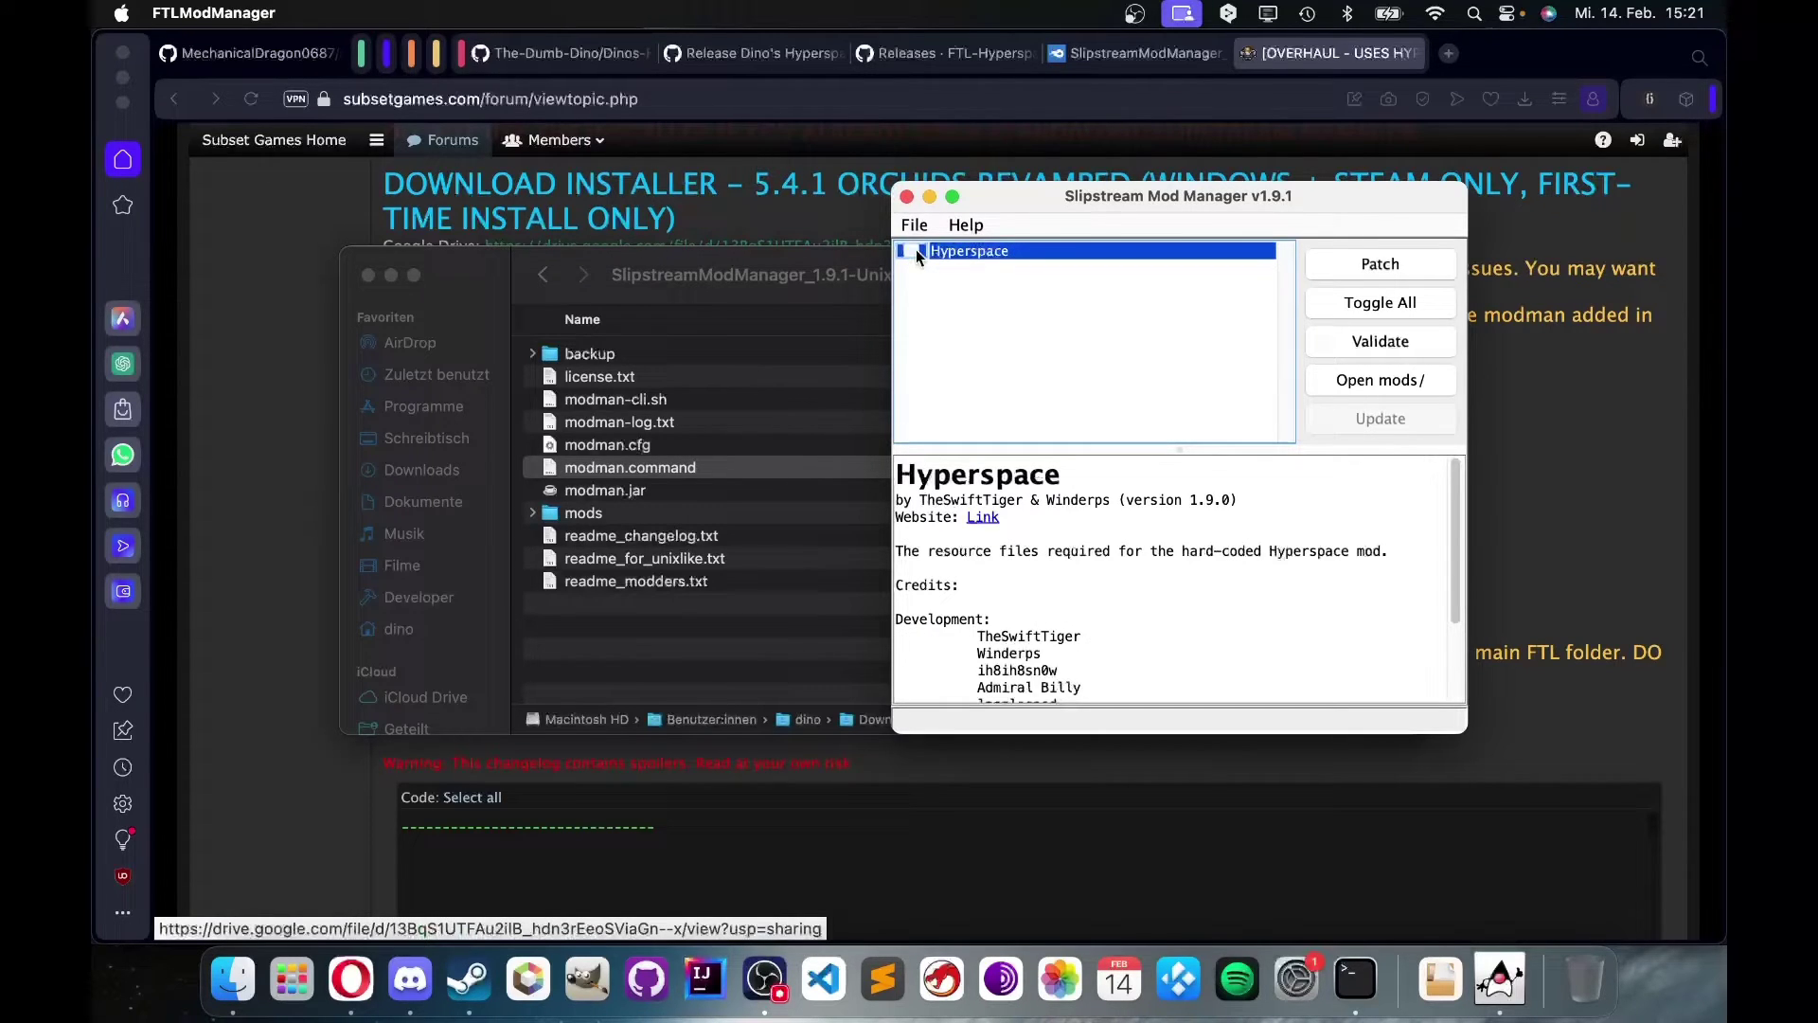
left_click(911, 251)
left_click(535, 513)
left_click(535, 513)
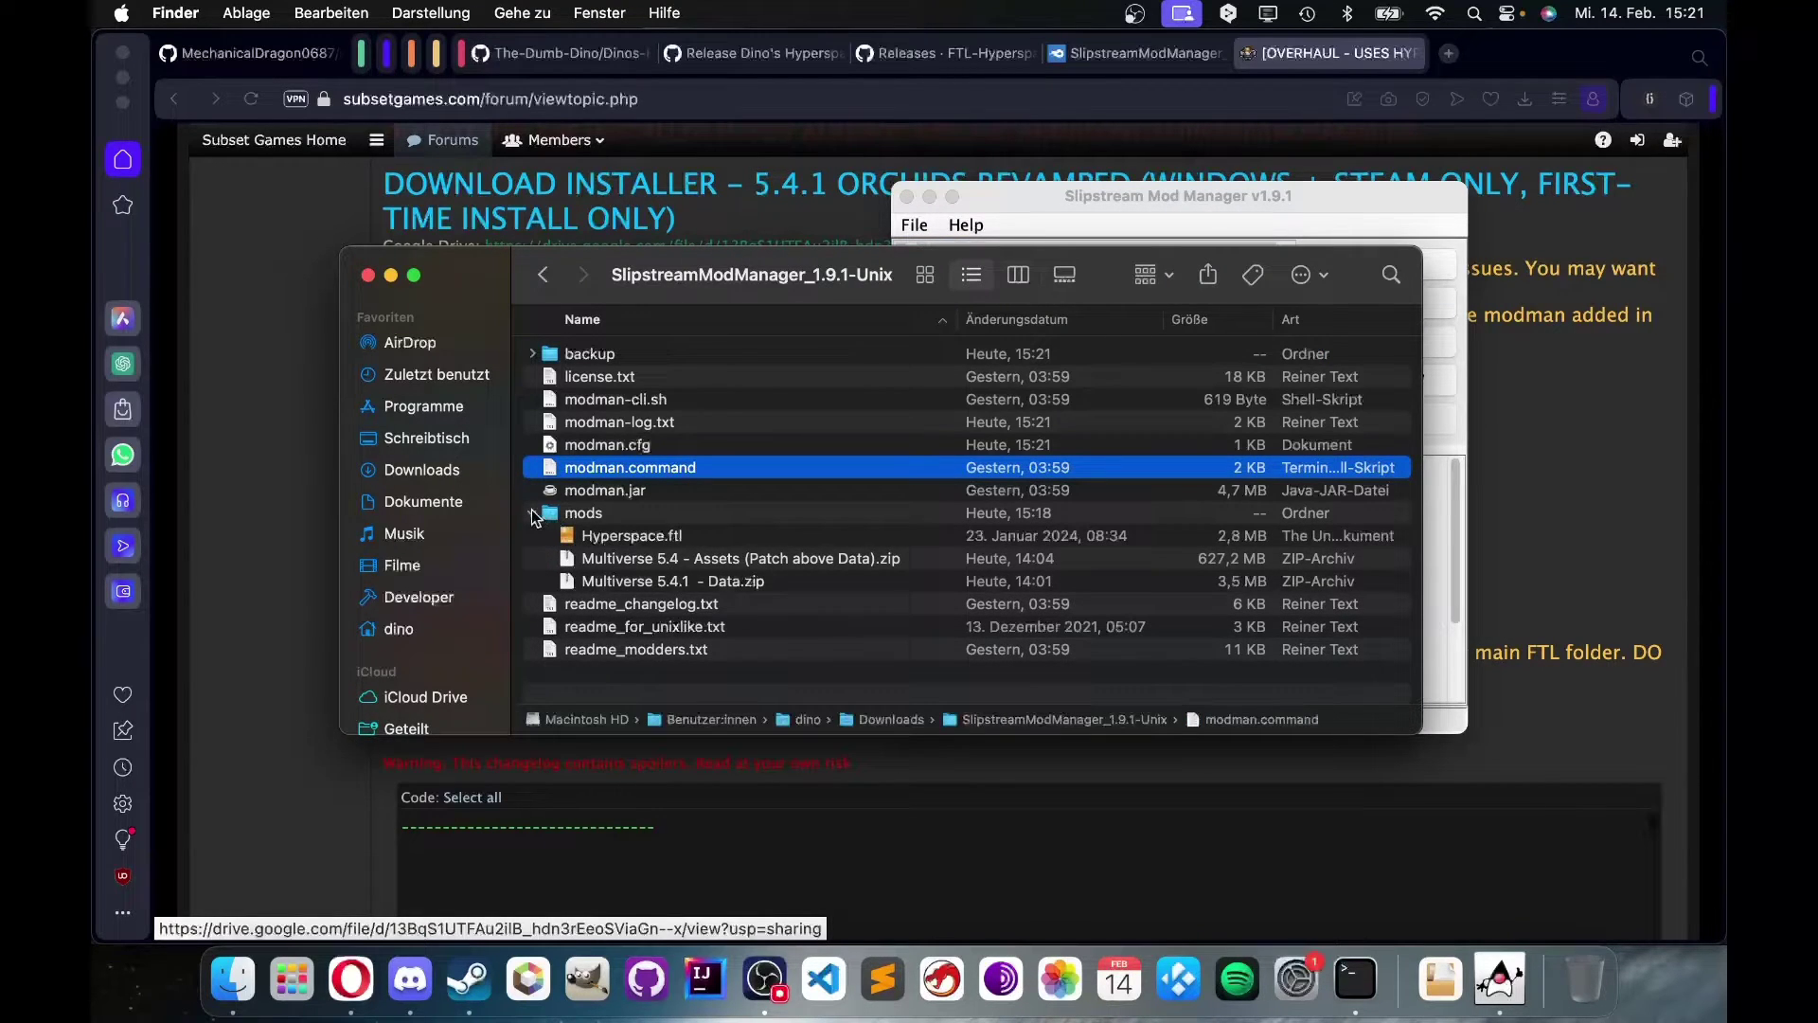
left_click(1073, 209)
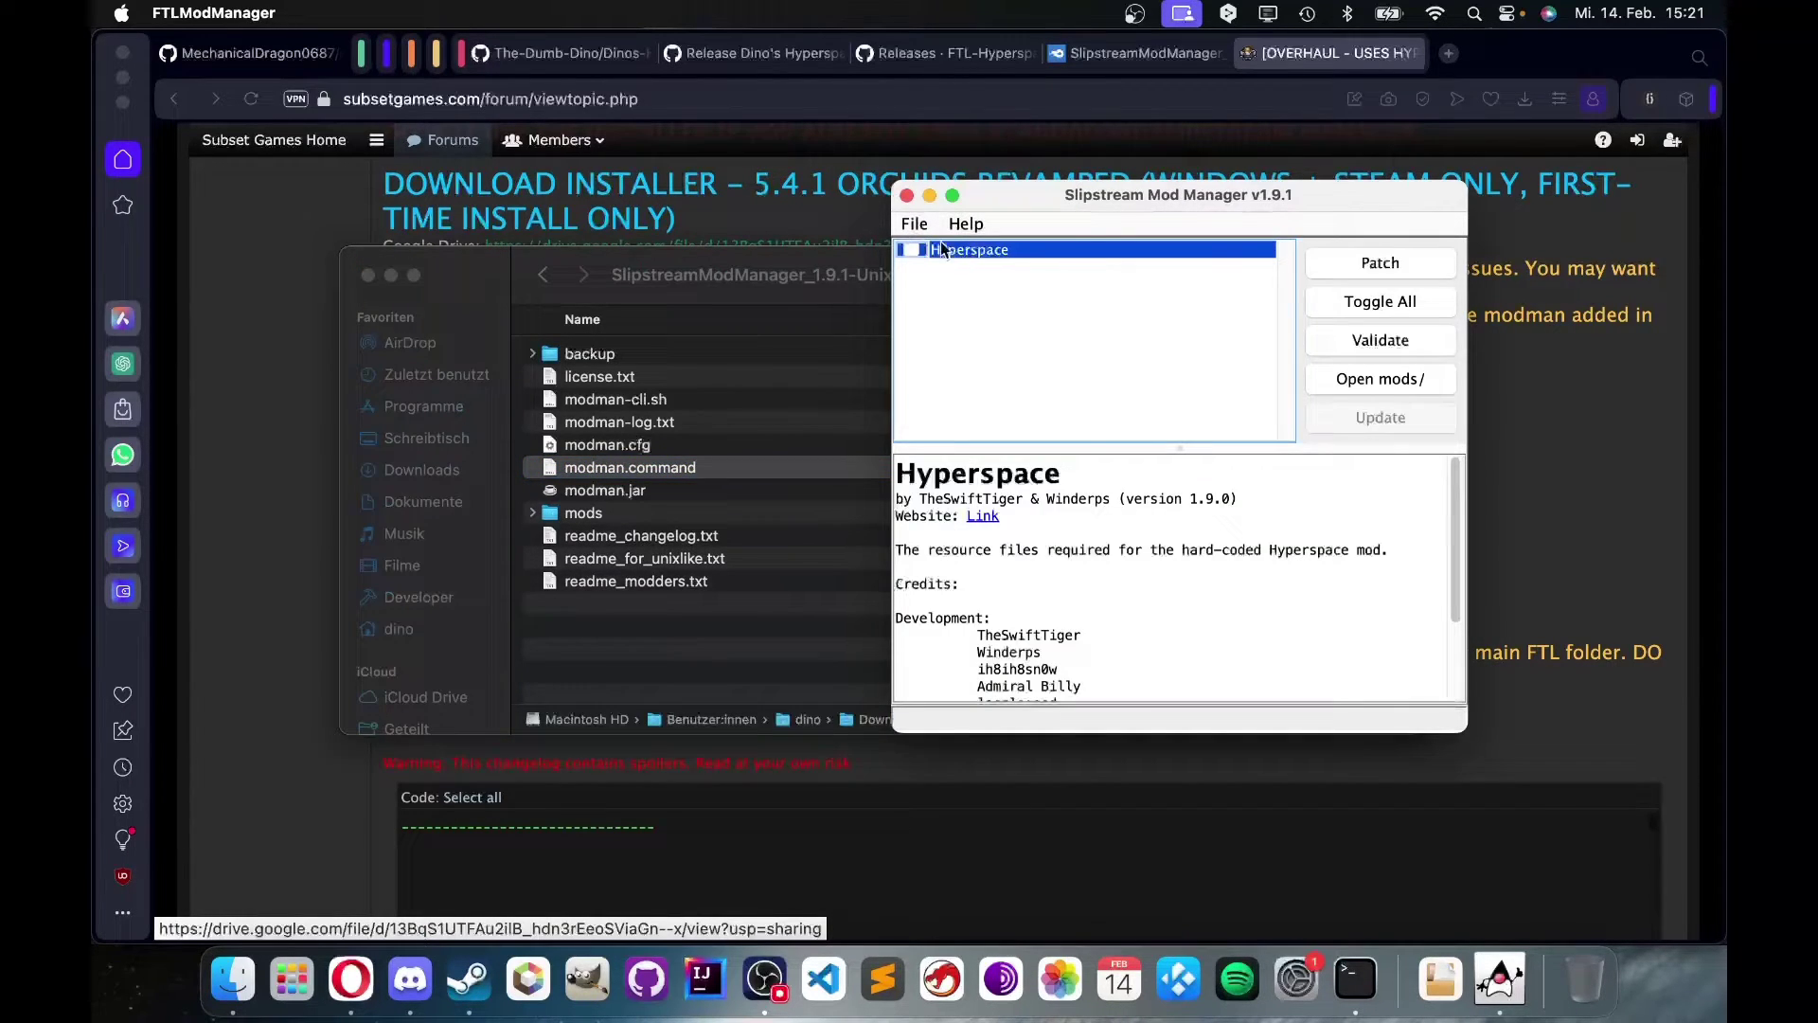
- View Slipstream's About information and reopen the File menu
left_click(914, 224)
mouse_move(966, 224)
left_click(1161, 315)
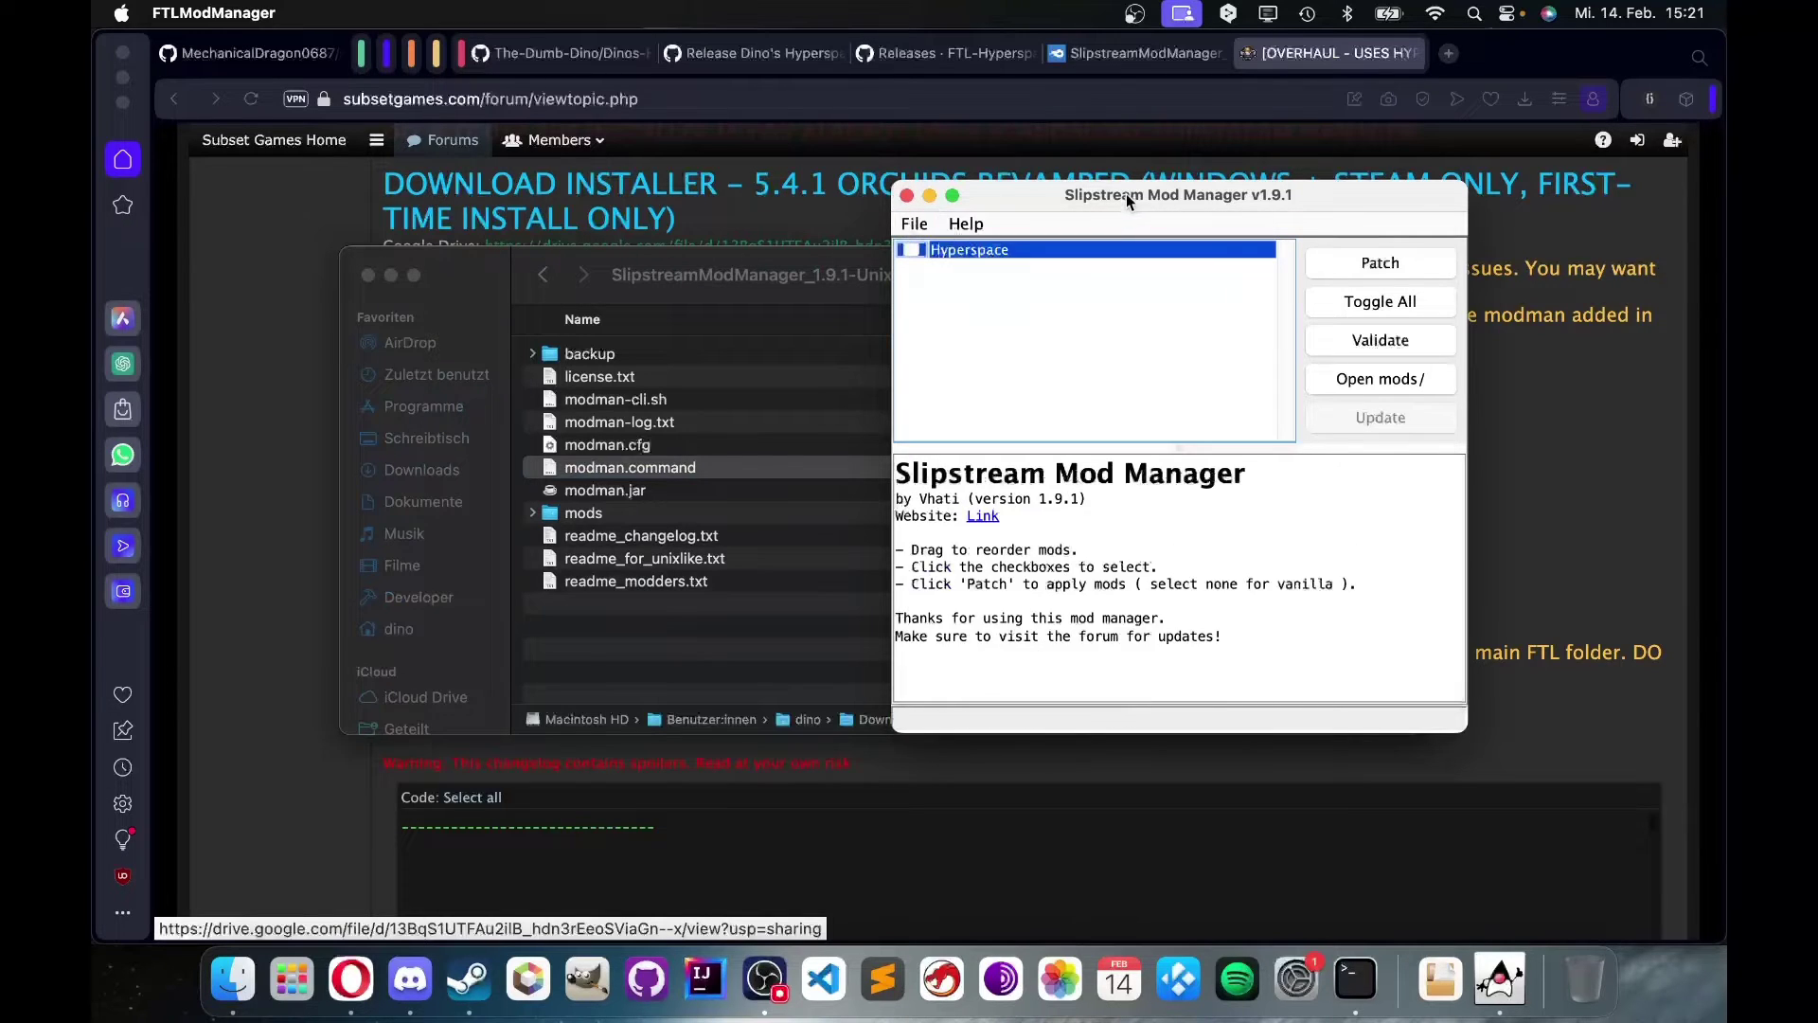
left_click_drag(1127, 194, 813, 186)
left_click(600, 214)
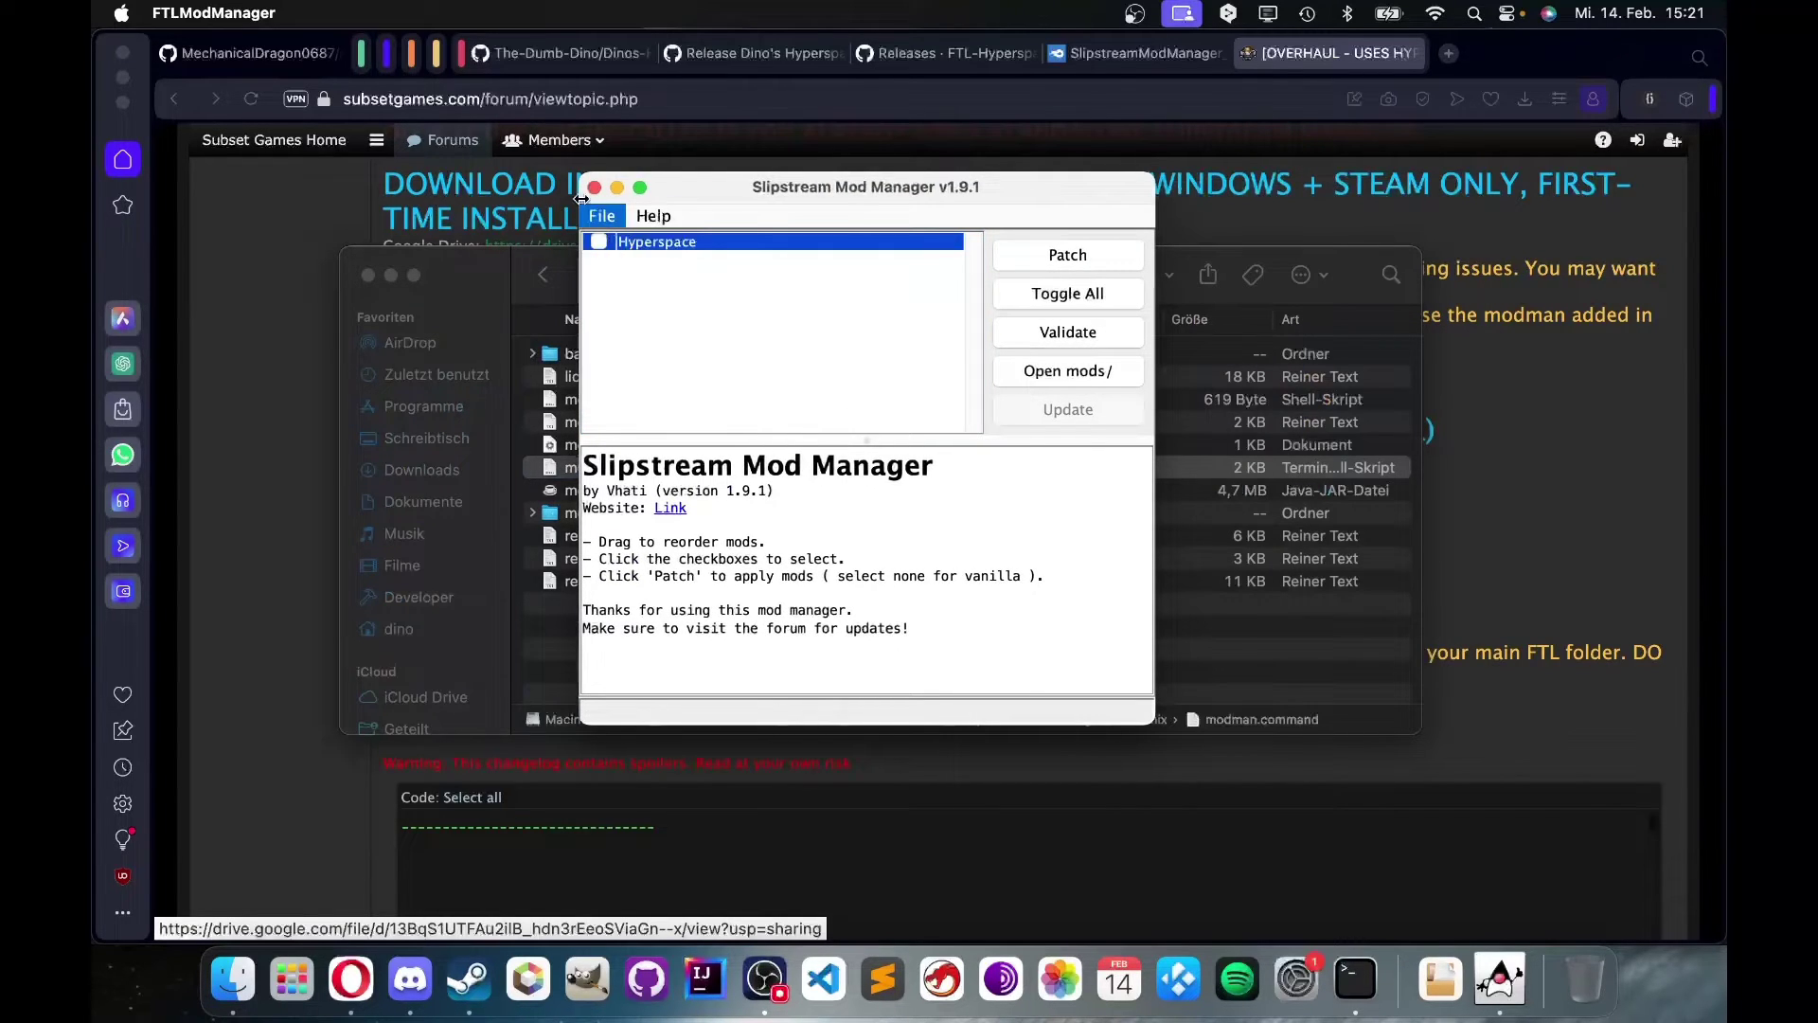
left_click(602, 216)
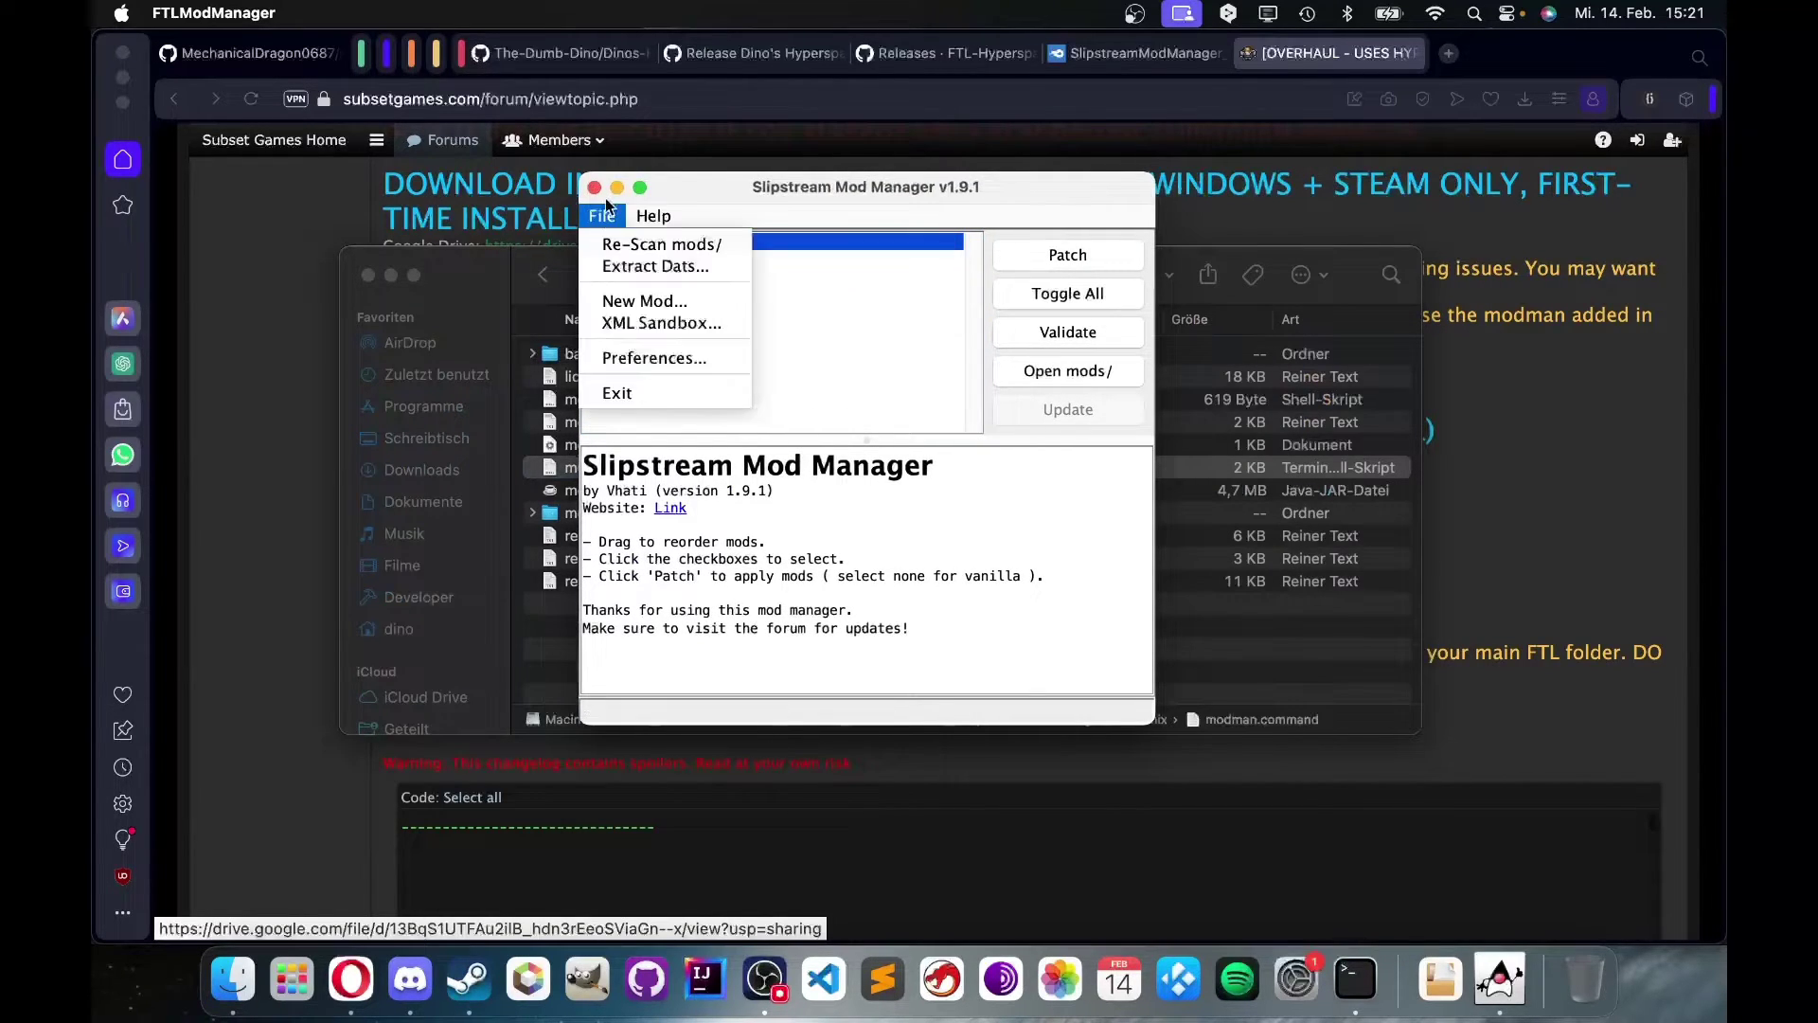
- Enable allow_zip in Preferences, apply it, and re-scan the mods folder
left_click(629, 358)
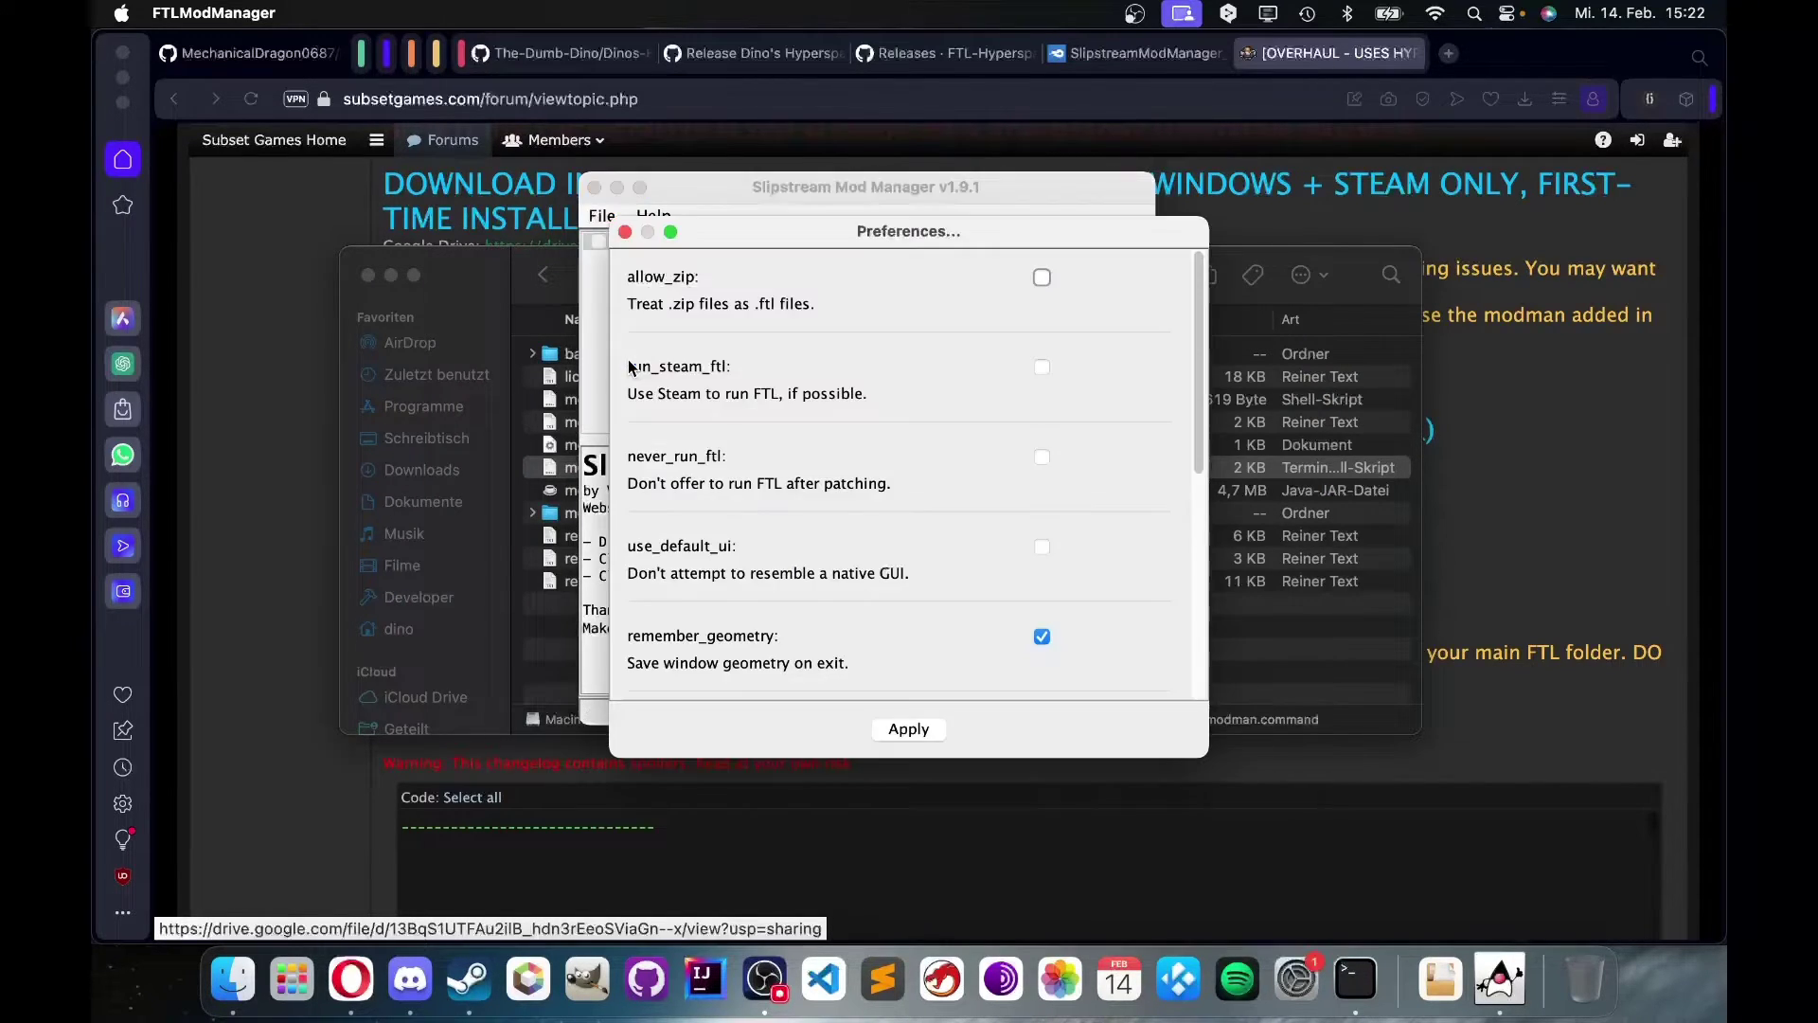
left_click(1043, 279)
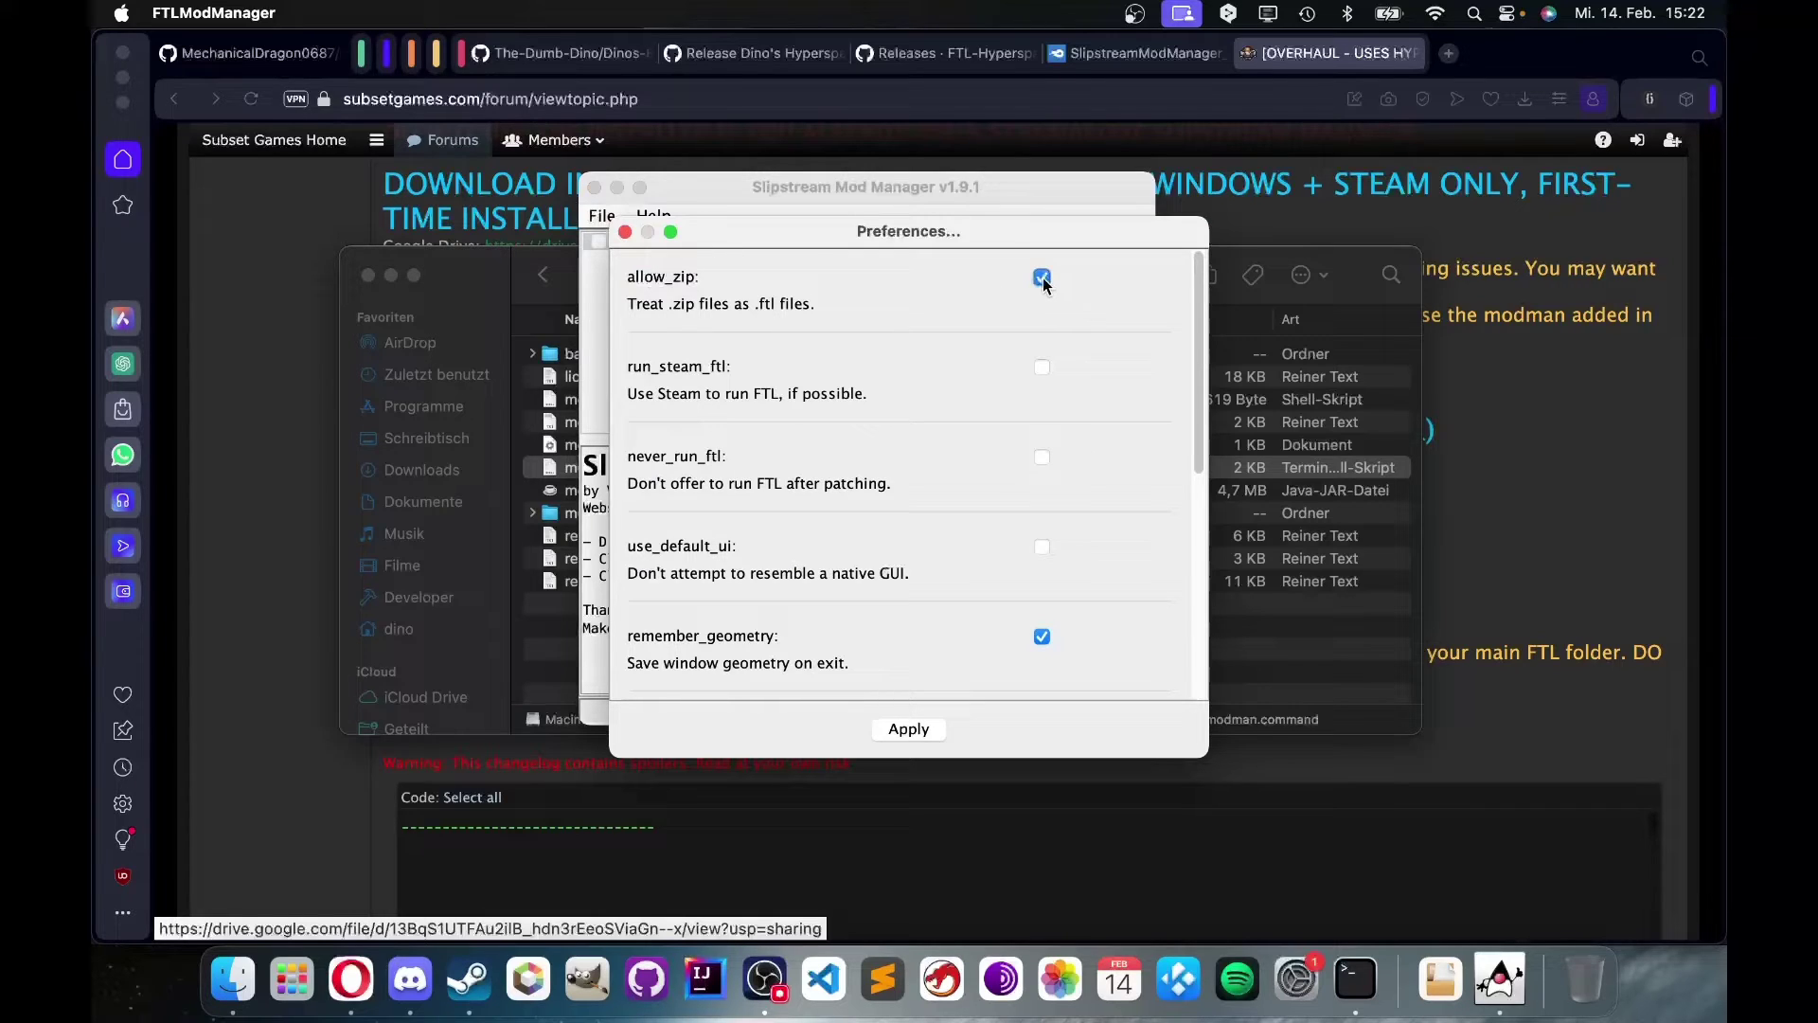
left_click(907, 729)
left_click(603, 217)
left_click(603, 217)
left_click(605, 218)
left_click(625, 244)
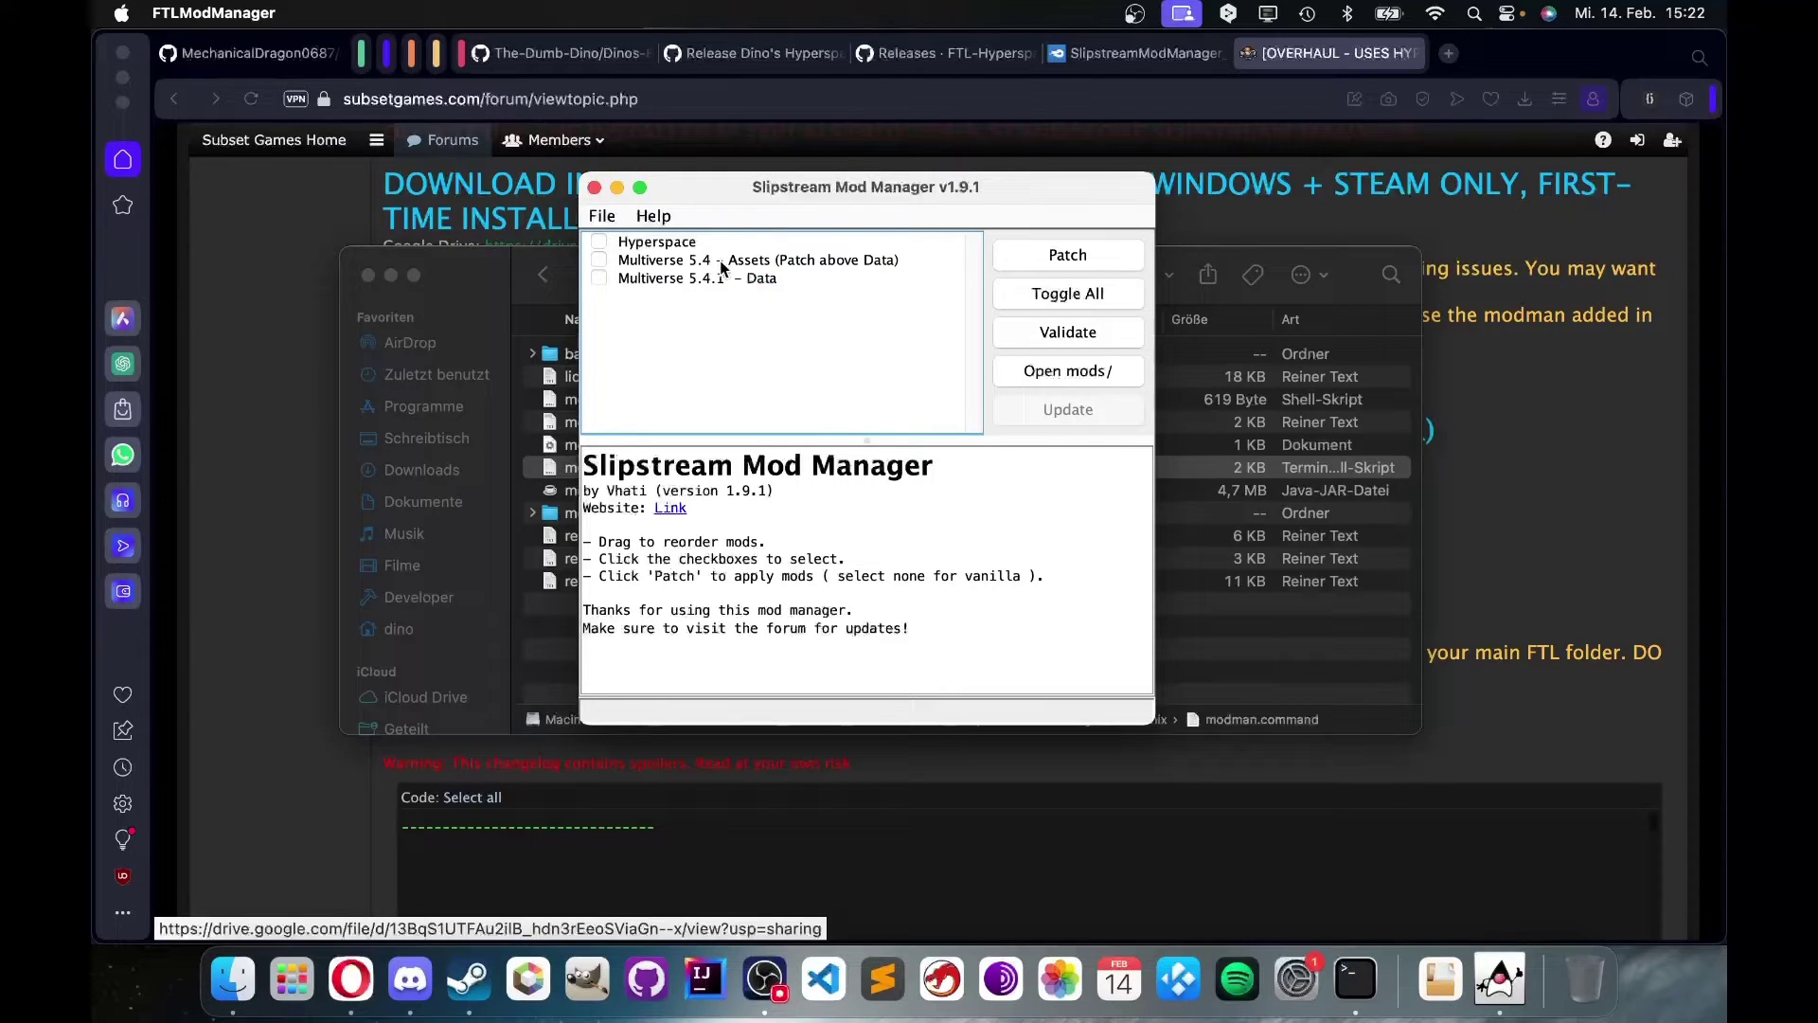
- Patch Multiverse 5.4 Assets and 5.4.1 Data into FTL and run the game
left_click(601, 261)
left_click(598, 278)
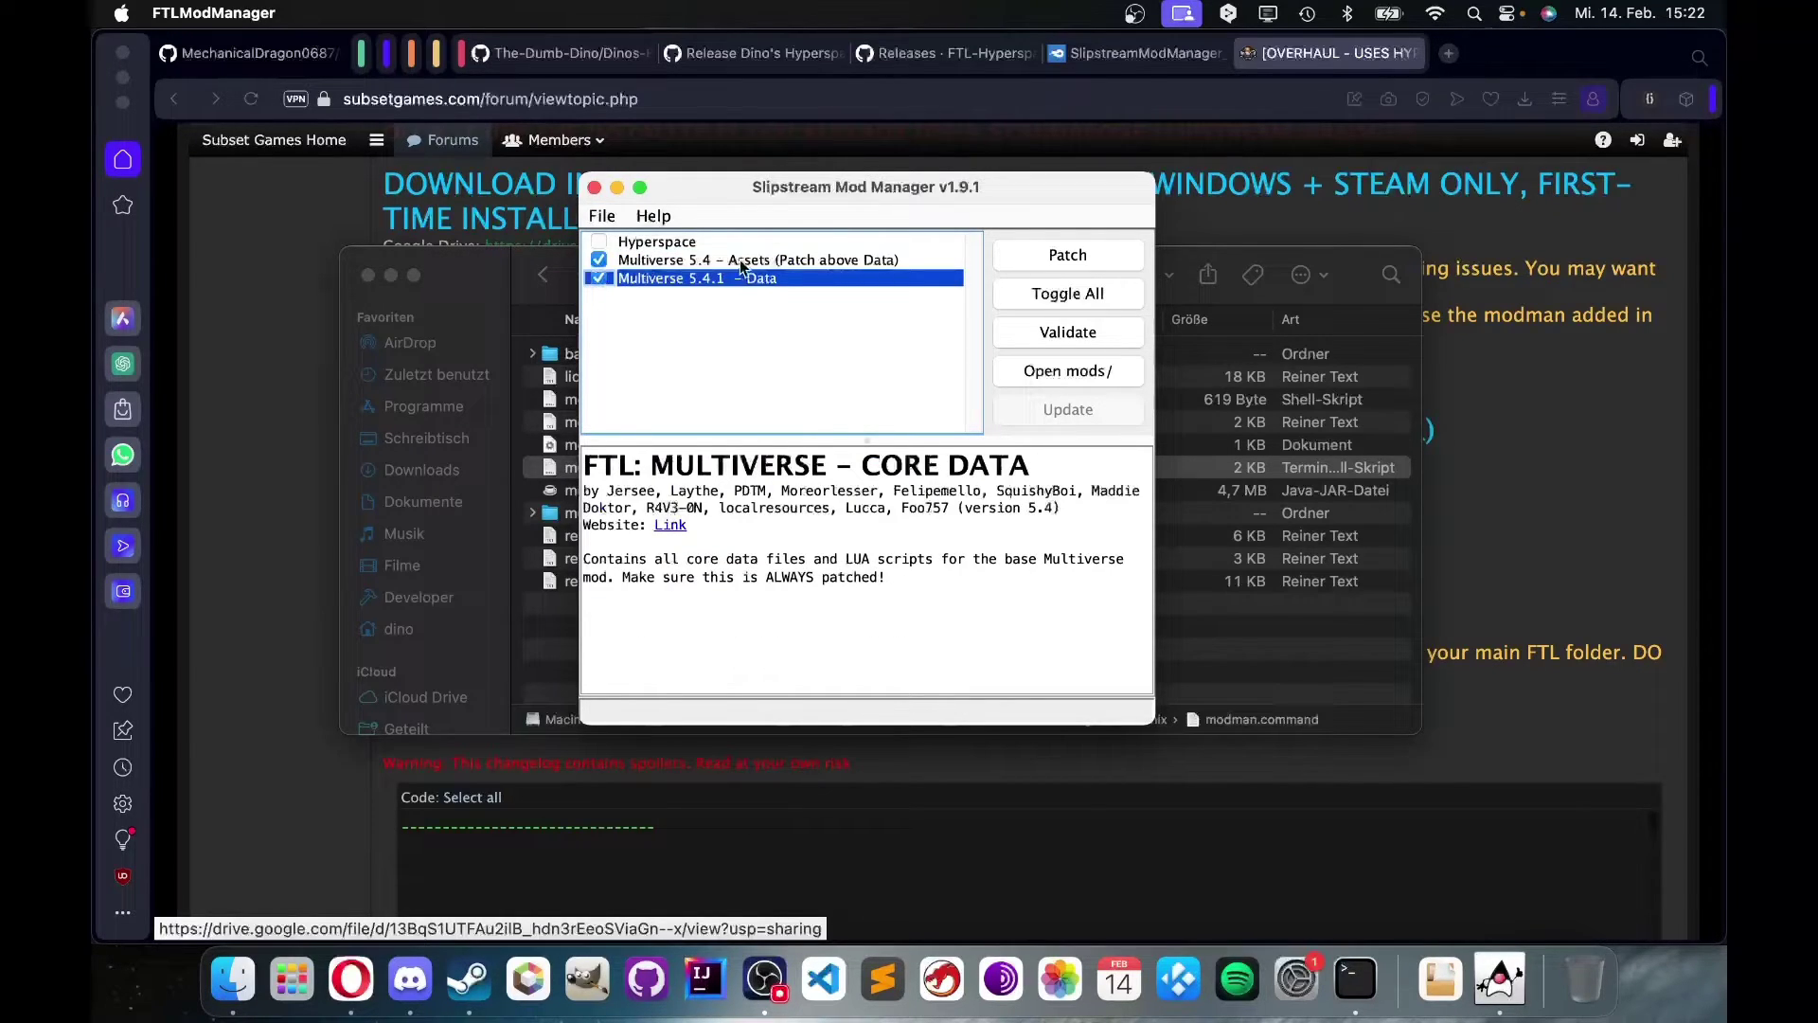
left_click(1026, 265)
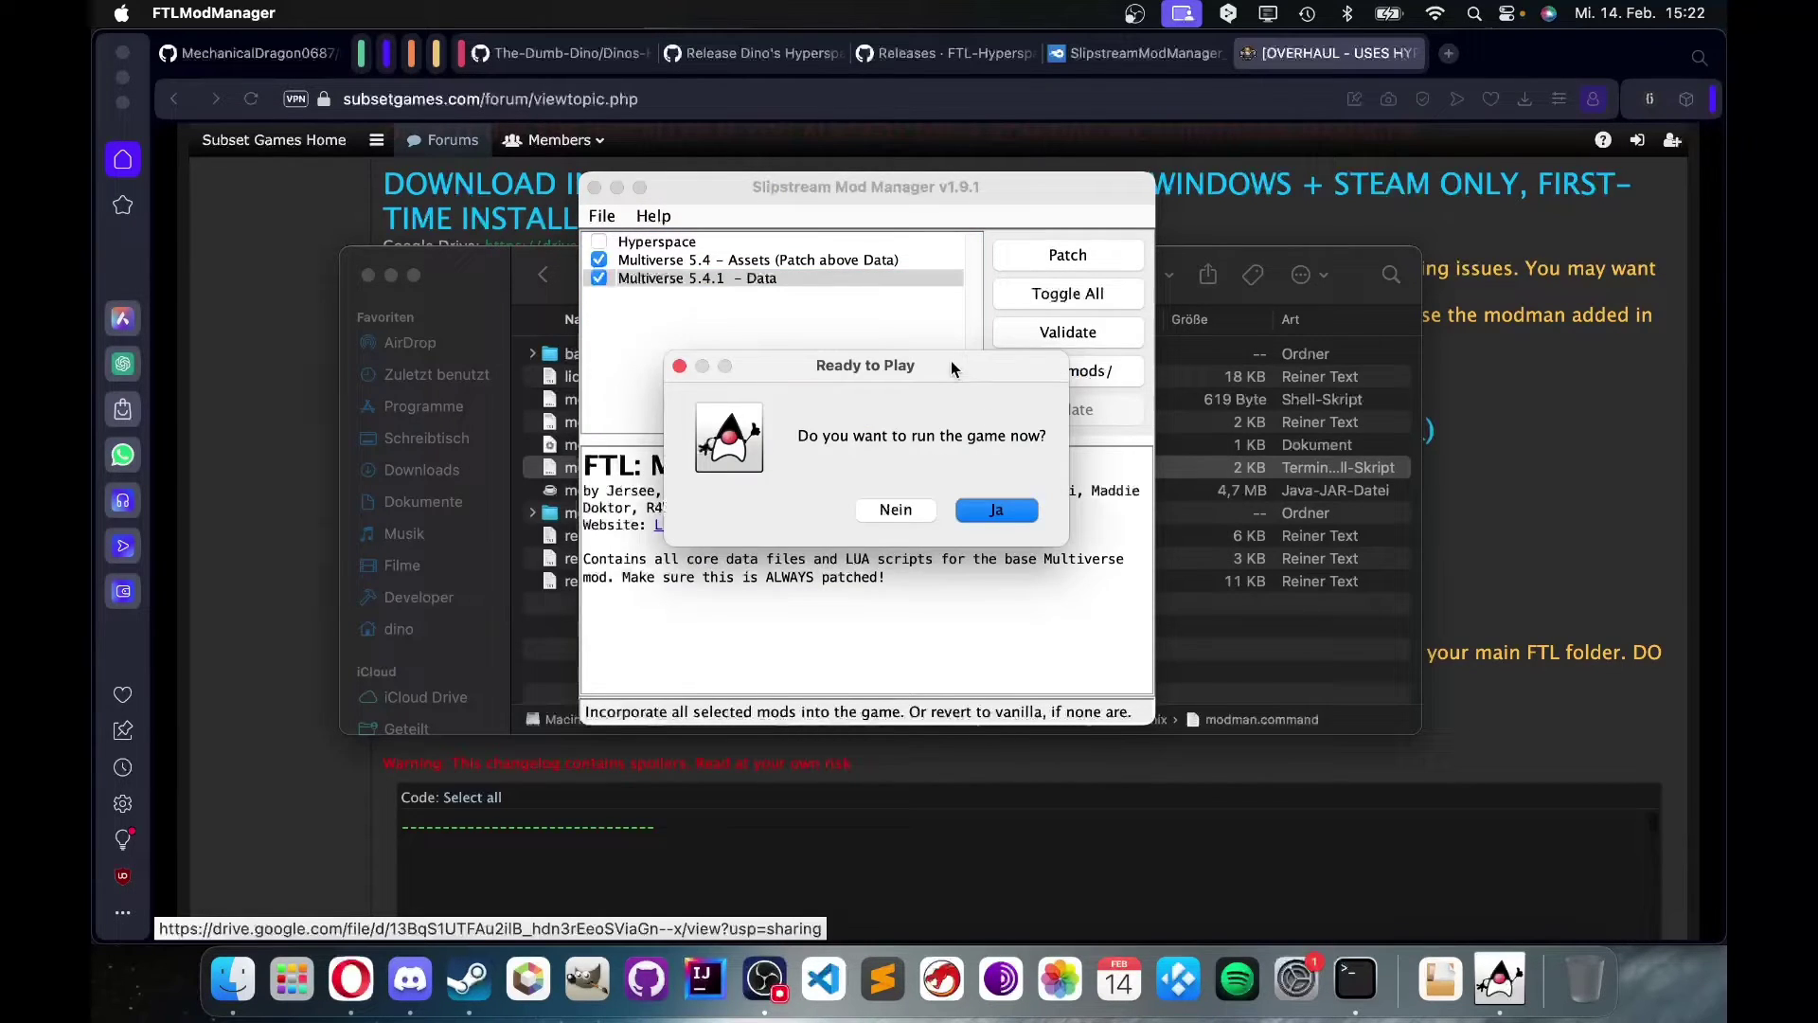
left_click_drag(950, 368, 928, 417)
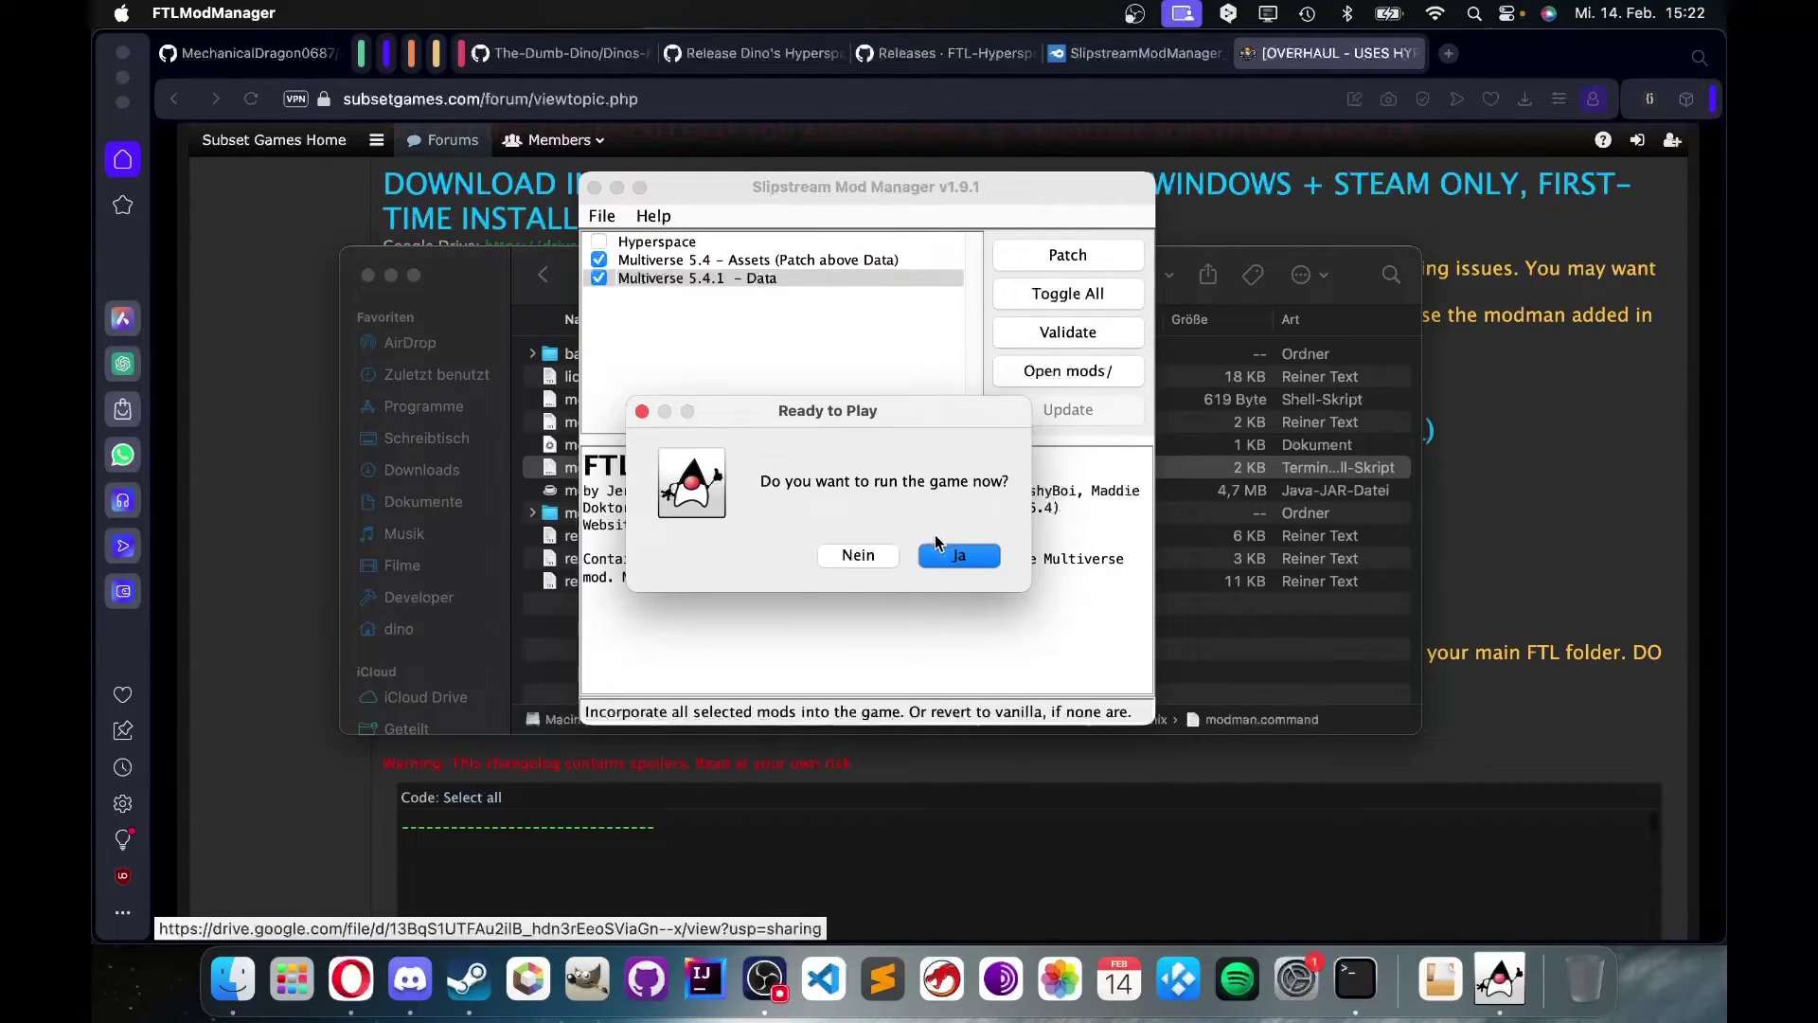
left_click(952, 555)
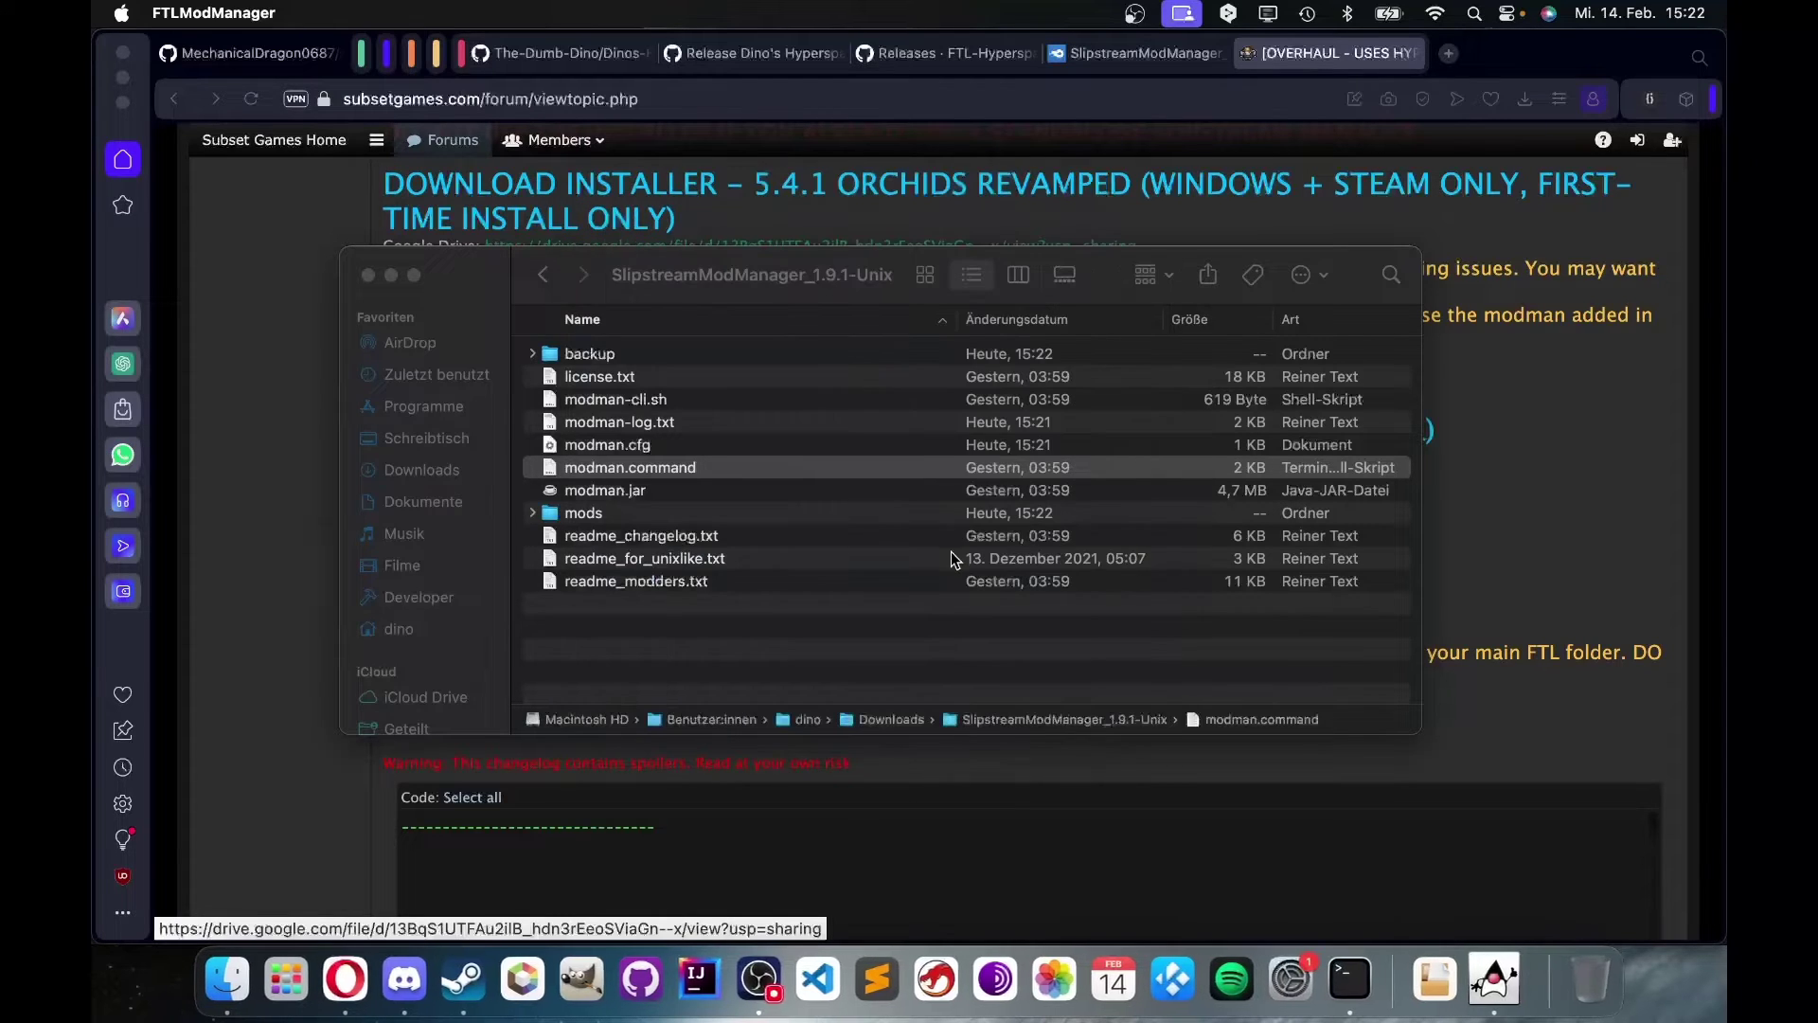
- Close the Slipstream folder window and use the Dock icon's context menu
left_click(369, 276)
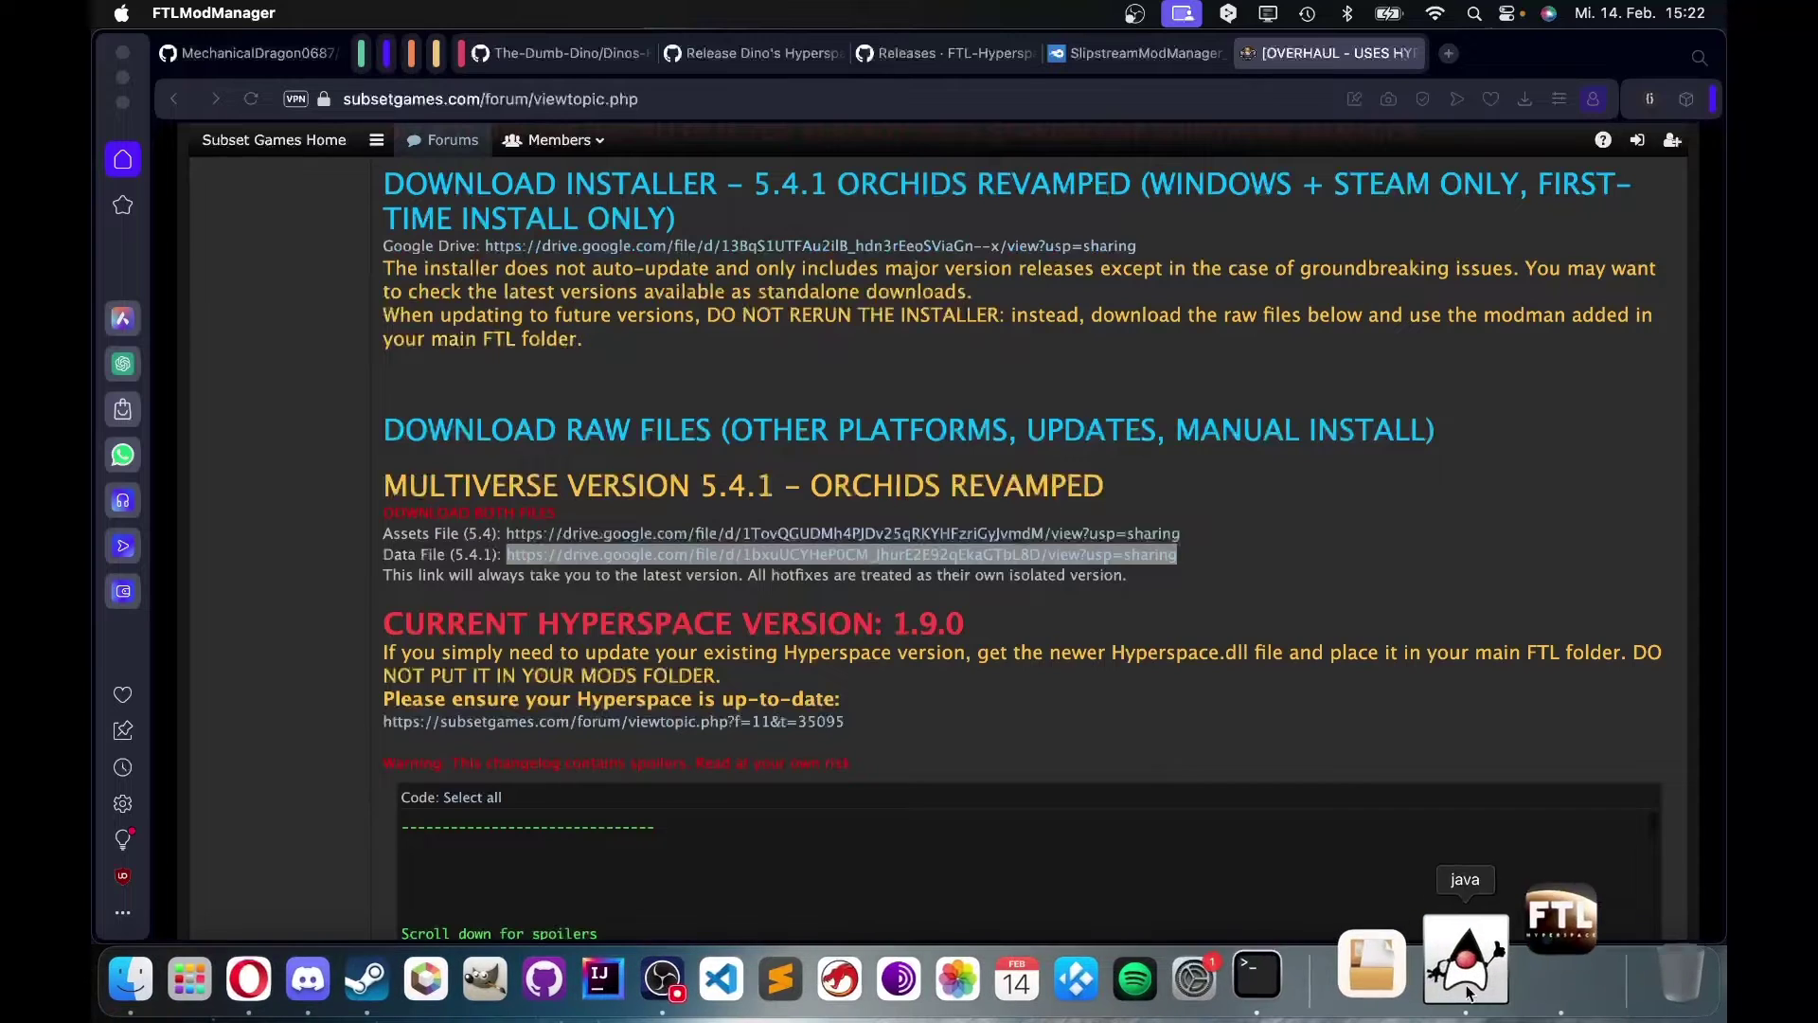
right_click(1658, 981)
left_click(1647, 865)
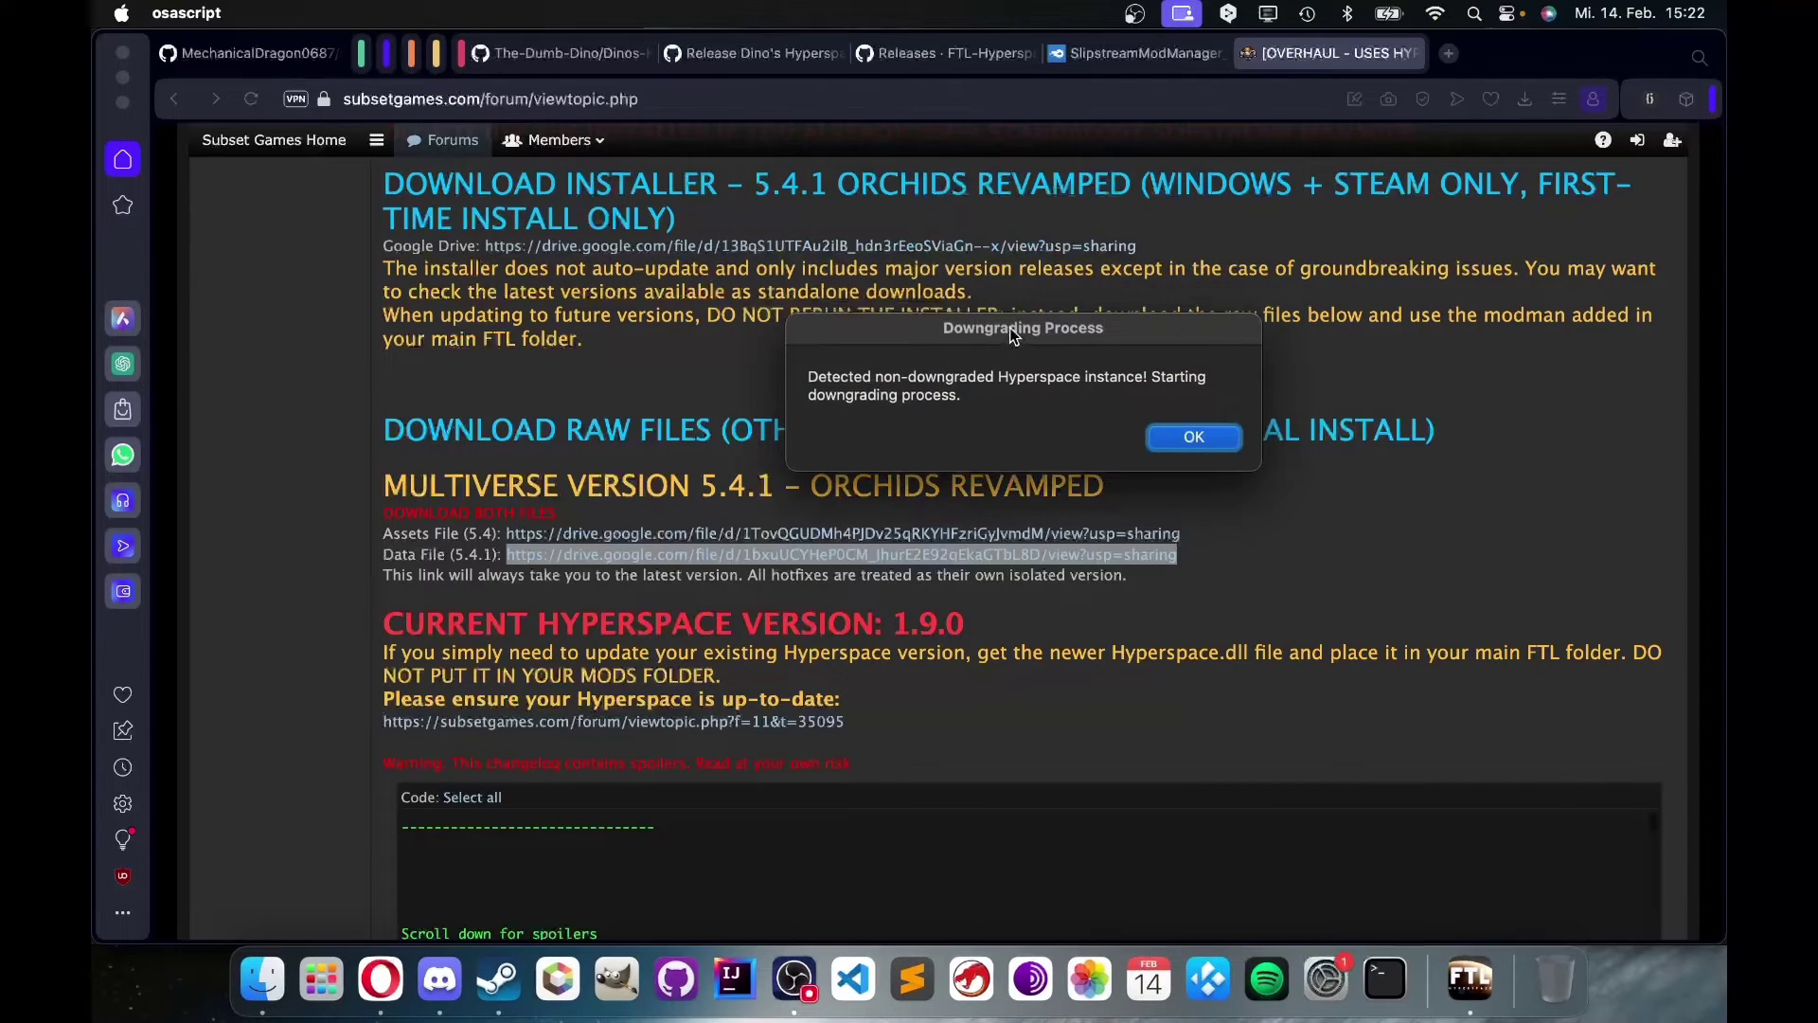
- Confirm the downgrading notice, let the patch console finish, then close it
left_click_drag(1007, 328, 811, 407)
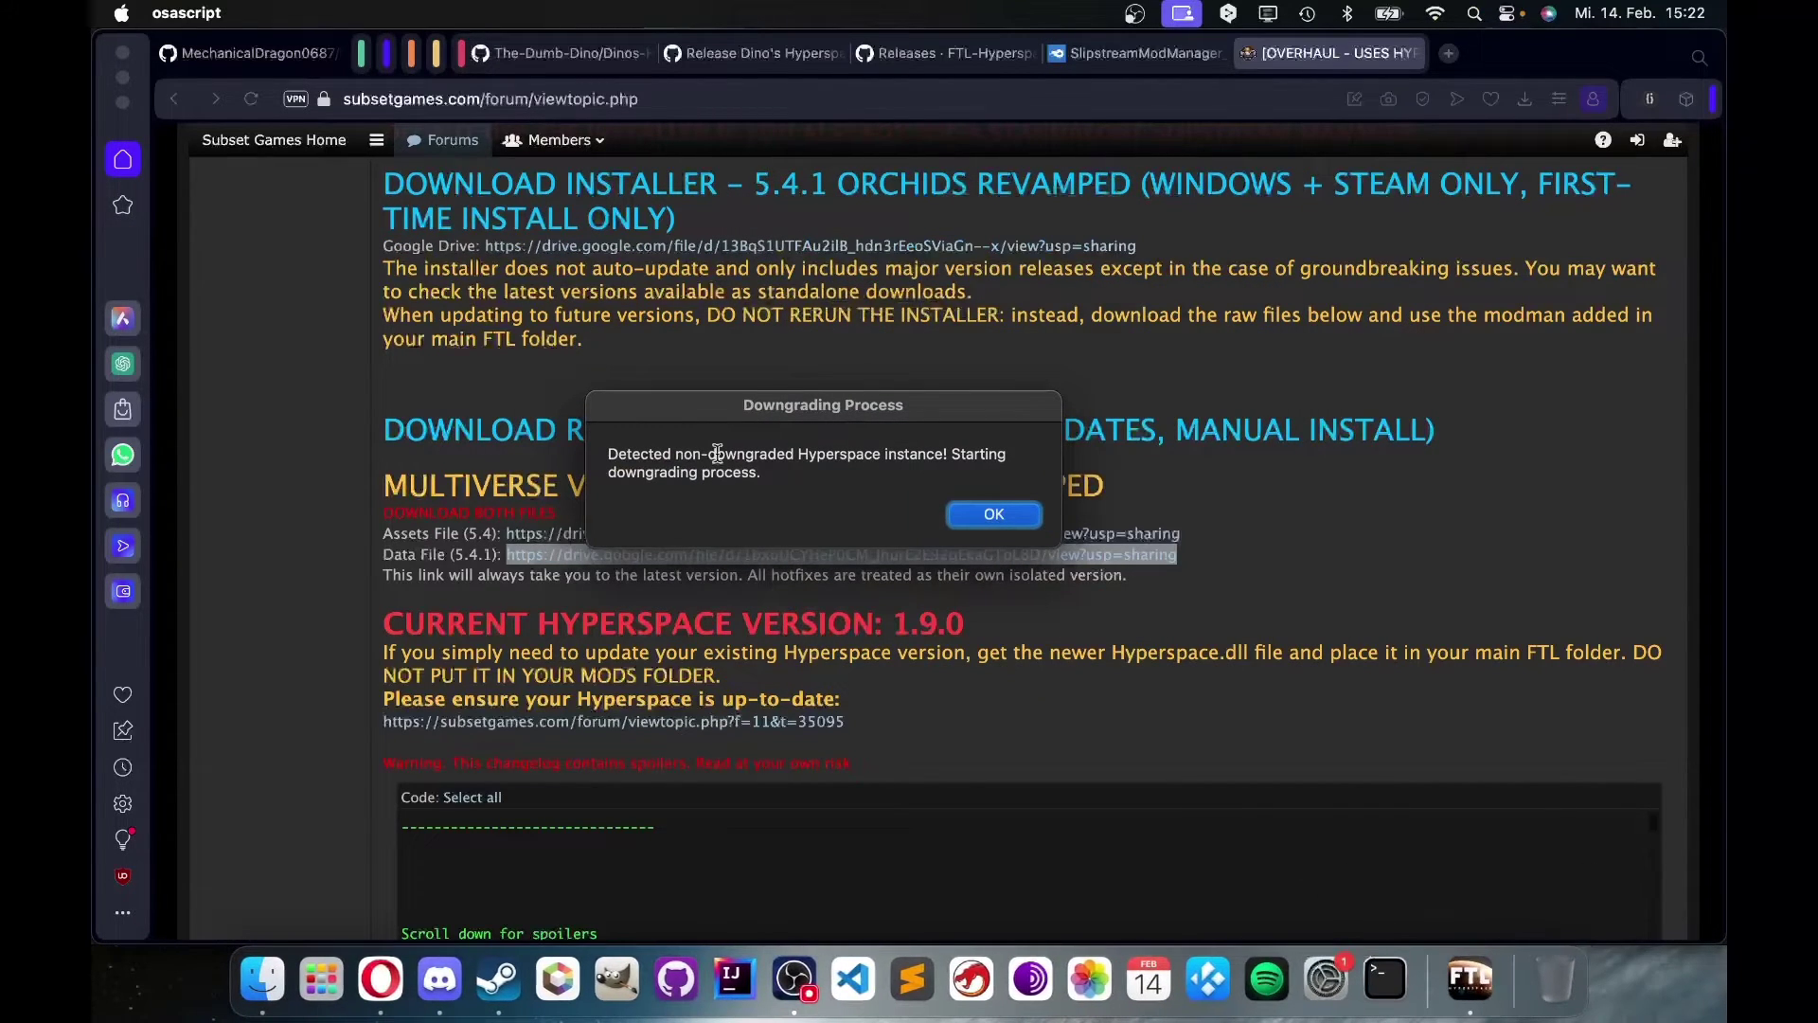
left_click_drag(607, 454, 1017, 465)
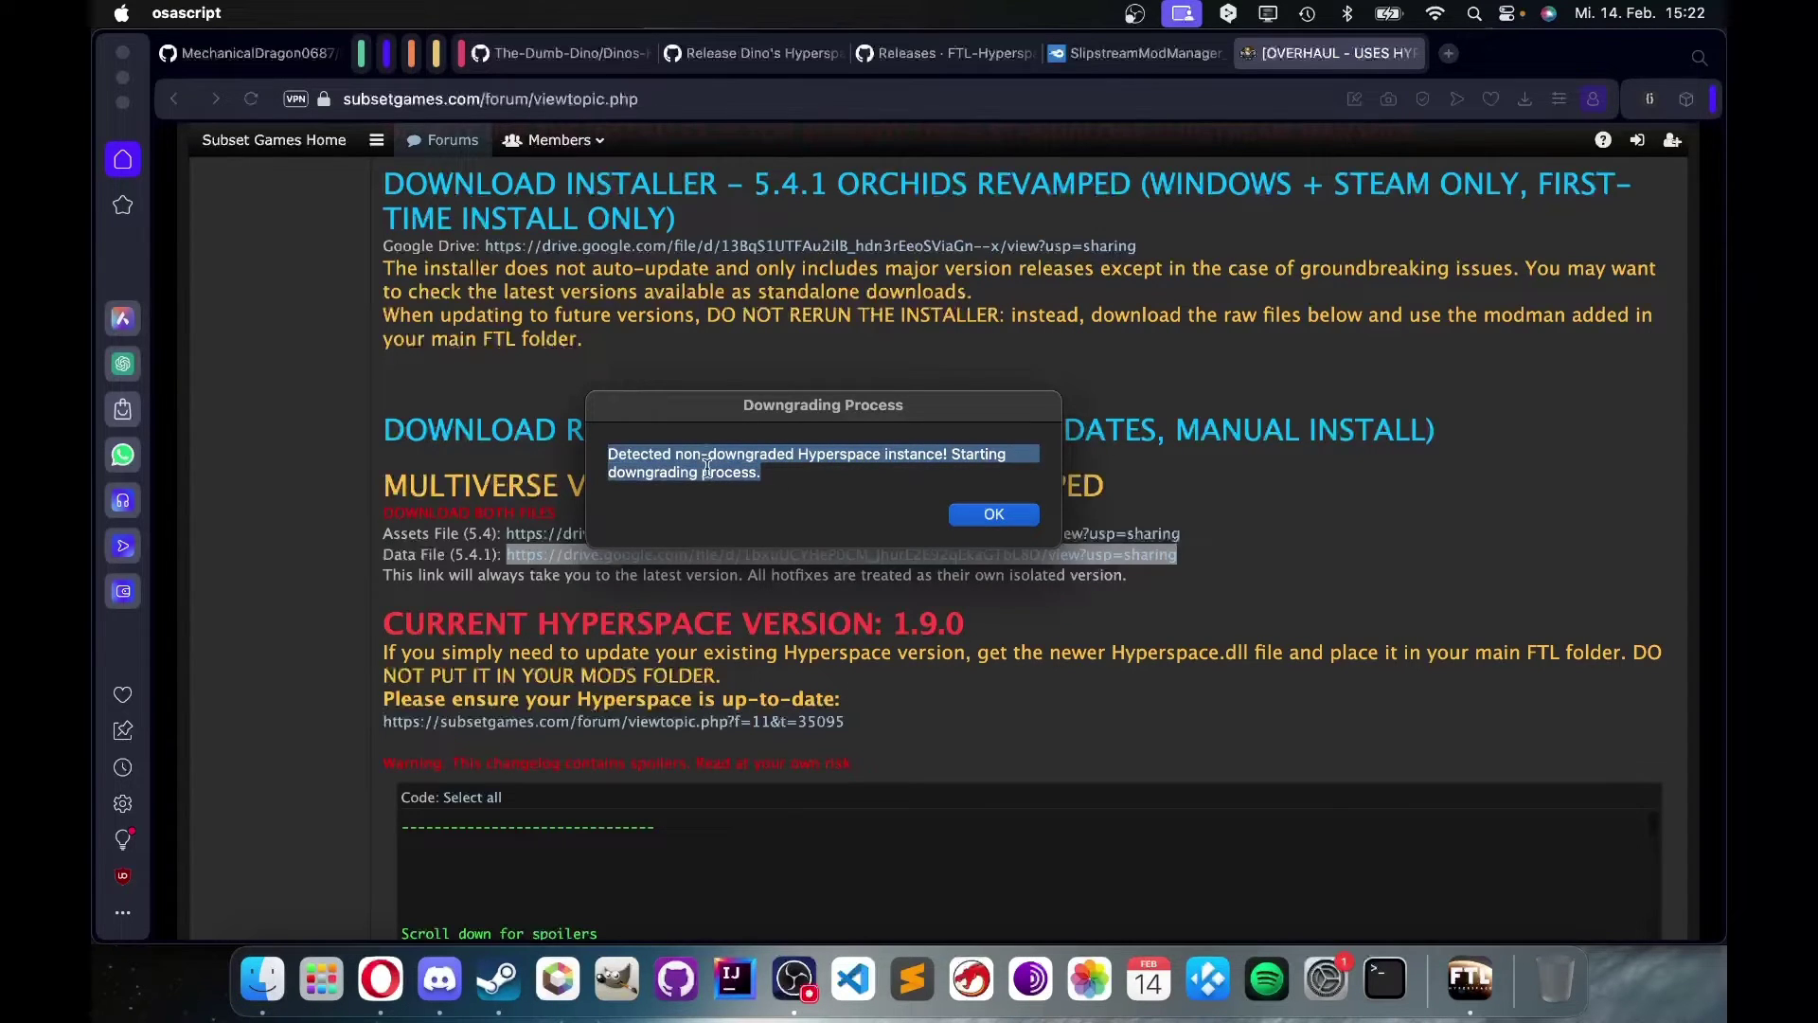
left_click(941, 470)
left_click_drag(976, 418, 974, 311)
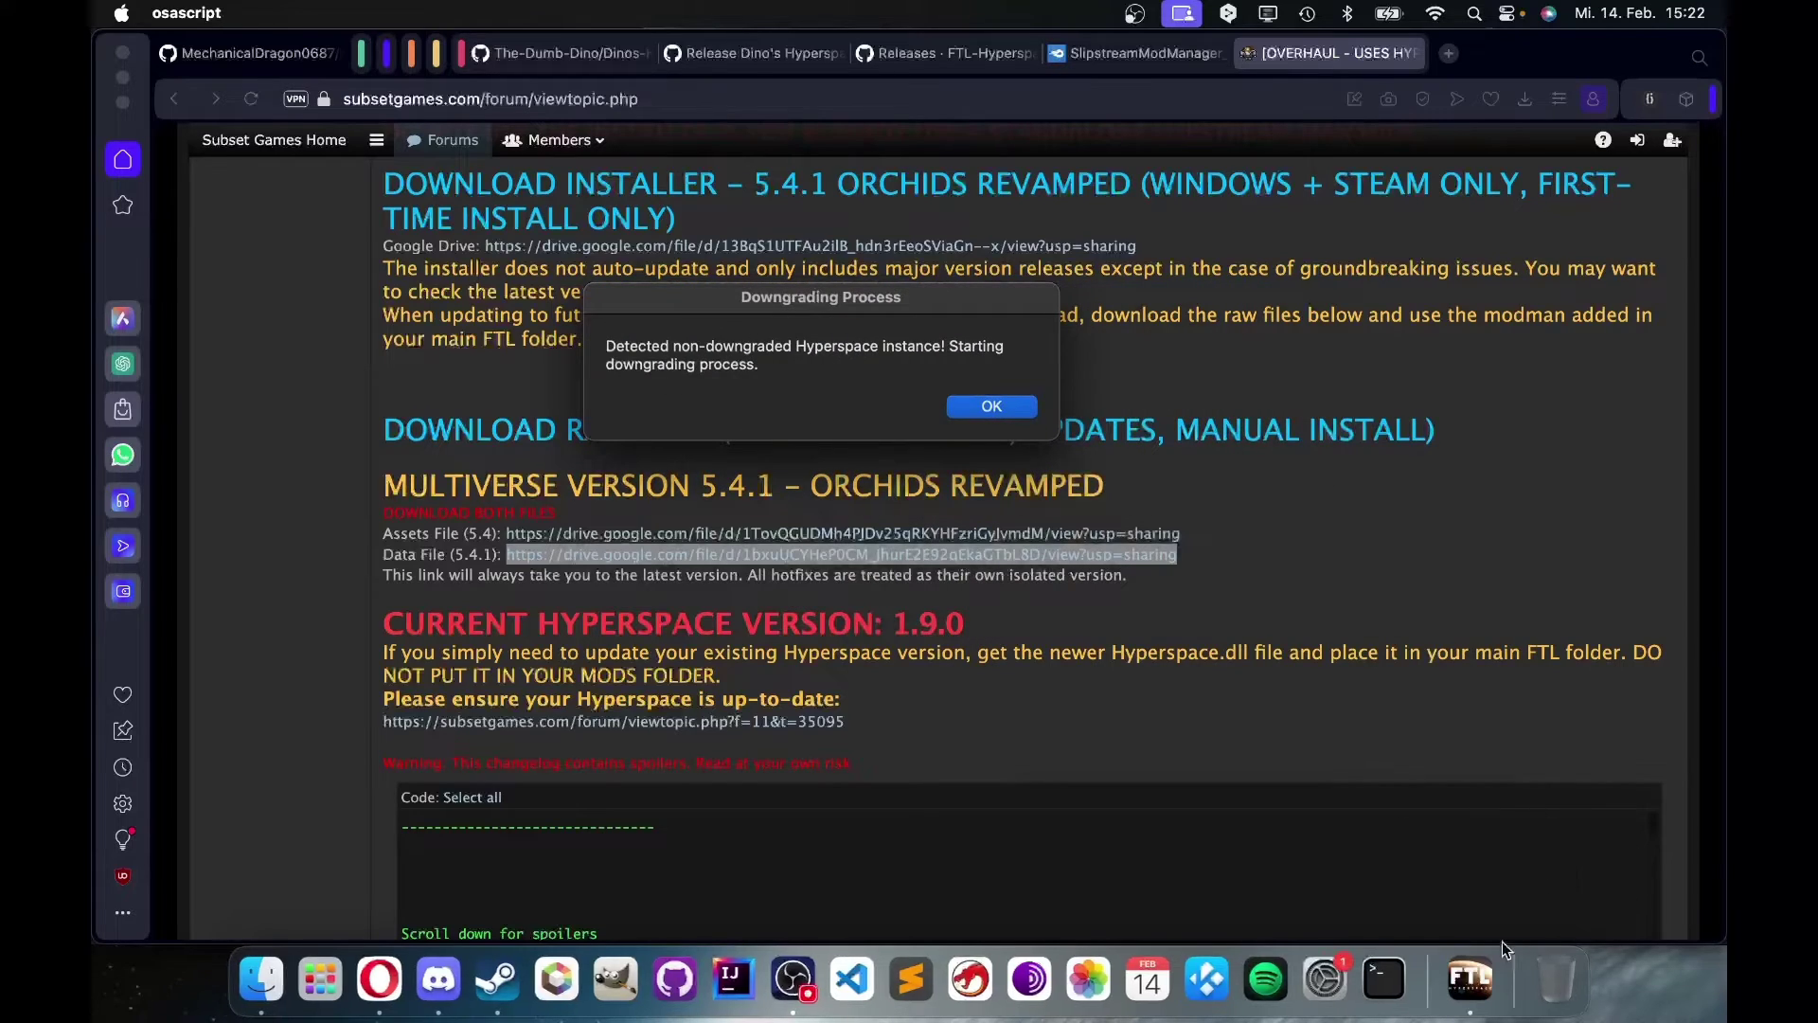
left_click(1002, 402)
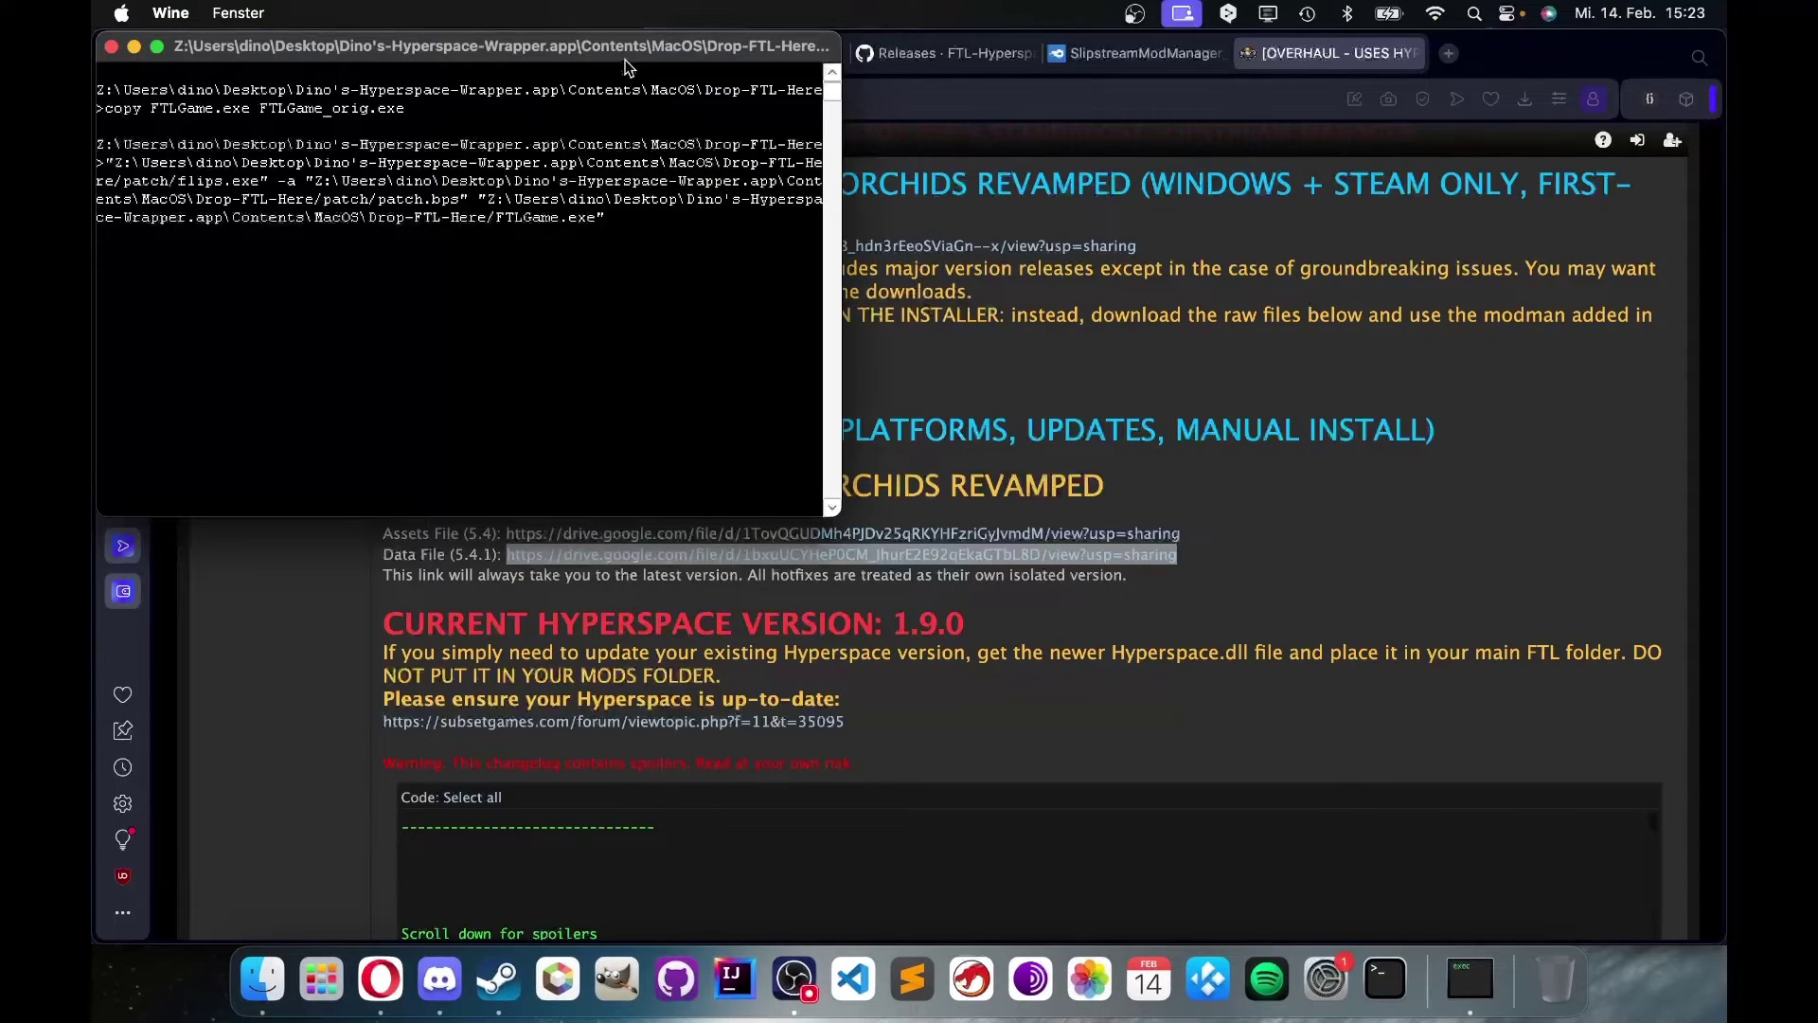
left_click_drag(622, 58, 1045, 256)
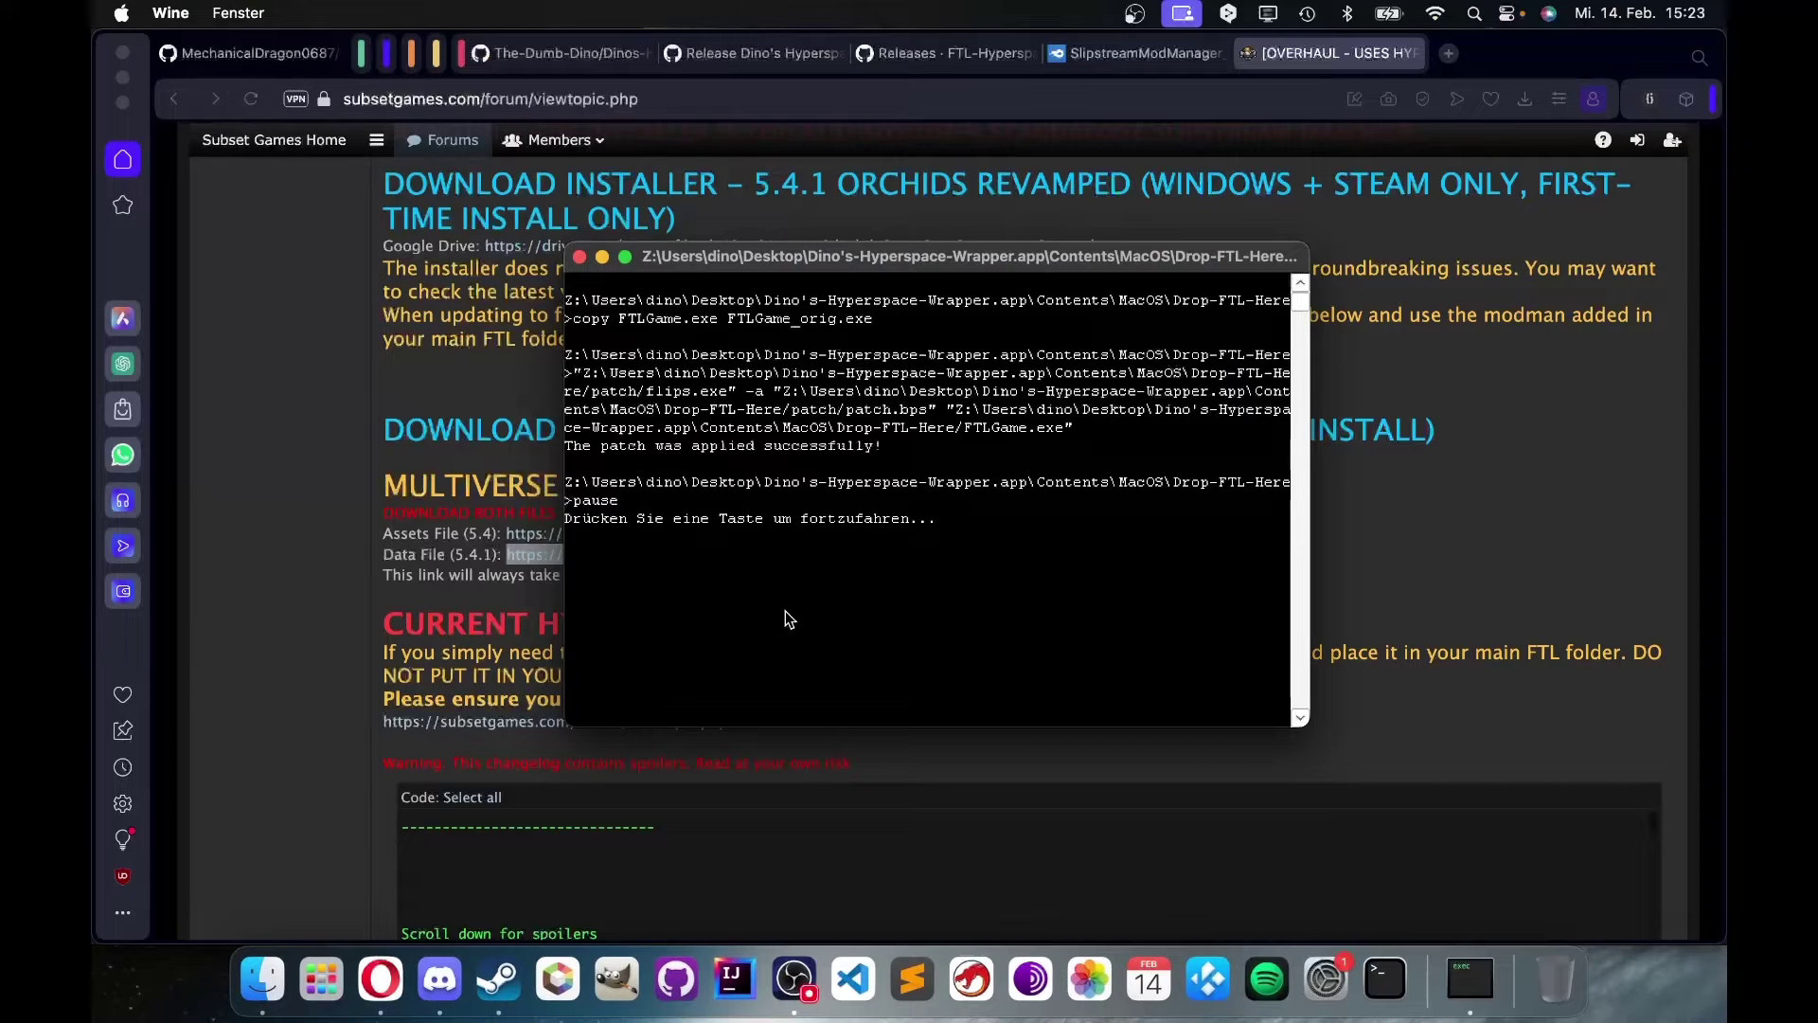
key("Return")
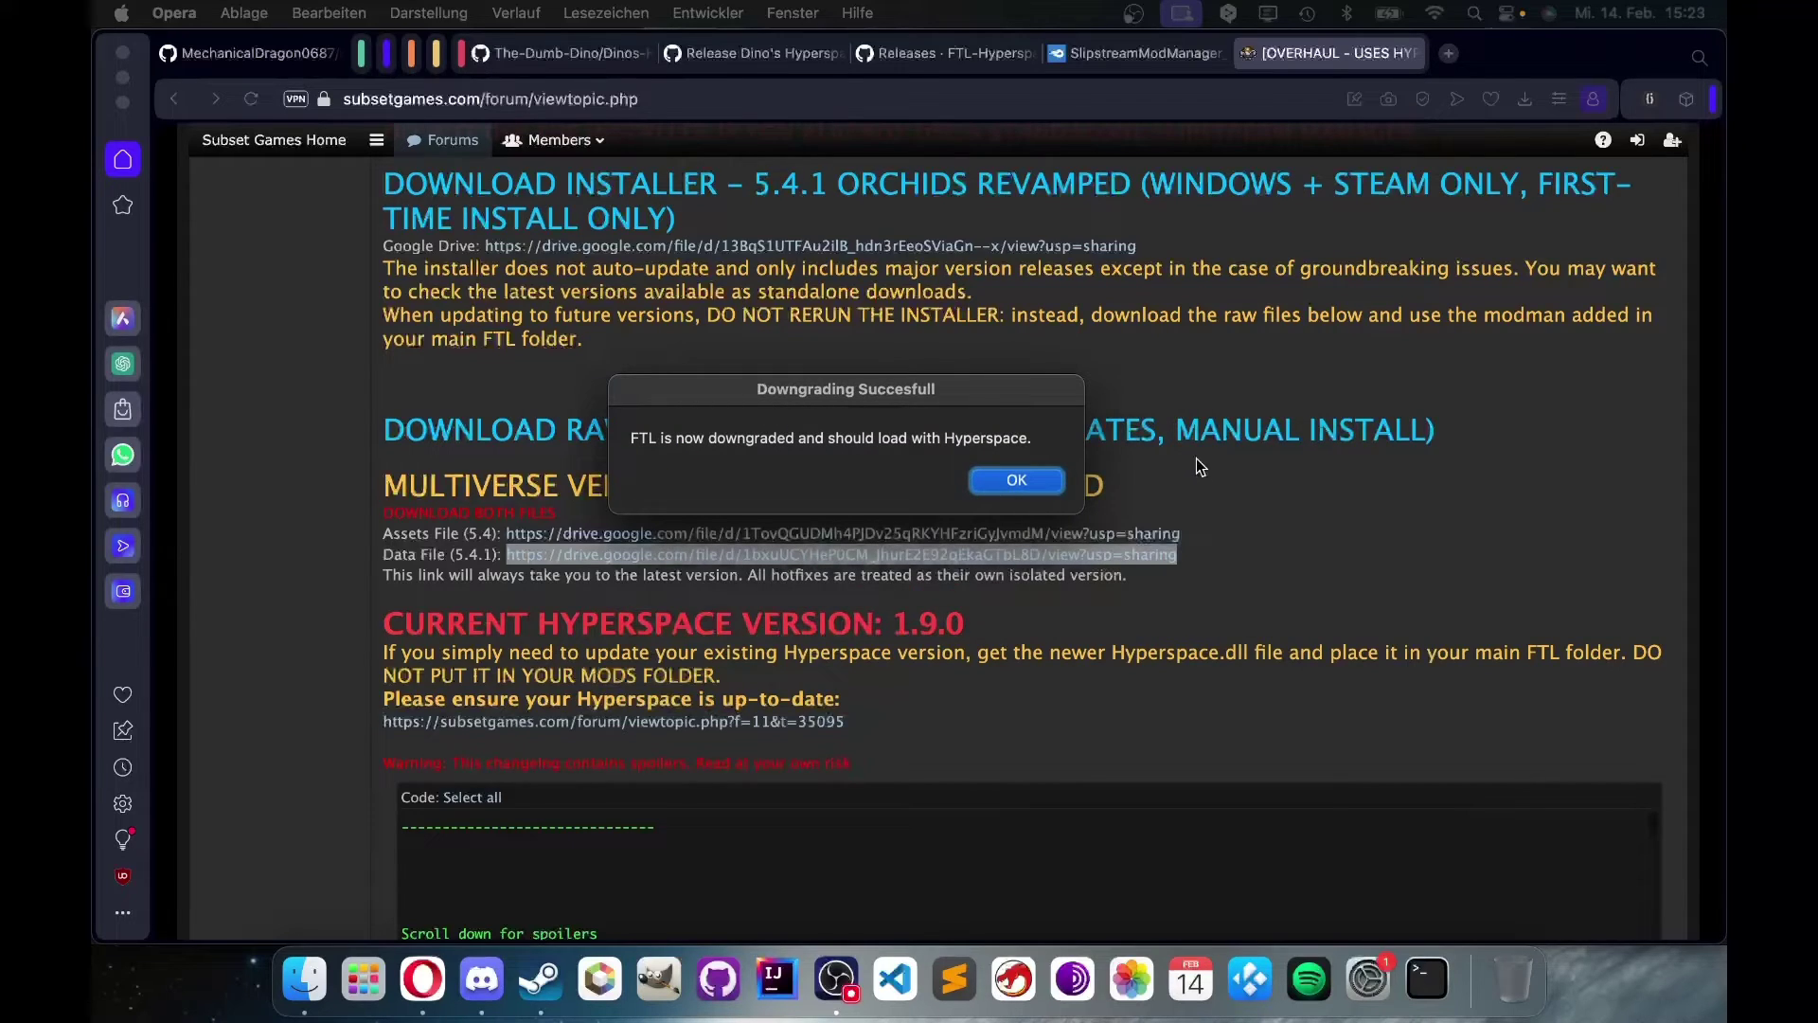
- Accept the 'Downgrading Succesfull' dialog and shift the loading FTL: Multiverse window aside
left_click(998, 485)
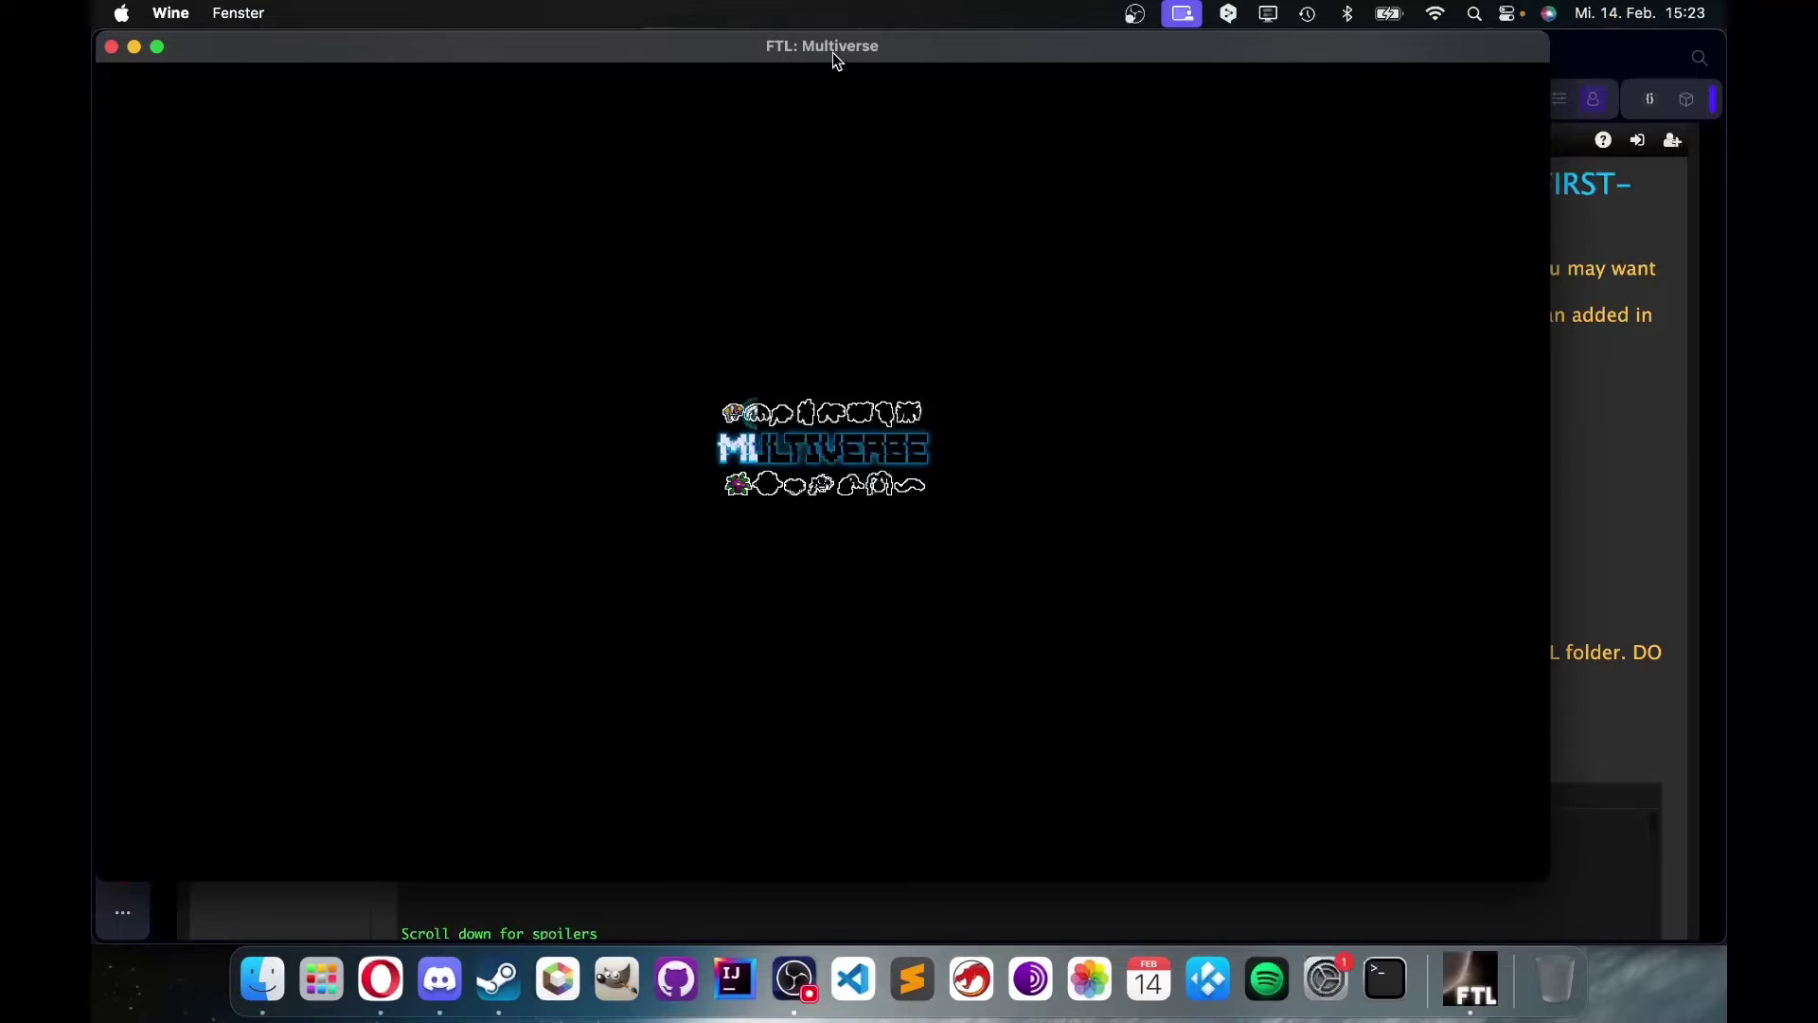
left_click_drag(840, 40, 915, 63)
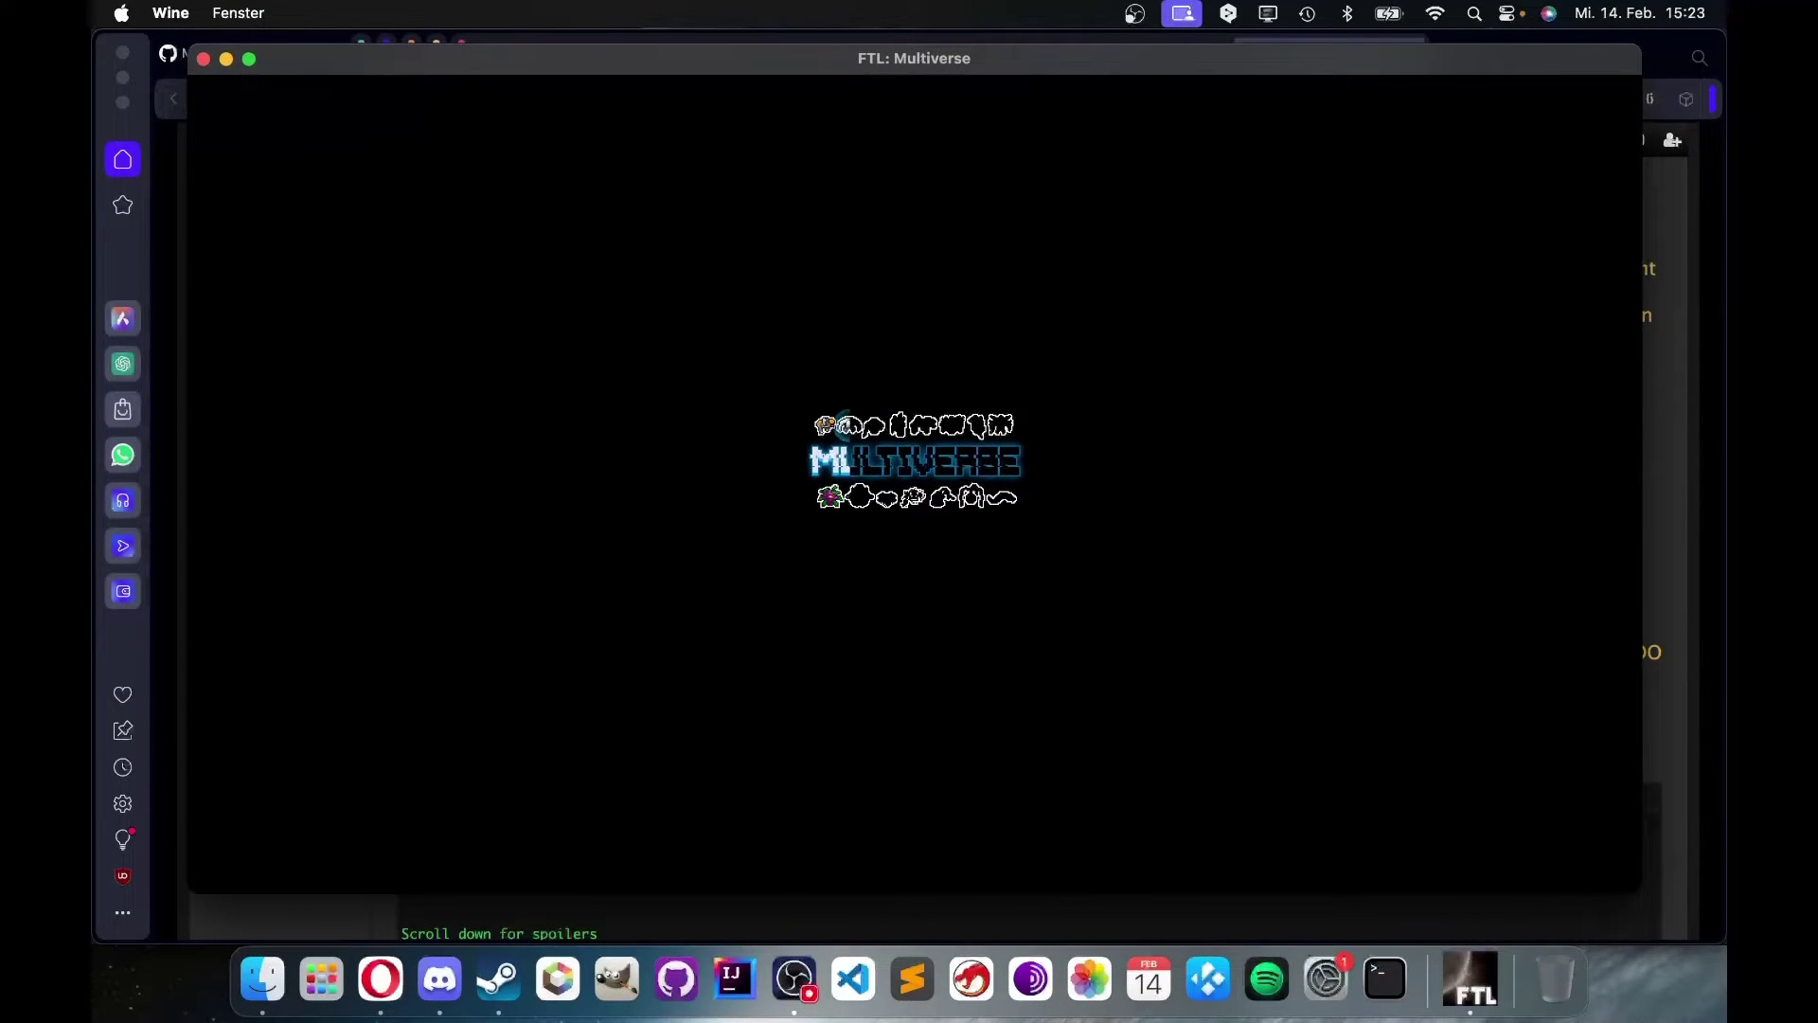
left_click_drag(343, 61, 416, 65)
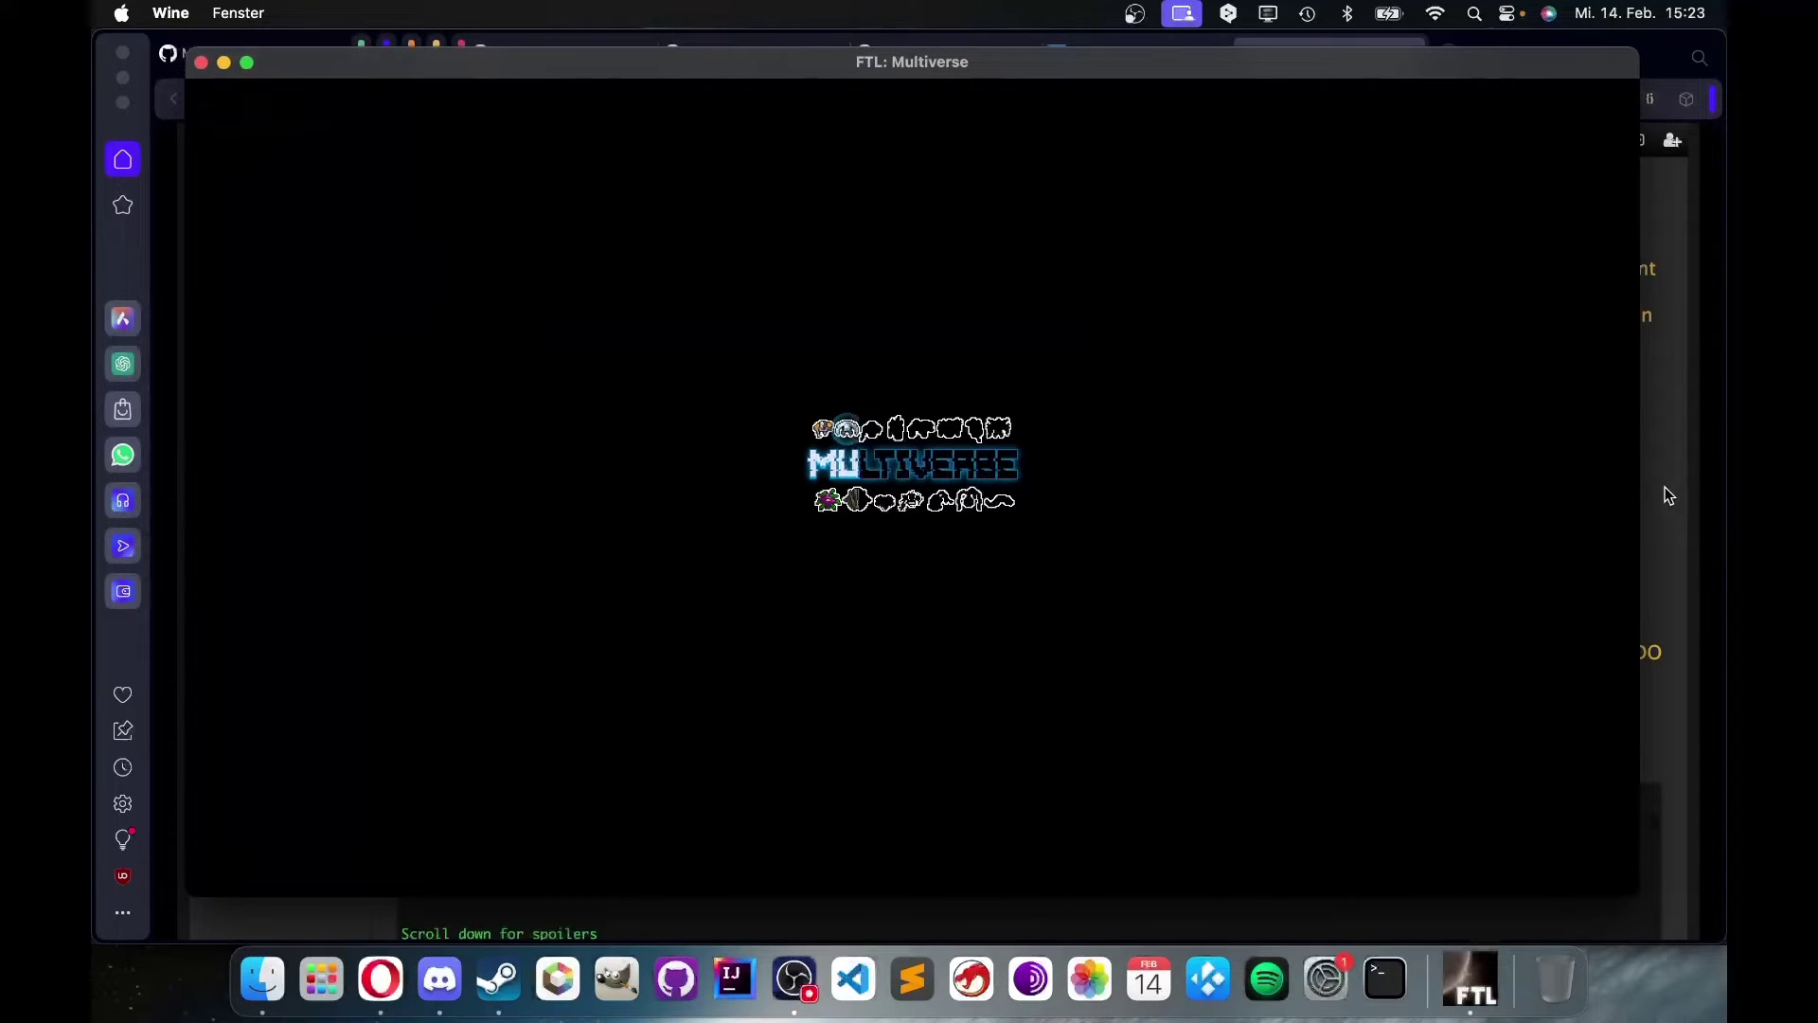
left_click(1665, 487)
left_click(735, 49)
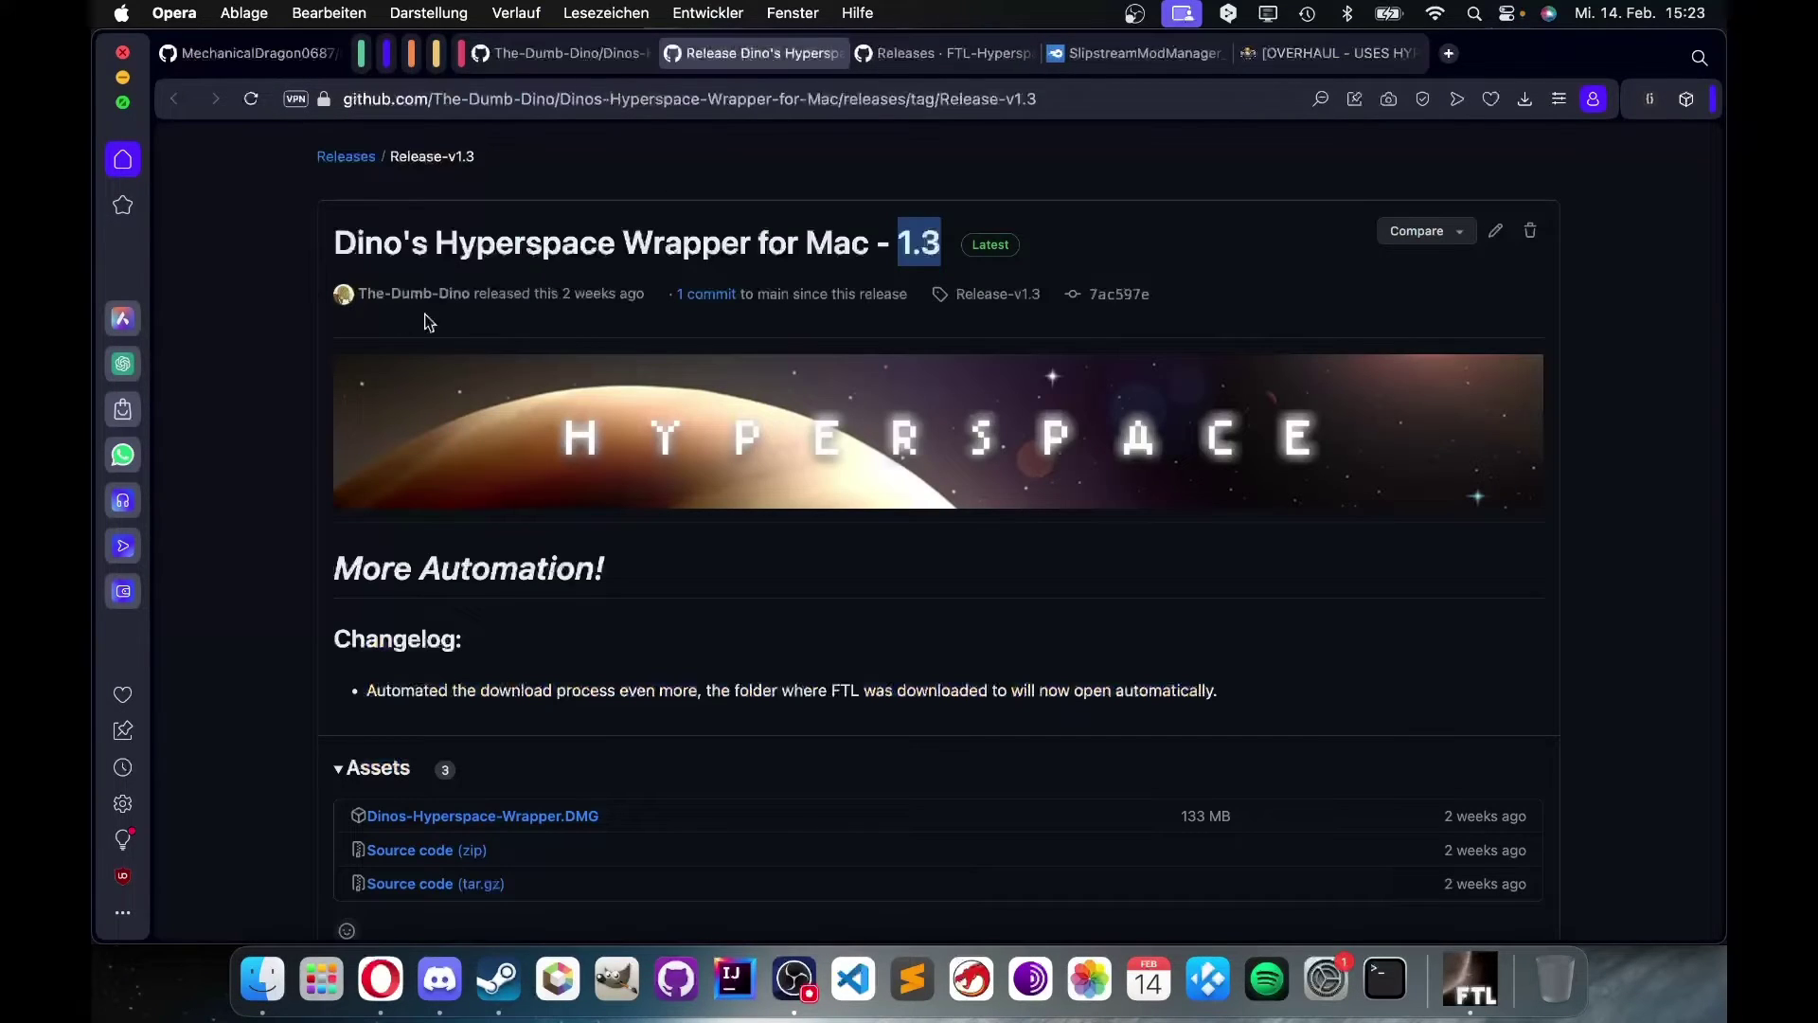
left_click(559, 53)
scroll(1270, 538, "up", 5)
scroll(1264, 535, "up", 15)
scroll(1263, 537, "down", 5)
scroll(1263, 536, "up", 2)
scroll(1263, 535, "down", 20)
scroll(647, 573, "down", 20)
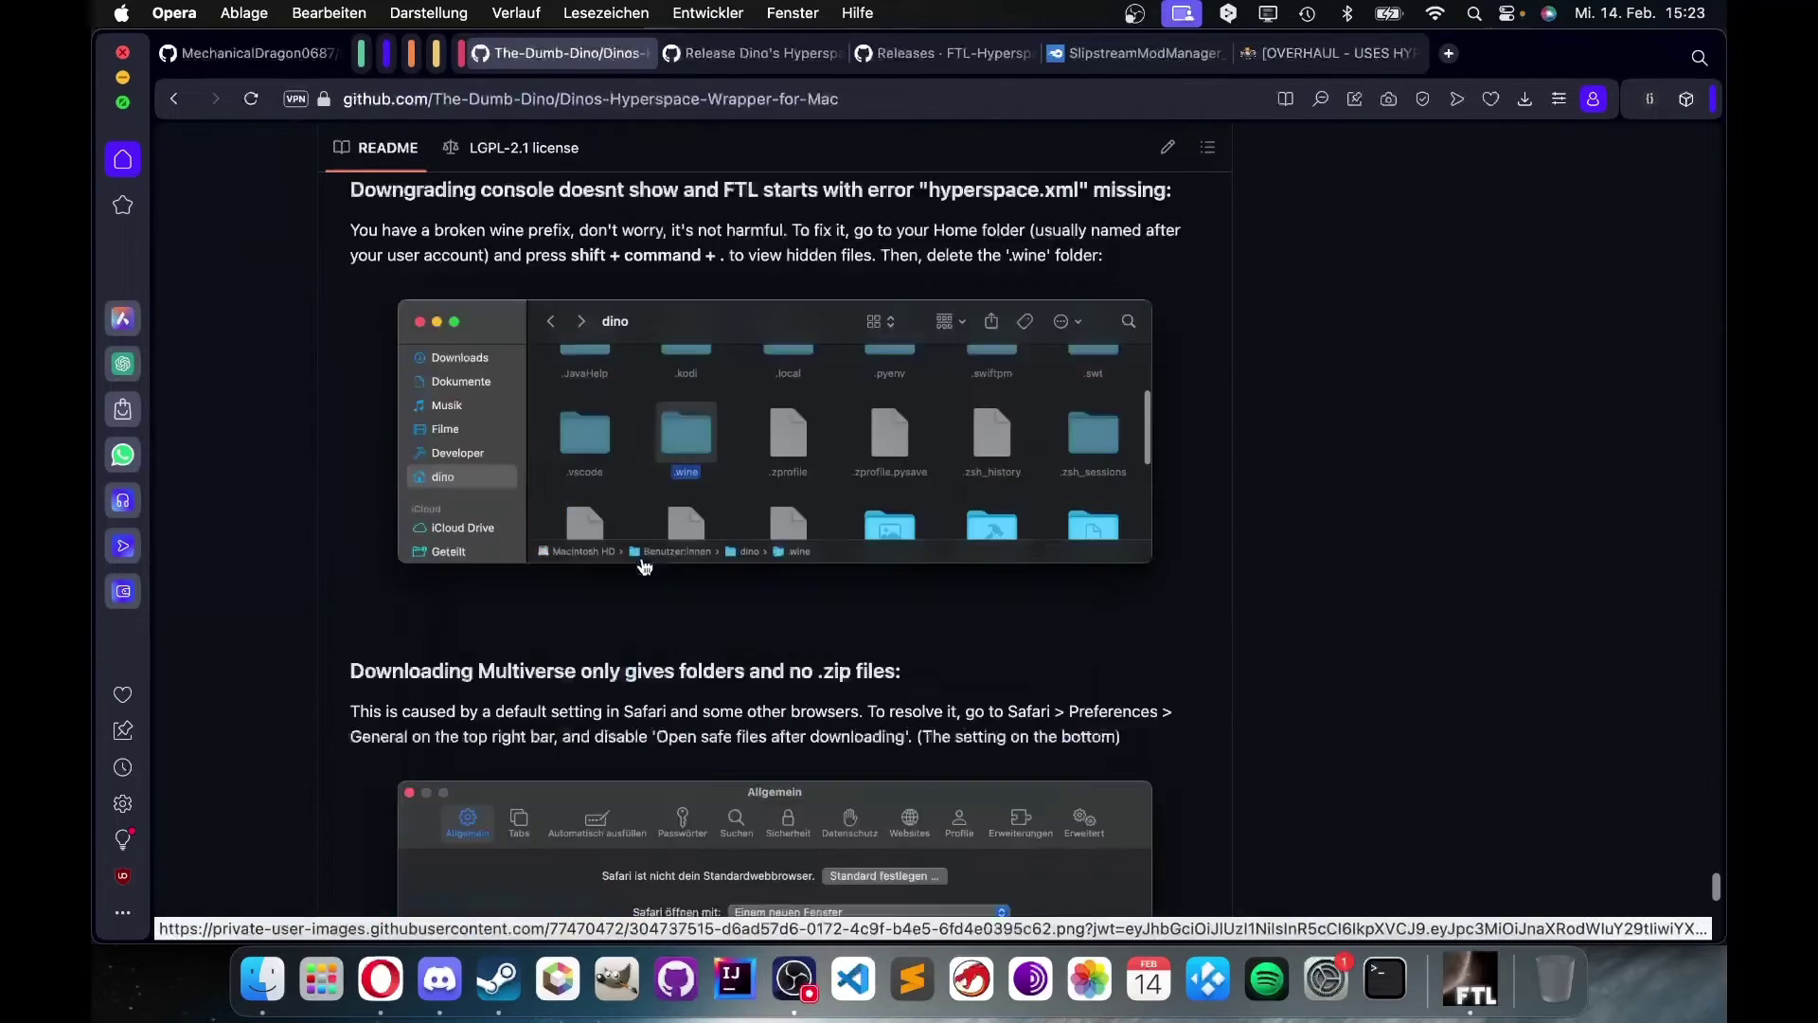
scroll(645, 566, "down", 10)
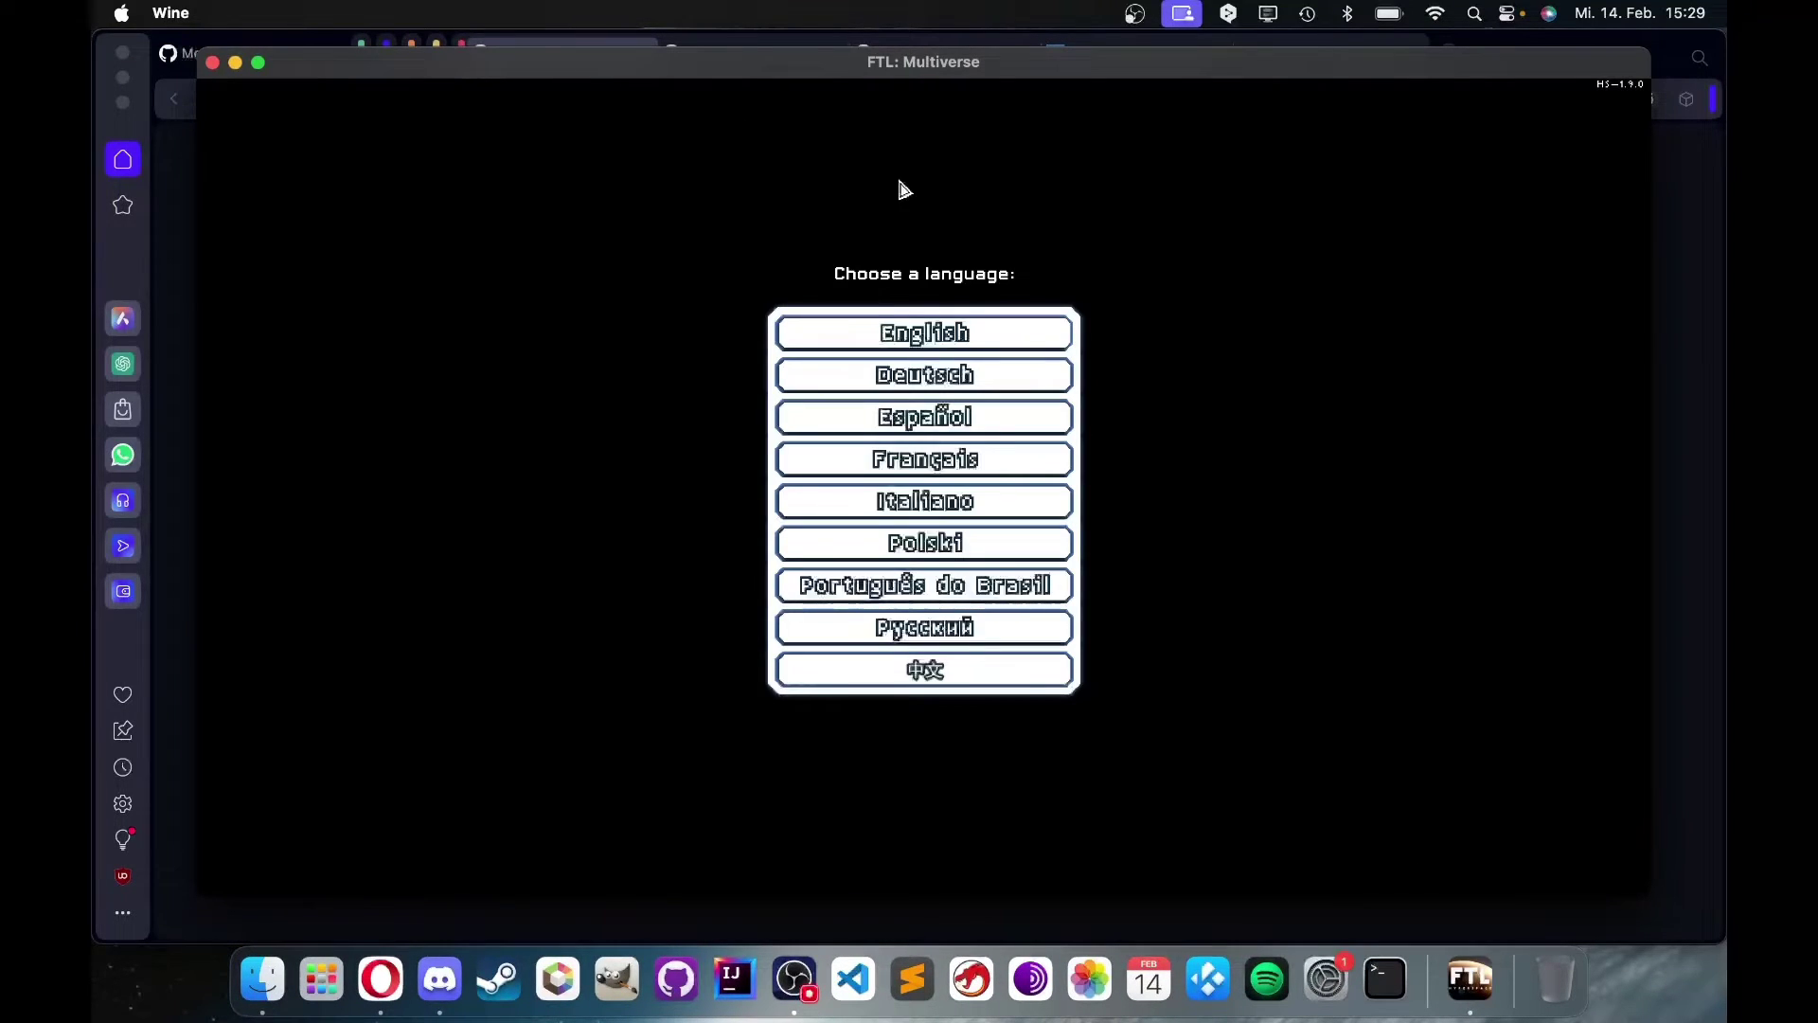
- Pick English as the game language, then nudge the FTL window to reposition it
left_click(990, 342)
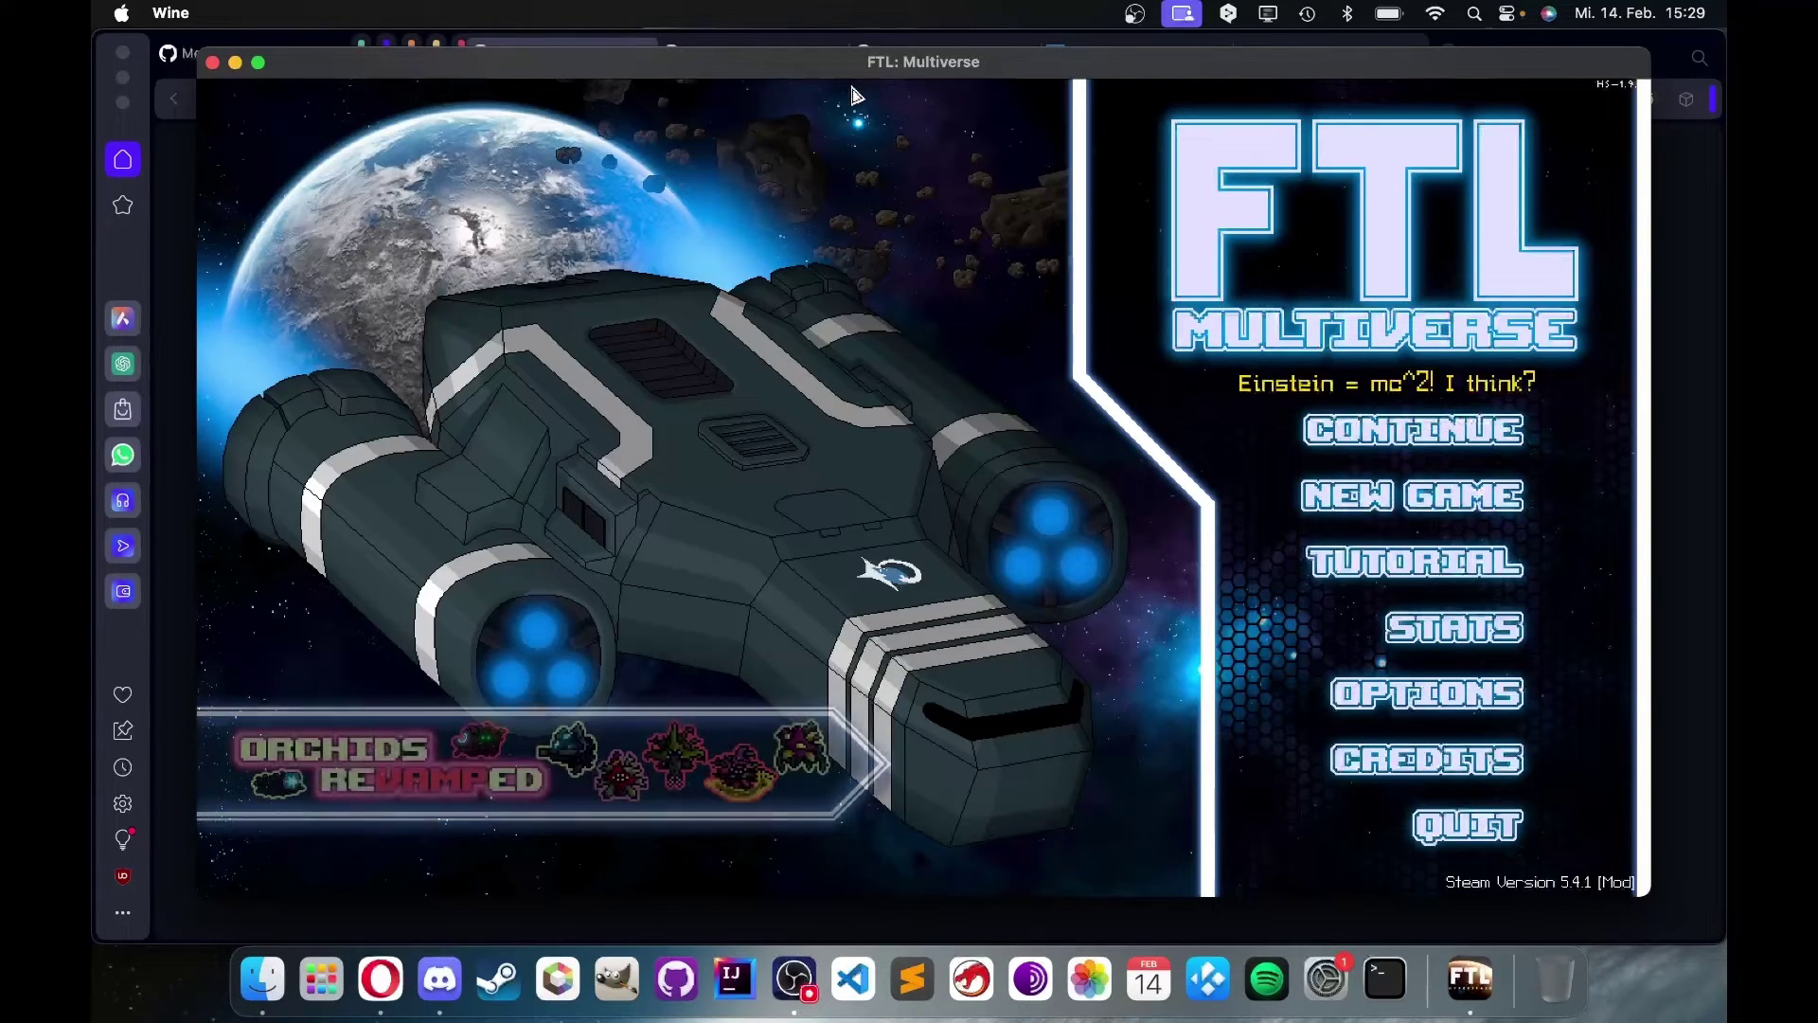
mouse_move(833, 53)
left_mouse_down()
mouse_move(883, 49)
mouse_move(843, 53)
left_mouse_up()
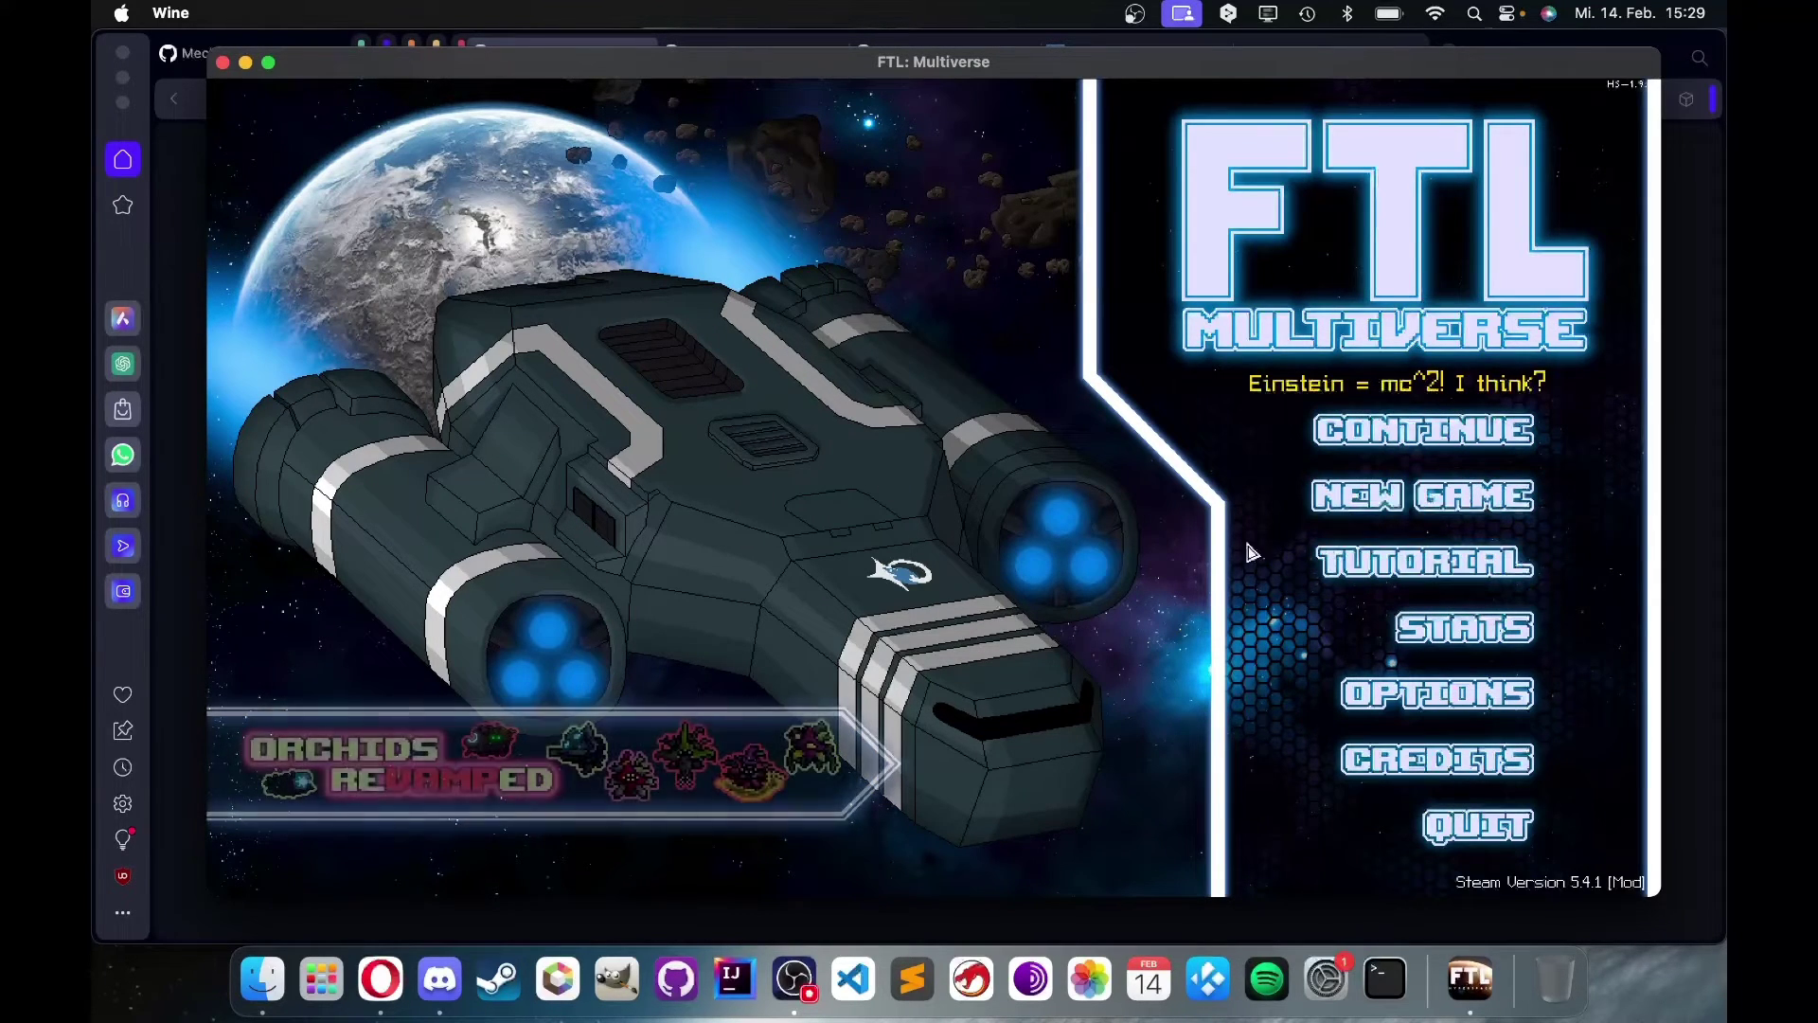
mouse_move(875, 66)
left_mouse_down()
mouse_move(975, 89)
mouse_move(886, 87)
left_mouse_up()
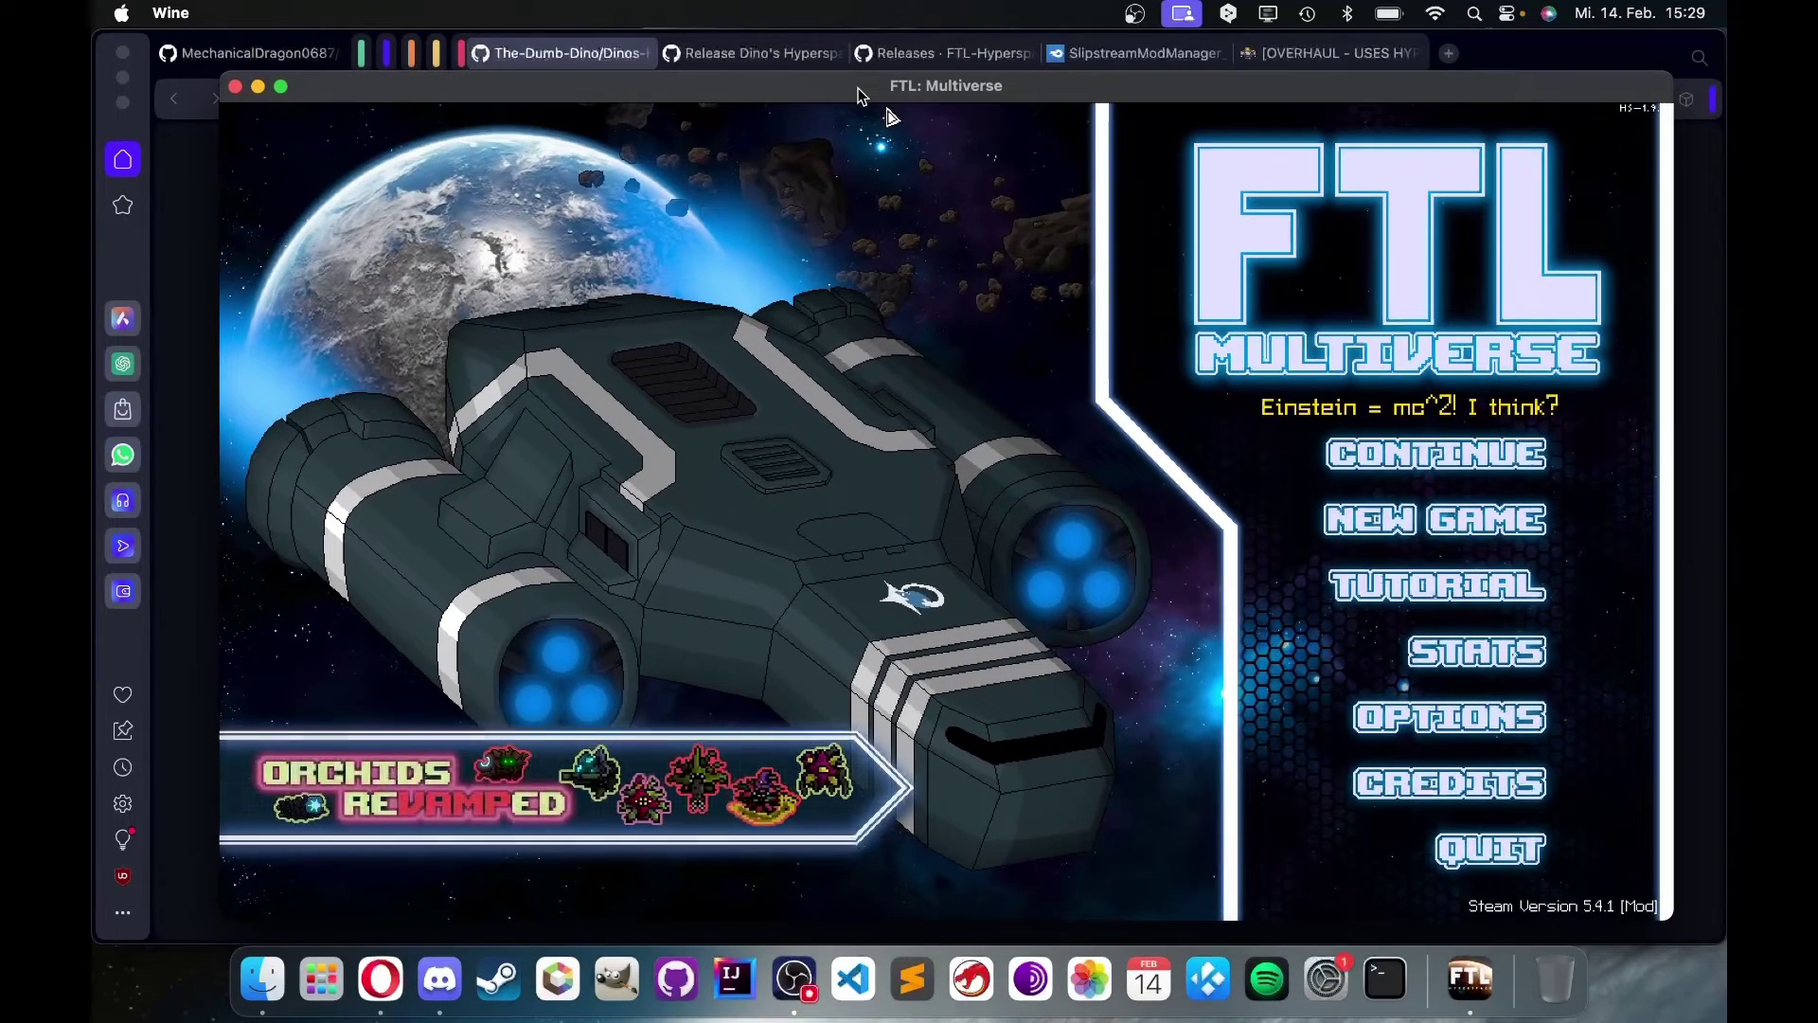
- Quit FTL: Multiverse from its main menu, returning to the GitHub README
left_click(1494, 852)
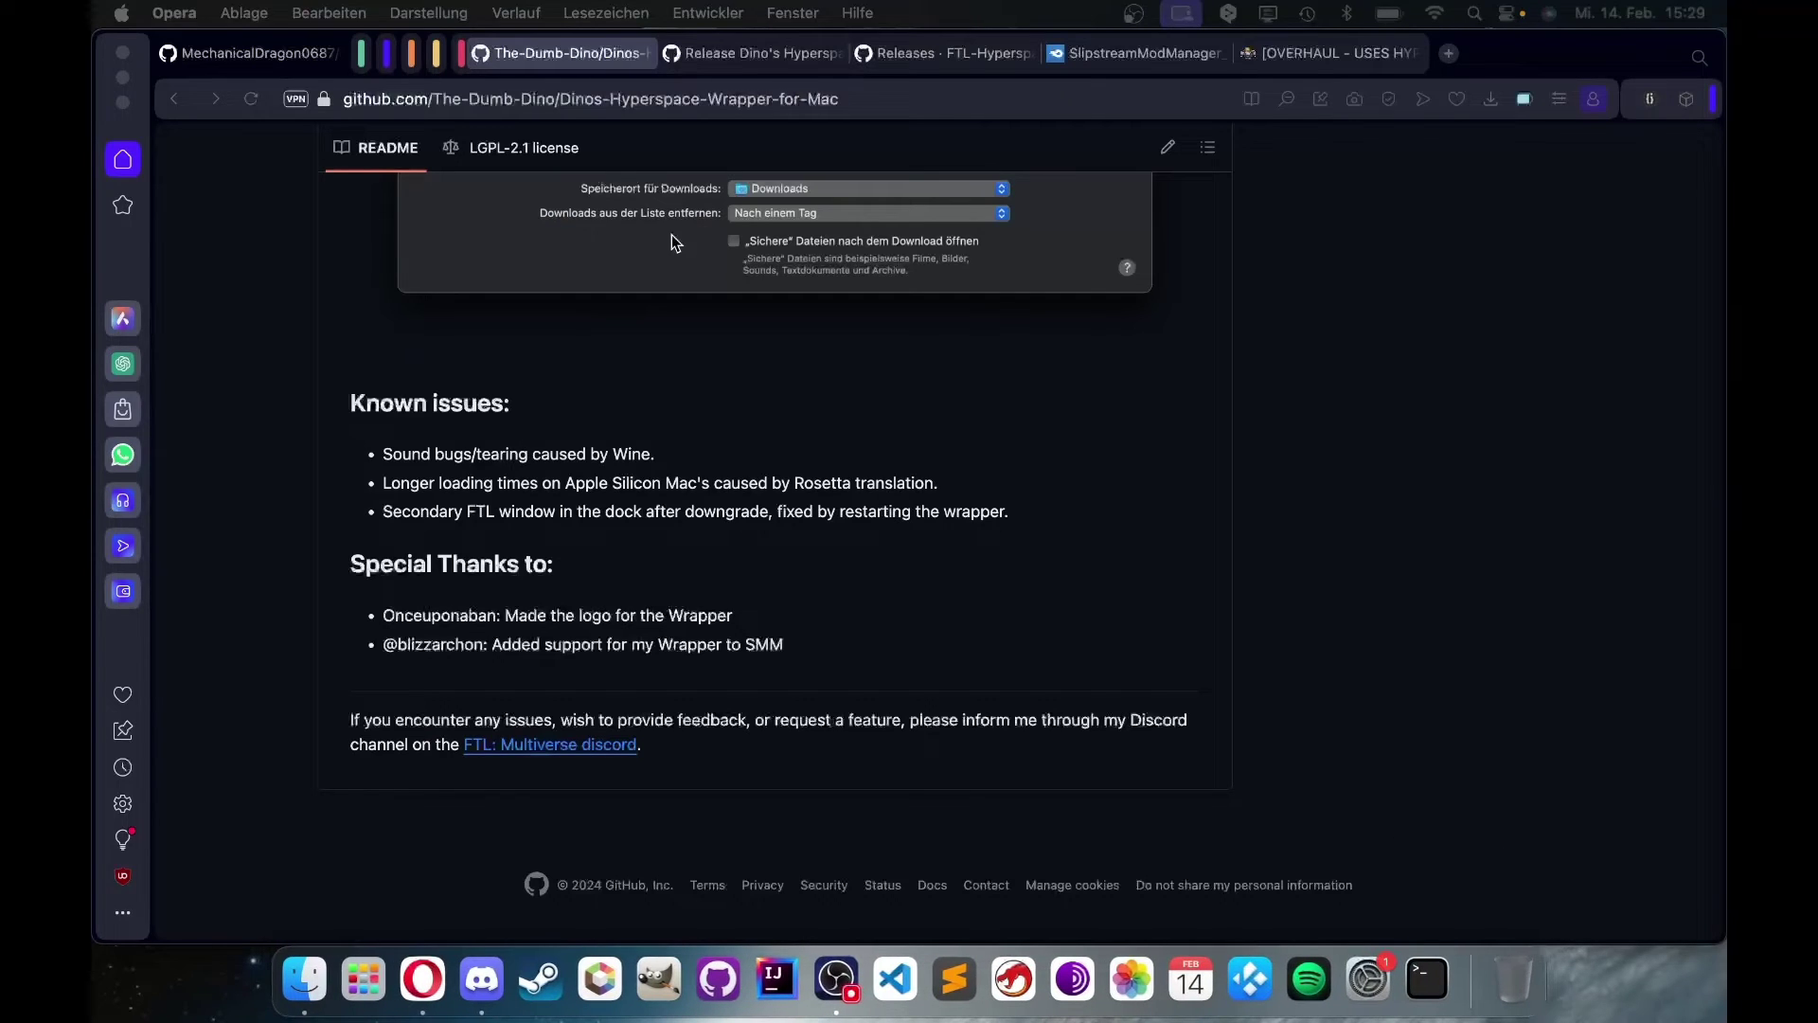
scroll(694, 269, "up", 5)
scroll(803, 300, "down", 5)
- Read the README's troubleshooting and known issues, then move to the Discord desktop
scroll(827, 299, "down", 1)
scroll(940, 353, "up", 10)
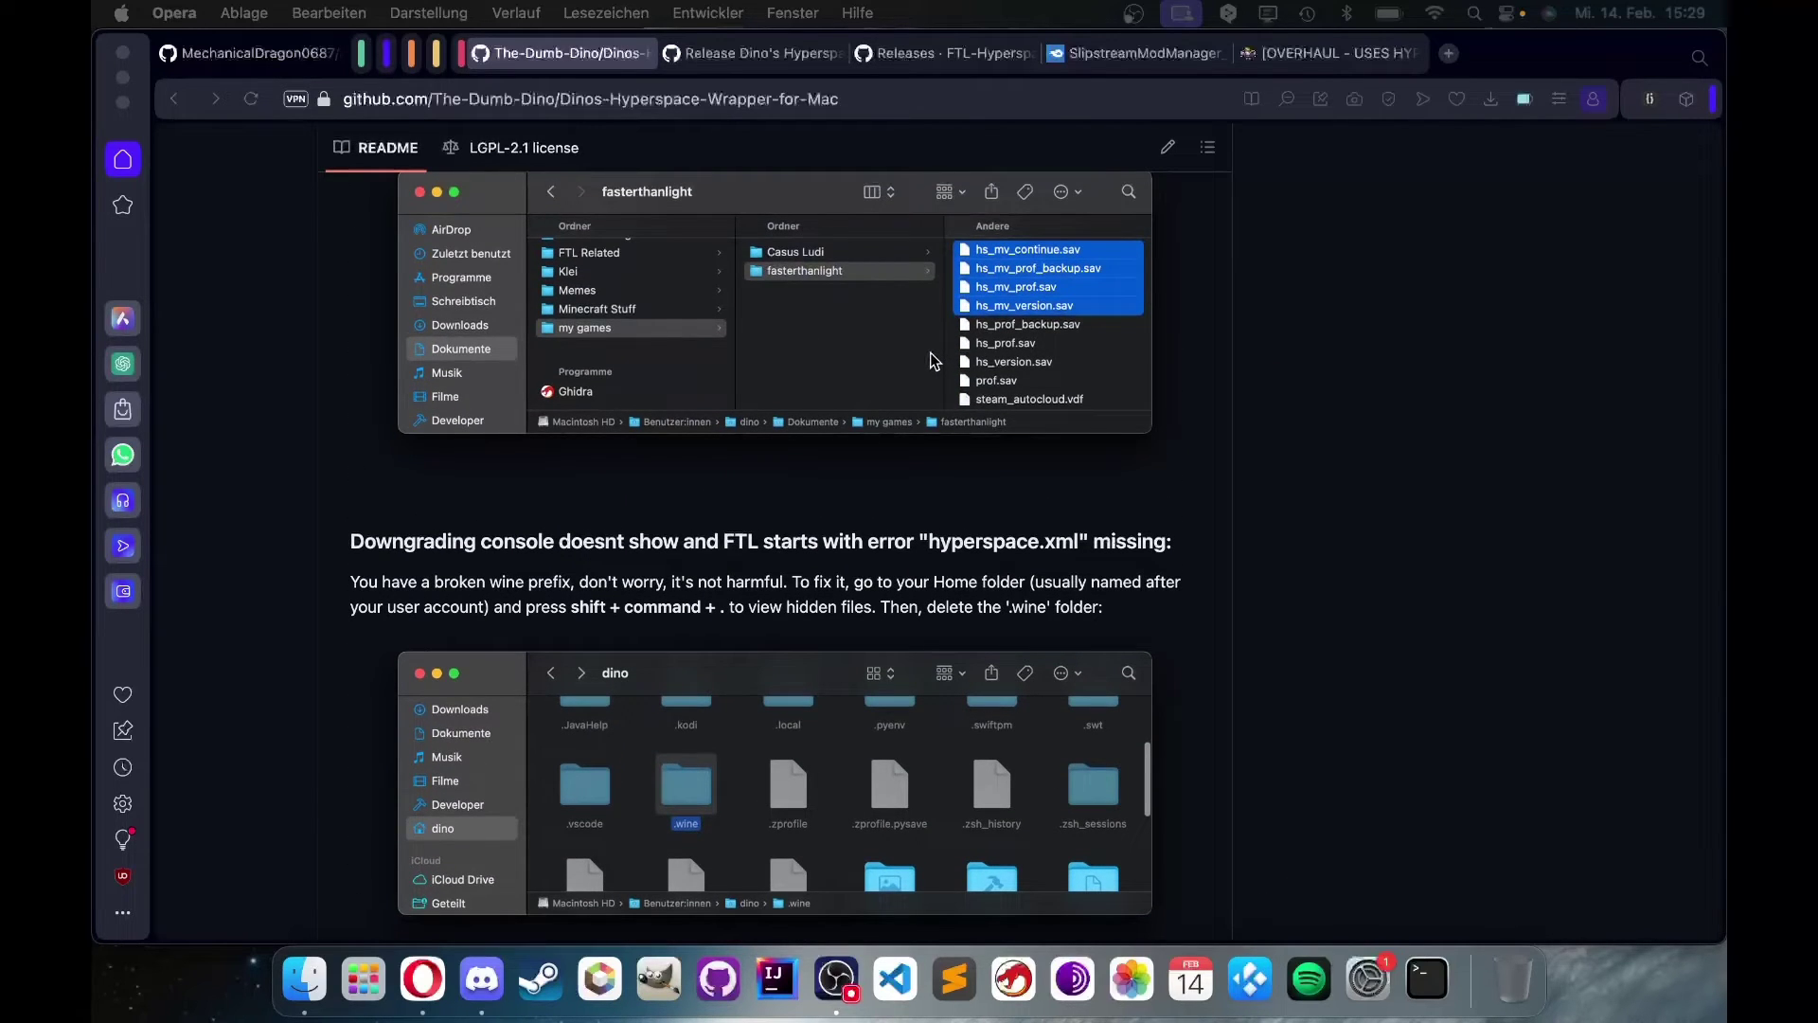
scroll(931, 356, "up", 10)
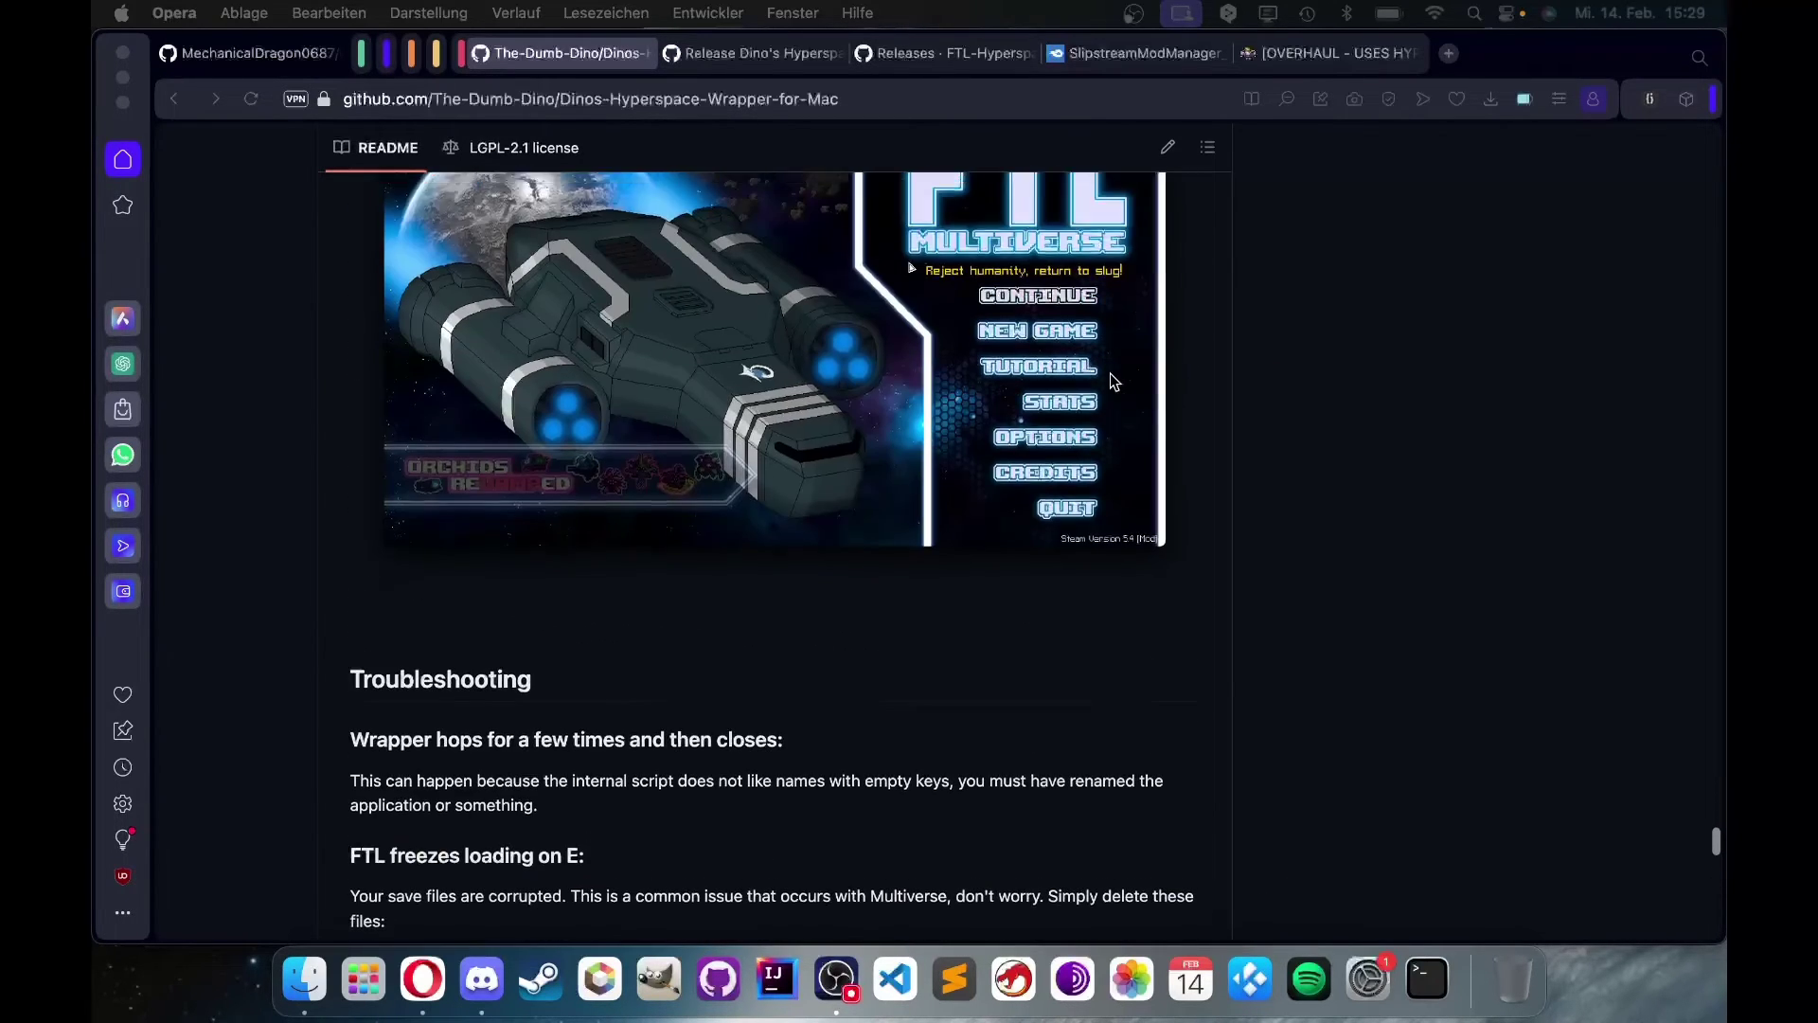
scroll(1108, 383, "down", 5)
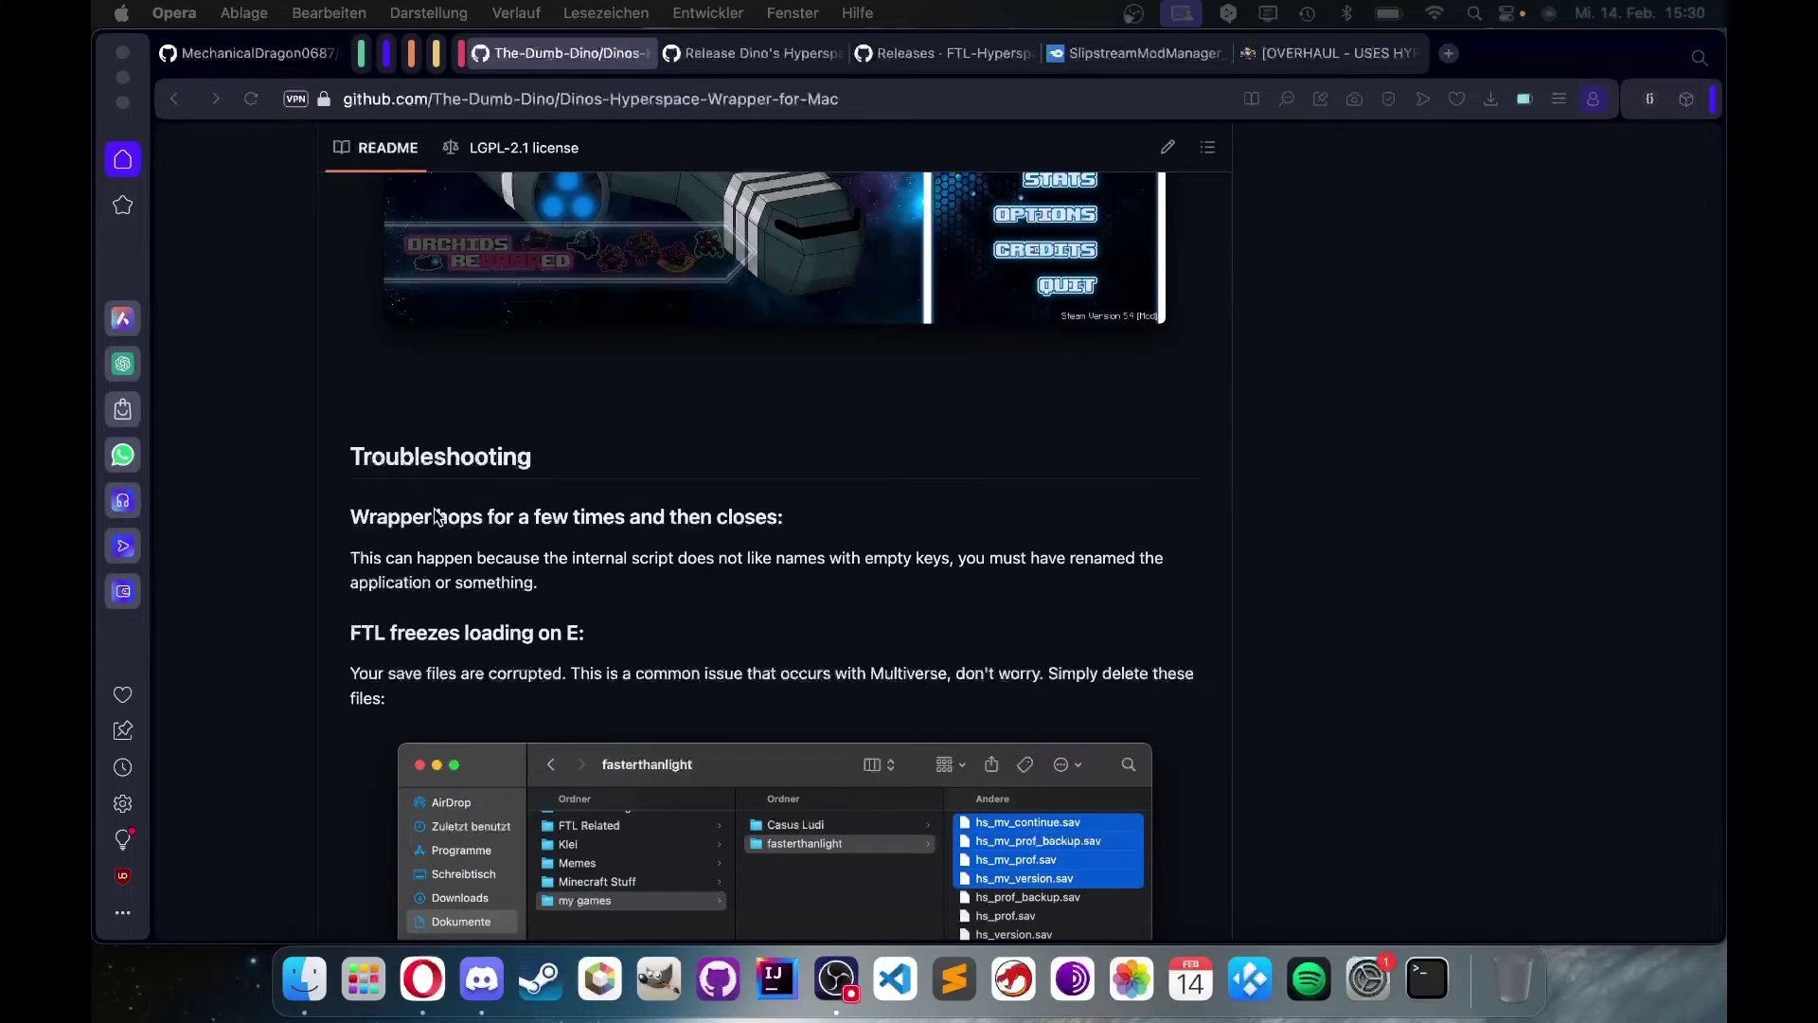
scroll(438, 514, "down", 7)
scroll(812, 384, "down", 3)
scroll(1231, 431, "down", 4)
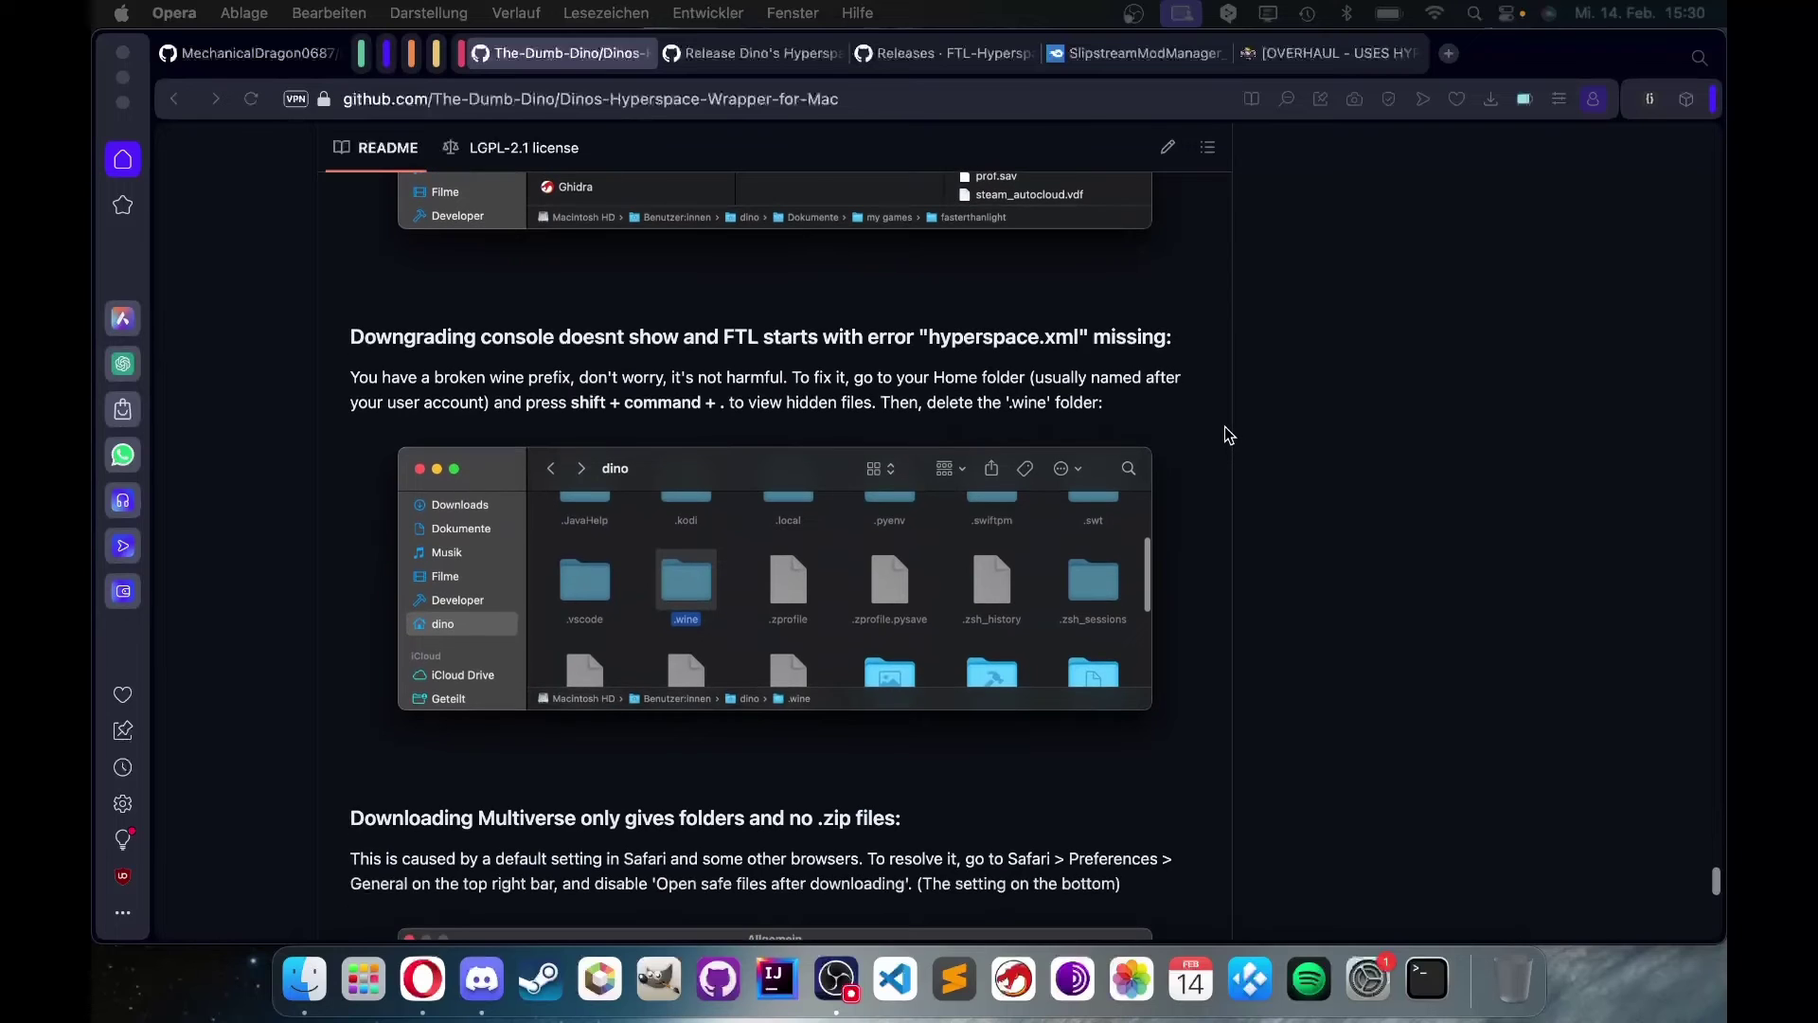
scroll(1150, 433, "down", 5)
scroll(803, 438, "down", 1)
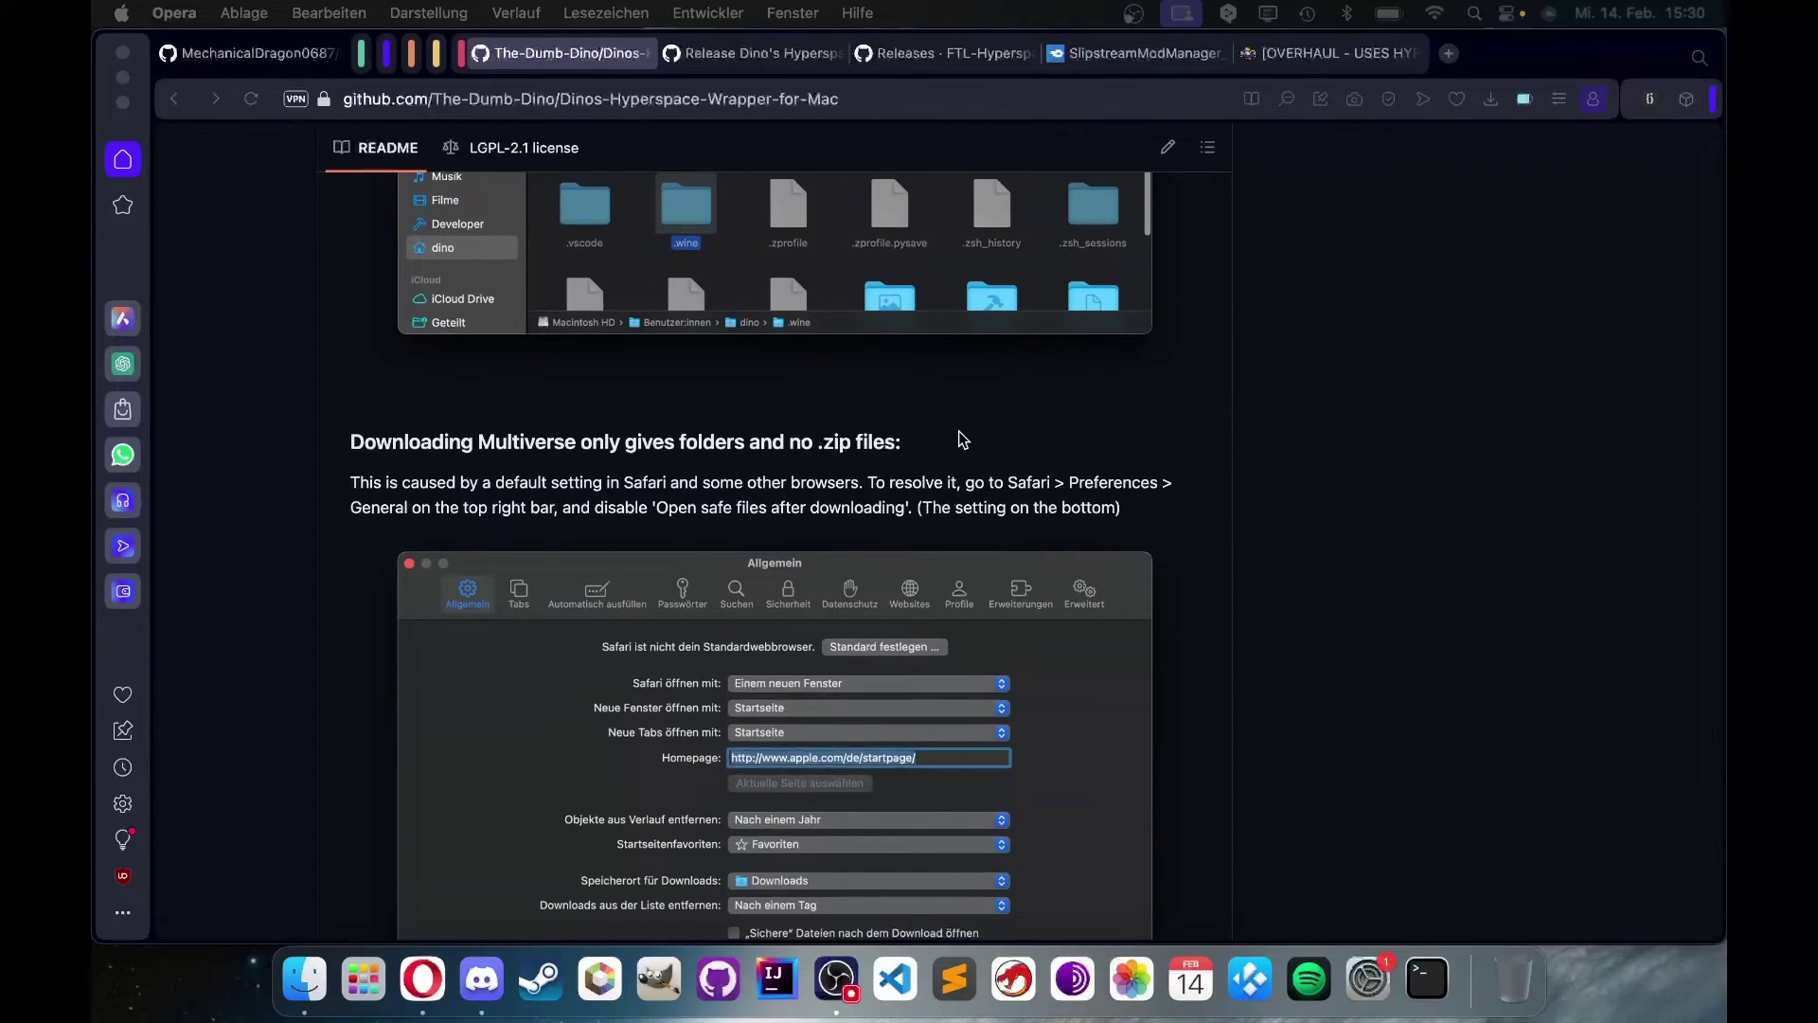
scroll(976, 435, "down", 3)
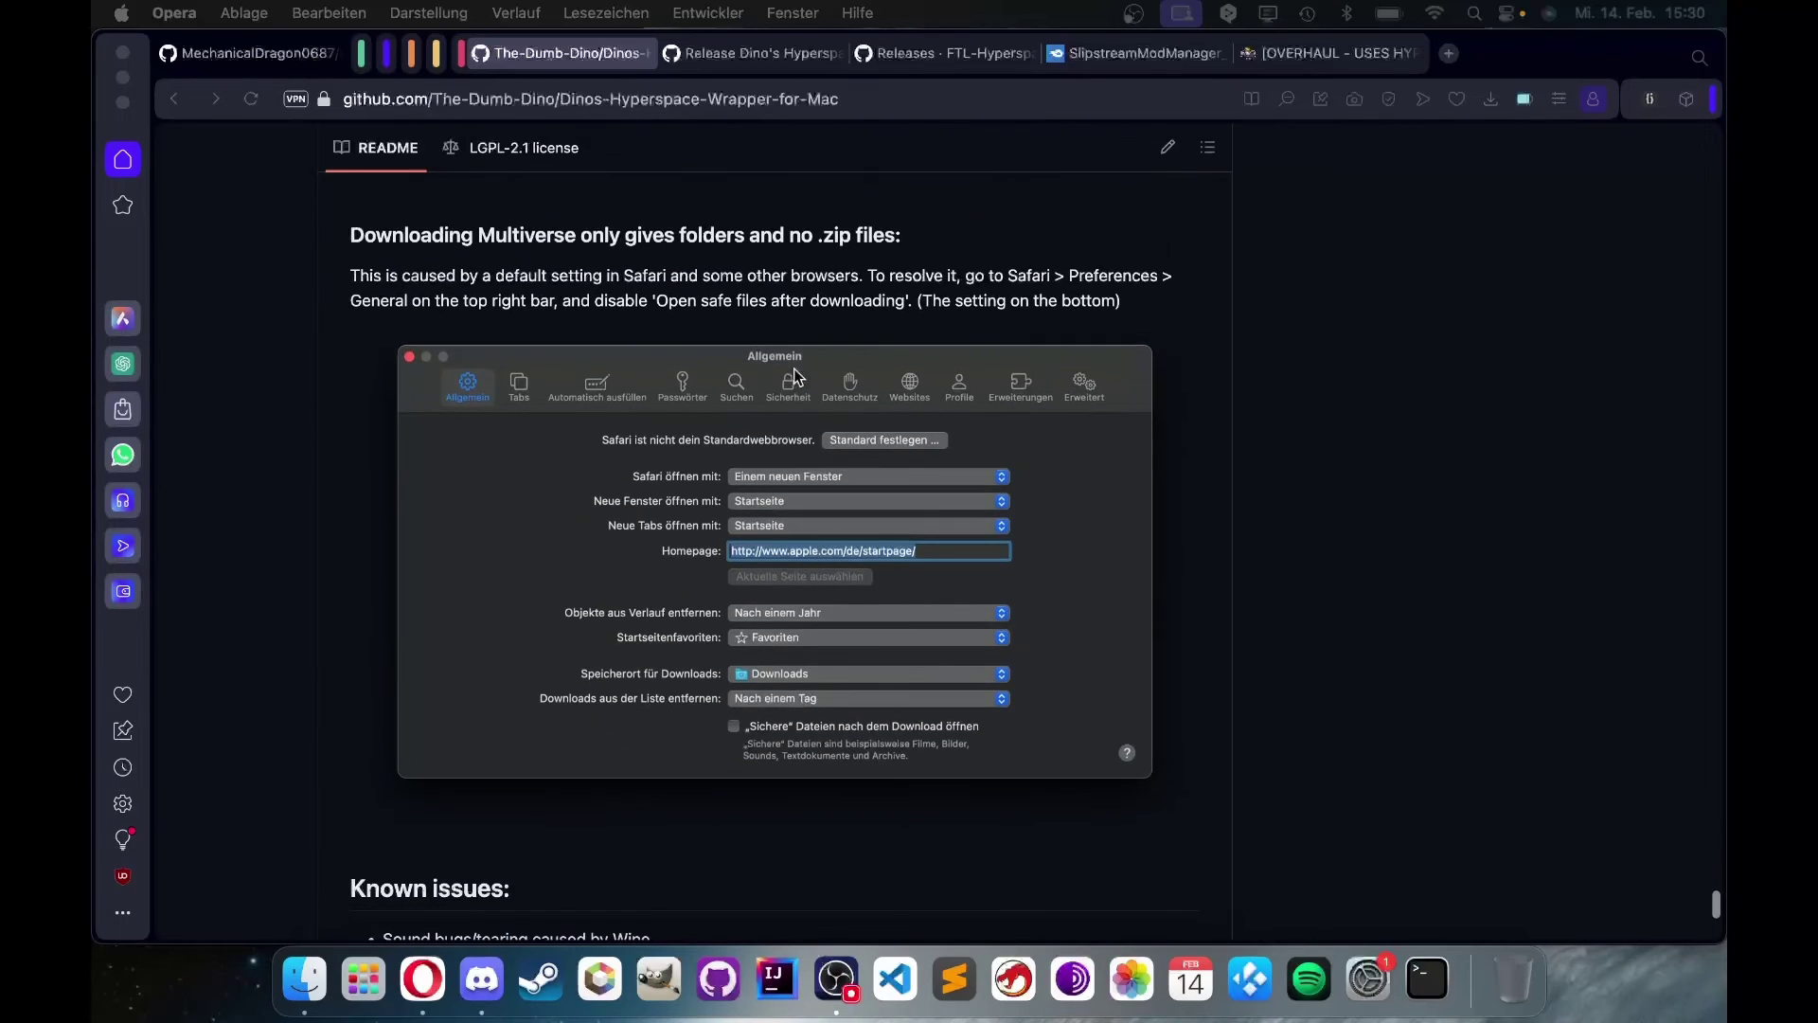
scroll(814, 392, "down", 7)
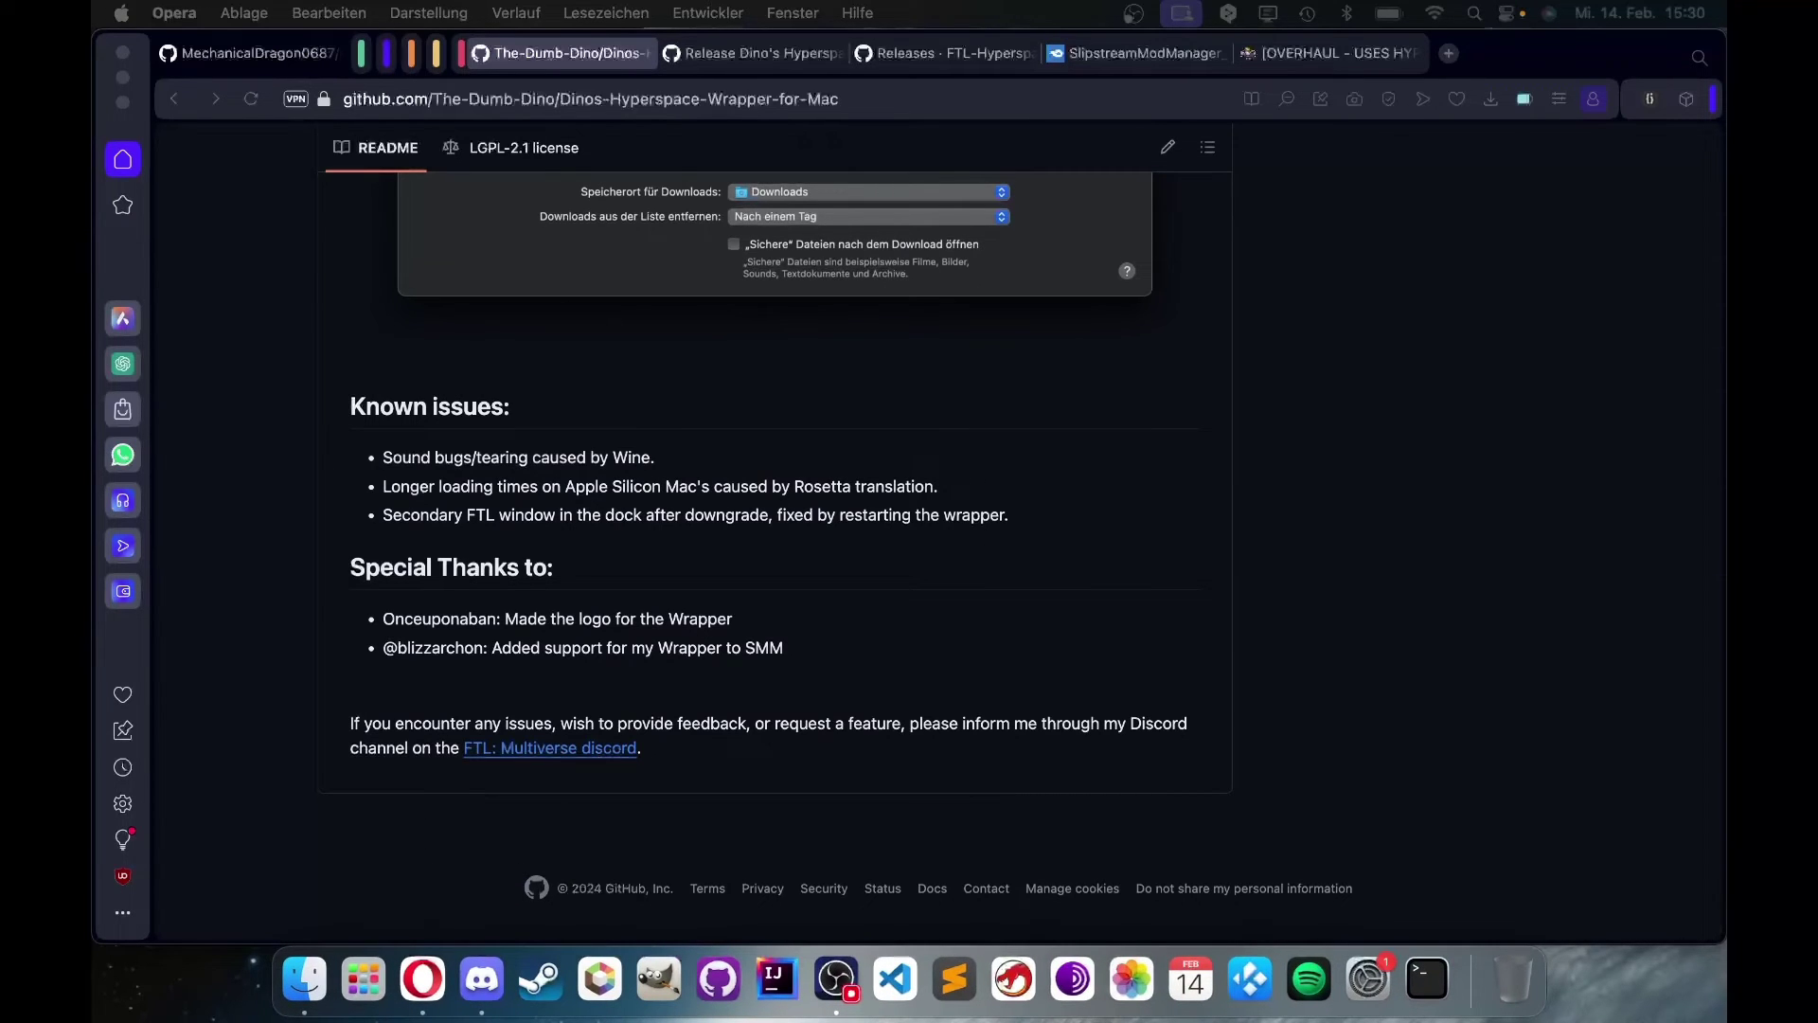
key("ctrl+Left")
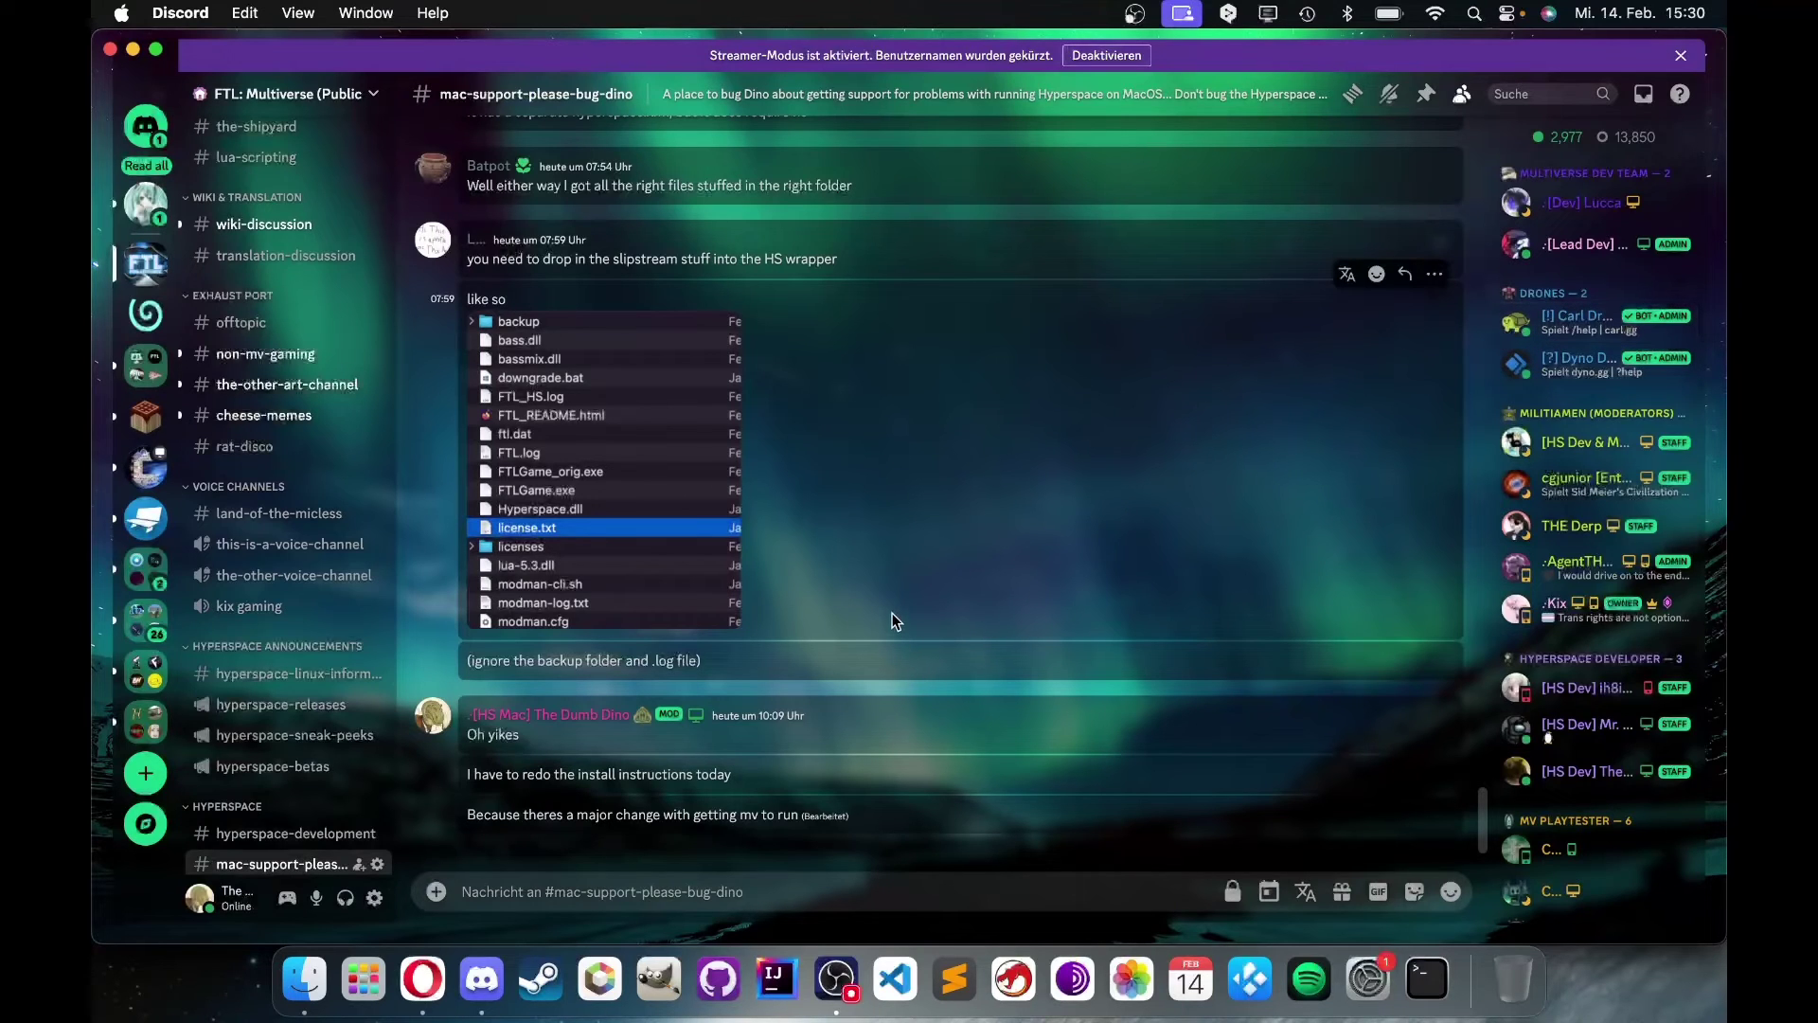
scroll(896, 620, "up", 15)
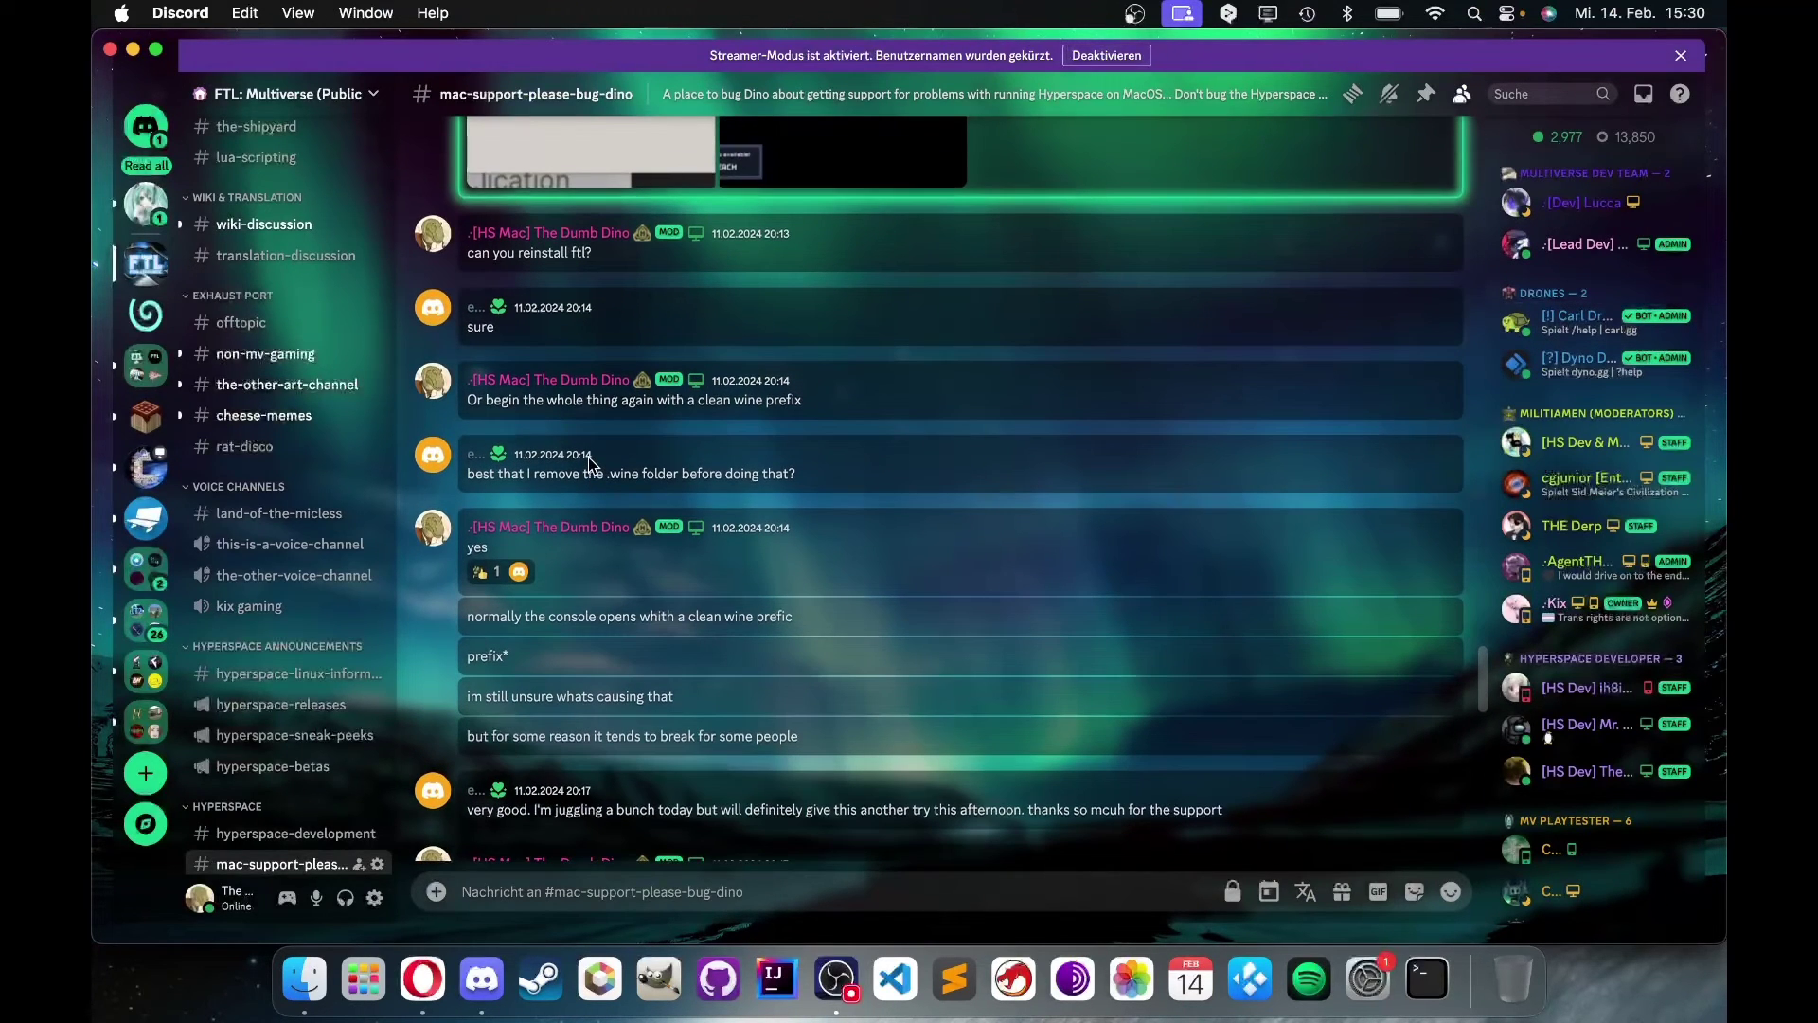
mouse_move(589, 463)
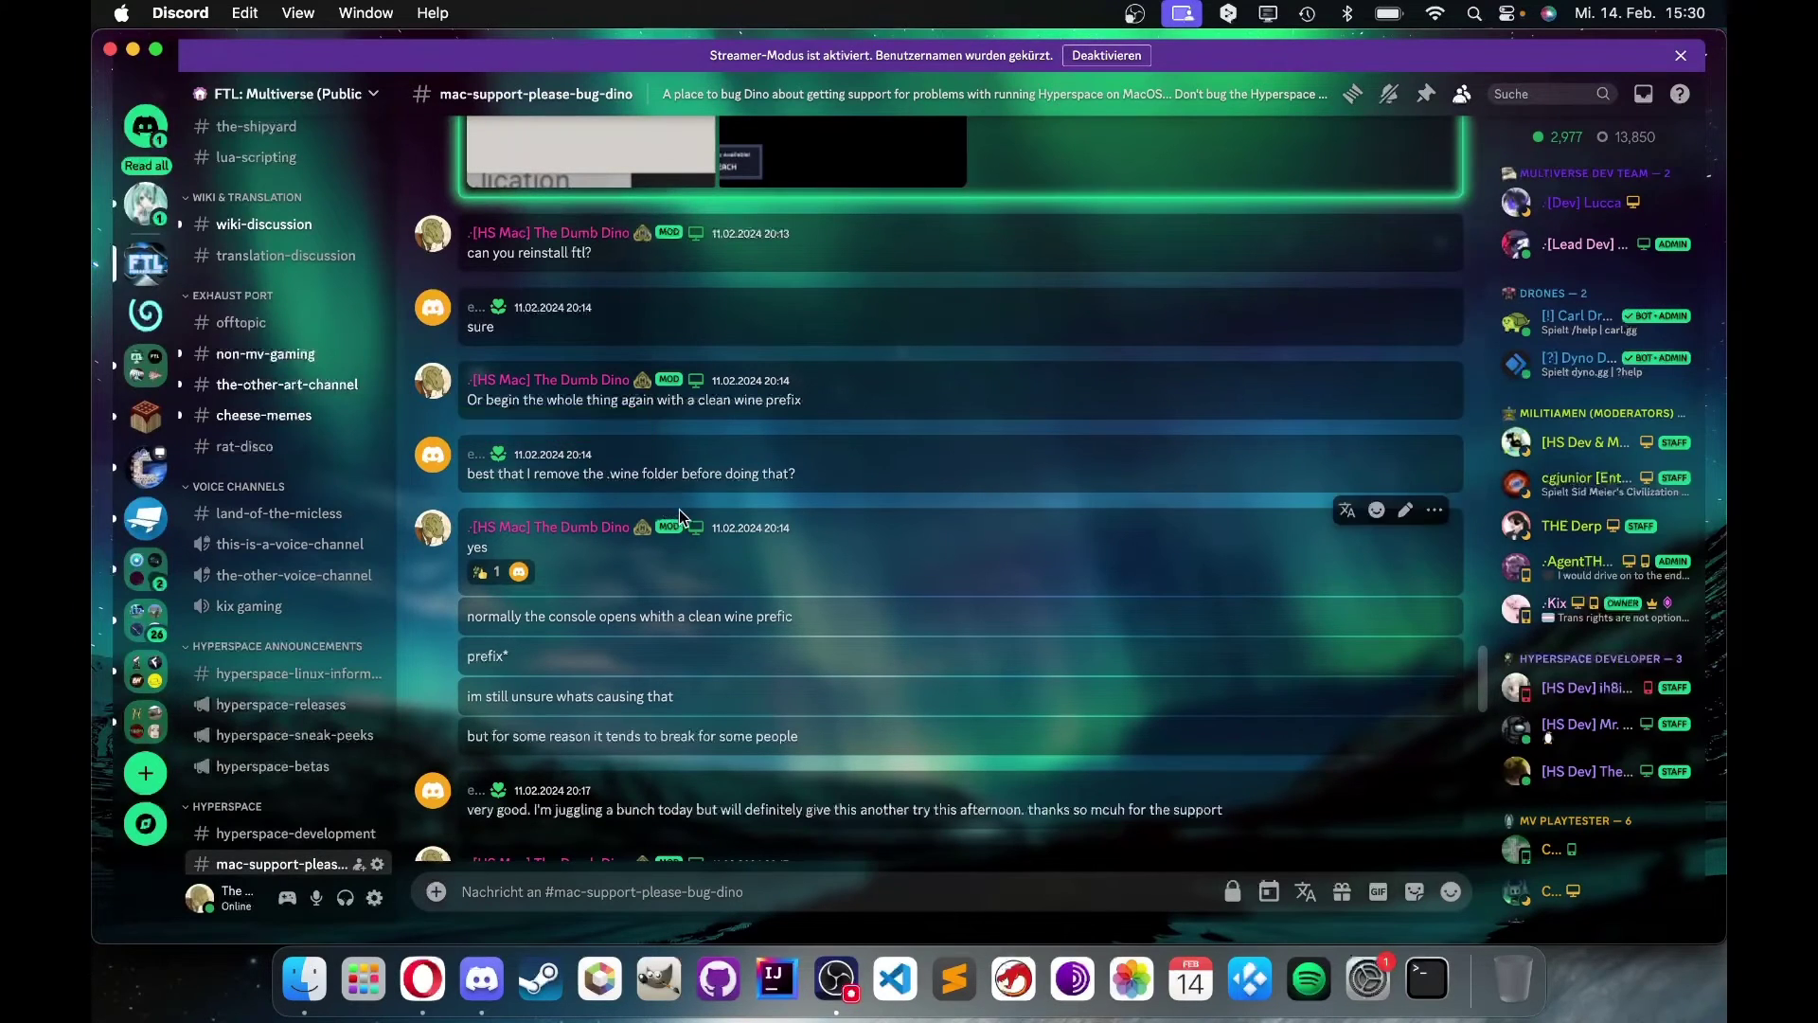
scroll(622, 469, "down", 3)
scroll(622, 469, "down", 20)
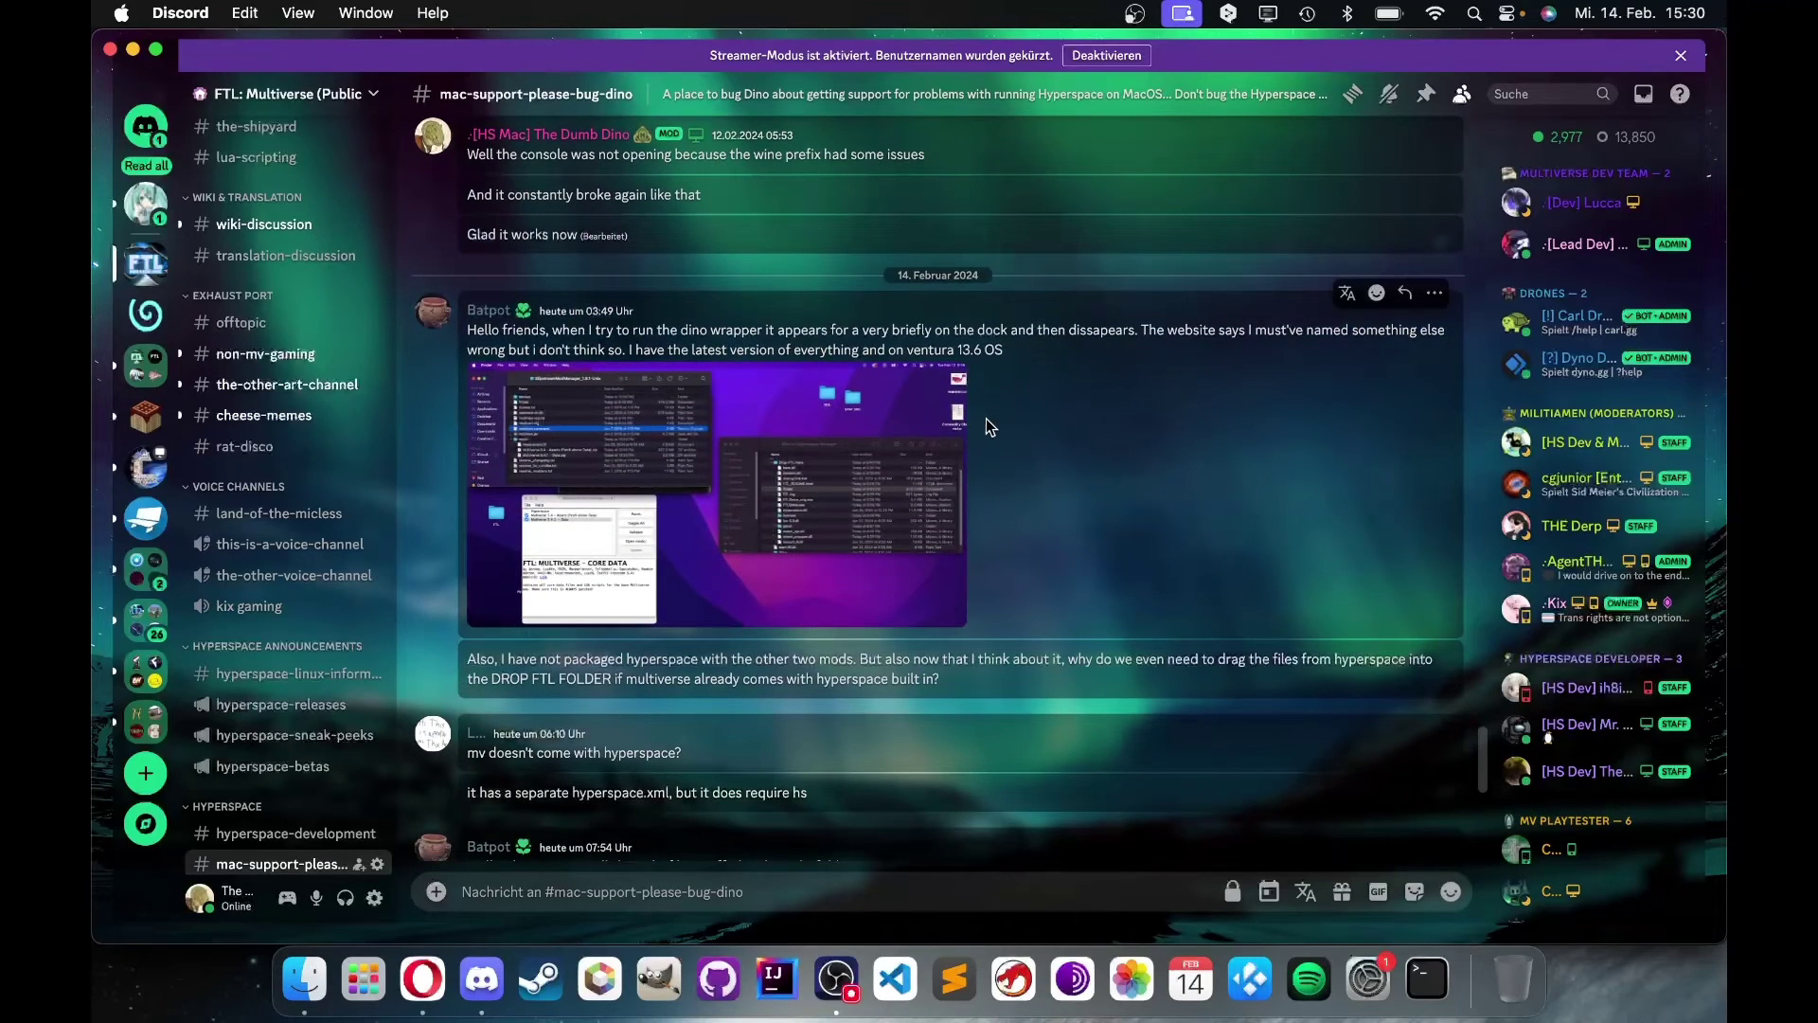
scroll(986, 419, "down", 12)
scroll(986, 418, "down", 3)
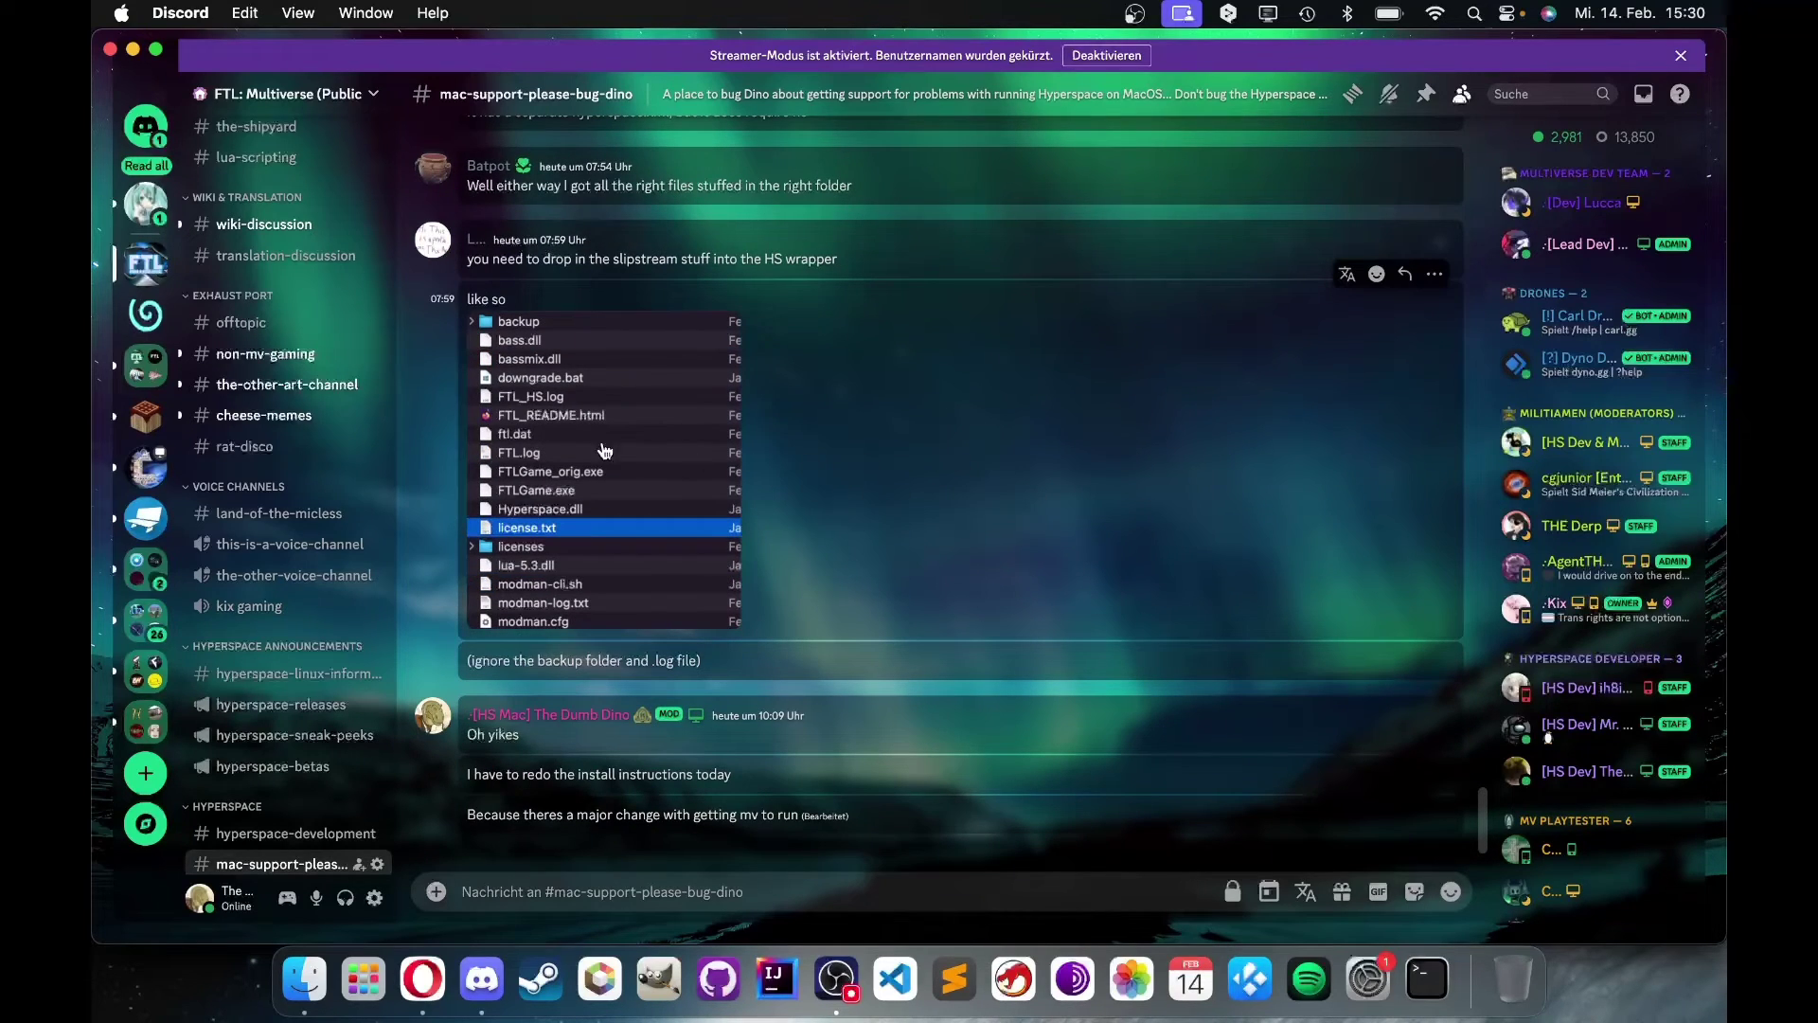
scroll(251, 303, "up", 4)
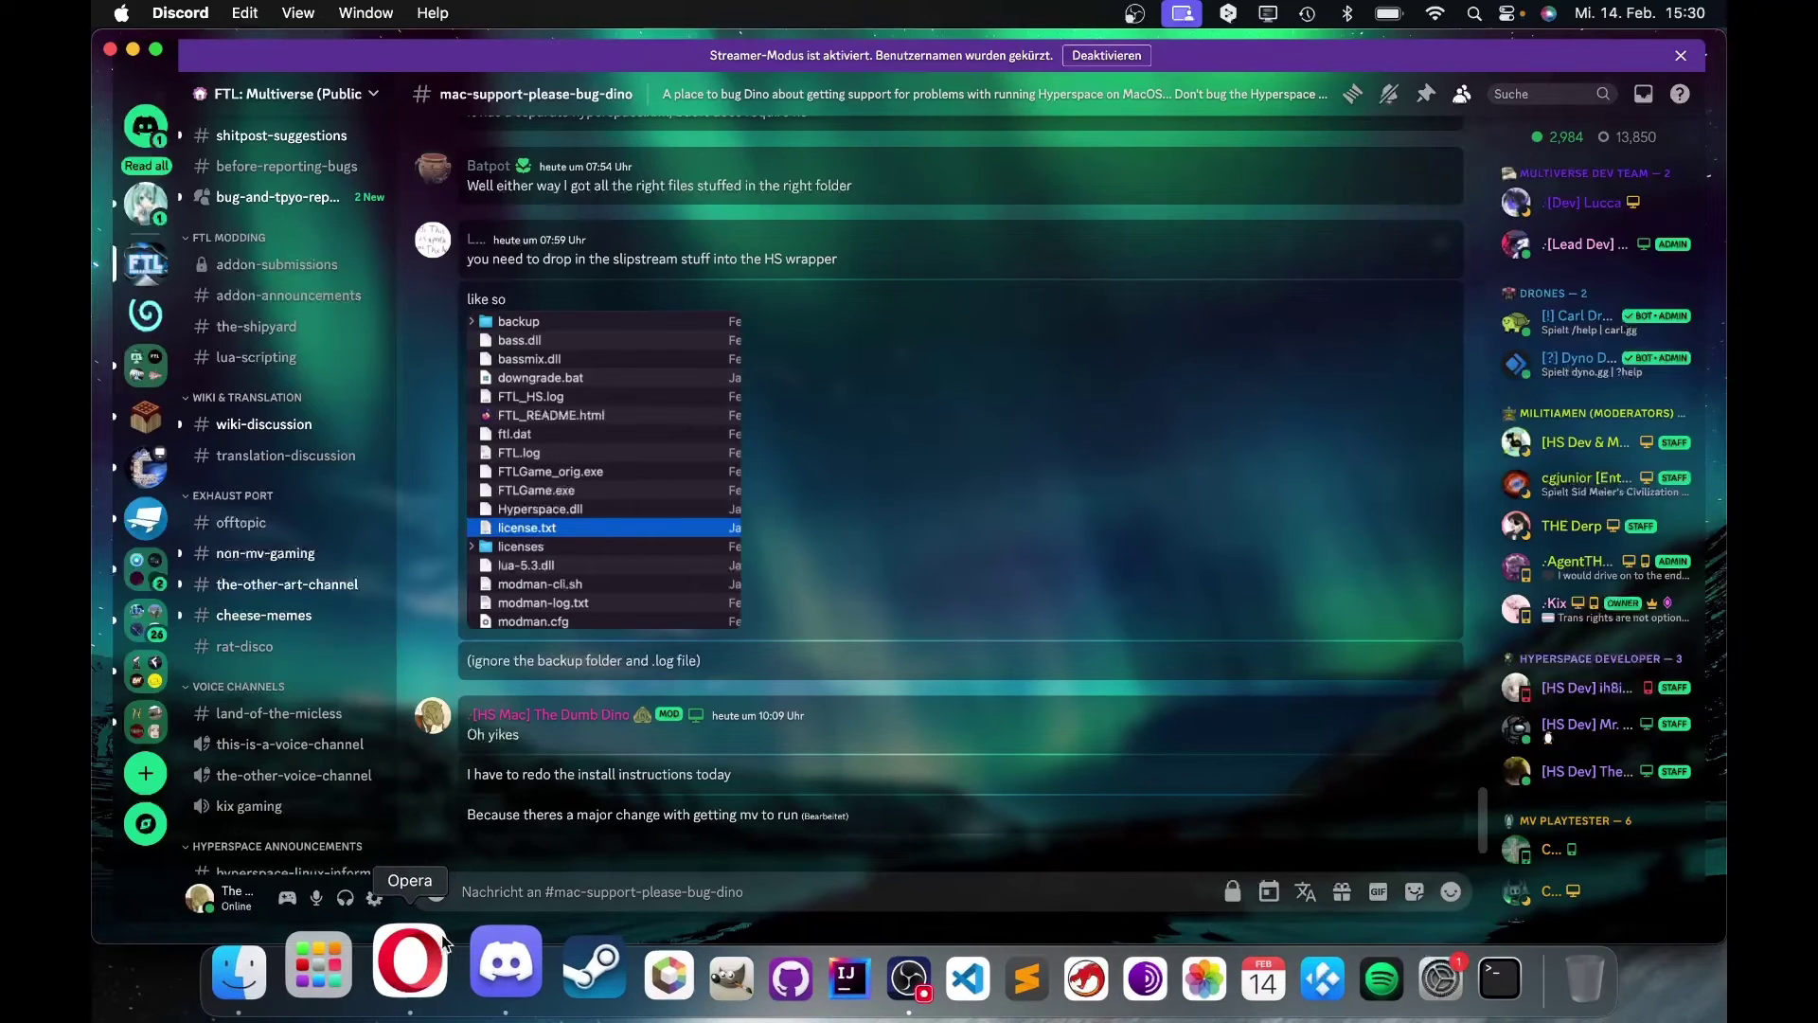
- Bring Opera with the wrapper README forward and scroll to its final sections
left_click(445, 935)
scroll(1101, 438, "up", 5)
scroll(1103, 445, "down", 5)
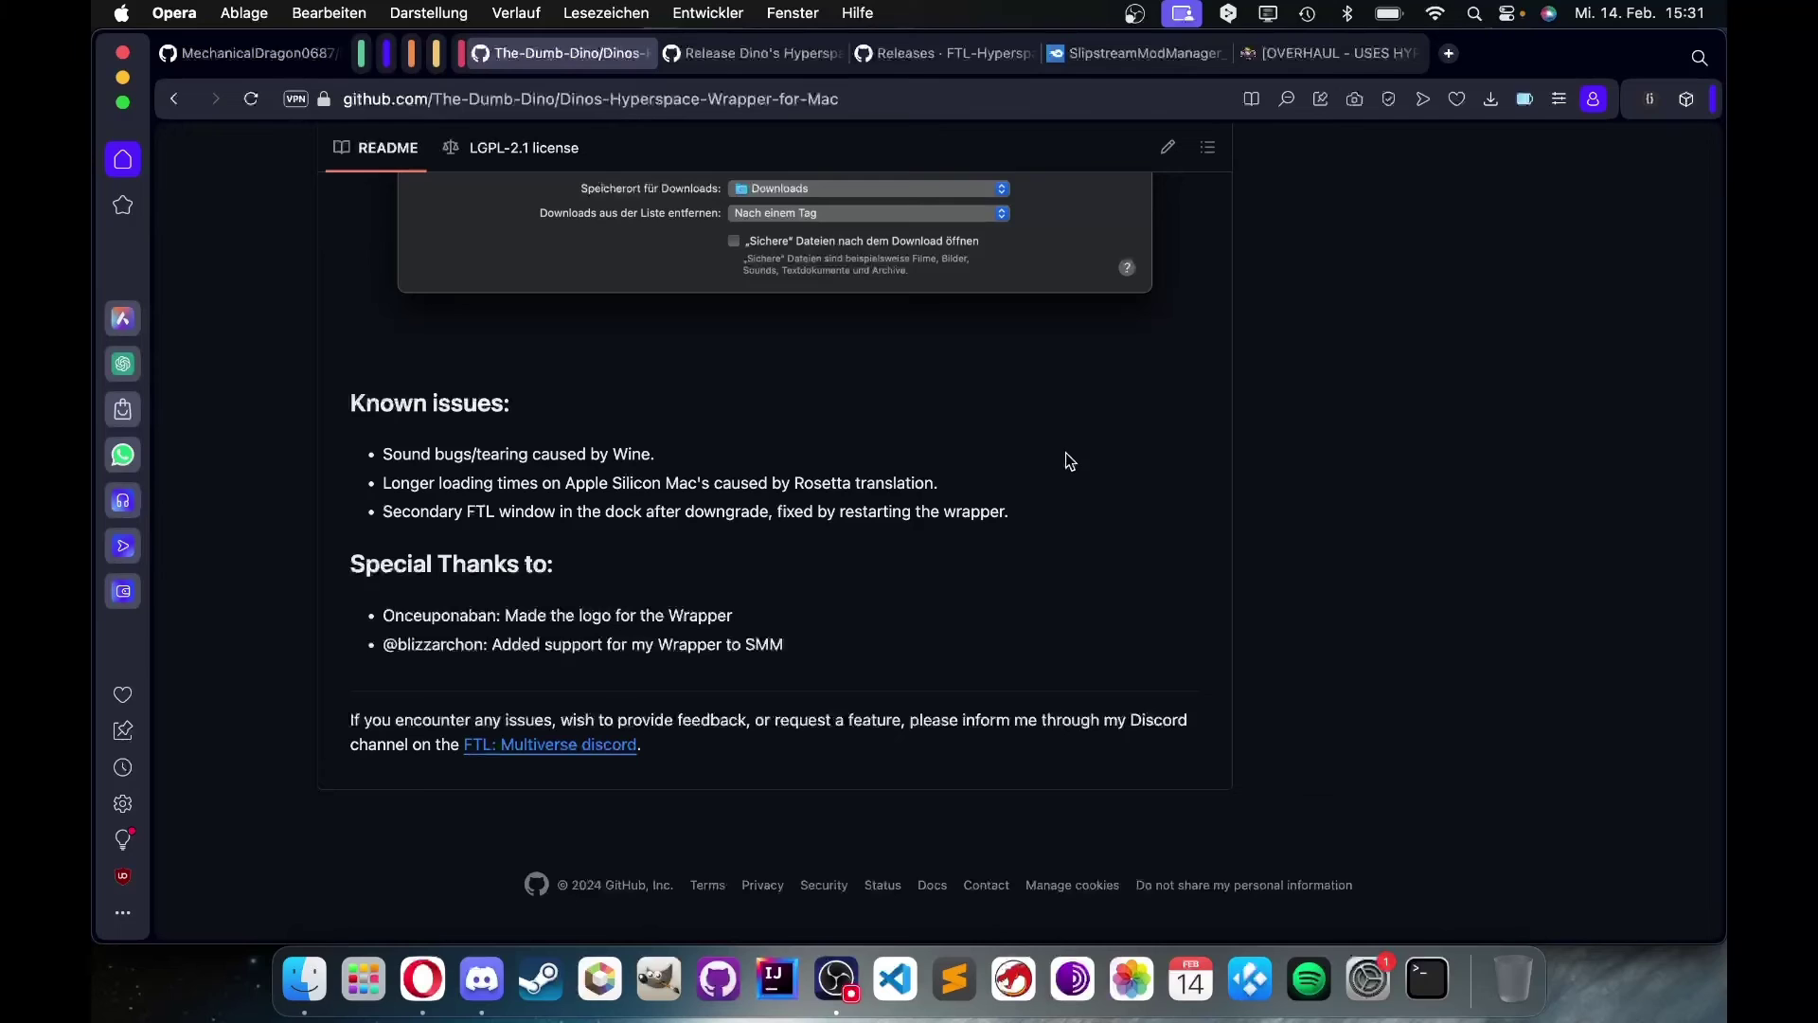
scroll(1065, 452, "up", 10)
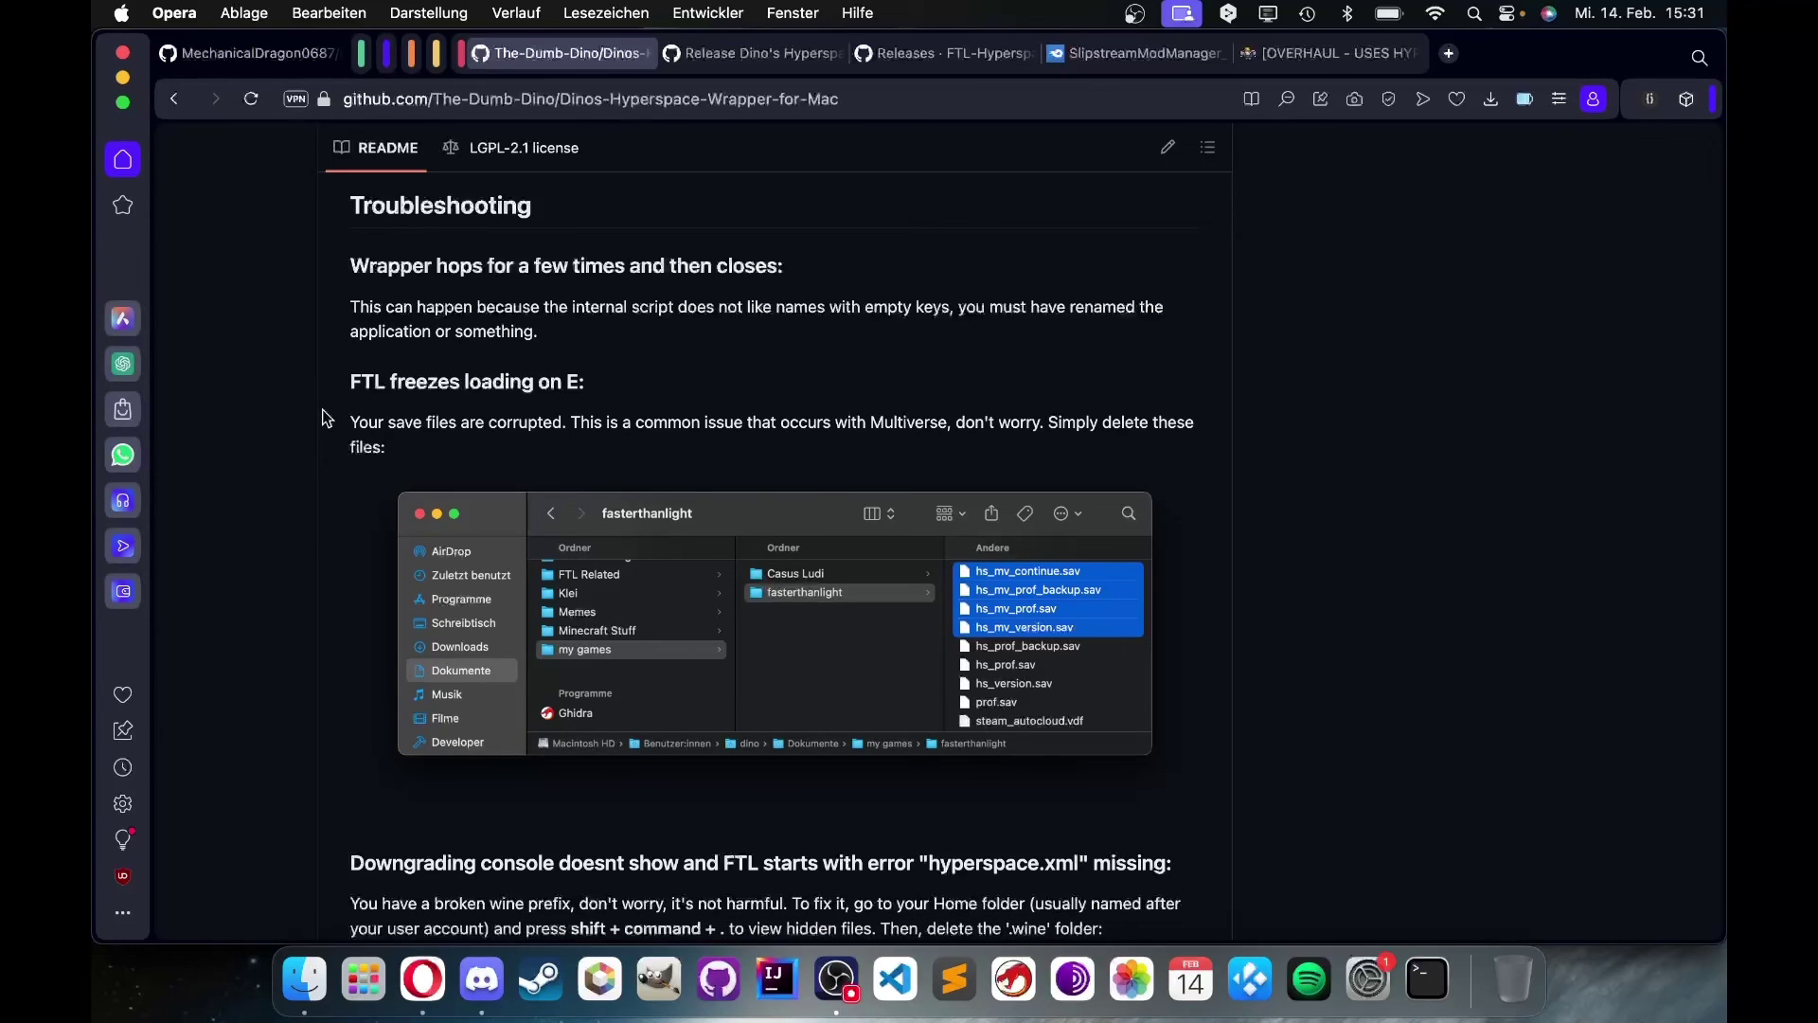
scroll(326, 417, "up", 15)
scroll(352, 421, "down", 20)
- Select the text from Known issues through the Special Thanks list
left_click_drag(353, 395, 1076, 506)
left_click(1074, 514)
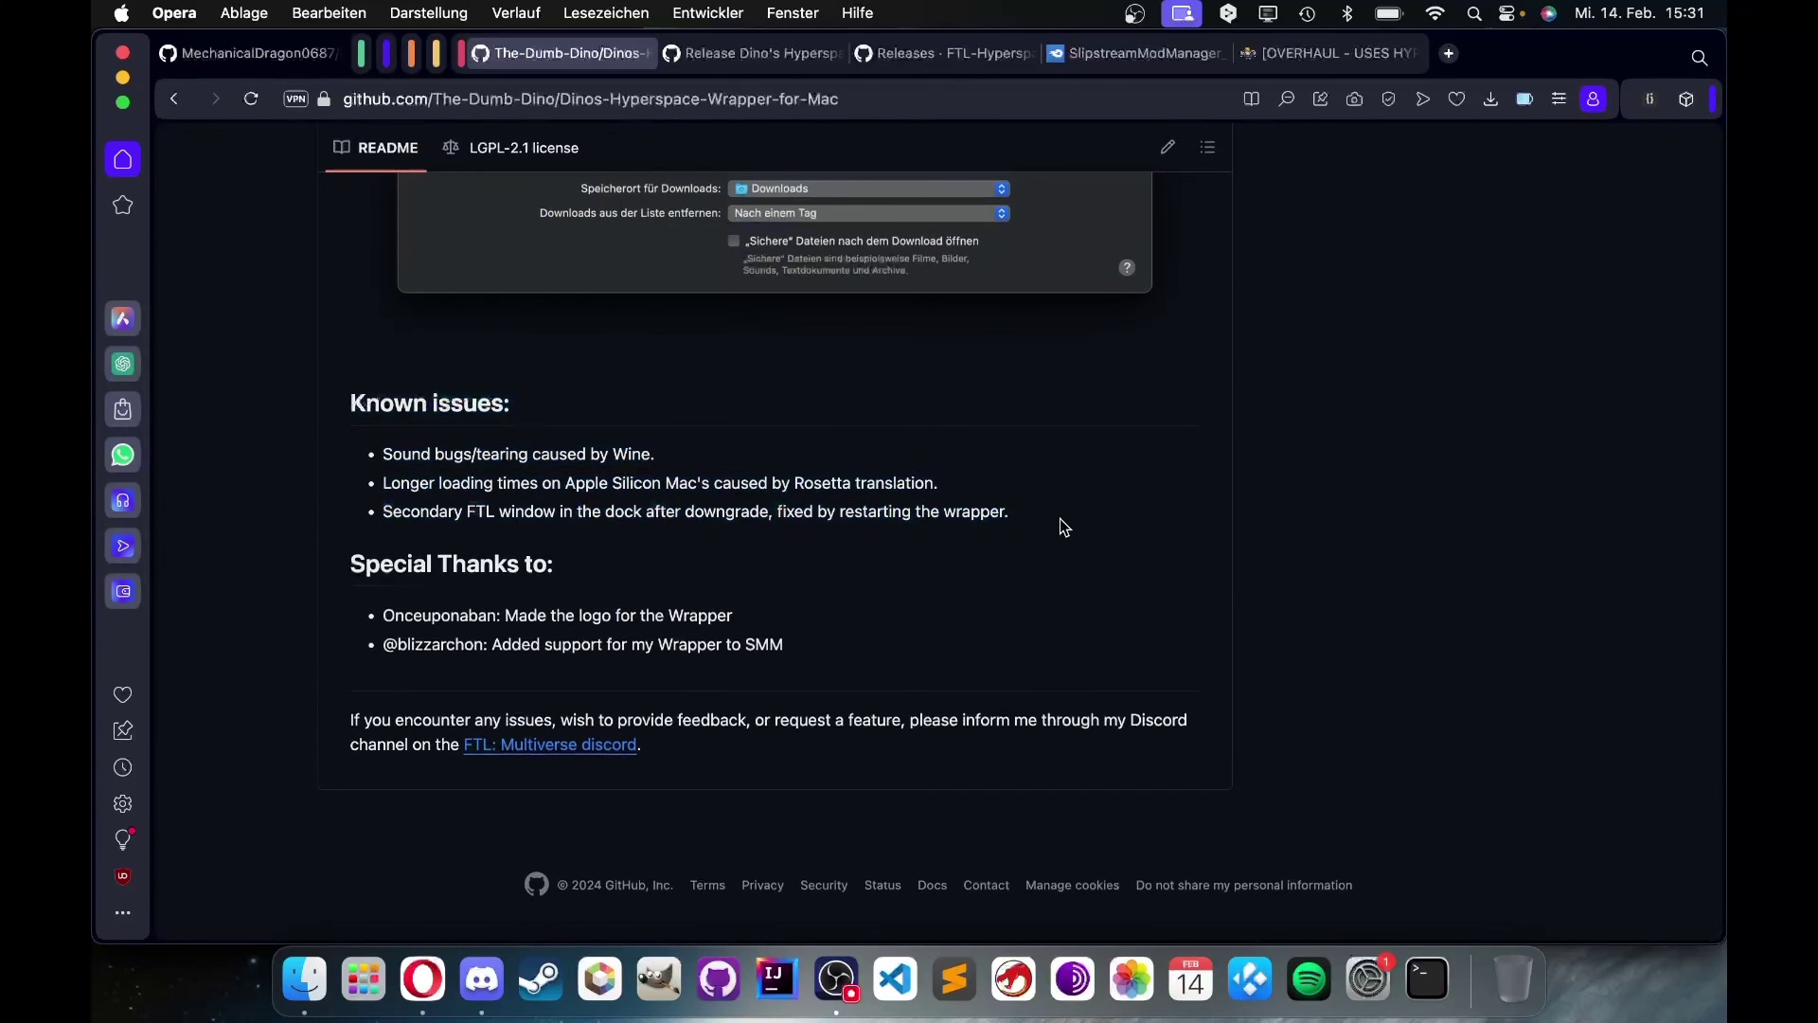
left_click_drag(353, 400, 1043, 654)
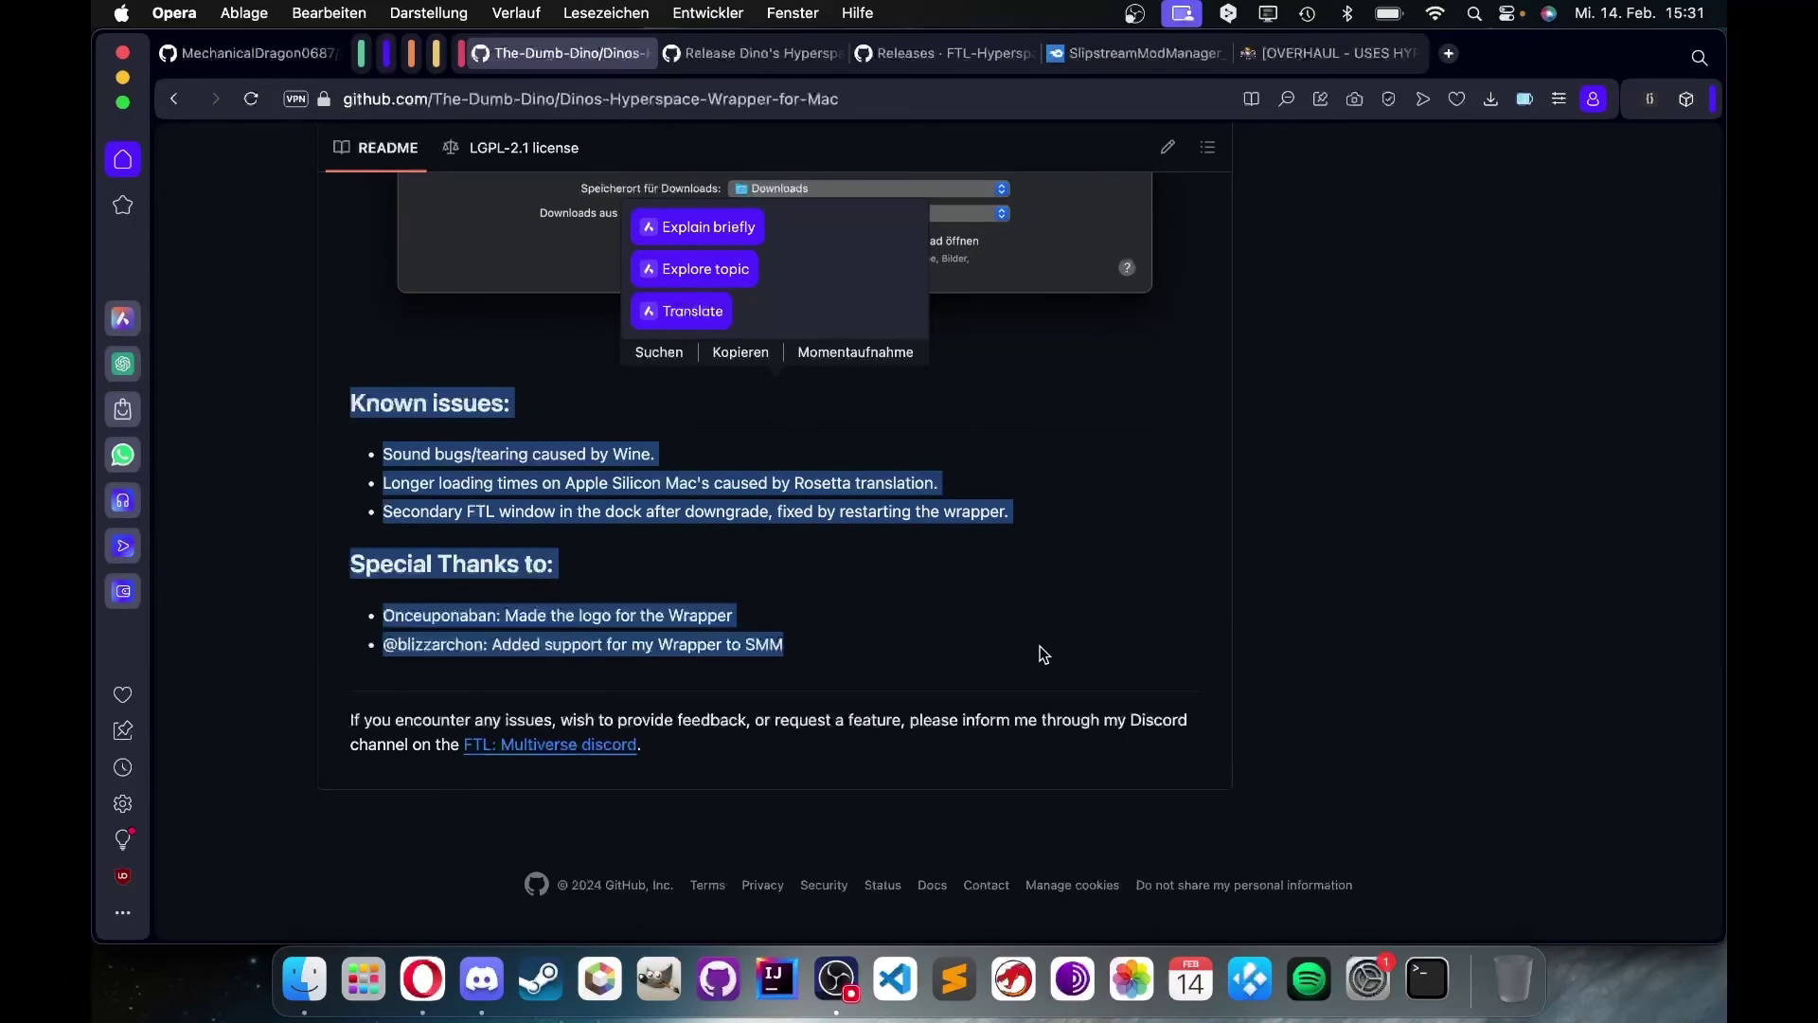
scroll(718, 502, "up", 2)
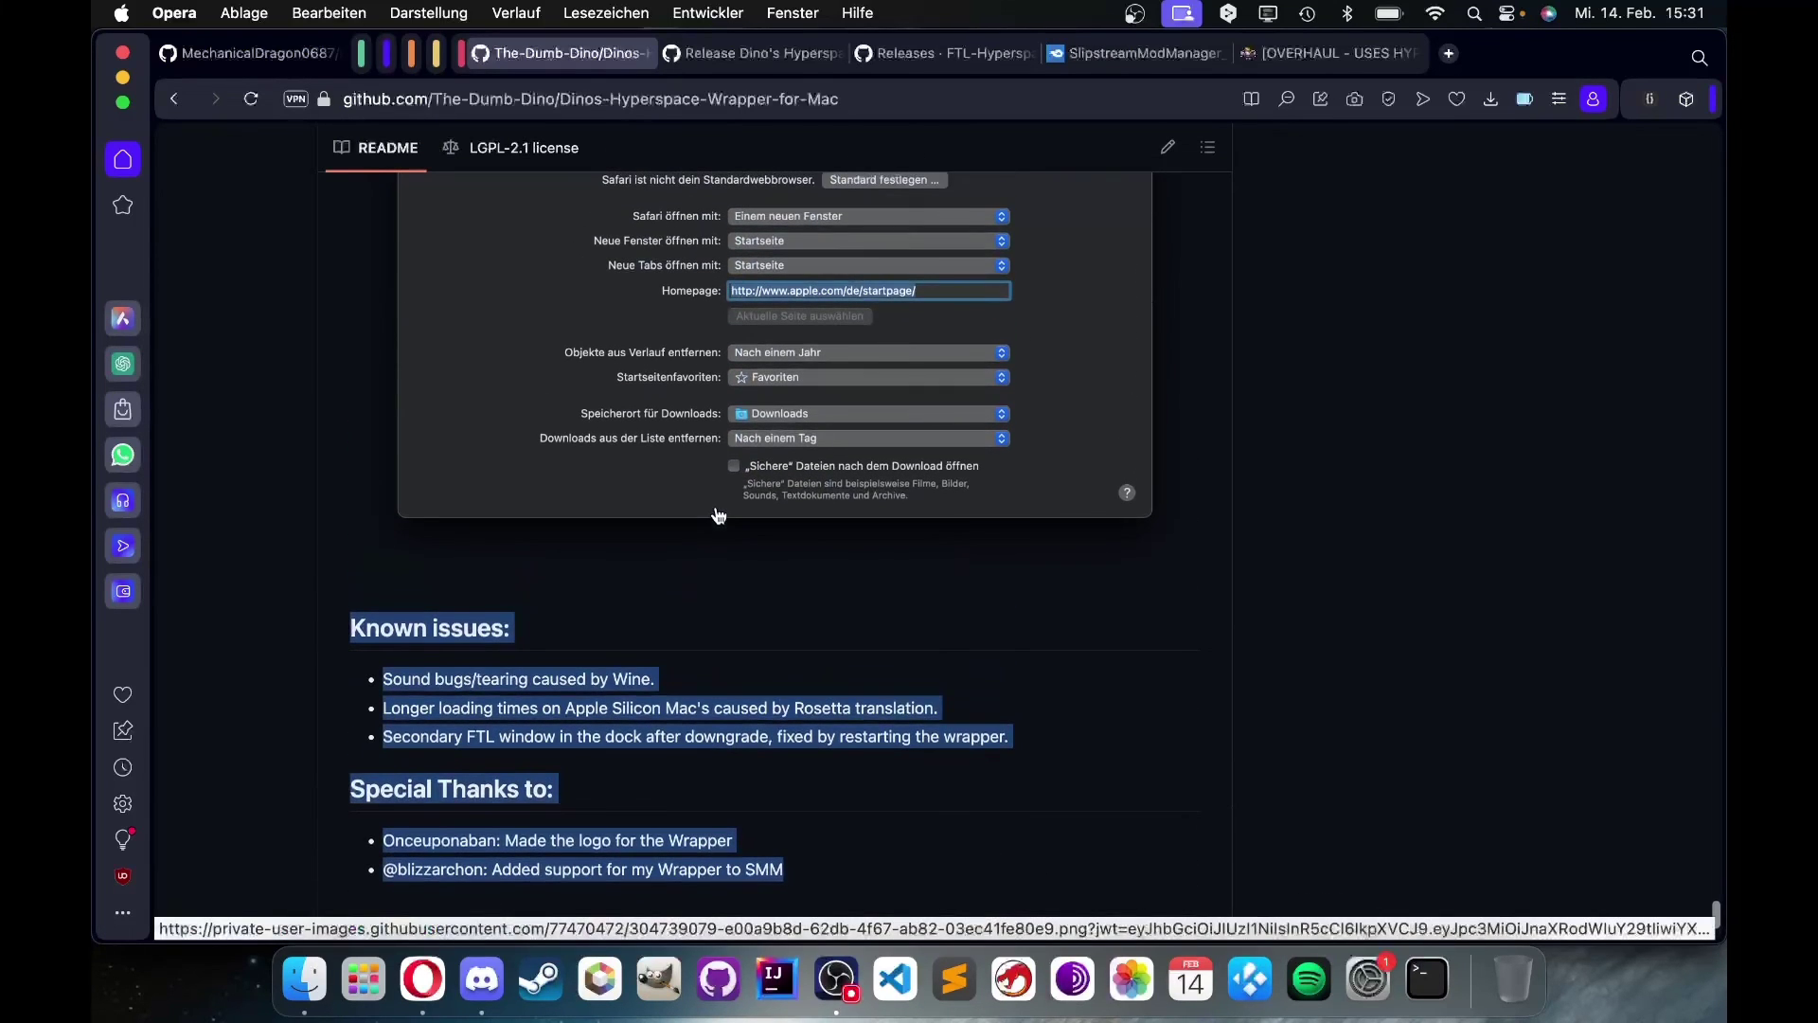